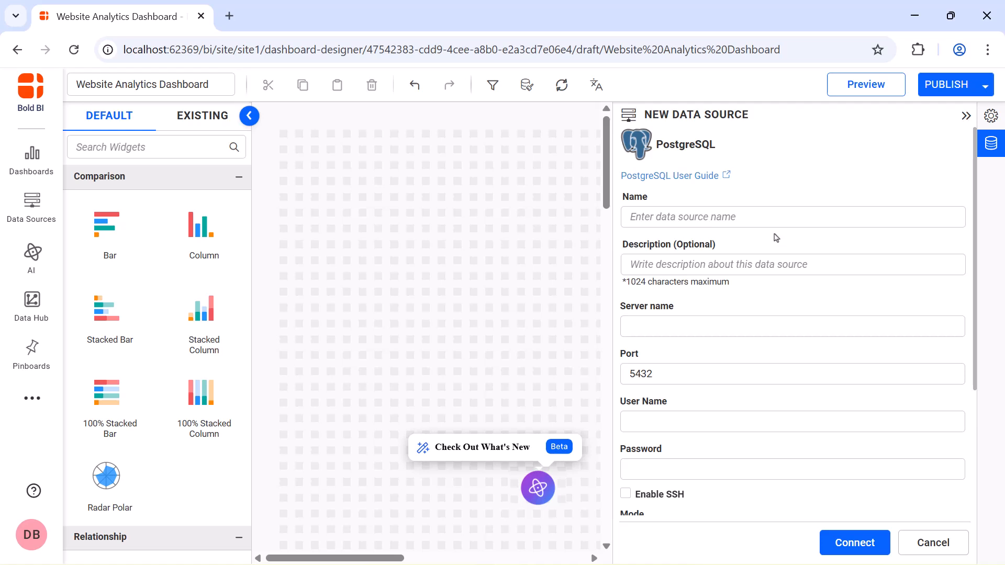
Step: Name the PostgreSQL data source Stripes_Subscription_Payment_Datasource and fill in the database server name and port
{"action": "left_click", "coordinate": [804, 219]}
{"action": "type", "text": "Stripes_Subscription_Payment_Datasource"}
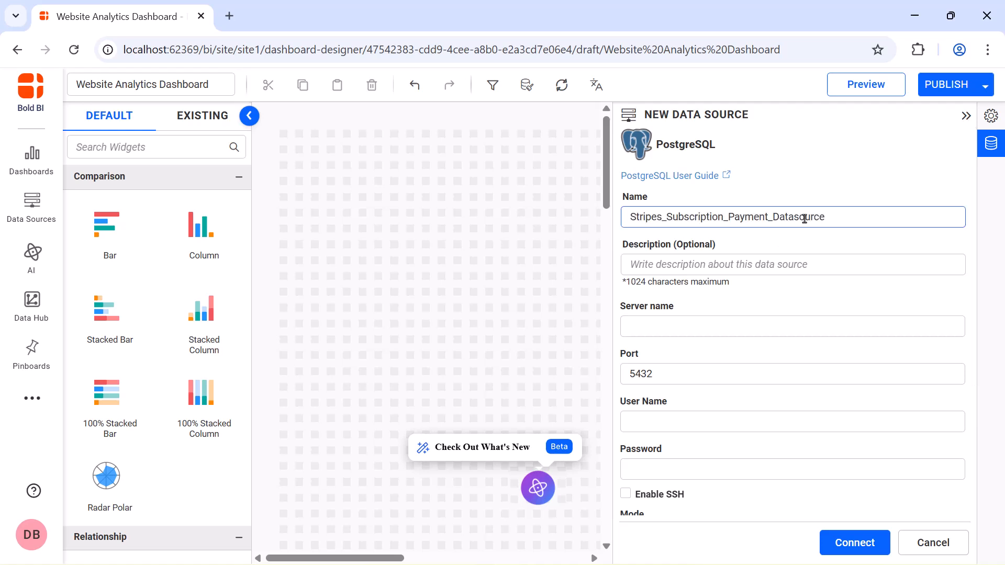
{"action": "left_click", "coordinate": [819, 329]}
{"action": "key", "text": "ctrl+v"}
{"action": "left_click", "coordinate": [821, 370]}
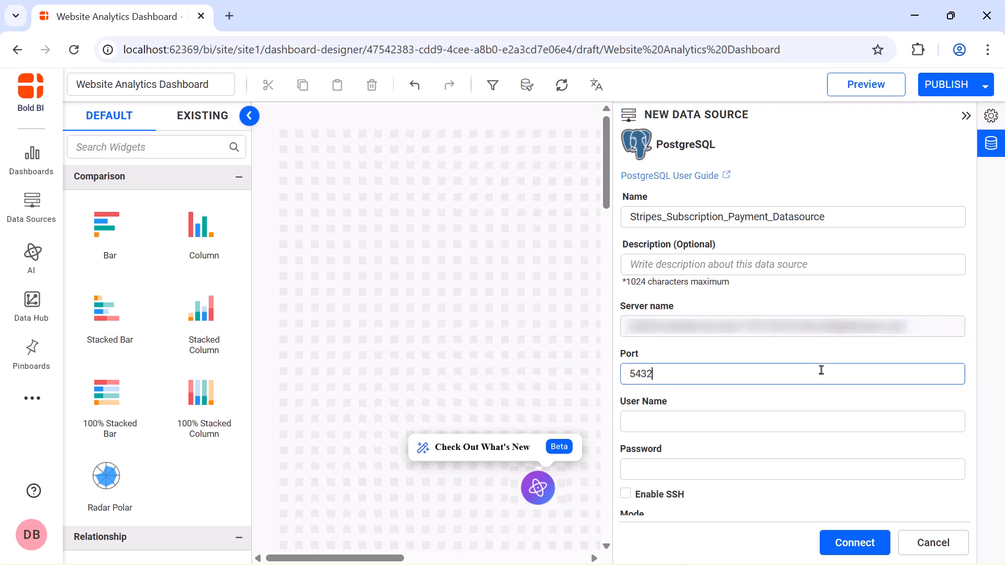
{"action": "key", "text": "ctrl+a"}
{"action": "key", "text": "BackSpace"}
{"action": "key", "text": "ctrl+v"}
Step: Enter the database user name and password, set the database to sample-dashboards, and connect to the server
{"action": "left_click", "coordinate": [812, 419]}
{"action": "key", "text": "ctrl+v"}
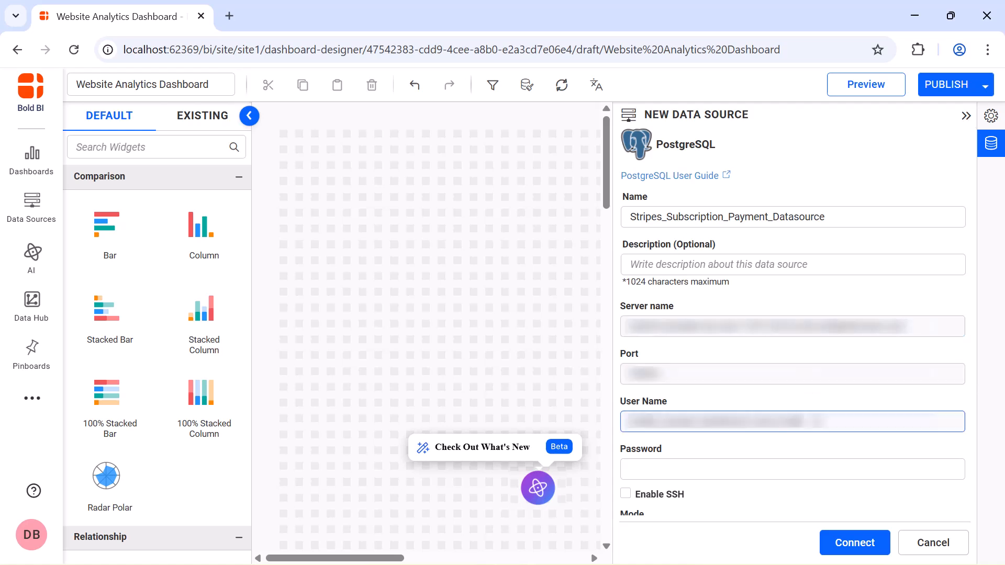
{"action": "left_click", "coordinate": [818, 469]}
{"action": "key", "text": "ctrl+v"}
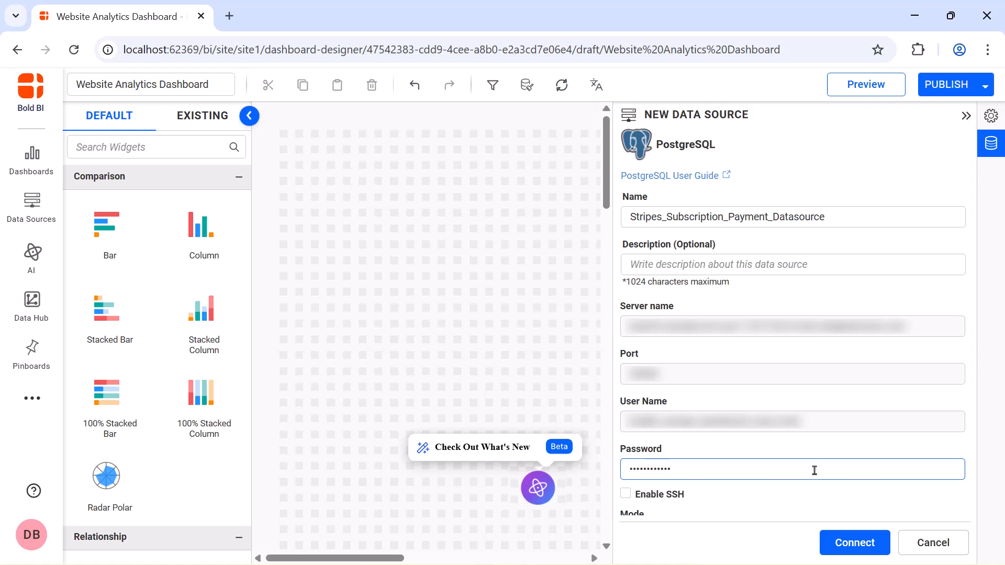
{"action": "scroll", "coordinate": [814, 470], "scroll_direction": "down", "scroll_amount": 3}
{"action": "left_click", "coordinate": [815, 387]}
{"action": "type", "text": "sample-dashboards"}
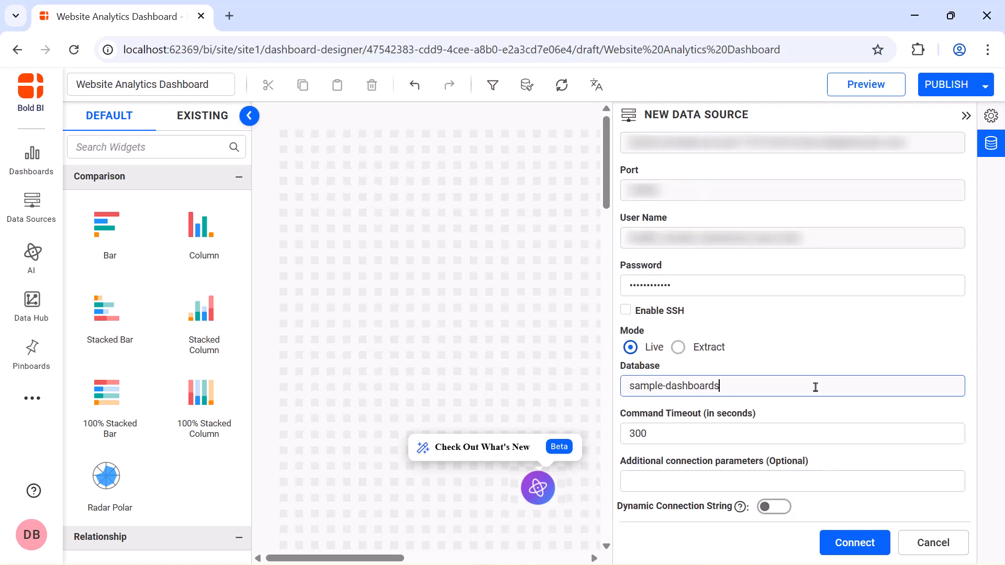
{"action": "left_click", "coordinate": [846, 544]}
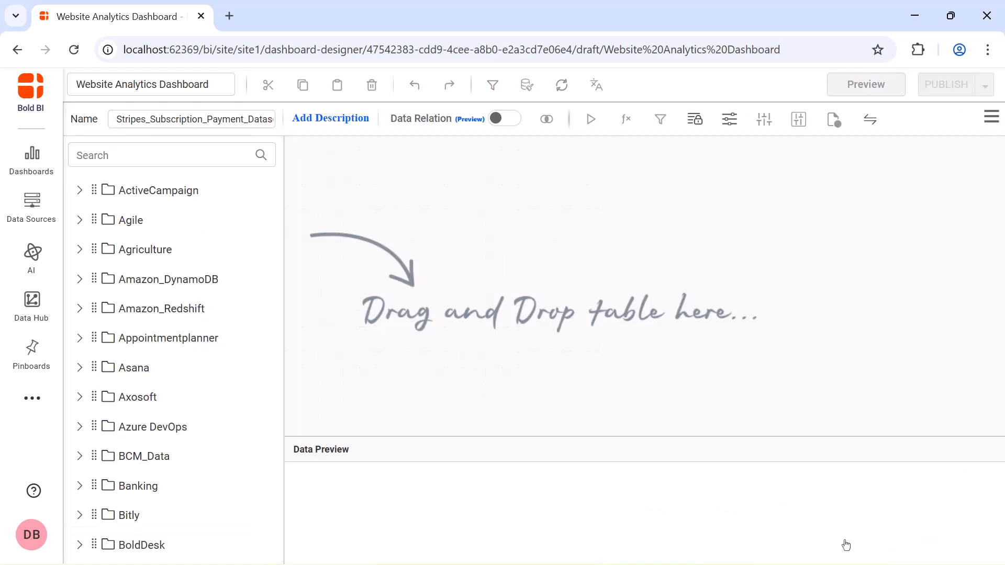
Step: Query the Stripe - Subscriptions and Stripe - Payments tables in code mode with expression validation, and save the data source
{"action": "left_click", "coordinate": [991, 117]}
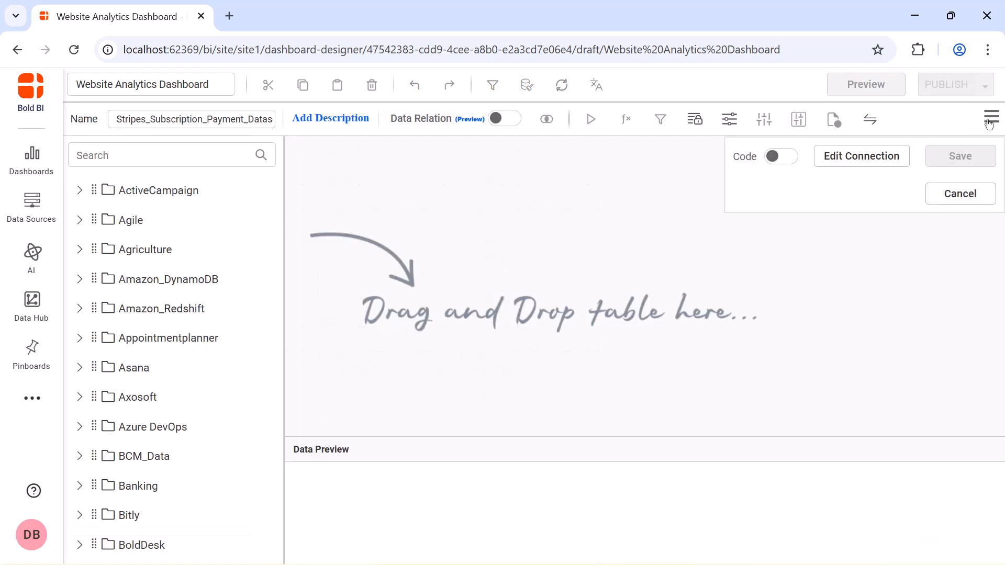
{"action": "left_click", "coordinate": [787, 164]}
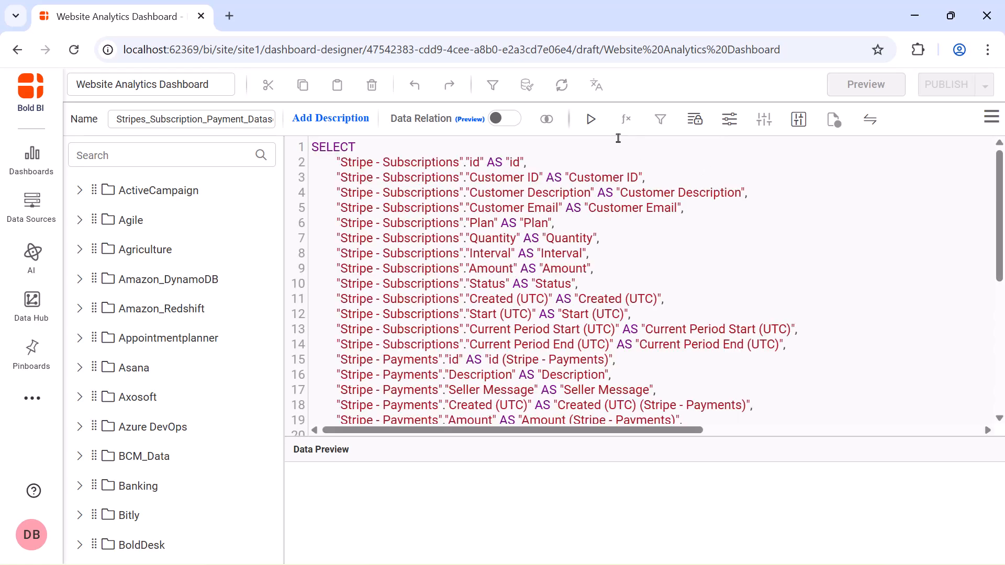
{"action": "left_click", "coordinate": [591, 119]}
{"action": "left_click", "coordinate": [532, 385]}
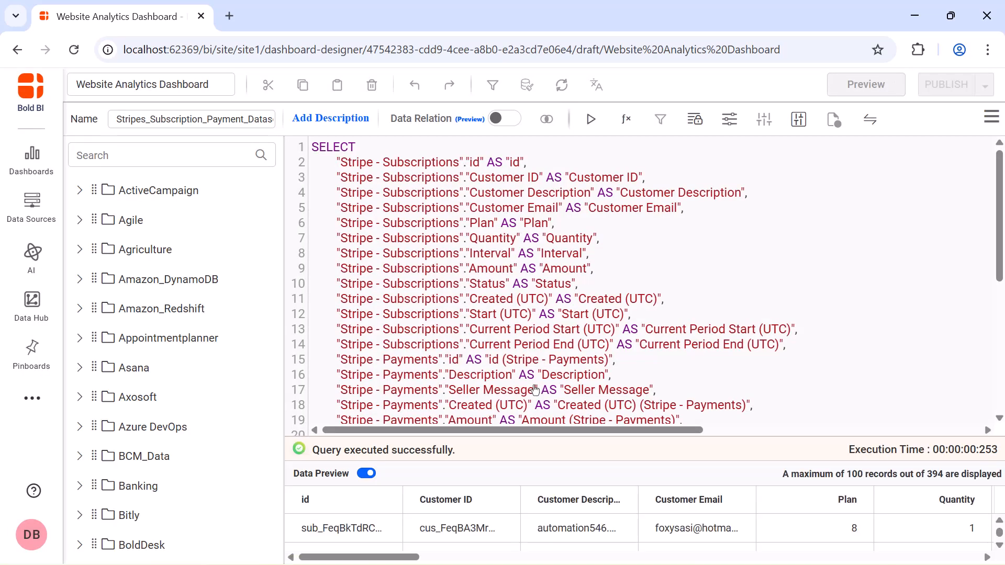
{"action": "left_click", "coordinate": [991, 116]}
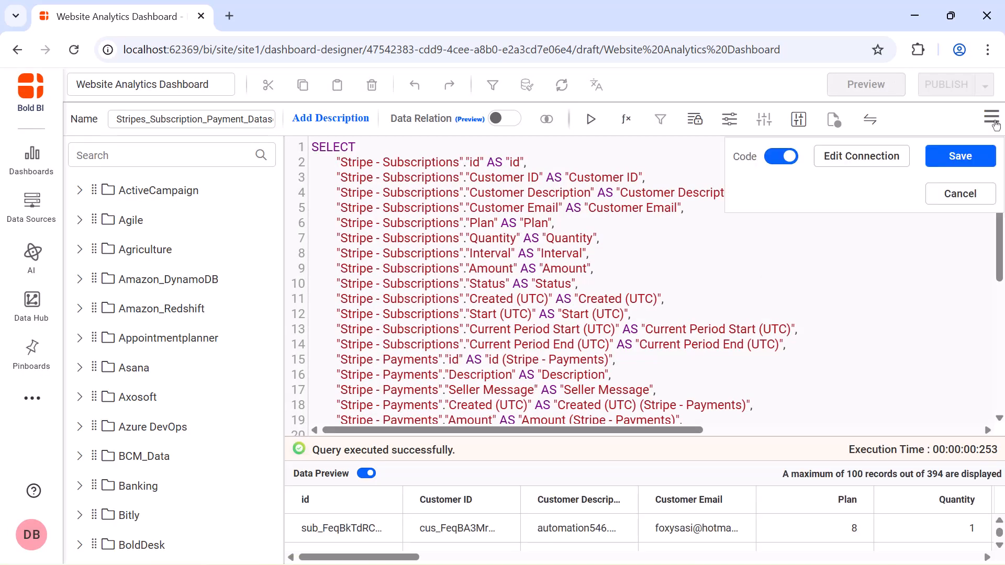
{"action": "left_click", "coordinate": [968, 156]}
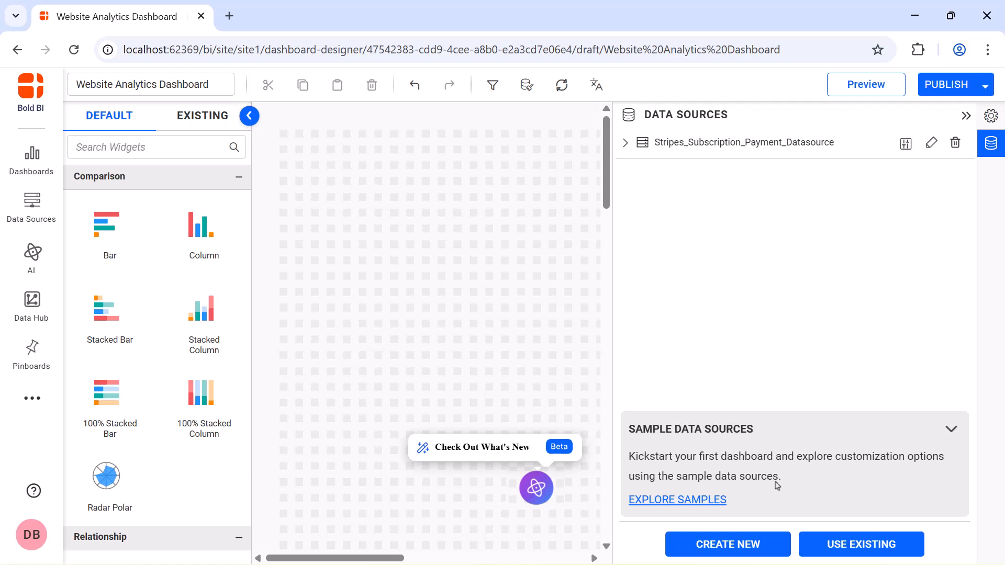
Step: Create a new PostgreSQL data source named GA_Channel_Stripes_Payouts_Datasource
{"action": "left_click", "coordinate": [759, 543]}
{"action": "left_click", "coordinate": [875, 150]}
{"action": "type", "text": "post"}
{"action": "left_click", "coordinate": [739, 217]}
{"action": "type", "text": "GA_Channel_Stripes_Payouts_Datasource"}
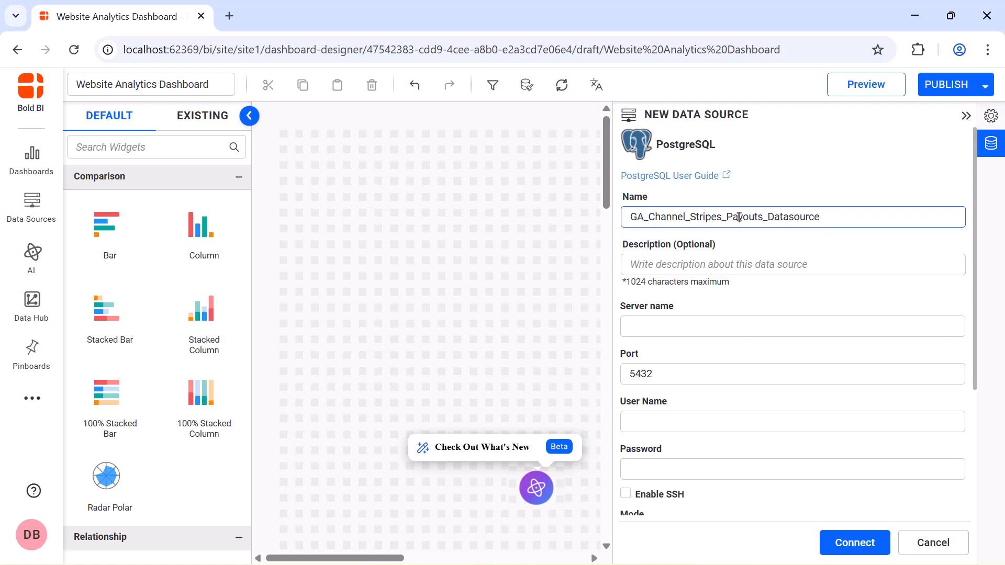
Step: Fill in the server name and port for the GA channel and payouts data source
{"action": "left_click", "coordinate": [751, 327]}
{"action": "key", "text": "ctrl+v"}
{"action": "double_click", "coordinate": [752, 375]}
{"action": "key", "text": "BackSpace"}
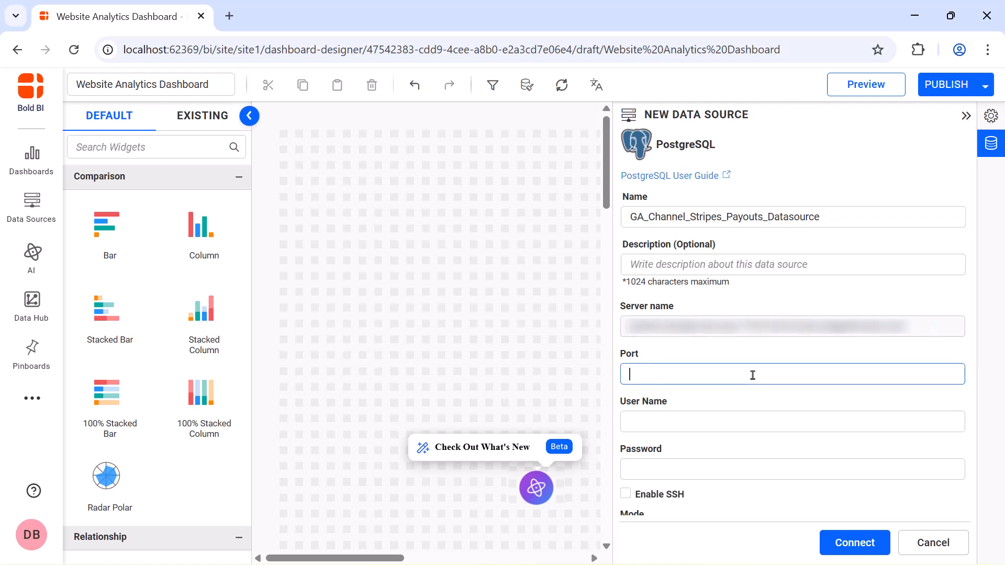
{"action": "key", "text": "ctrl+v"}
Step: Enter the user name and password for the payouts data source, set the database to sample-dashboards, and connect
{"action": "left_click", "coordinate": [757, 422]}
{"action": "key", "text": "ctrl+v"}
{"action": "left_click", "coordinate": [759, 469]}
{"action": "key", "text": "ctrl+v"}
{"action": "scroll", "coordinate": [761, 445], "scroll_direction": "down", "scroll_amount": 3}
{"action": "left_click", "coordinate": [765, 386]}
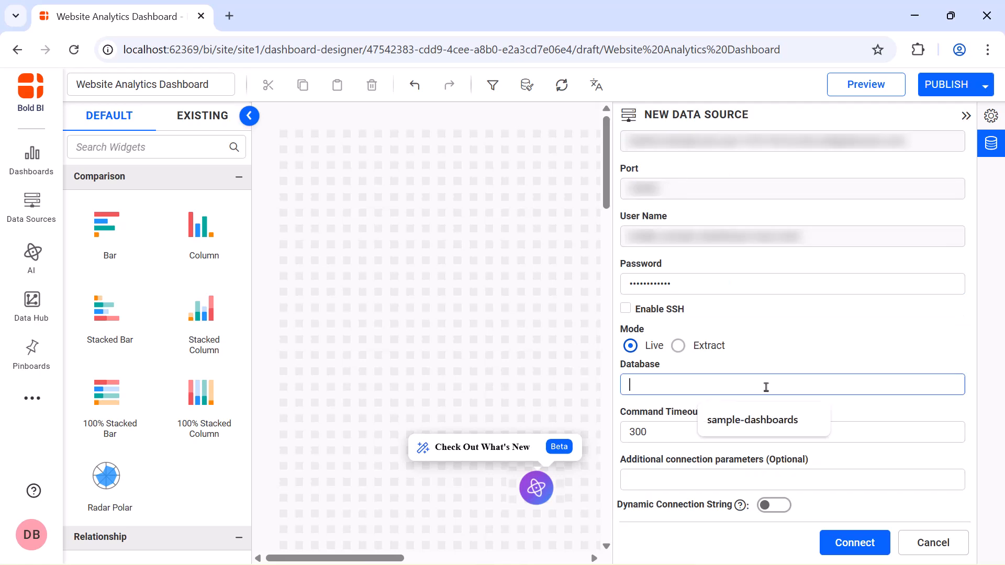
{"action": "key", "text": "ctrl+v"}
{"action": "left_click", "coordinate": [841, 544]}
Step: Query the GA for stripe and Stripe-payouts tables in code mode with expression validation, and save the data source
{"action": "left_click", "coordinate": [990, 116]}
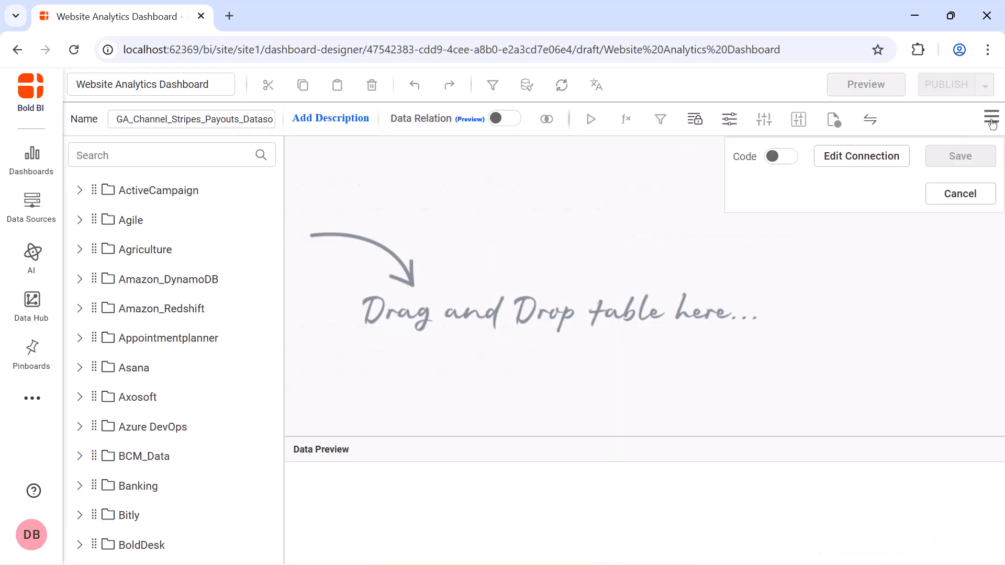
{"action": "left_click", "coordinate": [785, 159]}
{"action": "left_click", "coordinate": [589, 121]}
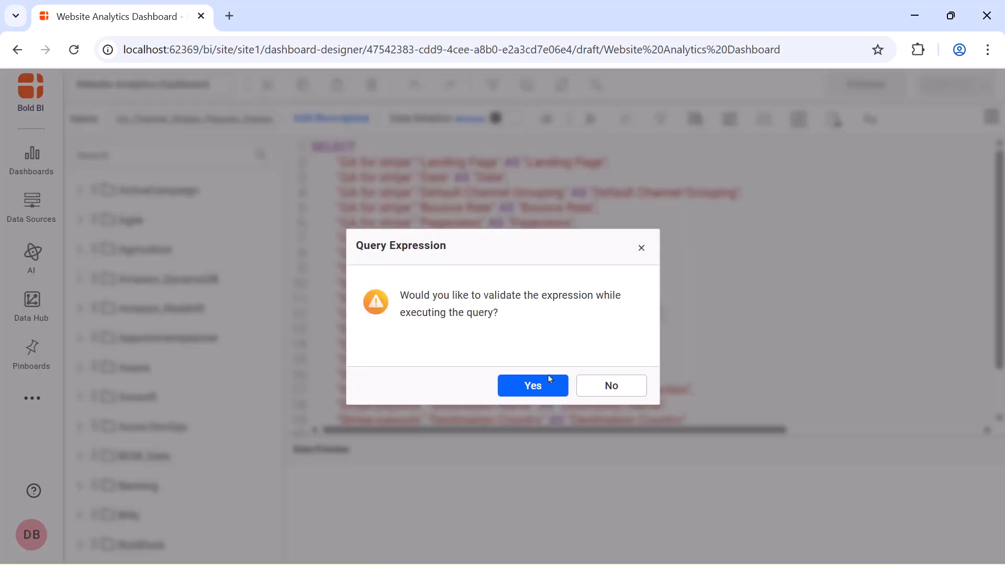
{"action": "left_click", "coordinate": [548, 377]}
{"action": "left_click", "coordinate": [990, 125]}
{"action": "left_click", "coordinate": [973, 159]}
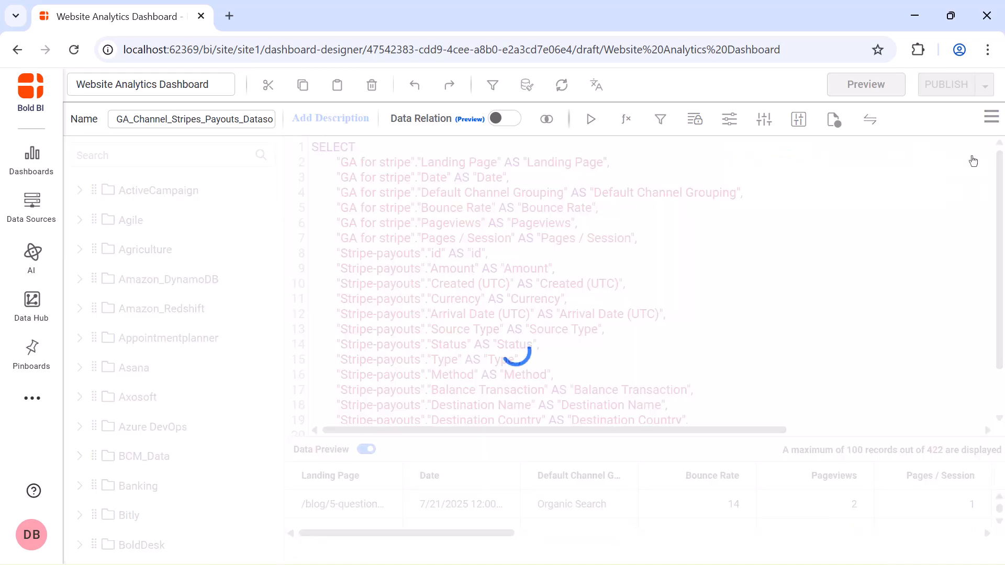
Step: Create another PostgreSQL data source named Stripe_Transactions_Datasource
{"action": "left_click", "coordinate": [754, 545]}
{"action": "left_click", "coordinate": [881, 150]}
{"action": "type", "text": "post"}
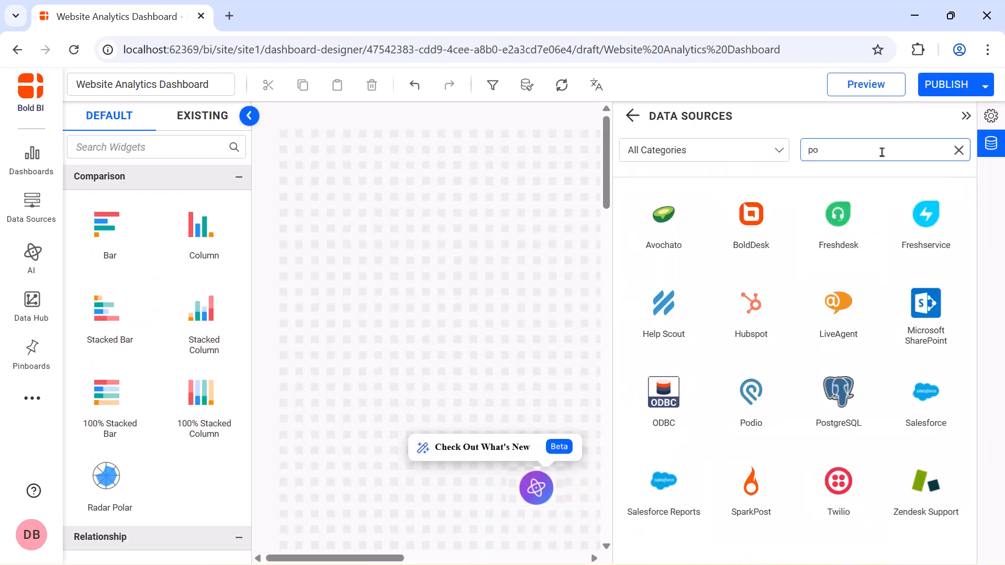
{"action": "left_click", "coordinate": [664, 217]}
{"action": "left_click", "coordinate": [767, 217]}
{"action": "type", "text": "Stripe_Transactions_Datasource"}
Step: Fill in the server name and port for the Stripe transactions data source
{"action": "left_click", "coordinate": [805, 325]}
{"action": "key", "text": "ctrl+v"}
{"action": "double_click", "coordinate": [794, 374]}
{"action": "key", "text": "ctrl+v"}
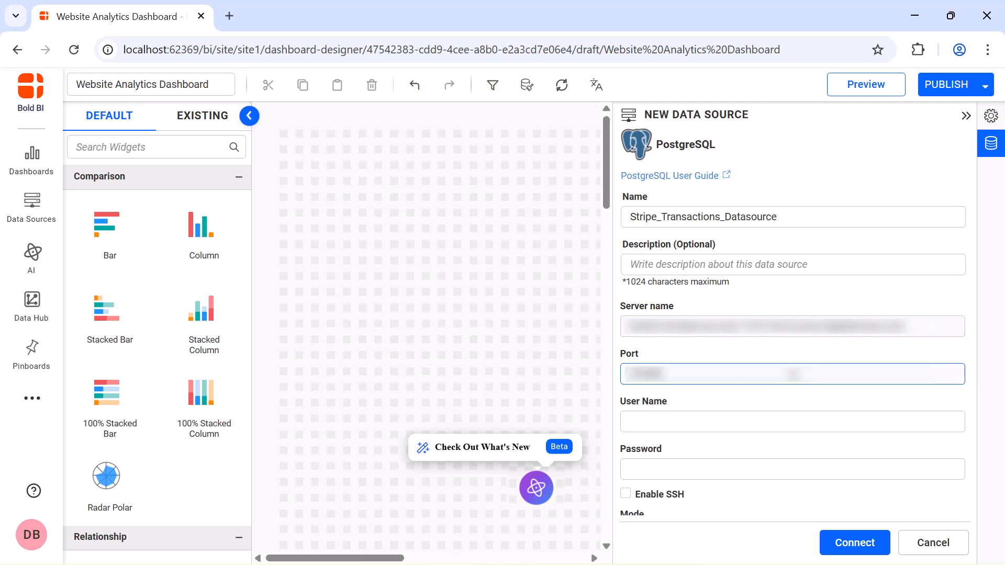
Step: Enter the user name and password for the transactions data source, set the database to sample-dashboards, and connect
{"action": "left_click", "coordinate": [791, 421]}
{"action": "key", "text": "ctrl+v"}
{"action": "left_click", "coordinate": [784, 469]}
{"action": "key", "text": "ctrl+v"}
{"action": "scroll", "coordinate": [784, 469], "scroll_direction": "down", "scroll_amount": 3}
{"action": "left_click", "coordinate": [792, 384]}
{"action": "type", "text": "sample-dashboards"}
{"action": "left_click", "coordinate": [855, 543]}
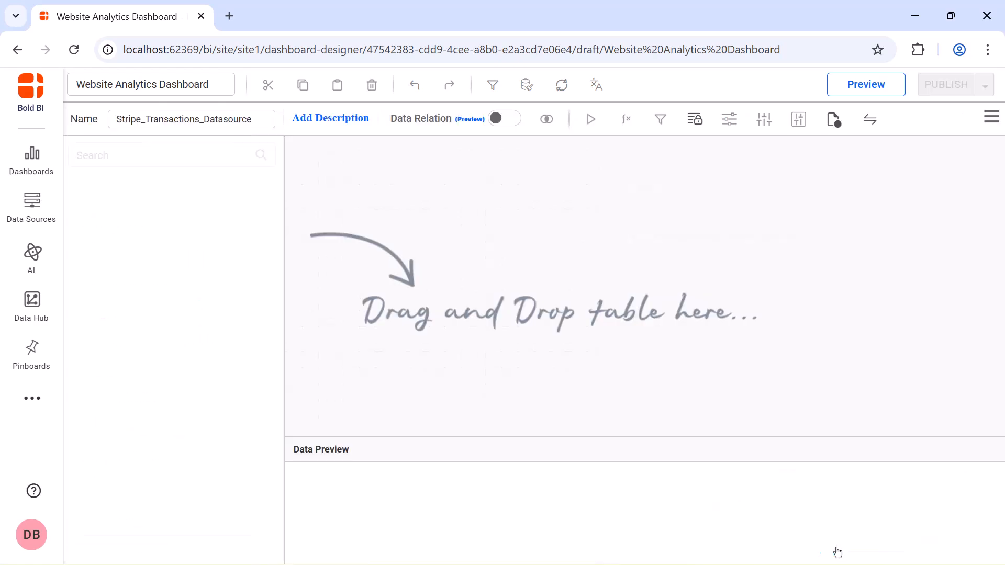
Step: Query the Marketing schema's Stripe - Transaction table in code mode, save the data source, and collapse the data sources list
{"action": "left_click", "coordinate": [987, 119]}
{"action": "left_click", "coordinate": [779, 157]}
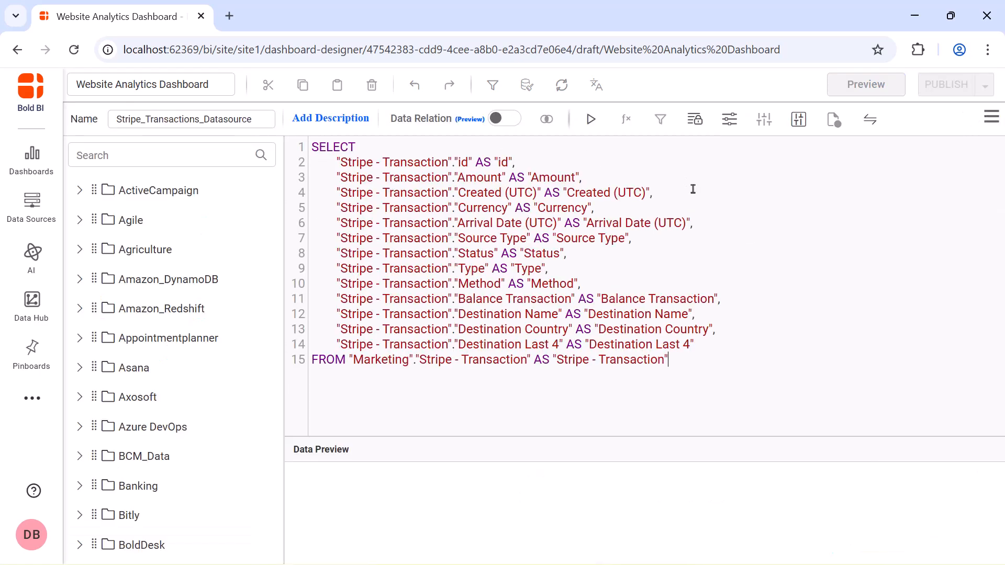
{"action": "left_click", "coordinate": [991, 117]}
{"action": "left_click", "coordinate": [962, 157]}
{"action": "left_click", "coordinate": [968, 118]}
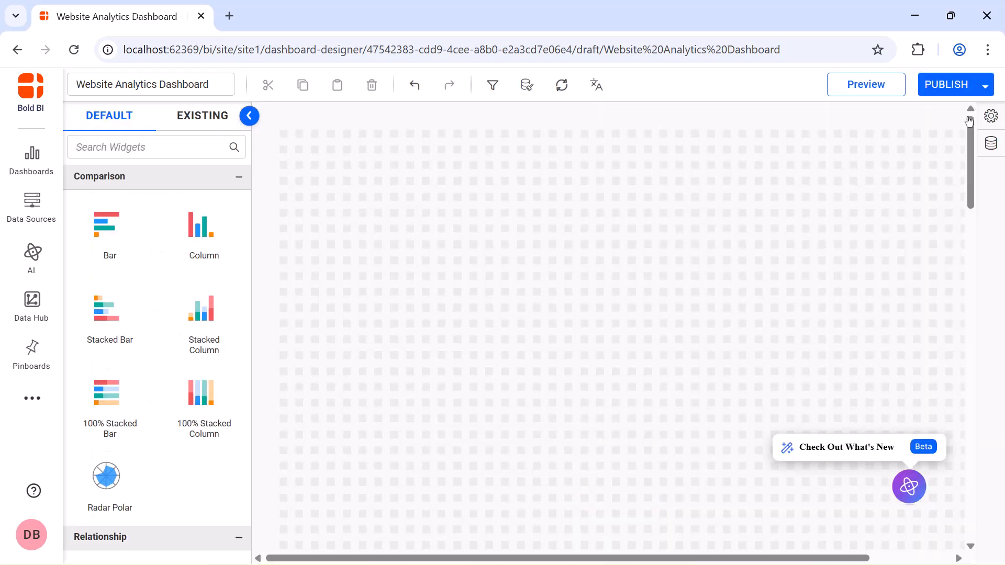
Step: Add a Number Card widget in the upper-left corner of the dashboard canvas and resize it to a small wide card
{"action": "left_click", "coordinate": [213, 143]}
{"action": "type", "text": "num"}
{"action": "left_click_drag", "start_coordinate": [107, 223], "coordinate": [286, 139]}
{"action": "left_click_drag", "start_coordinate": [367, 200], "coordinate": [420, 179]}
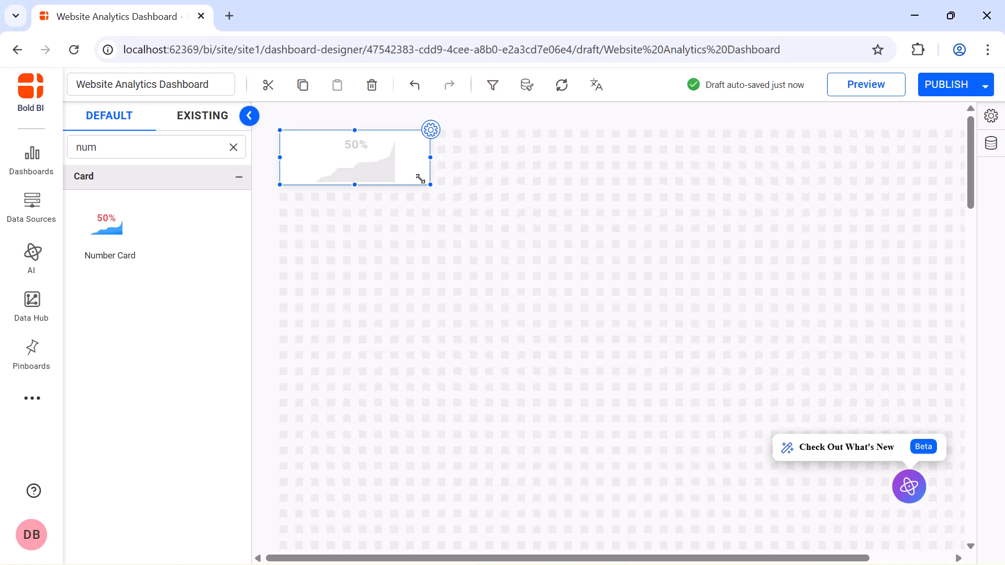
Step: Rename the number card to Visitors in its properties
{"action": "left_click", "coordinate": [430, 131]}
{"action": "double_click", "coordinate": [729, 164]}
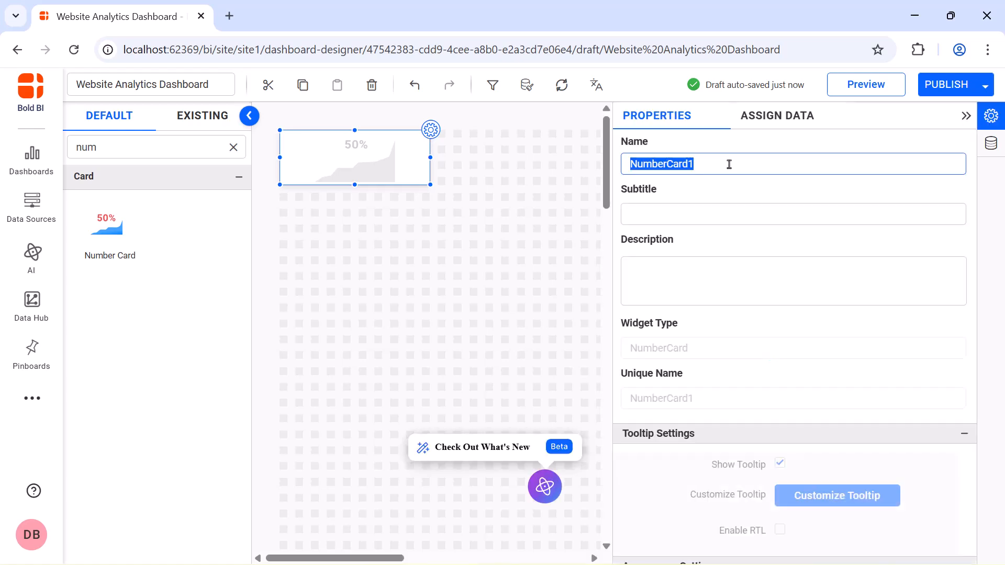
{"action": "key", "text": "BackSpace"}
{"action": "type", "text": "Visitors"}
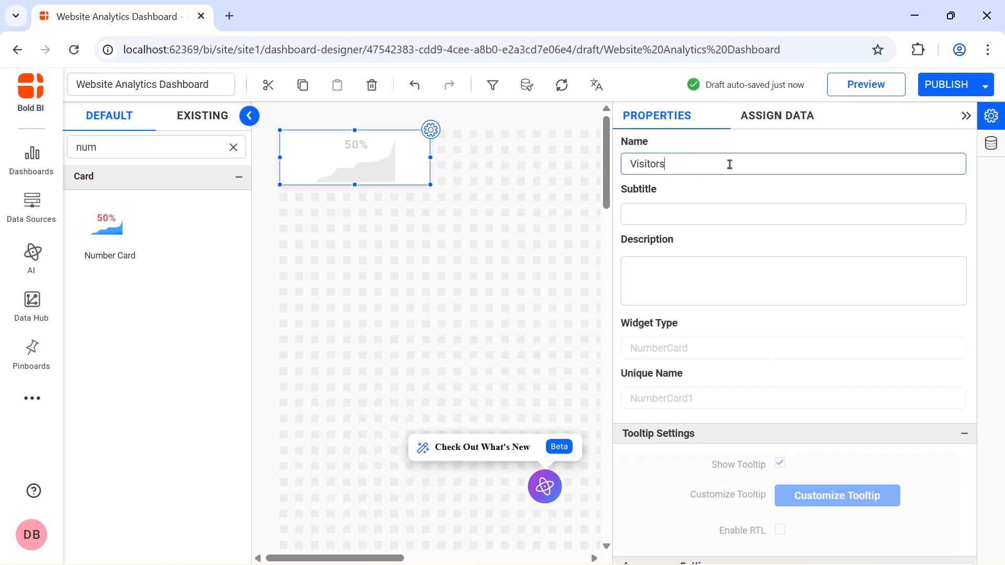
Step: Assign Pages / Session from GA_Channel_Stripes_Payouts_Datasource as the Visitors card's measure
{"action": "left_click", "coordinate": [767, 123]}
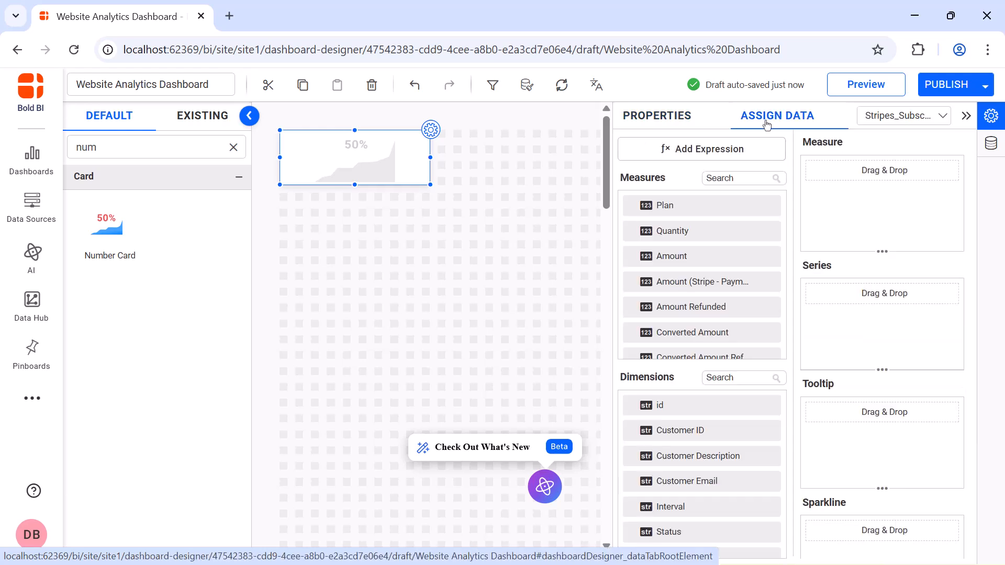
{"action": "left_click", "coordinate": [871, 117]}
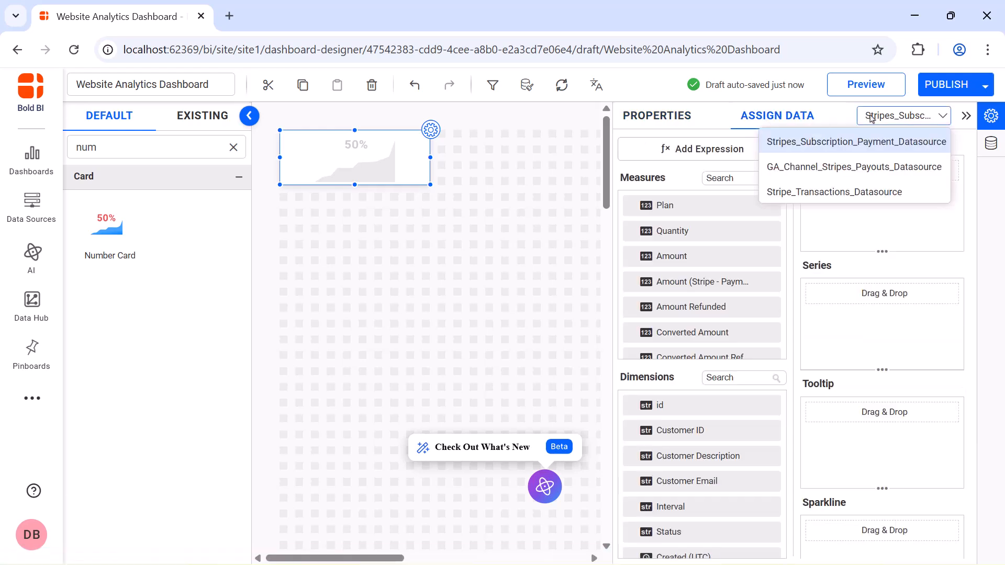
{"action": "left_click", "coordinate": [867, 165]}
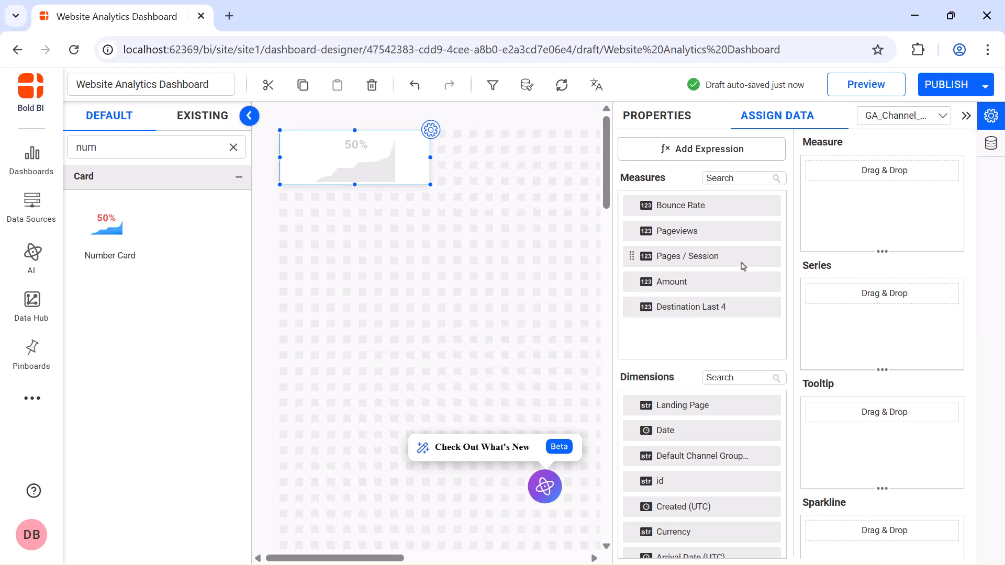
{"action": "left_click_drag", "start_coordinate": [741, 265], "coordinate": [815, 214]}
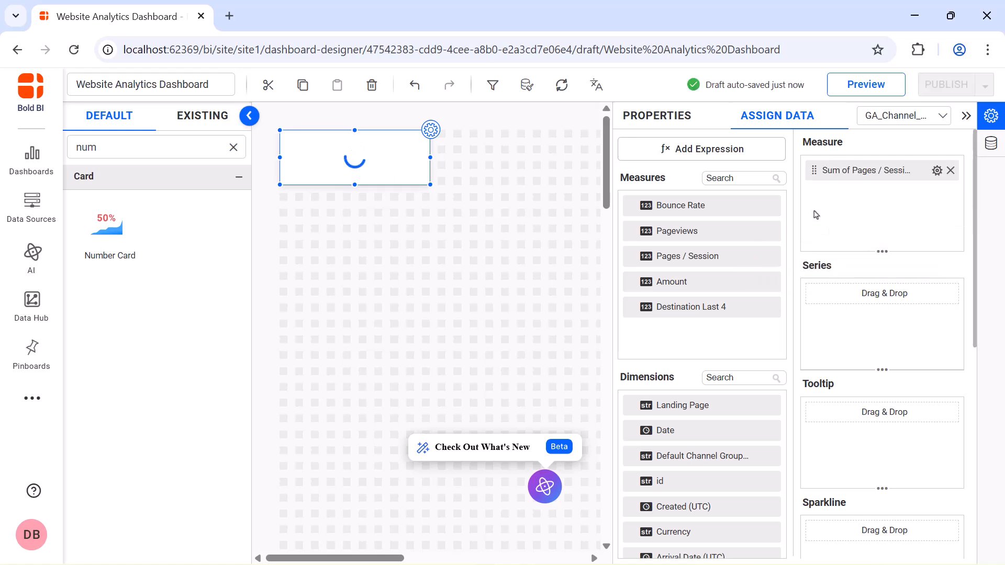
Step: Format the Pages / Session measure to show 0 decimal places
{"action": "left_click", "coordinate": [937, 171]}
{"action": "left_click", "coordinate": [927, 430]}
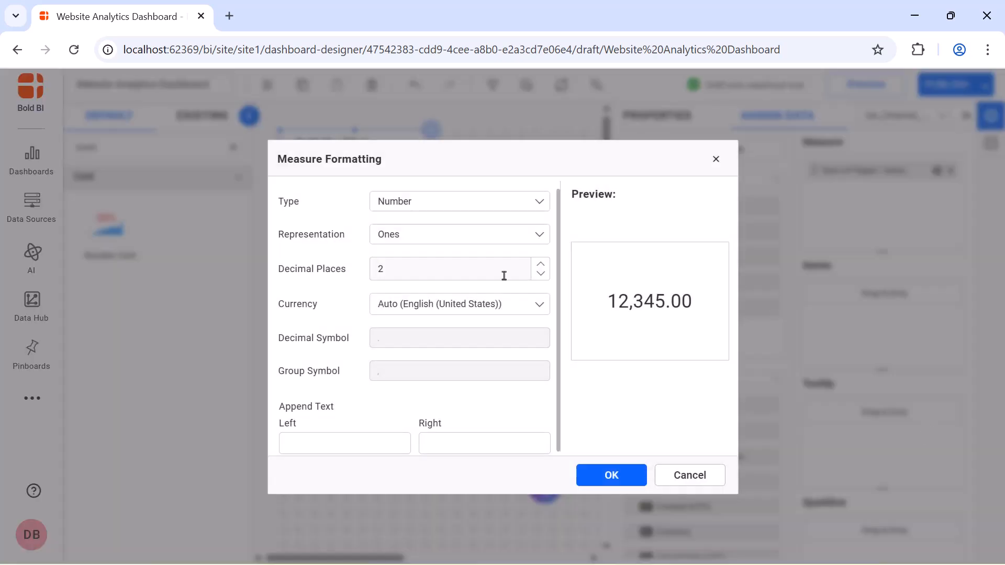
{"action": "double_click", "coordinate": [502, 274]}
{"action": "type", "text": "0"}
{"action": "left_click", "coordinate": [611, 475]}
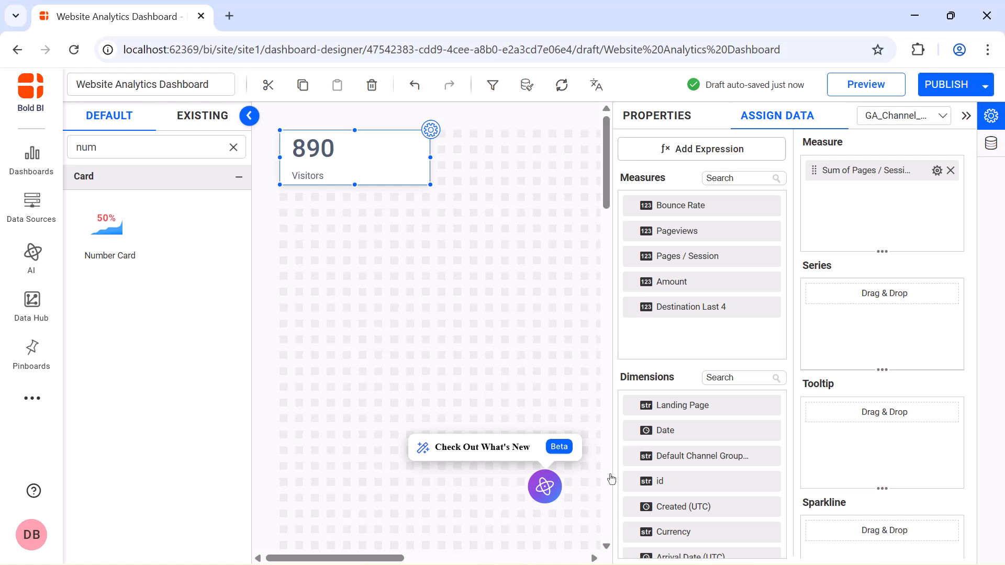
Step: Set the Visitors card's horizontal alignment to Center in its appearance settings
{"action": "left_click", "coordinate": [639, 128]}
{"action": "scroll", "coordinate": [807, 243], "scroll_direction": "down", "scroll_amount": 5}
{"action": "left_click", "coordinate": [806, 243]}
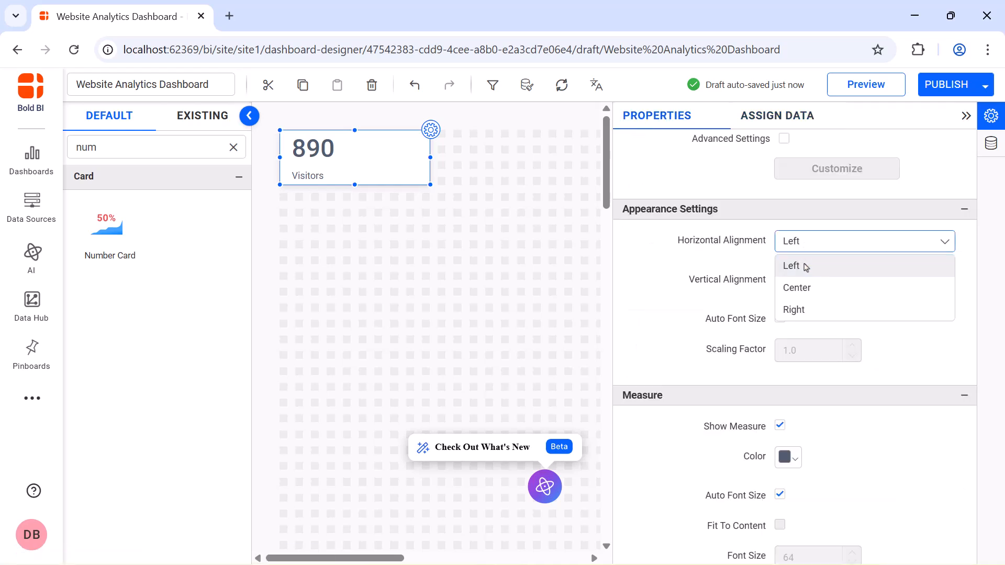
{"action": "left_click", "coordinate": [806, 289]}
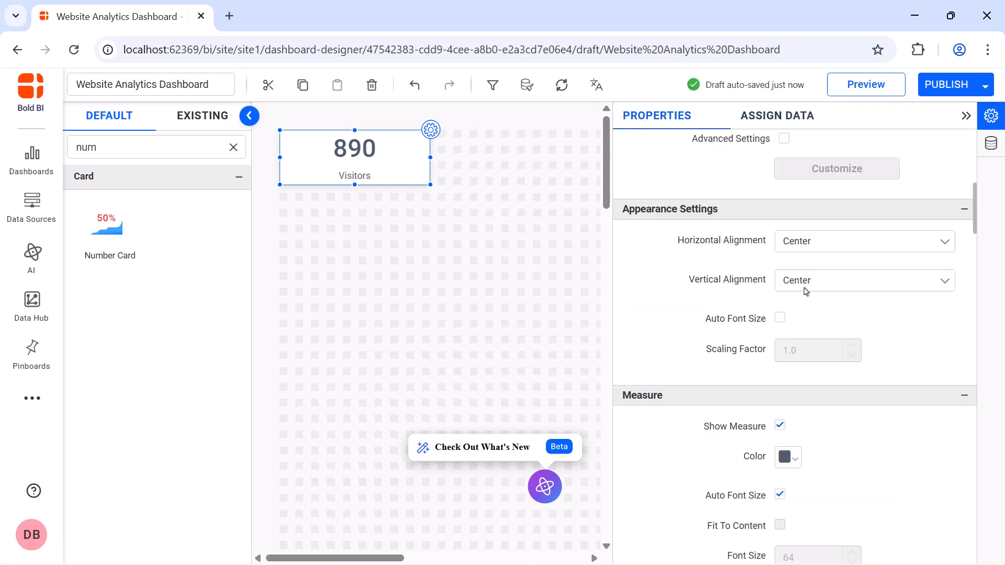
Step: Turn off automatic font size for the Visitors card's measure and set its font size to 32
{"action": "scroll", "coordinate": [806, 292], "scroll_direction": "down", "scroll_amount": 3}
{"action": "left_click", "coordinate": [780, 313]}
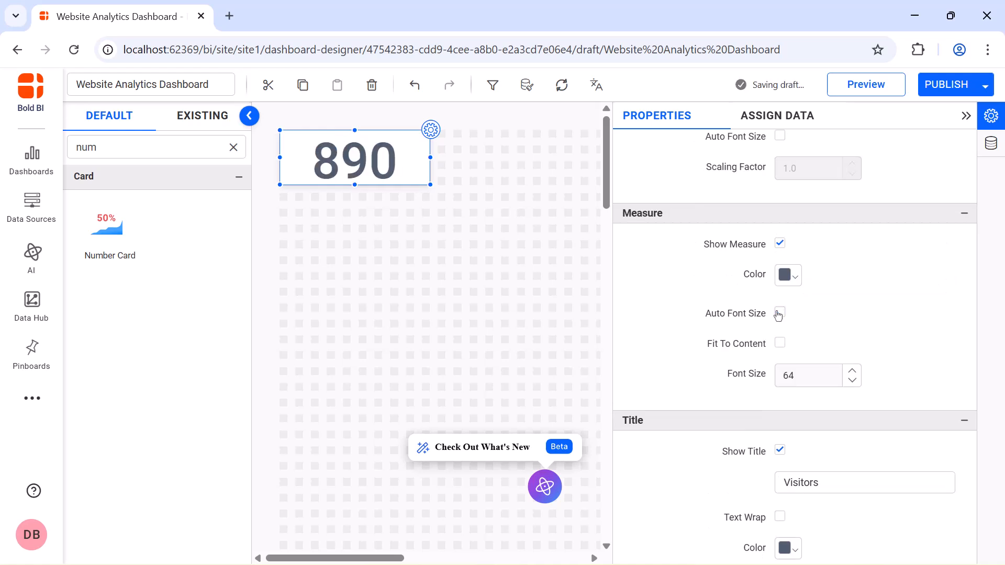
{"action": "double_click", "coordinate": [803, 378]}
{"action": "type", "text": "32"}
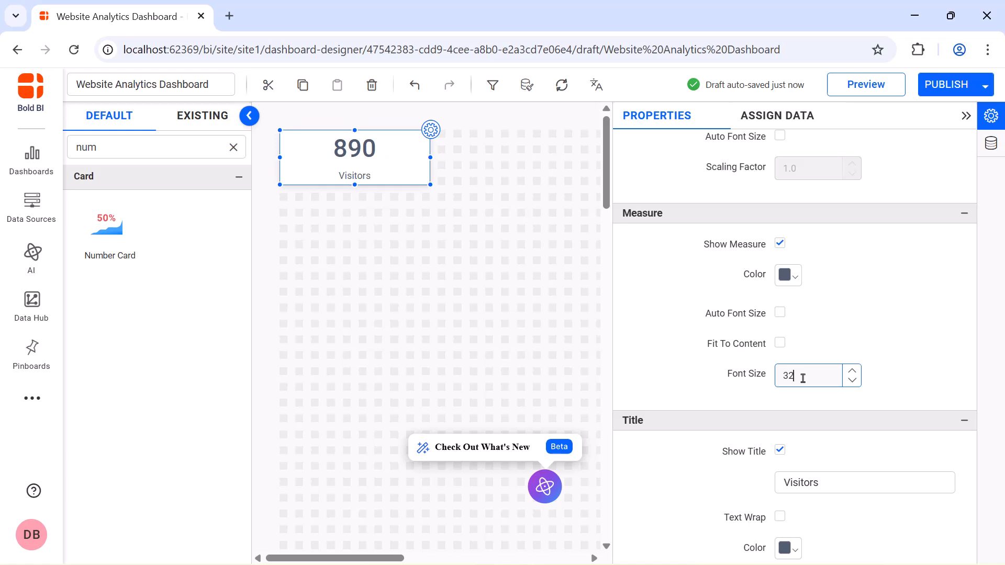
Step: Turn off automatic font size for the Visitors card's title with its position at Top, and enable the card's animation
{"action": "scroll", "coordinate": [803, 367], "scroll_direction": "down", "scroll_amount": 5}
{"action": "left_click", "coordinate": [780, 314]}
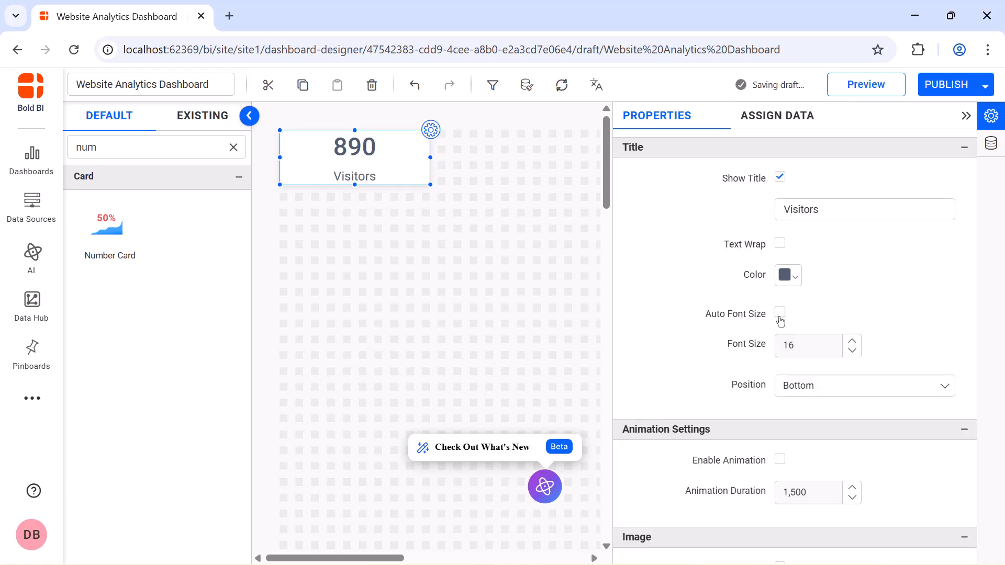
{"action": "left_click", "coordinate": [810, 386]}
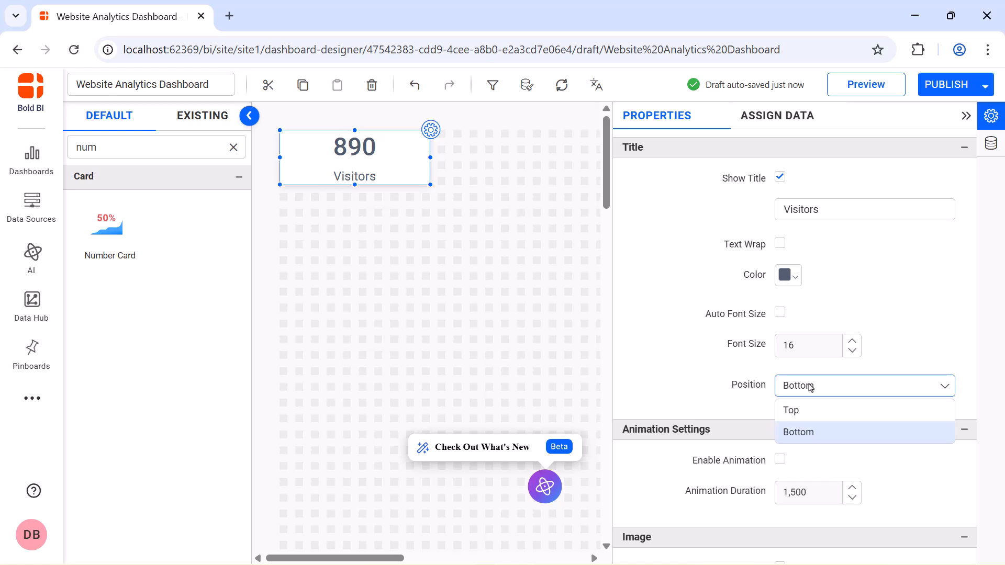
{"action": "left_click", "coordinate": [814, 412]}
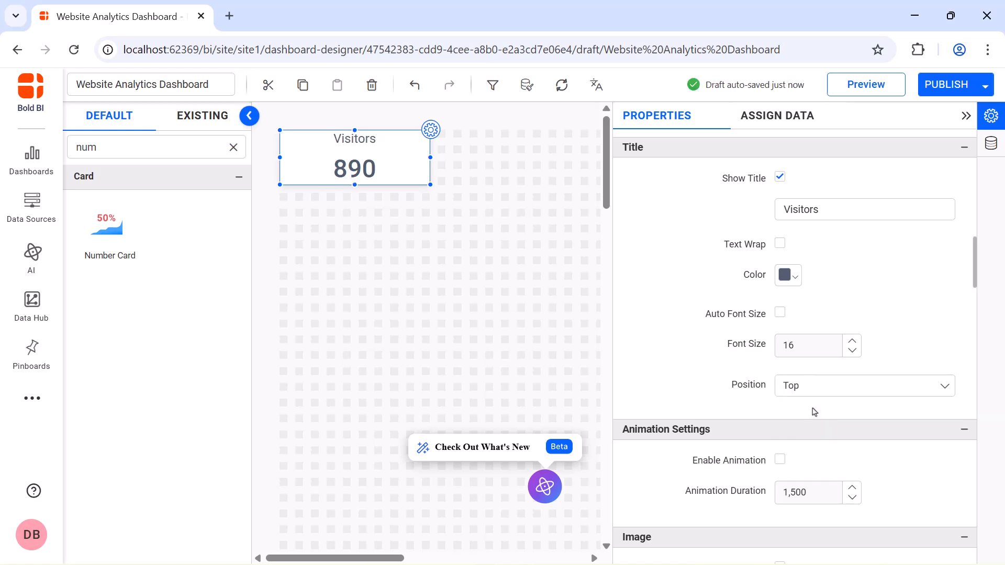
{"action": "left_click", "coordinate": [780, 460]}
{"action": "left_click", "coordinate": [966, 116]}
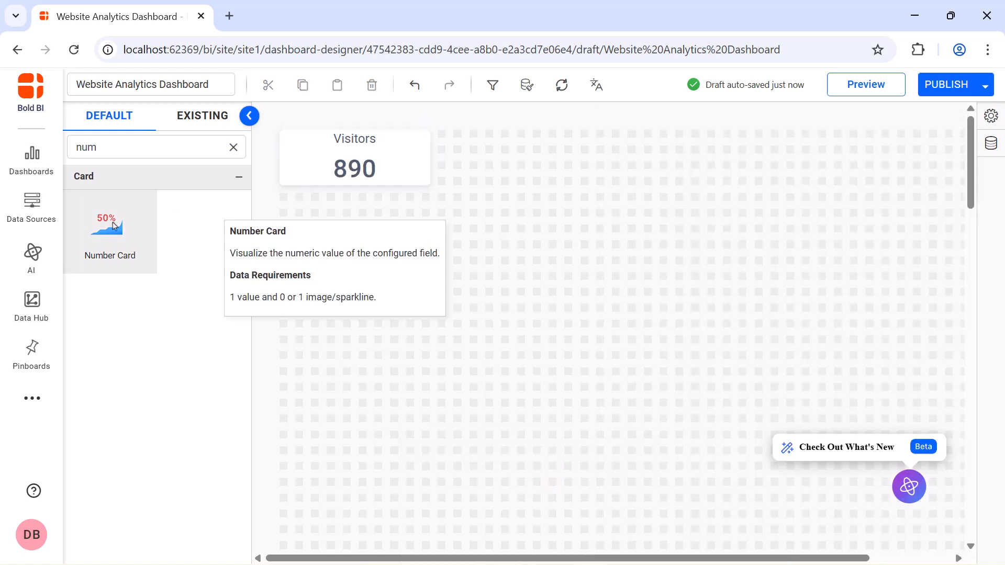
Step: Add a second number card directly below the Visitors card and name it Leads
{"action": "left_click_drag", "start_coordinate": [108, 230], "coordinate": [314, 220]}
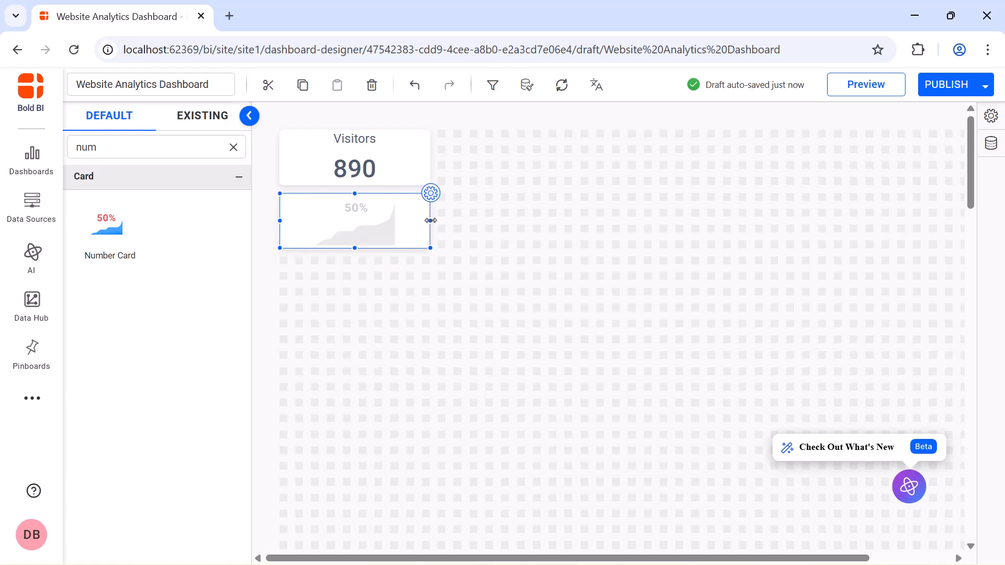
{"action": "left_click", "coordinate": [431, 193]}
{"action": "left_click", "coordinate": [748, 164]}
{"action": "key", "text": "ctrl+a"}
{"action": "type", "text": "Leads"}
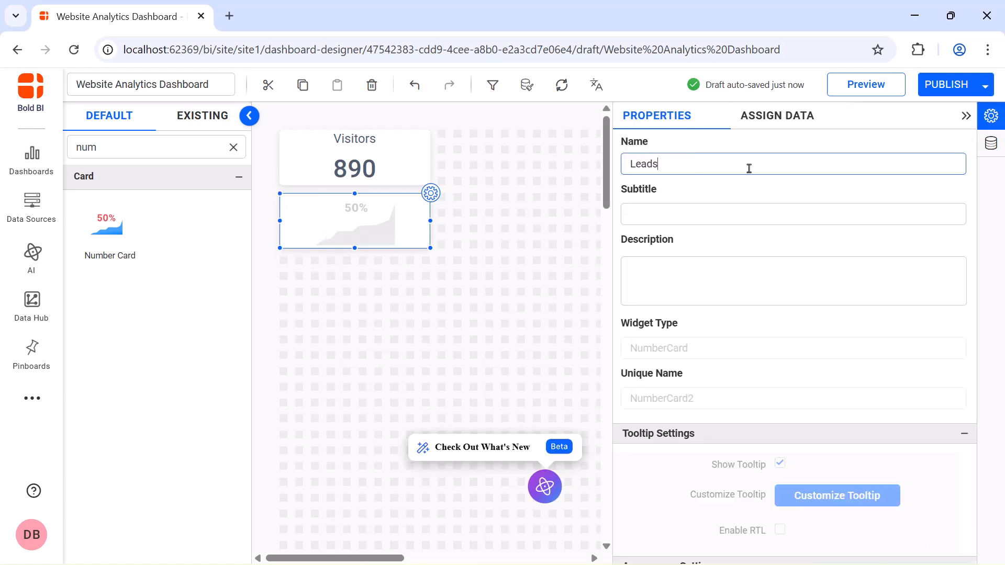
Step: In the Stripes_Subsc... data source, create and save a Leads expression: IF([Status]='trialing' OR [Status]='trailing' OR [Status]='canceled' AND [Status (Stripe - Payments)]='null',1,0)
{"action": "left_click", "coordinate": [779, 116]}
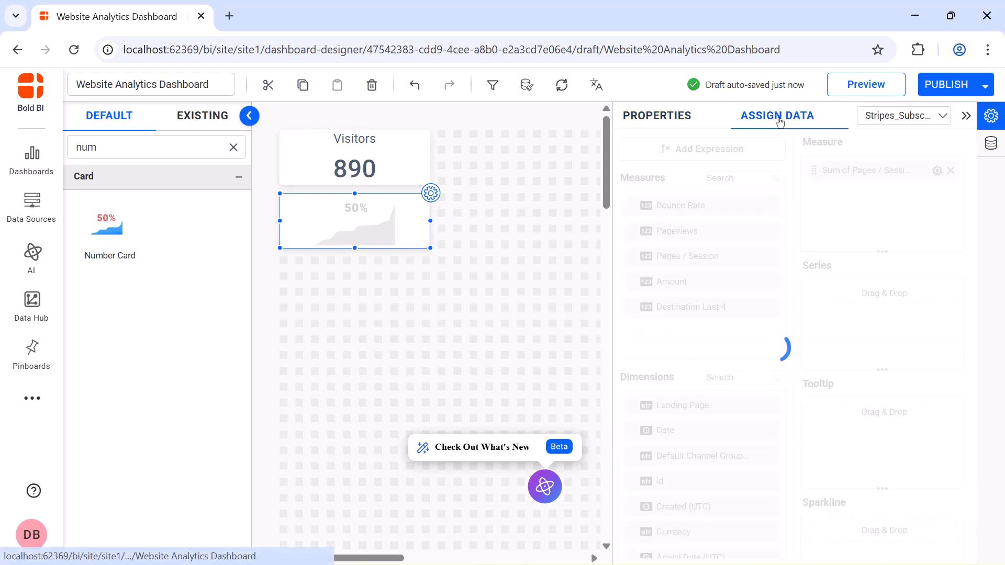
{"action": "left_click", "coordinate": [767, 156]}
{"action": "key", "text": "ctrl+a"}
{"action": "type", "text": "Leads"}
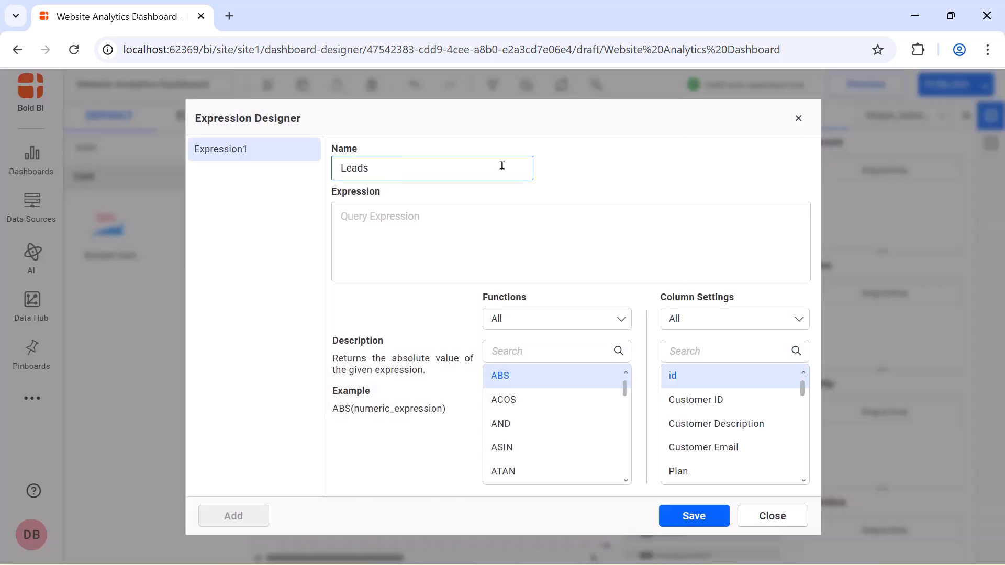
{"action": "left_click", "coordinate": [501, 217]}
{"action": "type", "text": "IF([Status]='trialing' OR [Status]='trailing'  OR [Status]='canceled' AND [Status (Stripe - Payments)]='null',1,0)"}
{"action": "left_click", "coordinate": [694, 516]}
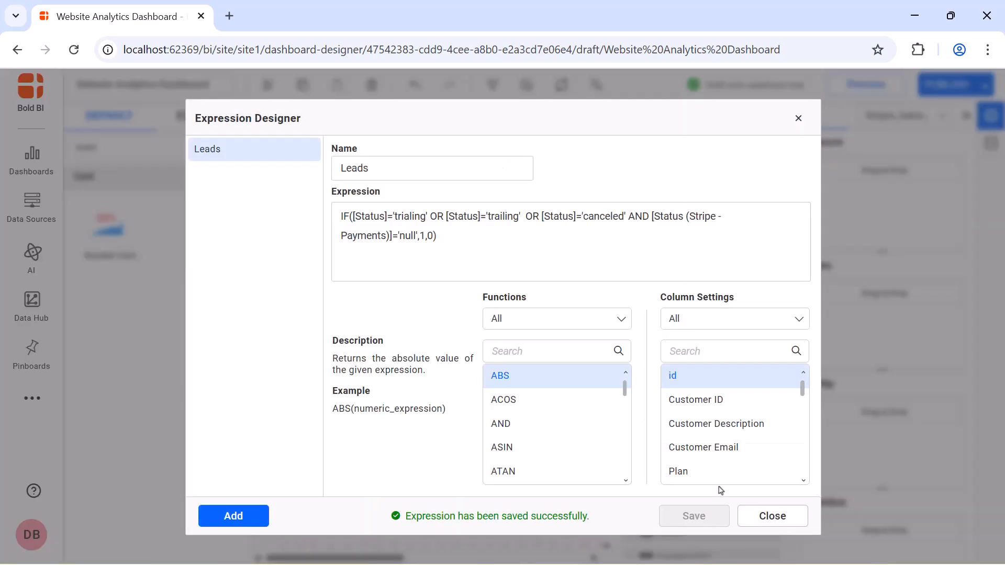
{"action": "left_click", "coordinate": [773, 516]}
Step: Find the Leads expression among the measures and assign it as the Leads card's measure
{"action": "left_click", "coordinate": [764, 177]}
{"action": "type", "text": "le"}
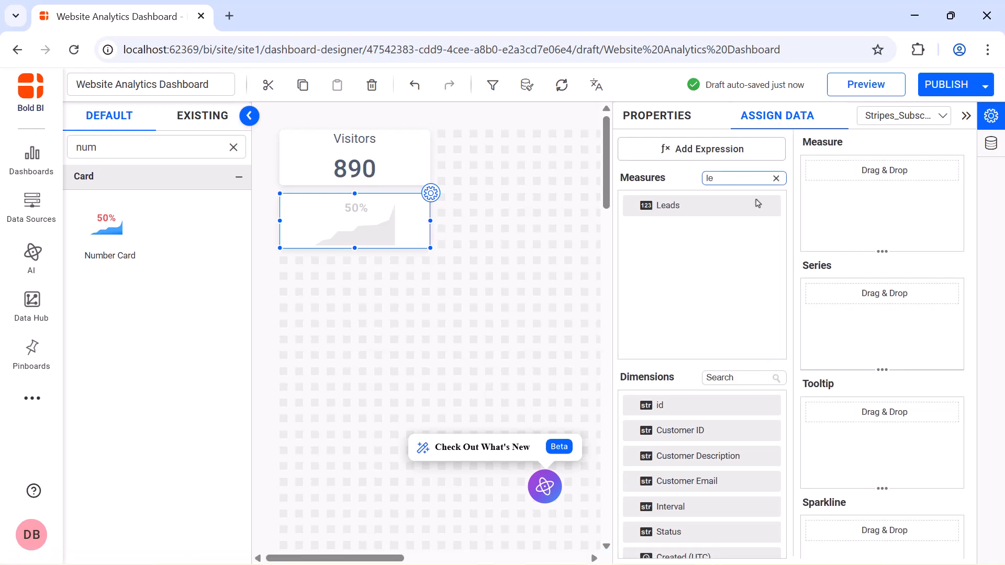
{"action": "left_click_drag", "start_coordinate": [759, 204], "coordinate": [828, 190]}
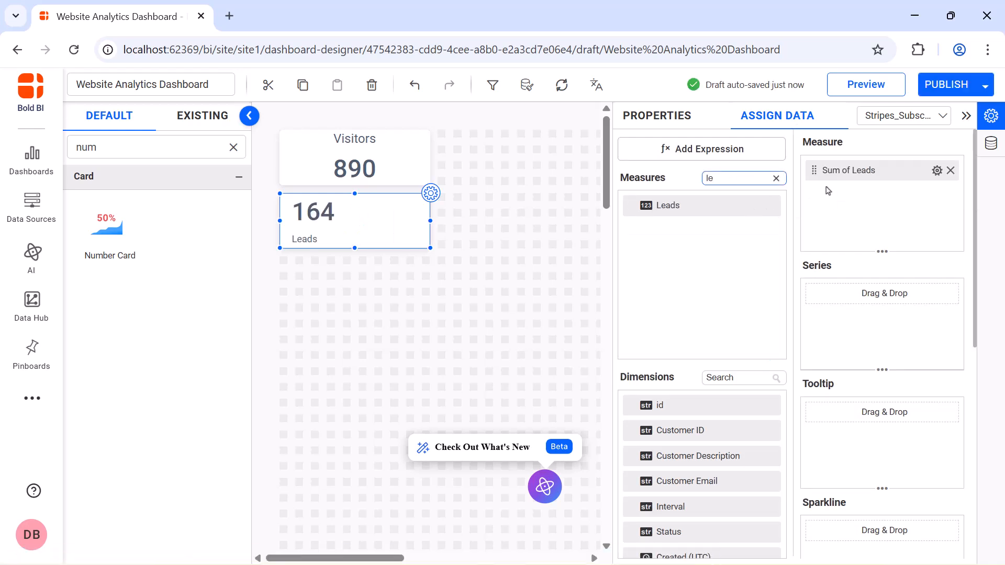
Step: Center the Leads card horizontally and set its measure's font size to 32 with automatic font size off
{"action": "left_click", "coordinate": [661, 116]}
{"action": "scroll", "coordinate": [812, 246], "scroll_direction": "down", "scroll_amount": 6}
{"action": "left_click", "coordinate": [812, 243]}
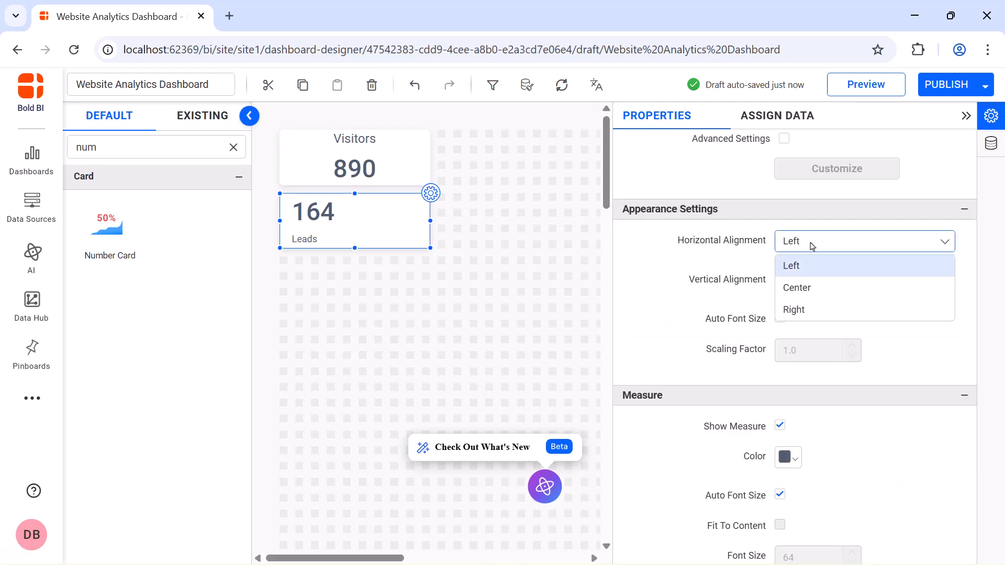
{"action": "left_click", "coordinate": [797, 288]}
{"action": "scroll", "coordinate": [812, 287], "scroll_direction": "down", "scroll_amount": 3}
{"action": "left_click", "coordinate": [780, 313]}
{"action": "double_click", "coordinate": [809, 375]}
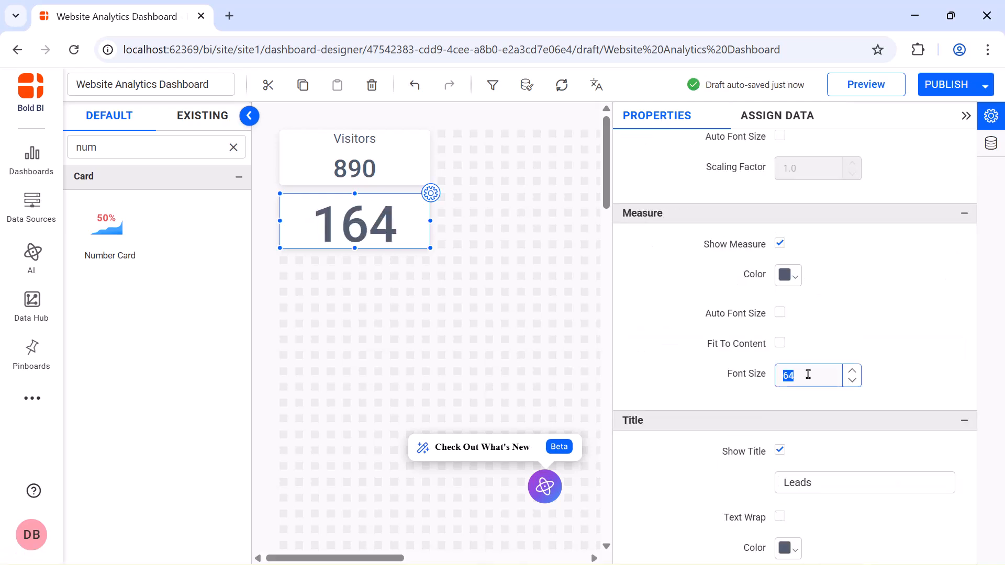
{"action": "type", "text": "32"}
Step: Place the Leads card's title at the Top without automatic font size, and enable the card's animation
{"action": "scroll", "coordinate": [808, 375], "scroll_direction": "down", "scroll_amount": 5}
{"action": "left_click", "coordinate": [816, 385]}
{"action": "left_click", "coordinate": [814, 409]}
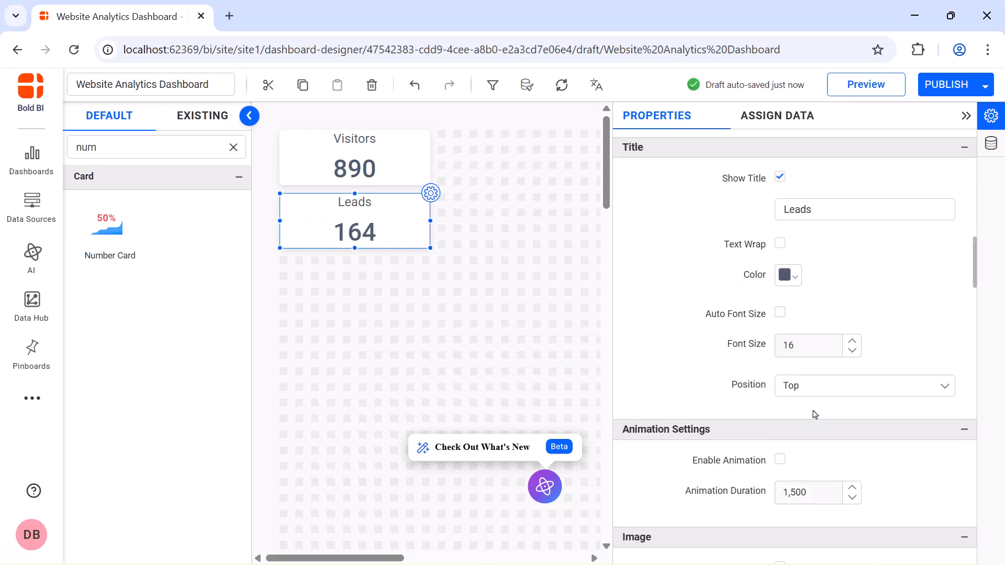
{"action": "scroll", "coordinate": [806, 398], "scroll_direction": "down", "scroll_amount": 3}
{"action": "left_click", "coordinate": [780, 324]}
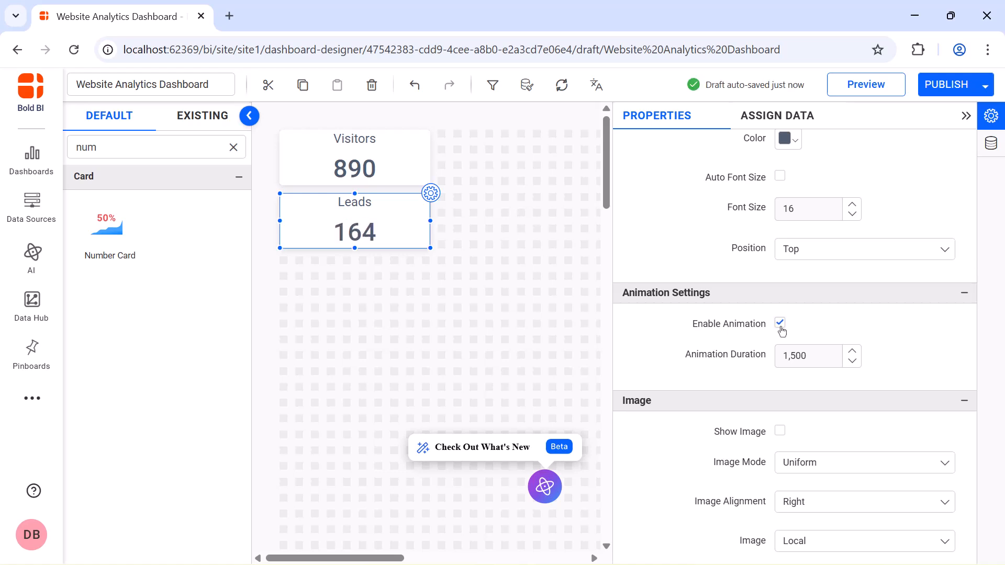
{"action": "left_click", "coordinate": [966, 116]}
Step: Add a third number card below Leads, sized to match the cards above, and name it Qualified Leads
{"action": "left_click_drag", "start_coordinate": [137, 253], "coordinate": [278, 268]}
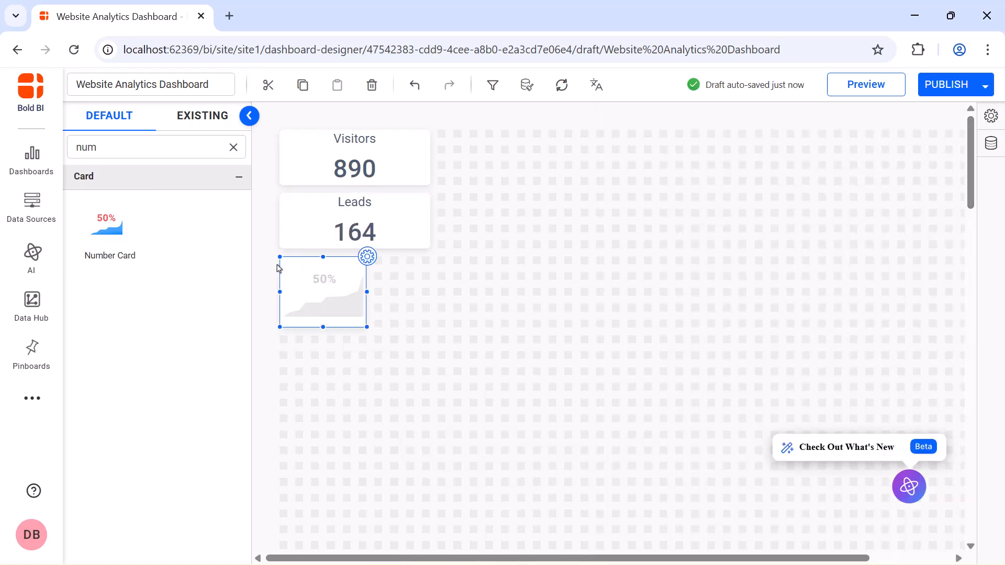
{"action": "left_click_drag", "start_coordinate": [365, 324], "coordinate": [416, 297]}
{"action": "left_click", "coordinate": [431, 256]}
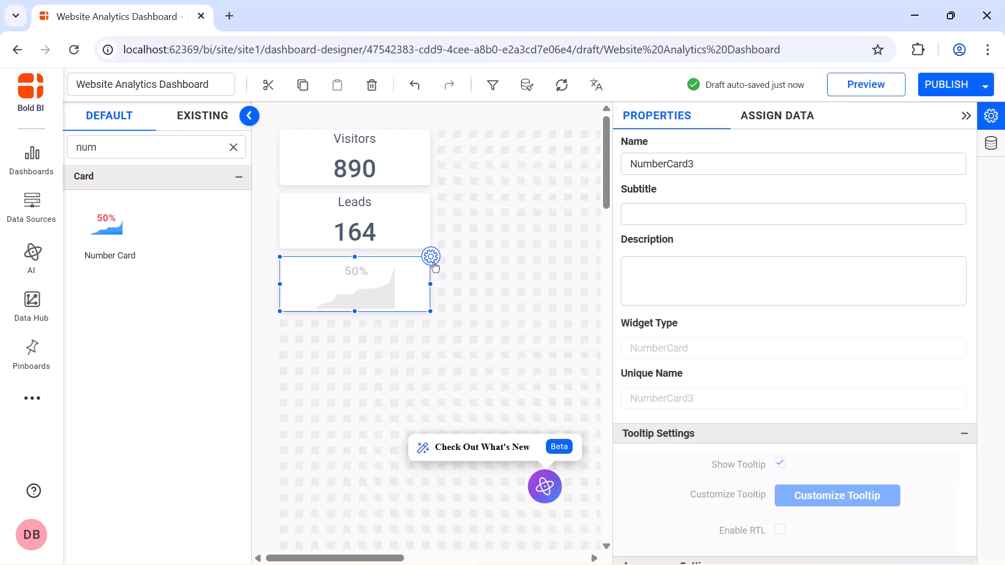
{"action": "triple_click", "coordinate": [750, 167]}
{"action": "key", "text": "BackSpace"}
{"action": "type", "text": "Qualified Leads"}
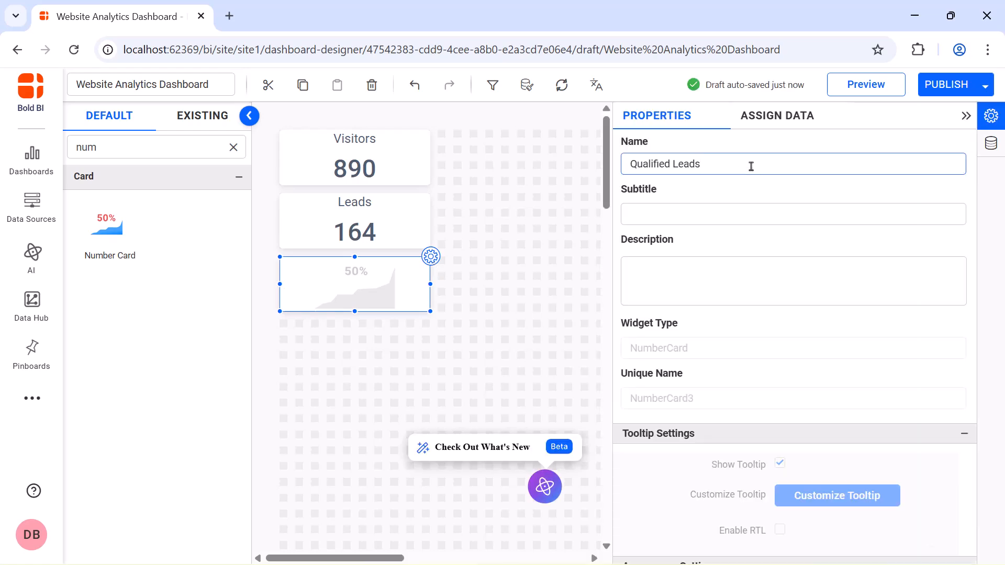
Step: Create and save a Qualified Leads expression: IF([Status]='trialing' OR [Status]= 'trailing' AND [Status (Stripe - Payments)]='requires_payment_method',1,0)
{"action": "left_click", "coordinate": [759, 116]}
{"action": "left_click", "coordinate": [757, 148]}
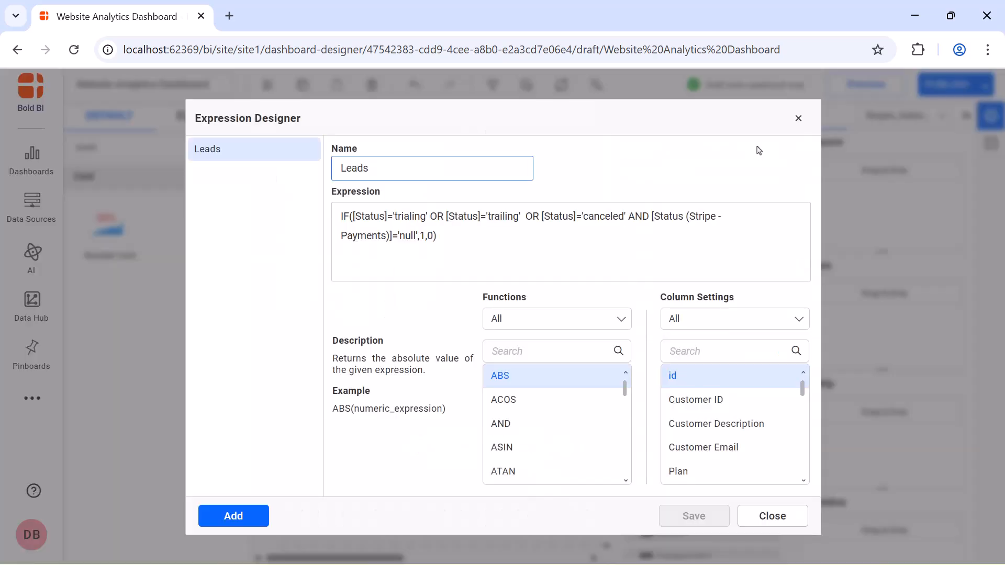
{"action": "left_click", "coordinate": [233, 516]}
{"action": "type", "text": "Qualified Leads"}
{"action": "left_click", "coordinate": [445, 216]}
{"action": "type", "text": "IF([Status]='trialing' OR [Status]= 'trailing' AND [Status (Stripe - Payments)]='requires_payment_method',1,0)"}
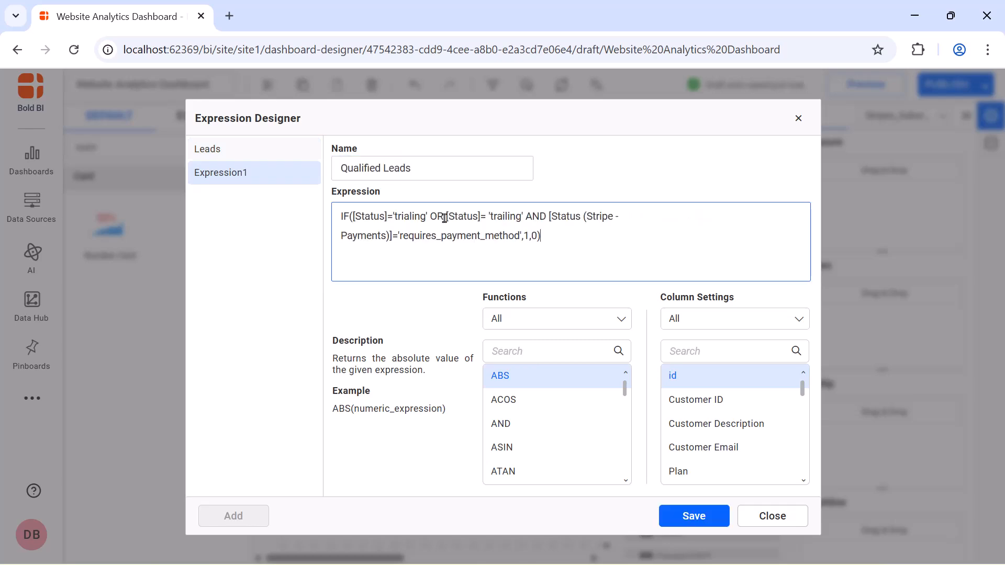
{"action": "left_click", "coordinate": [677, 522]}
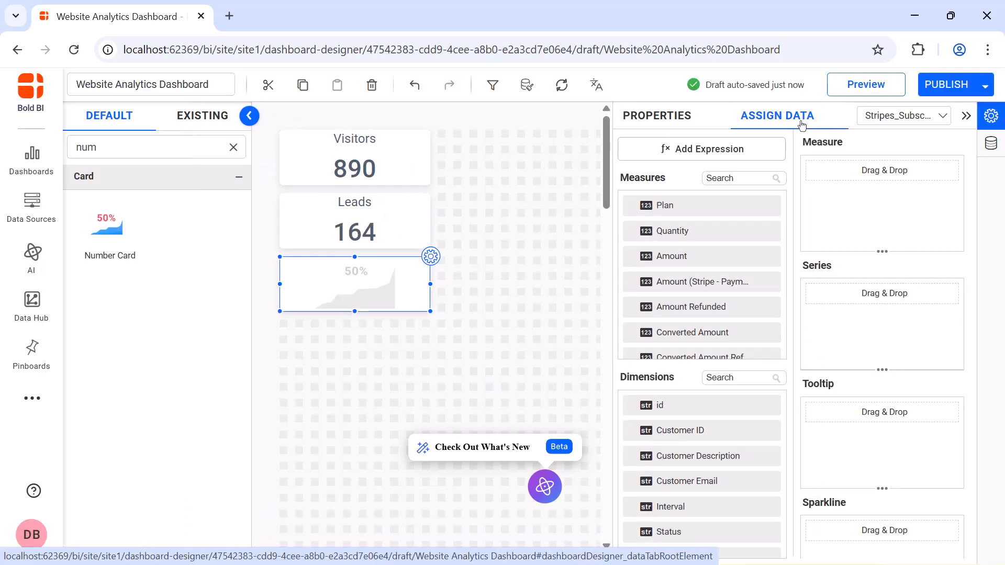
Step: Find the Qualified Leads expression among the measures and assign it as the third card's measure
{"action": "left_click", "coordinate": [757, 177]}
{"action": "type", "text": "qu"}
{"action": "left_click_drag", "start_coordinate": [686, 231], "coordinate": [812, 200]}
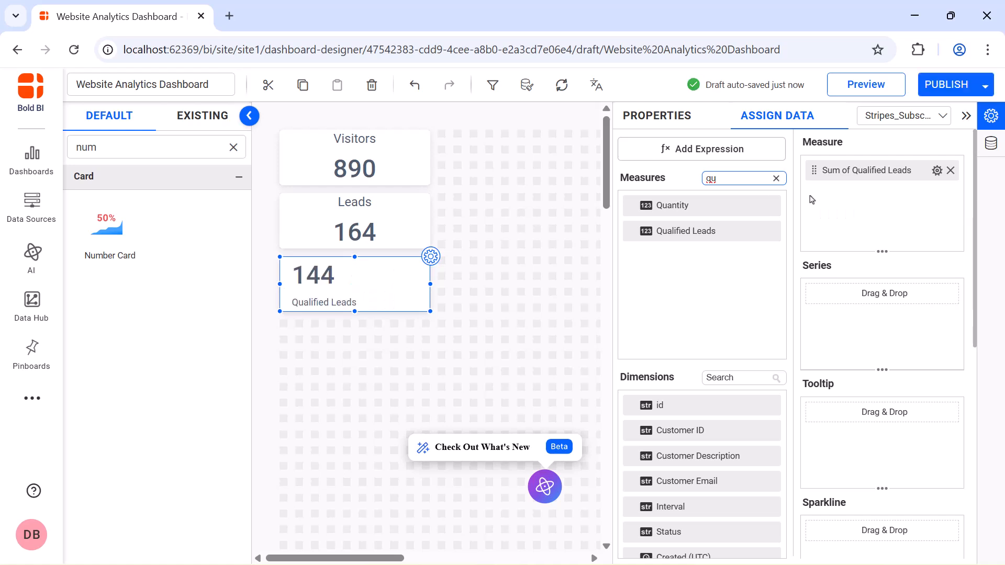
Step: Center the Qualified Leads card horizontally and set its measure's font size to 32 with automatic font size off
{"action": "left_click", "coordinate": [657, 115]}
{"action": "scroll", "coordinate": [811, 235], "scroll_direction": "down", "scroll_amount": 8}
{"action": "left_click", "coordinate": [812, 196]}
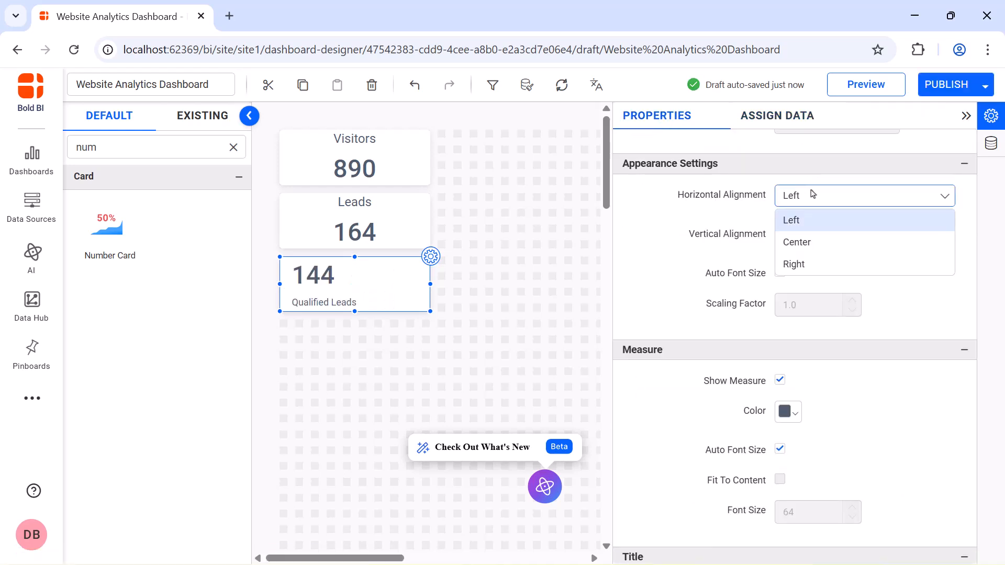
{"action": "left_click", "coordinate": [810, 242]}
{"action": "scroll", "coordinate": [810, 247], "scroll_direction": "down", "scroll_amount": 3}
{"action": "left_click", "coordinate": [780, 267]}
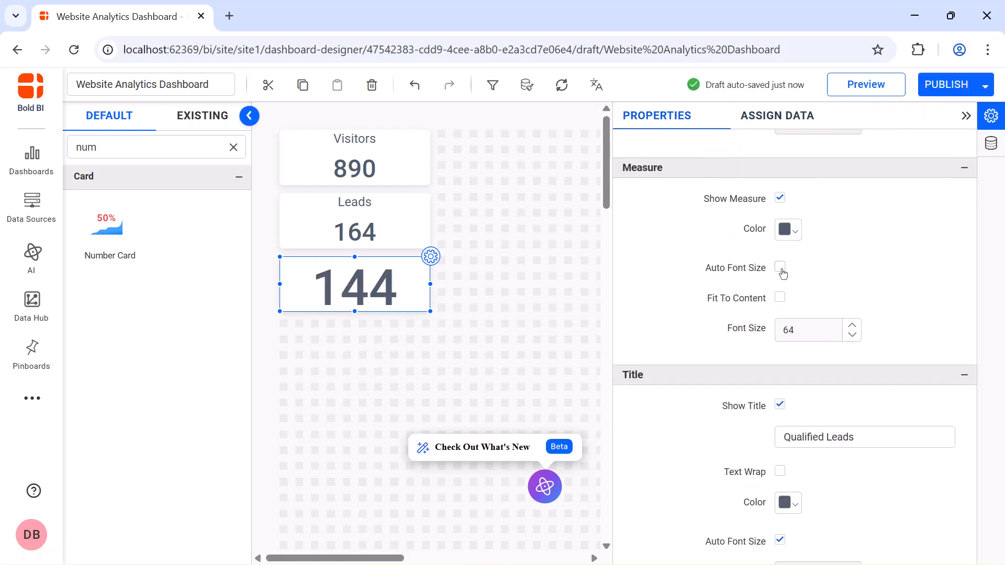
{"action": "left_click", "coordinate": [803, 334]}
{"action": "type", "text": "32"}
Step: Place the Qualified Leads card's title at the Top without automatic font size, and enable the card's animation
{"action": "scroll", "coordinate": [811, 330], "scroll_direction": "down", "scroll_amount": 4}
{"action": "left_click", "coordinate": [780, 313]}
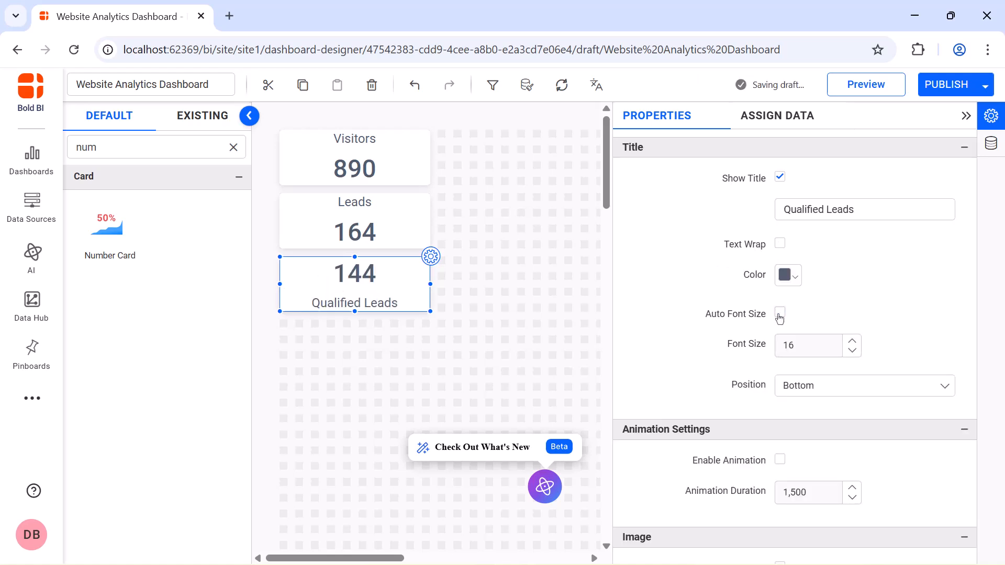
{"action": "left_click", "coordinate": [809, 386]}
{"action": "left_click", "coordinate": [810, 409]}
{"action": "scroll", "coordinate": [779, 238], "scroll_direction": "down", "scroll_amount": 4}
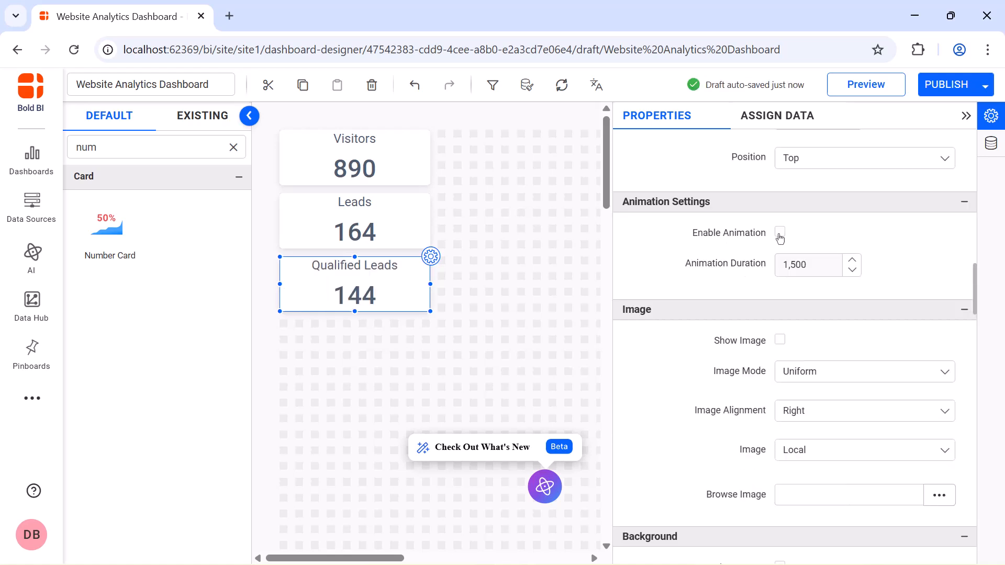
{"action": "left_click", "coordinate": [779, 232]}
{"action": "left_click", "coordinate": [966, 115]}
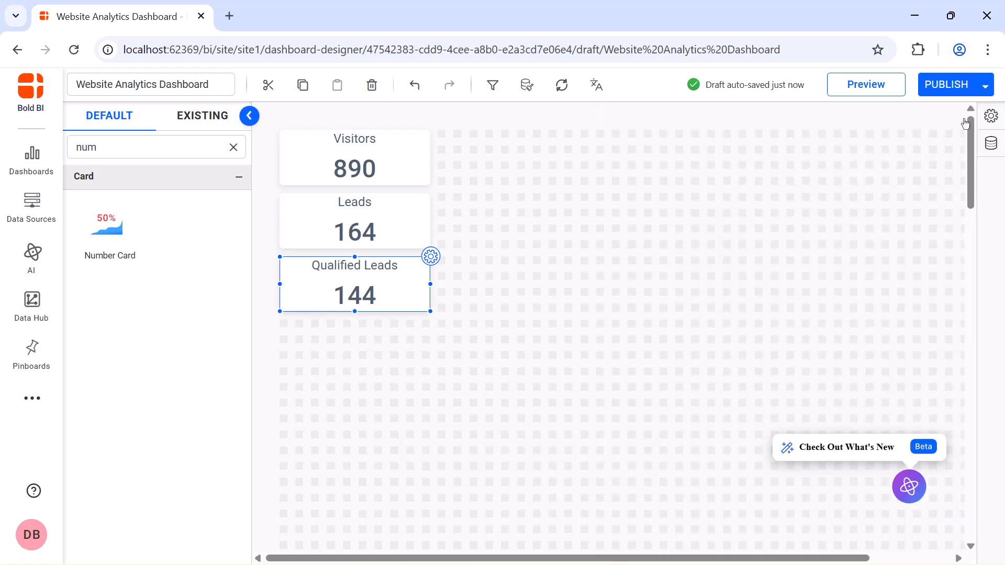
Step: Add a fourth number card below Qualified Leads, sized to match the cards above, and name it Customers
{"action": "left_click", "coordinate": [107, 226]}
{"action": "left_click_drag", "start_coordinate": [365, 387], "coordinate": [423, 366]}
{"action": "left_click", "coordinate": [430, 320]}
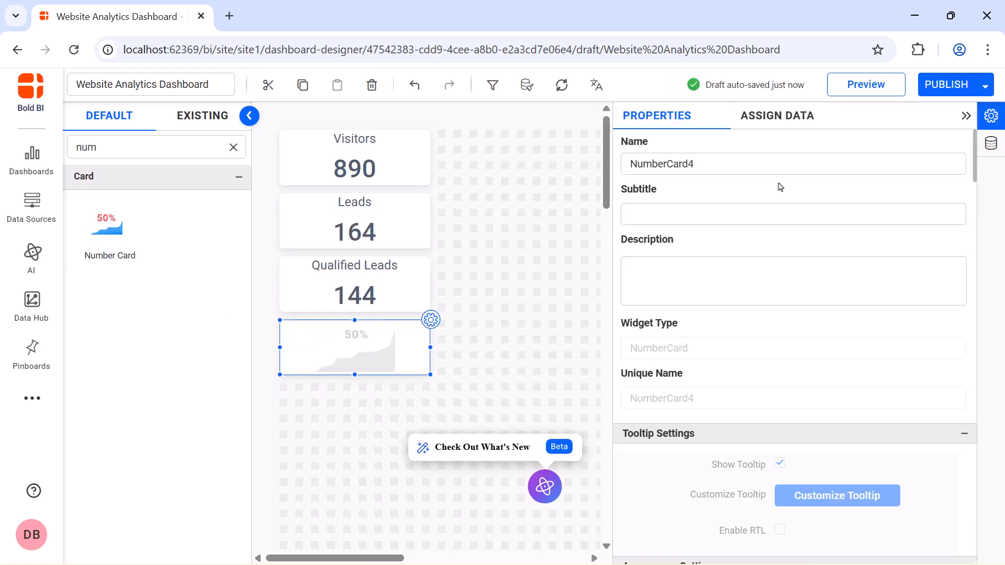
{"action": "double_click", "coordinate": [792, 166]}
{"action": "type", "text": "Customers"}
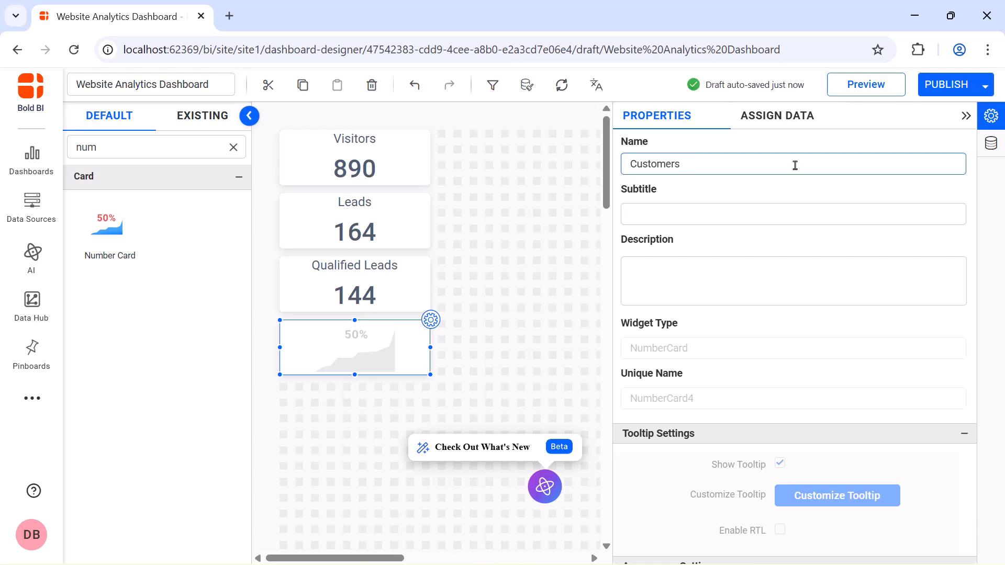
Step: Create and save a Customers expression: IF([Status]='active' AND [Status (Stripe - Payments)]='Paid',[Customer ID],'0')
{"action": "left_click", "coordinate": [793, 119]}
{"action": "left_click", "coordinate": [759, 151]}
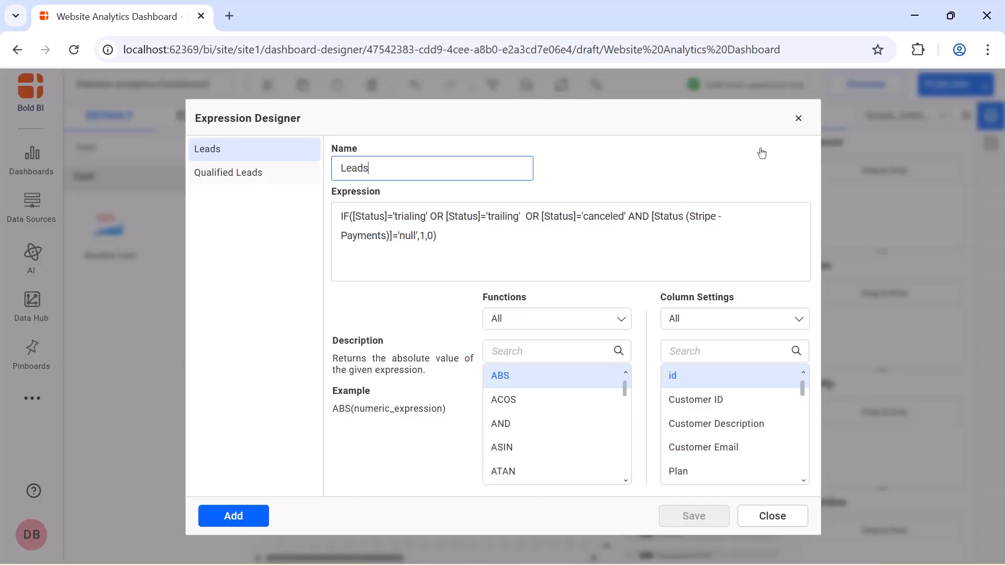
{"action": "left_click", "coordinate": [254, 517]}
{"action": "type", "text": "Customers"}
{"action": "left_click", "coordinate": [489, 220]}
{"action": "type", "text": "IF([Status]='active' AND [Status (Stripe - Payments)]='Paid',[Customer ID],'0')"}
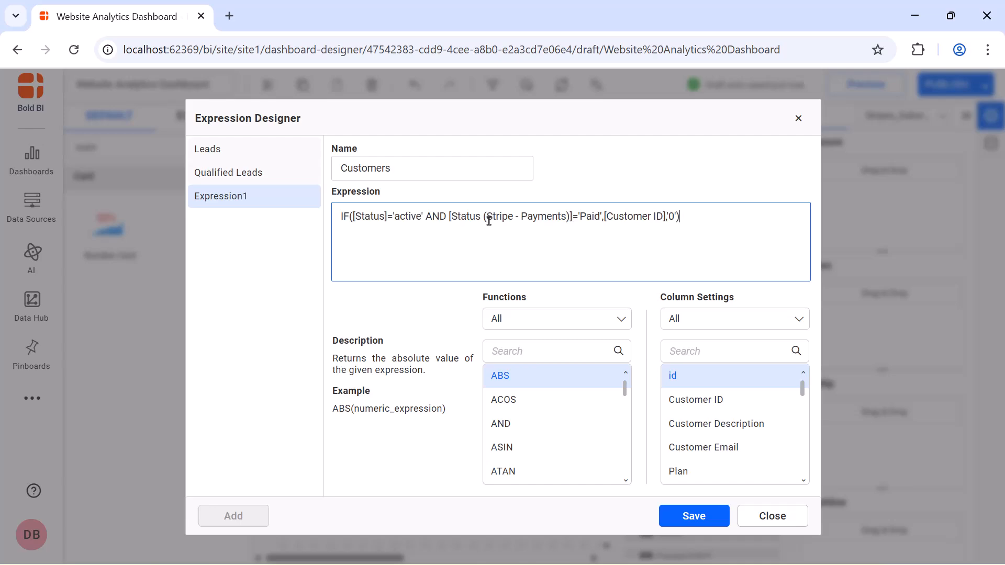
{"action": "left_click", "coordinate": [694, 516]}
{"action": "left_click", "coordinate": [798, 120]}
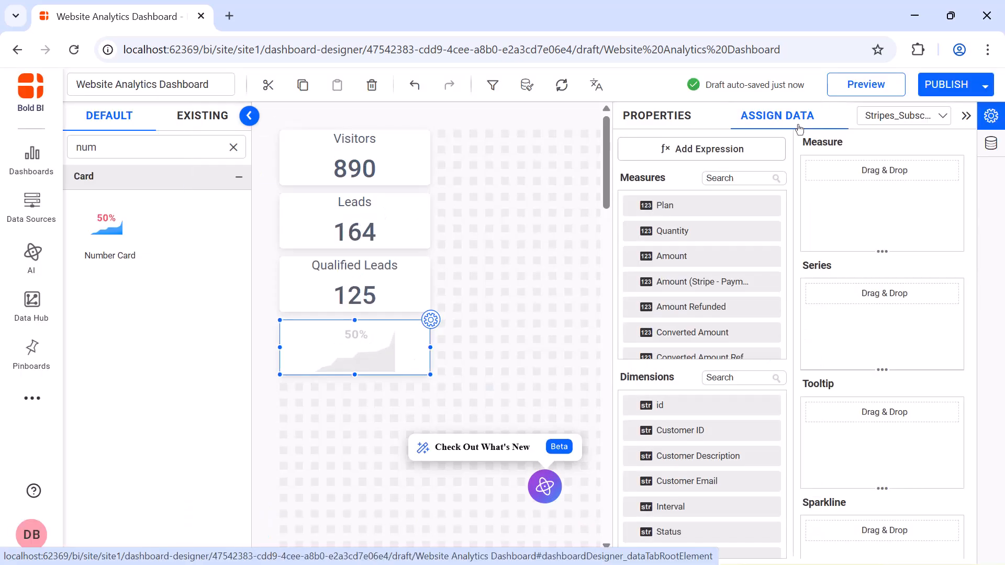
Step: Assign the Customers expression from the dimensions as the Customers card's measure and aggregate it by Distinct Count
{"action": "left_click", "coordinate": [761, 377]}
{"action": "type", "text": "cus"}
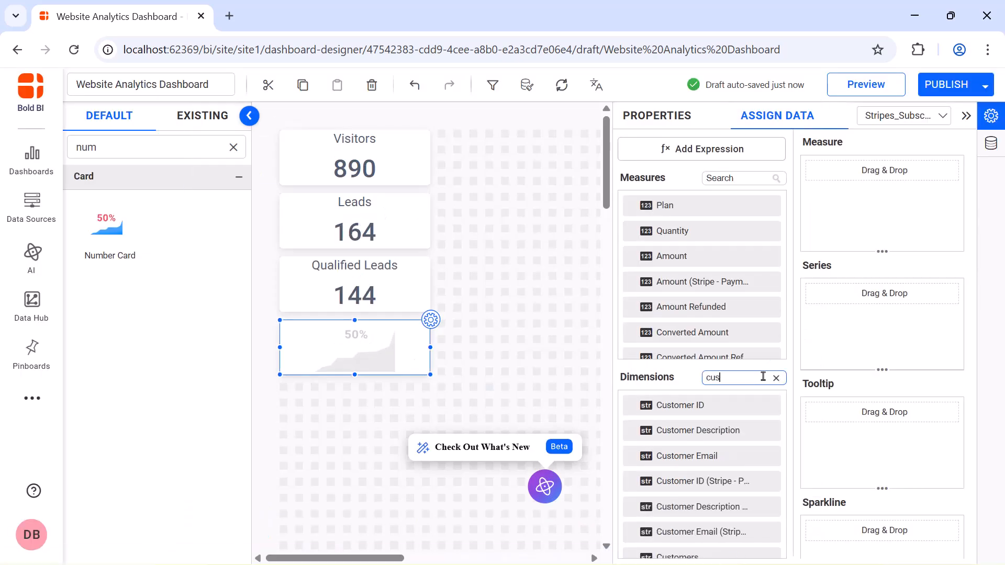
{"action": "scroll", "coordinate": [754, 425], "scroll_direction": "down", "scroll_amount": 1}
{"action": "left_click_drag", "start_coordinate": [680, 544], "coordinate": [815, 207]}
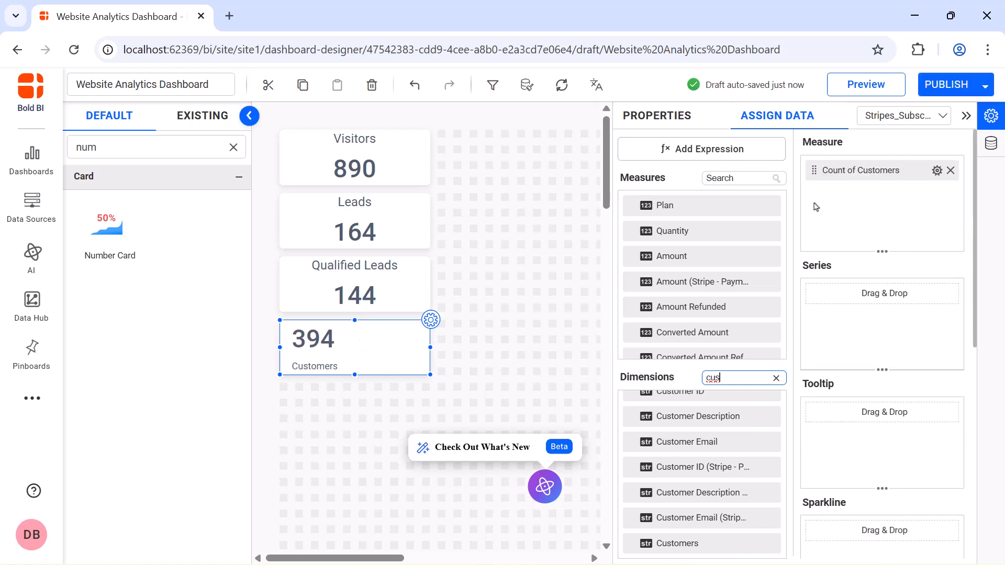
{"action": "left_click", "coordinate": [937, 171]}
{"action": "left_click", "coordinate": [923, 243]}
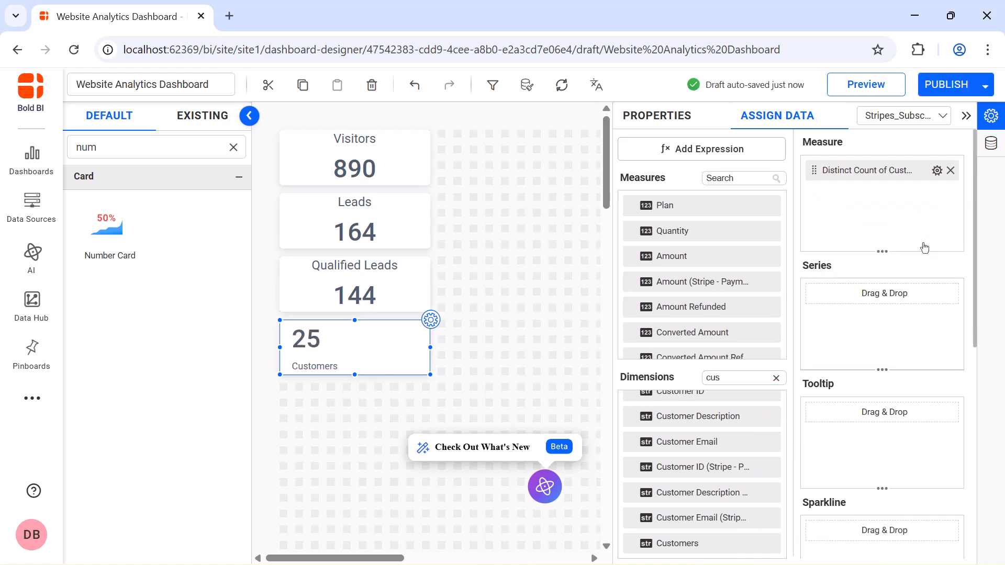
Step: Center the Customers card's content horizontally and set its measure font size to 32 with automatic sizing off
{"action": "left_click", "coordinate": [660, 116]}
{"action": "left_click", "coordinate": [801, 243]}
{"action": "left_click", "coordinate": [792, 284]}
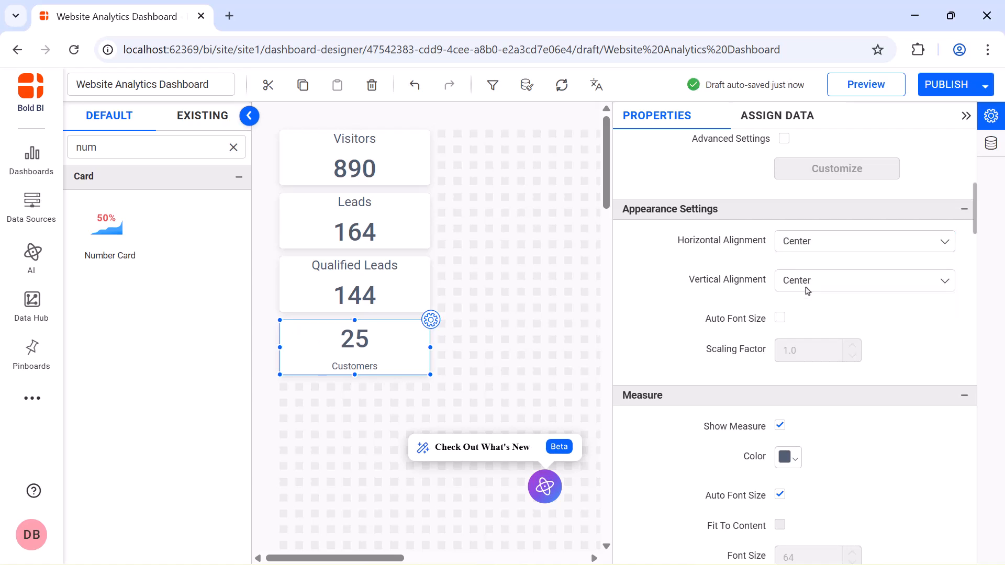
{"action": "scroll", "coordinate": [782, 269], "scroll_direction": "down", "scroll_amount": 4}
{"action": "left_click", "coordinate": [782, 268]}
{"action": "double_click", "coordinate": [803, 331]}
{"action": "type", "text": "32"}
{"action": "key", "text": "Return"}
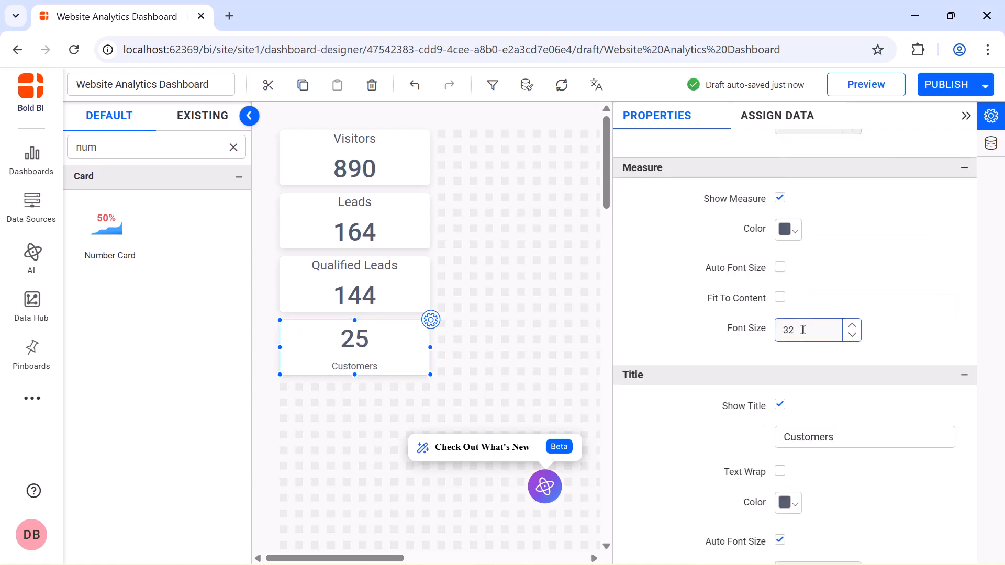
Step: Place the Customers card's title at the Top without automatic font size, and enable the card's animation
{"action": "scroll", "coordinate": [803, 331], "scroll_direction": "down", "scroll_amount": 3}
{"action": "left_click", "coordinate": [782, 315]}
{"action": "left_click", "coordinate": [821, 388]}
{"action": "left_click", "coordinate": [819, 410]}
{"action": "scroll", "coordinate": [819, 413], "scroll_direction": "down", "scroll_amount": 3}
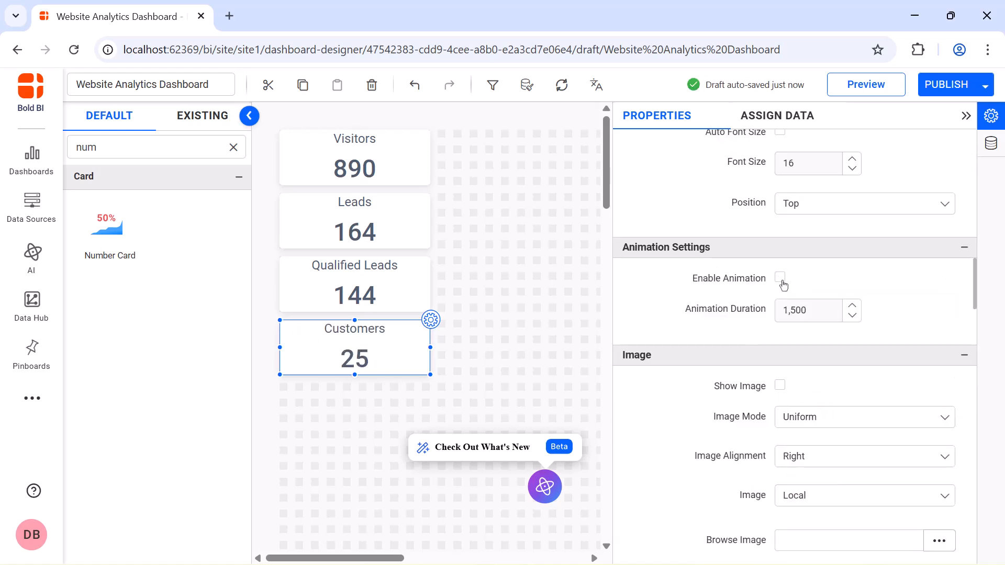
{"action": "left_click", "coordinate": [781, 277]}
{"action": "left_click", "coordinate": [963, 116]}
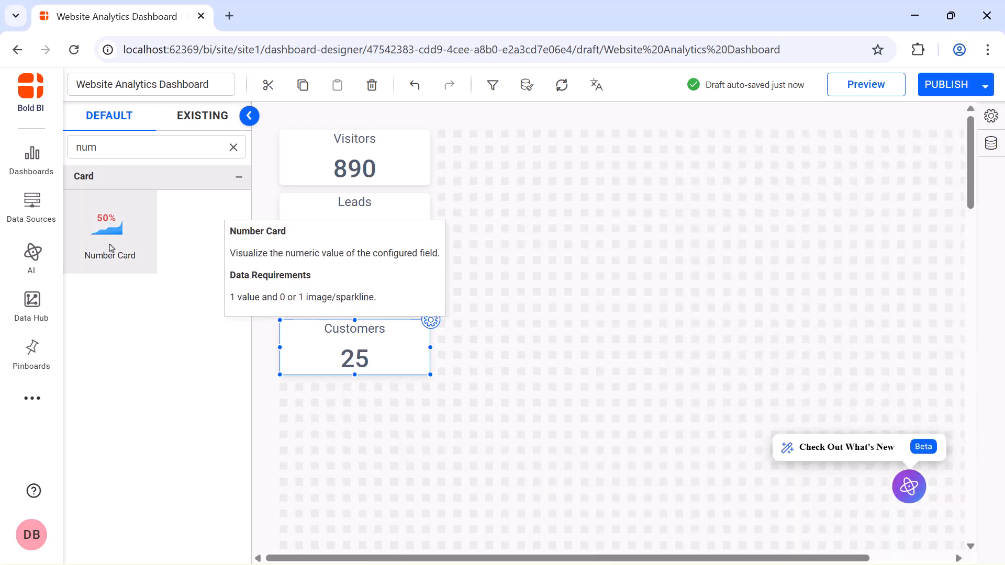
Step: Add a fifth number card below Customers, sized to match the cards above, and name it Total Revenue
{"action": "left_click_drag", "start_coordinate": [108, 243], "coordinate": [289, 390]}
{"action": "left_click_drag", "start_coordinate": [366, 454], "coordinate": [421, 434]}
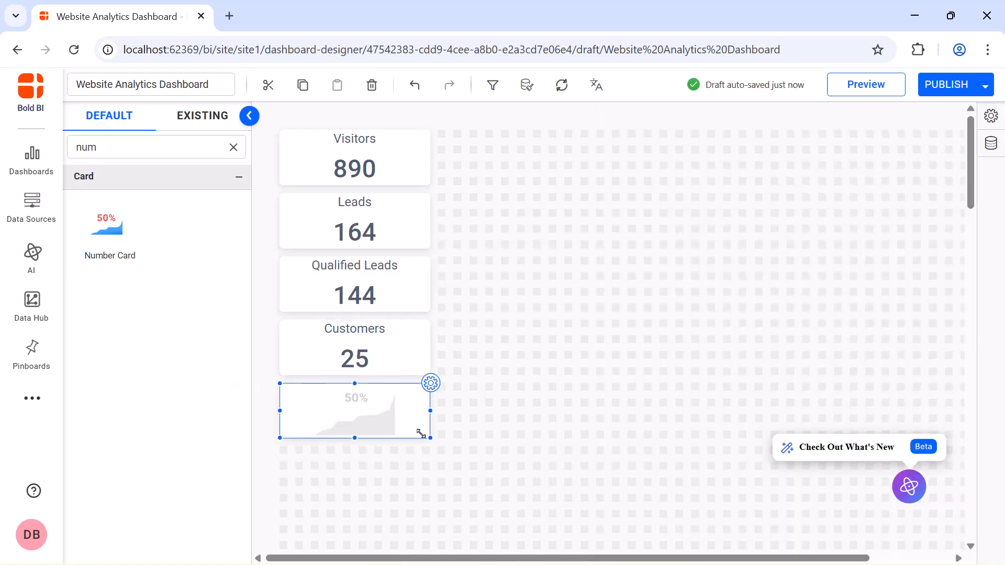
{"action": "left_click", "coordinate": [430, 383]}
{"action": "triple_click", "coordinate": [832, 165]}
{"action": "key", "text": "BackSpace"}
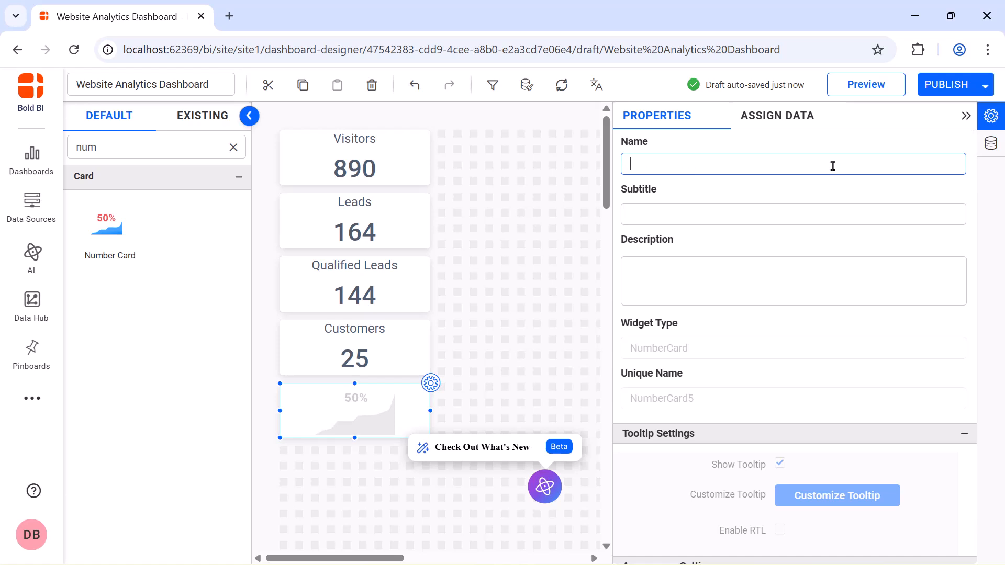
{"action": "type", "text": "Total Revenue"}
Step: Switch the Total Revenue card to Stripe_Transactions_Datasource and assign Amount as its measure
{"action": "left_click", "coordinate": [805, 118]}
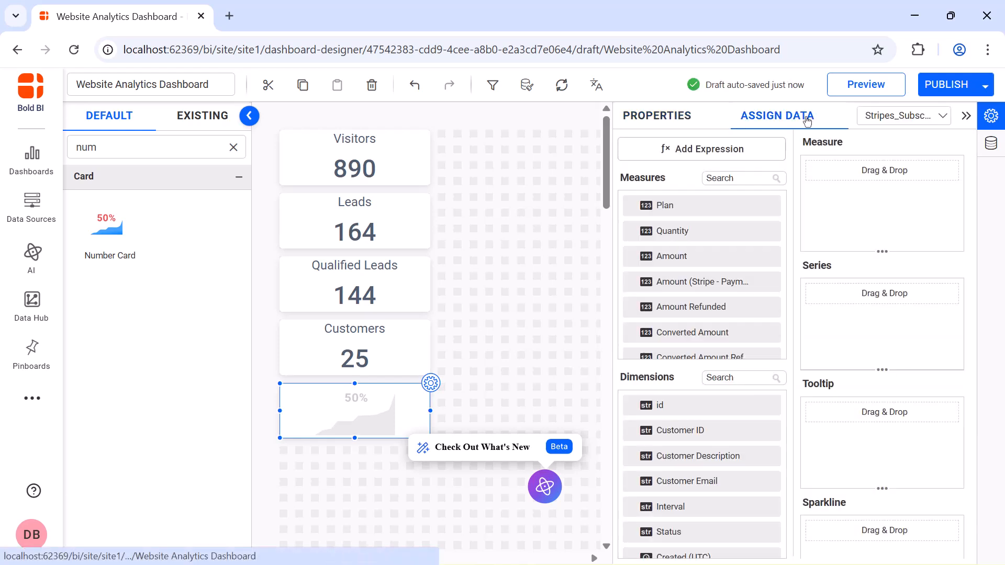
{"action": "left_click", "coordinate": [879, 121]}
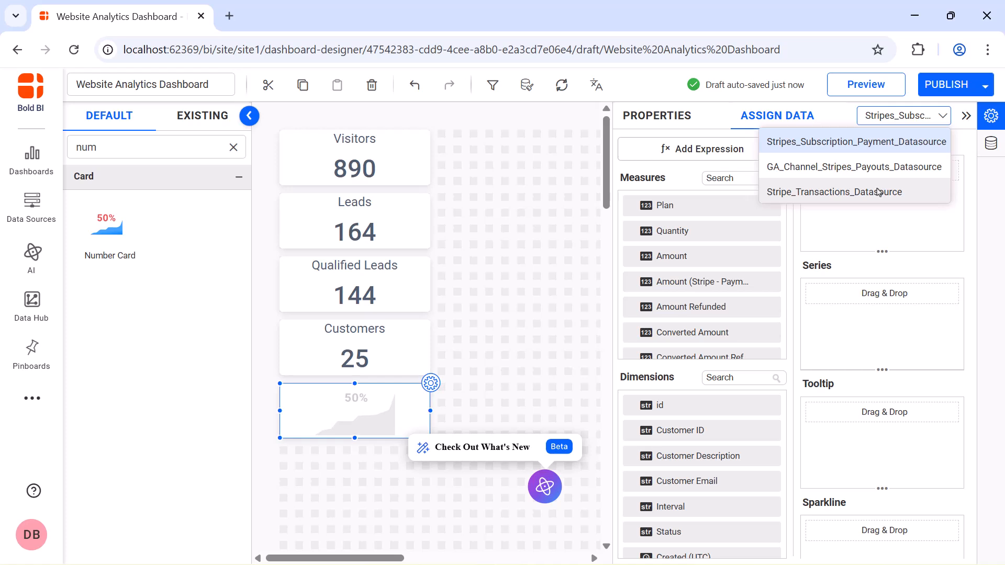
{"action": "left_click", "coordinate": [879, 192]}
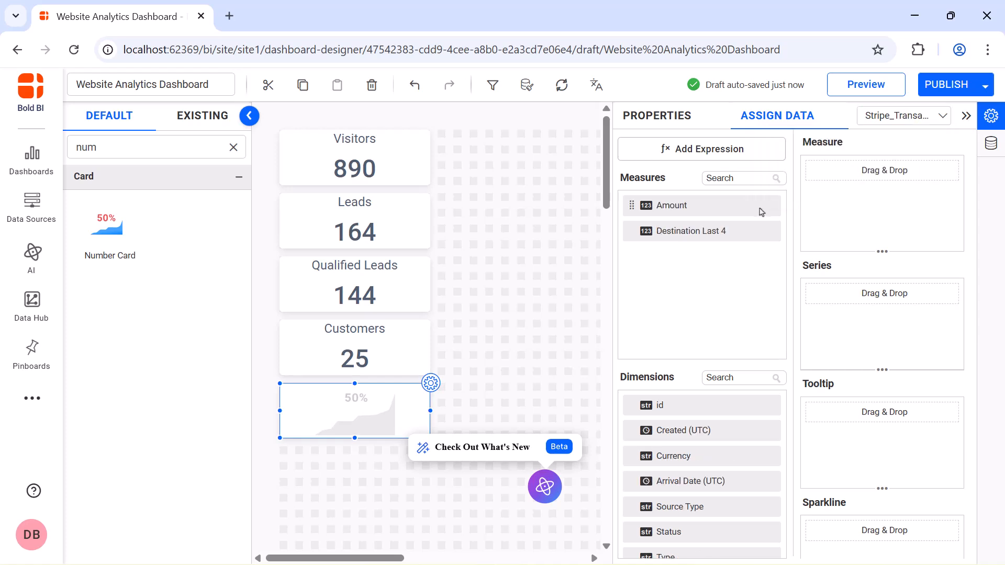
{"action": "left_click_drag", "start_coordinate": [761, 211], "coordinate": [823, 193]}
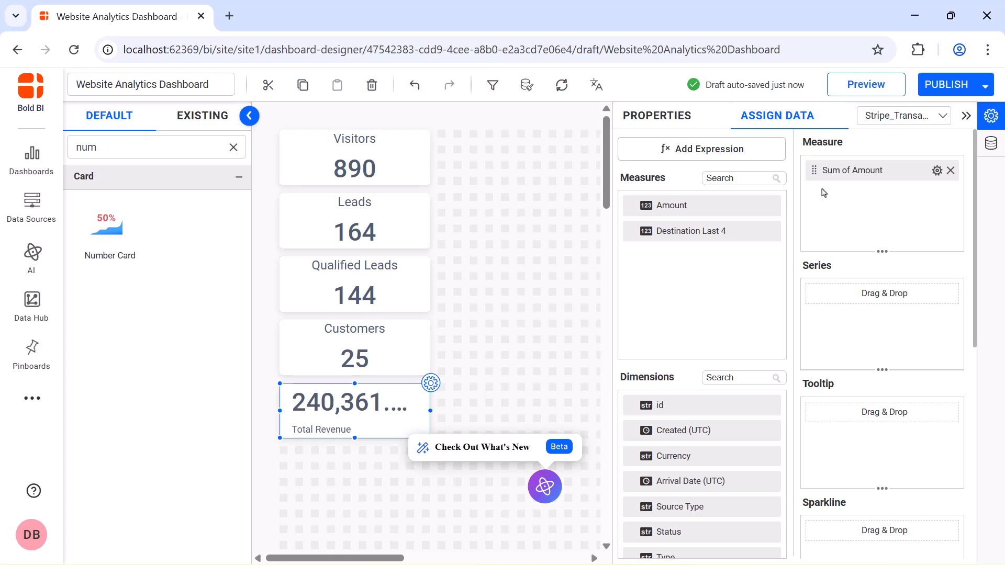
Step: Format the Total Revenue card's Amount measure as currency with an abbreviated number representation
{"action": "left_click", "coordinate": [937, 170]}
{"action": "left_click", "coordinate": [923, 425]}
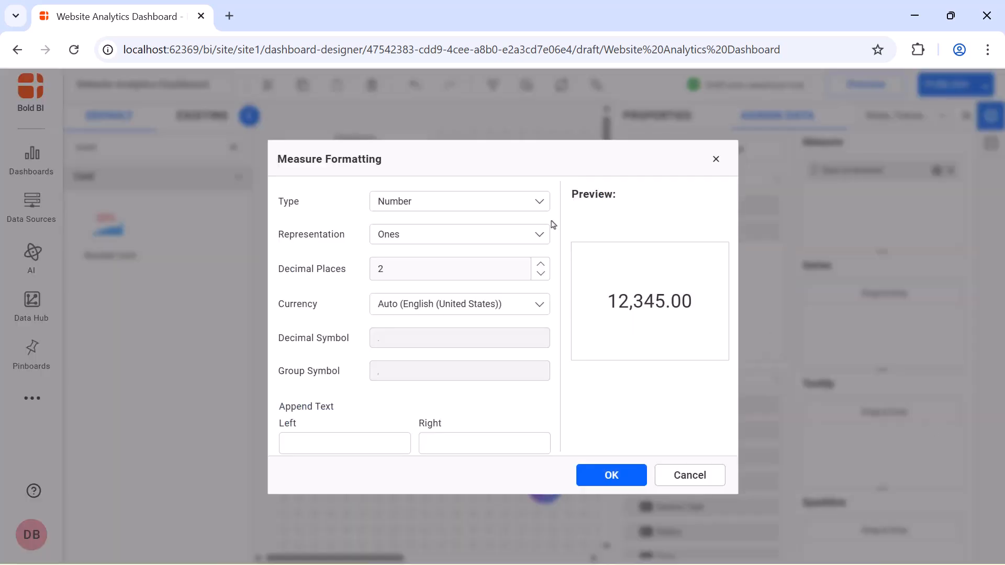
{"action": "left_click", "coordinate": [539, 201]}
{"action": "left_click", "coordinate": [514, 251]}
{"action": "left_click", "coordinate": [515, 234]}
{"action": "left_click", "coordinate": [515, 255]}
{"action": "left_click", "coordinate": [610, 475]}
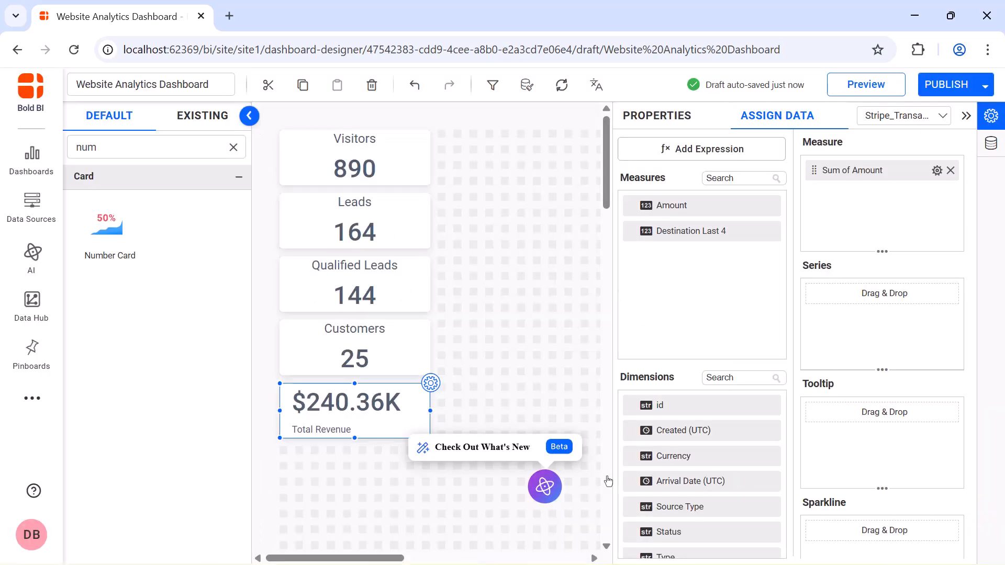
Step: Center the Total Revenue card's content horizontally and set its measure font size to 32 with automatic sizing off
{"action": "left_click", "coordinate": [680, 116]}
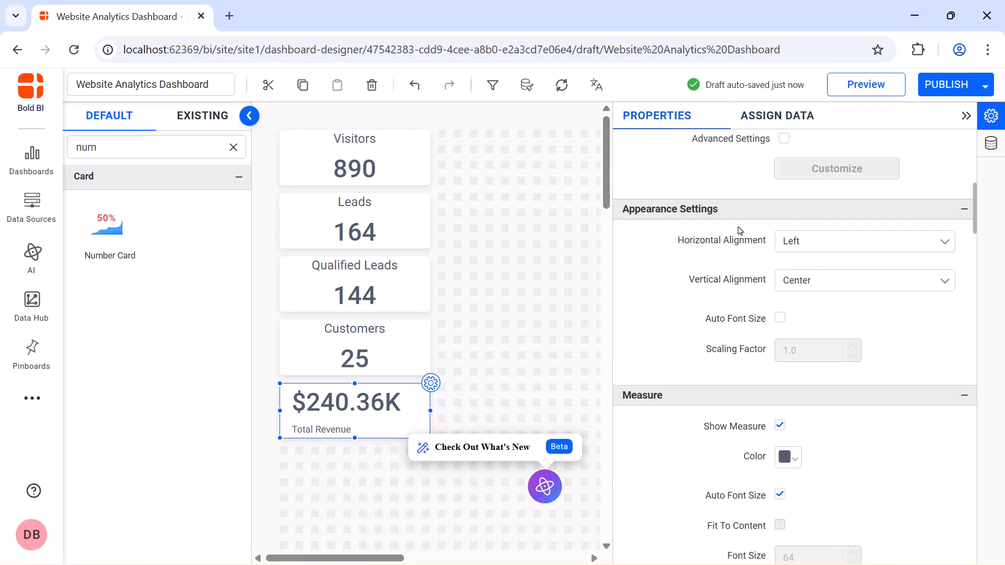
{"action": "left_click", "coordinate": [819, 242]}
{"action": "left_click", "coordinate": [824, 285]}
{"action": "scroll", "coordinate": [796, 278], "scroll_direction": "down", "scroll_amount": 4}
{"action": "left_click", "coordinate": [781, 268]}
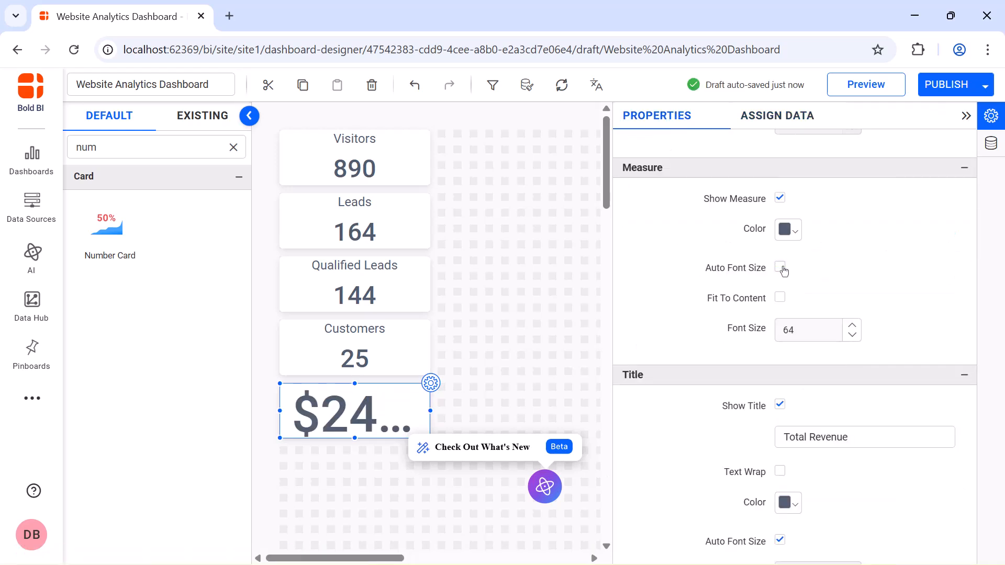
{"action": "double_click", "coordinate": [785, 329]}
{"action": "type", "text": "32"}
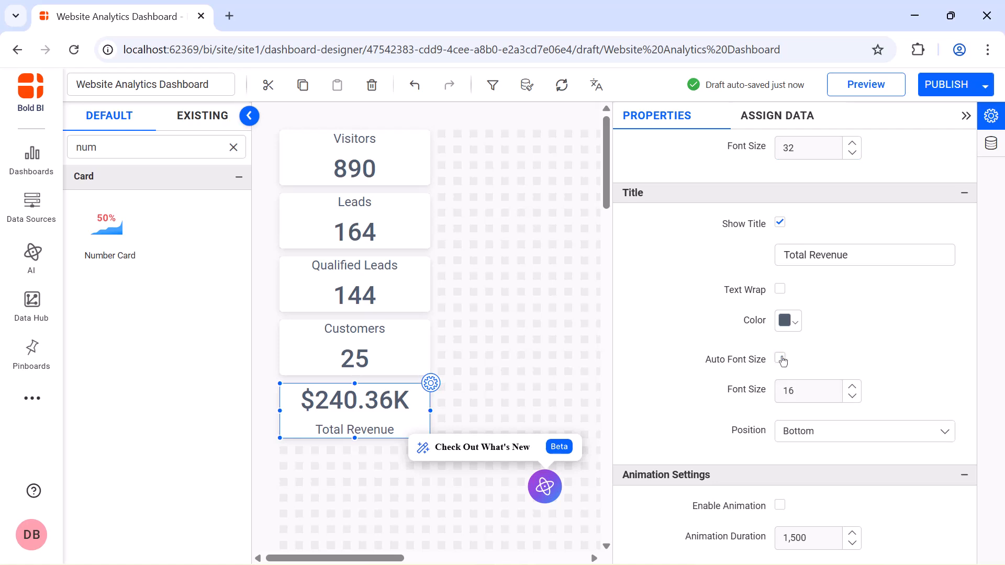
Step: Place the Total Revenue card's title at the Top without automatic font size, and enable the card's animation
{"action": "left_click", "coordinate": [781, 358]}
{"action": "left_click", "coordinate": [821, 431]}
{"action": "left_click", "coordinate": [817, 455]}
{"action": "scroll", "coordinate": [783, 285], "scroll_direction": "down", "scroll_amount": 4}
{"action": "left_click", "coordinate": [780, 277]}
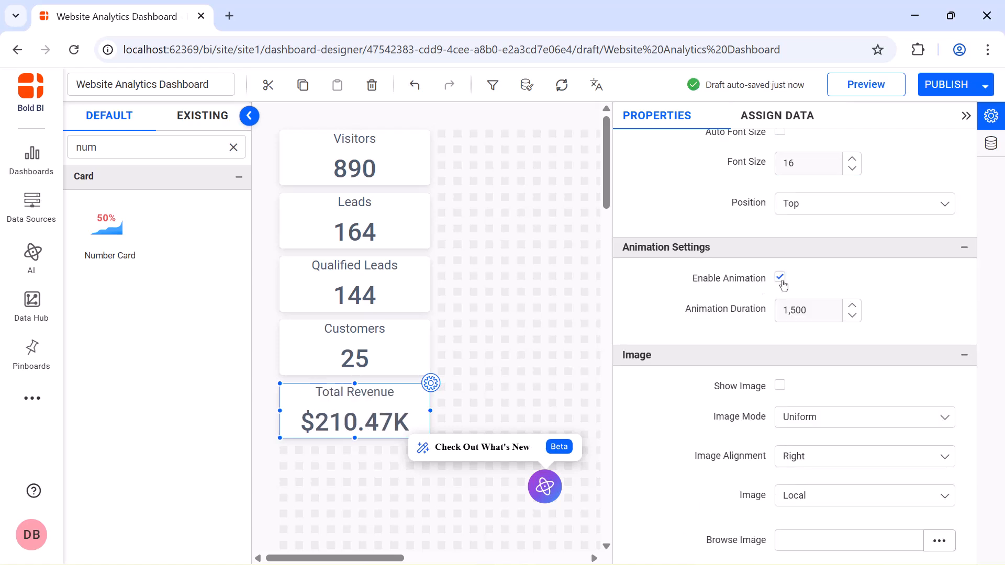
{"action": "left_click", "coordinate": [965, 116]}
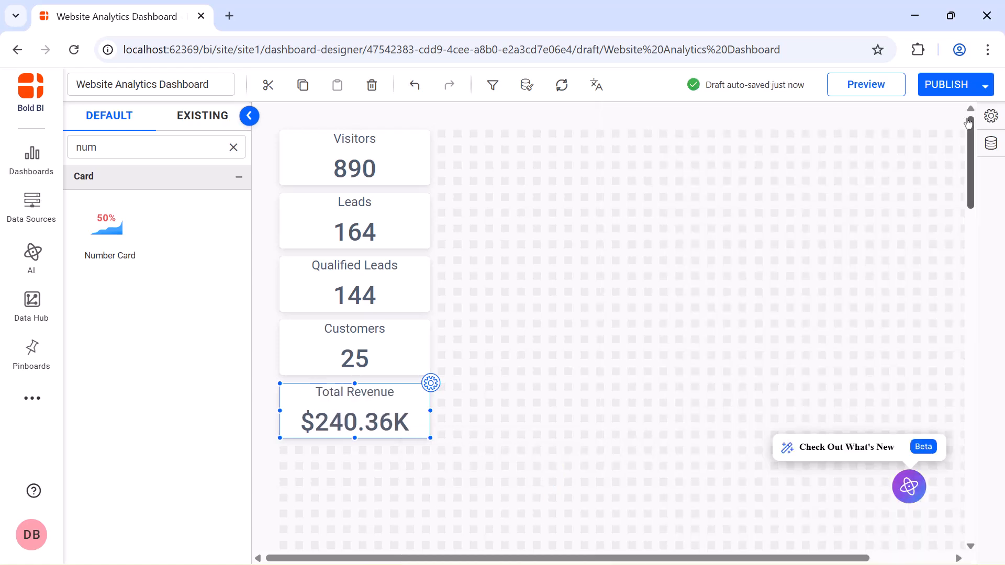
Step: Add a Column chart beside the number cards, with its height spanning all five cards
{"action": "left_click", "coordinate": [234, 147]}
{"action": "type", "text": "col"}
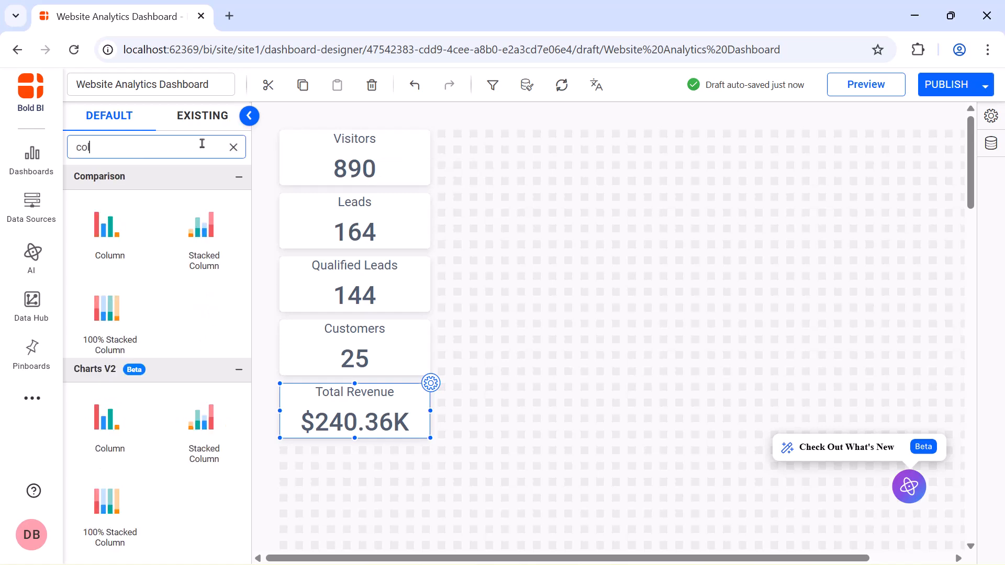
{"action": "left_click", "coordinate": [141, 254]}
{"action": "left_click_drag", "start_coordinate": [527, 218], "coordinate": [711, 434]}
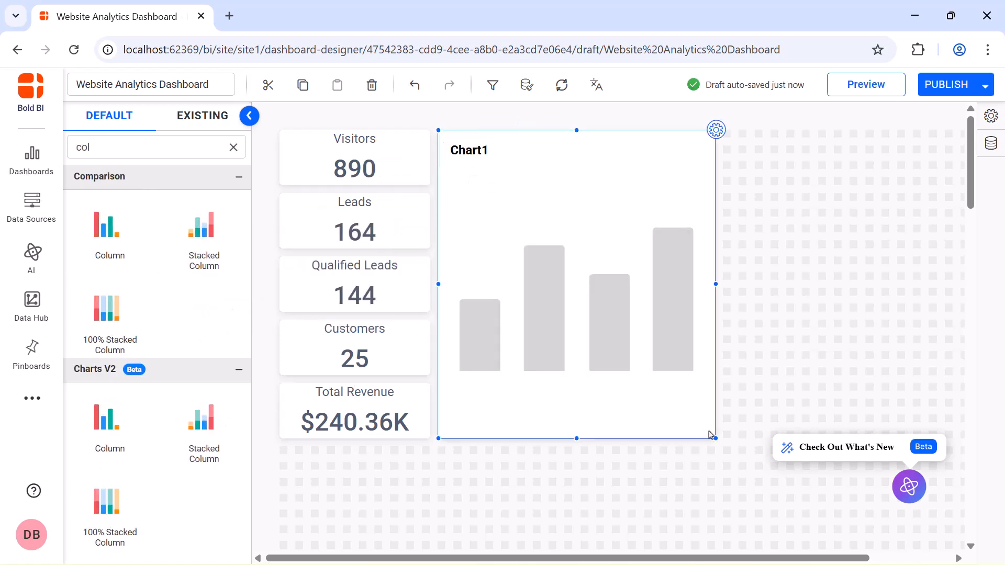
Step: Name the column chart Recurring Revenue by Month and give it the subtitle Last 6 Months
{"action": "left_click", "coordinate": [717, 130]}
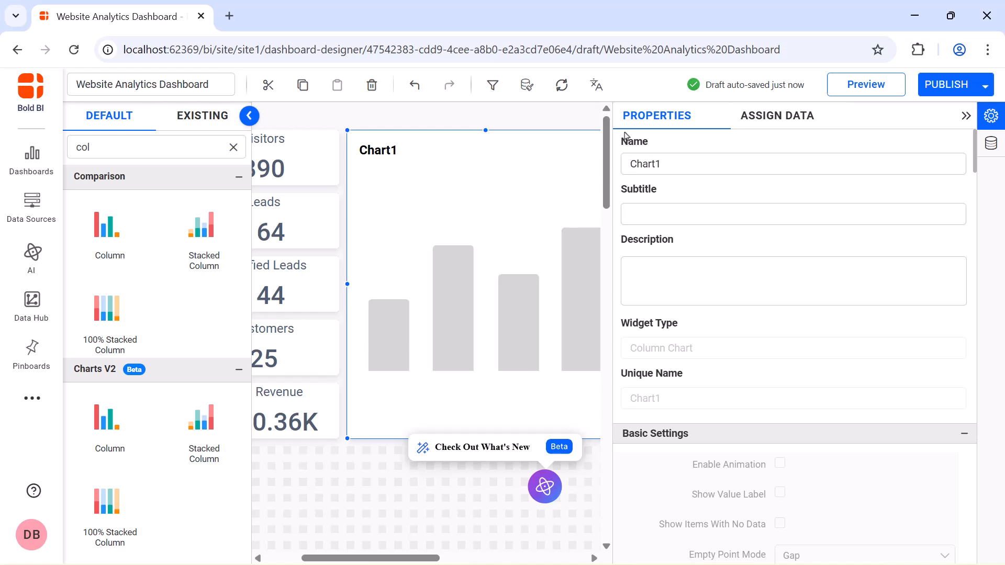
{"action": "double_click", "coordinate": [750, 166]}
{"action": "key", "text": "BackSpace"}
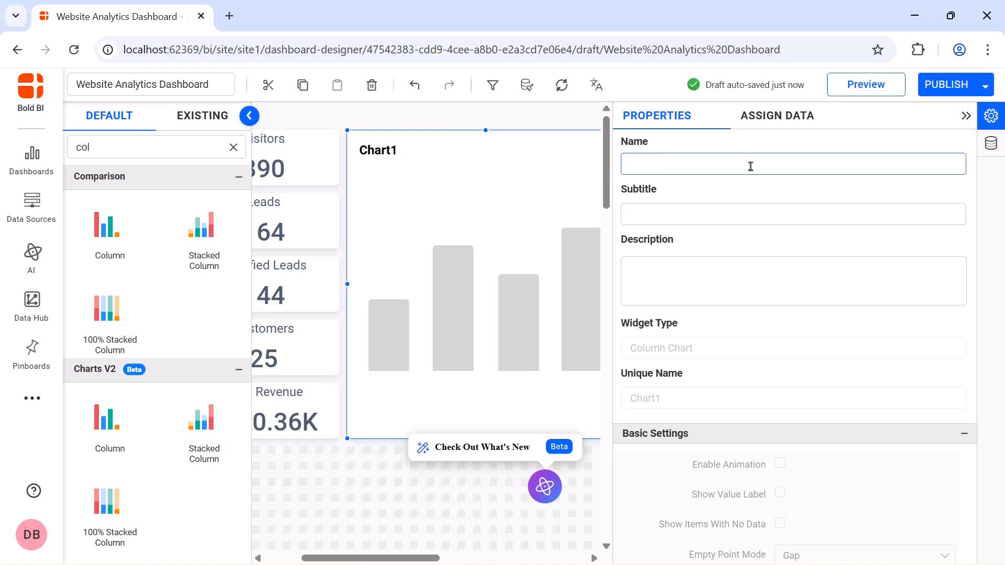
{"action": "type", "text": "Recurring Revenue by Month"}
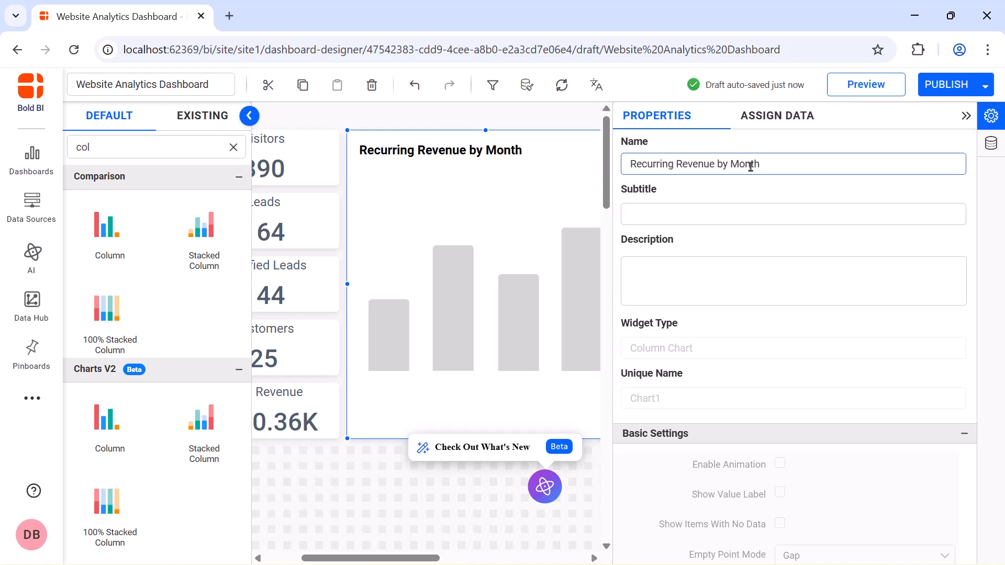
{"action": "left_click", "coordinate": [750, 213]}
{"action": "type", "text": "Last 6 Months"}
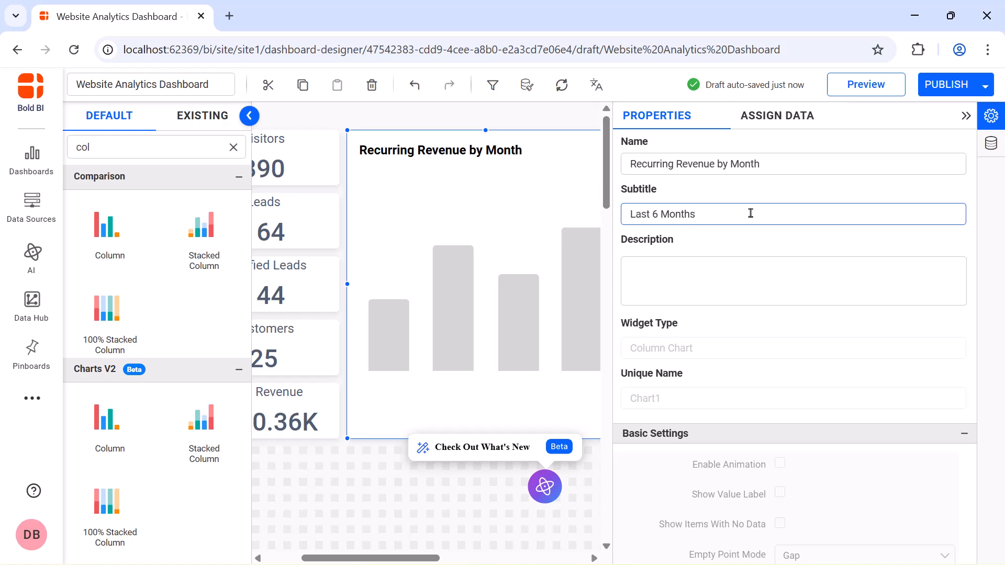
Step: Create and save a Non Active Customers expression: IF([Status]<>'active',1,0)
{"action": "left_click", "coordinate": [793, 118]}
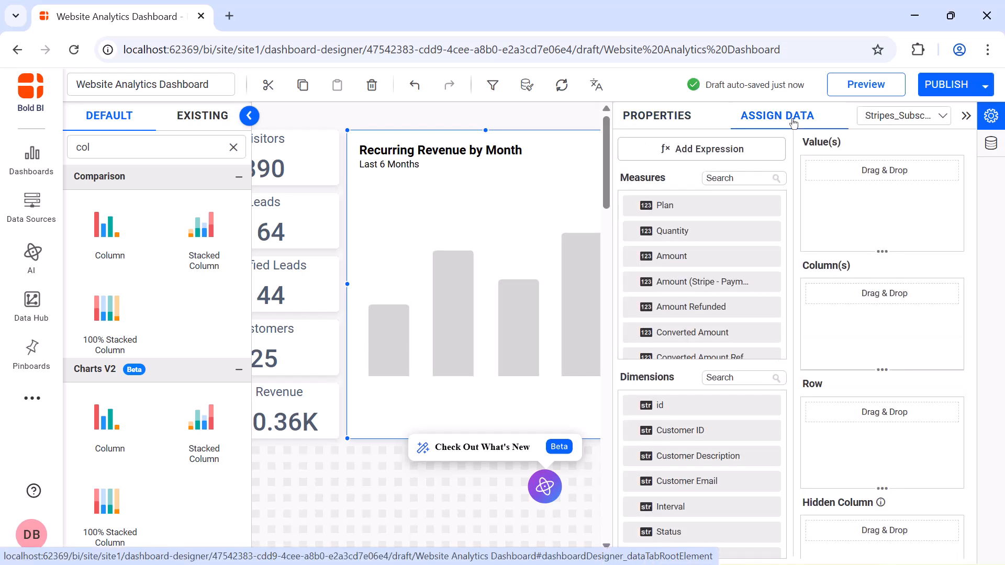
{"action": "left_click", "coordinate": [775, 149]}
{"action": "left_click", "coordinate": [256, 516]}
{"action": "triple_click", "coordinate": [476, 168]}
{"action": "type", "text": "Non Active Customers"}
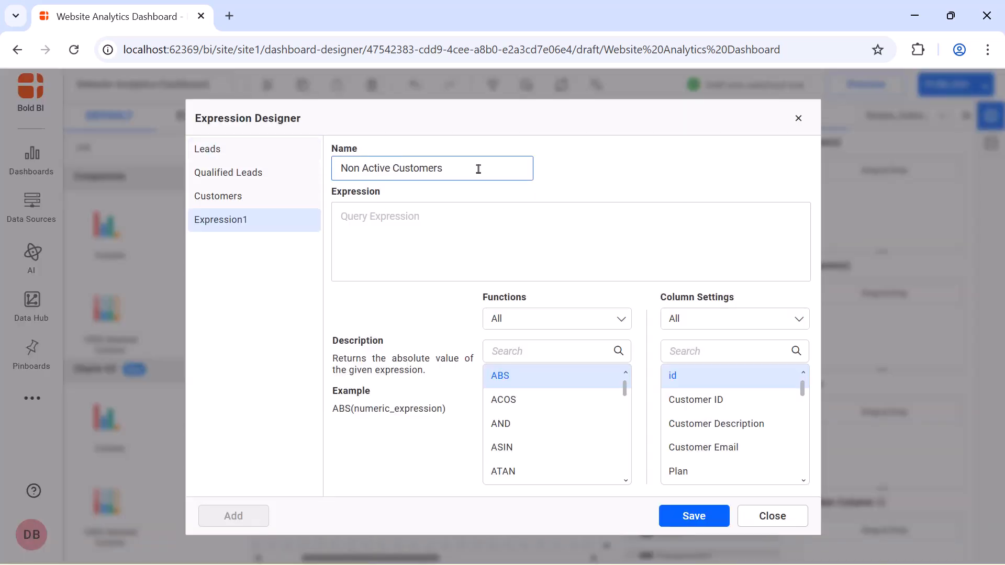
{"action": "left_click", "coordinate": [481, 216]}
{"action": "type", "text": "IF([Status]<>'active',1,0)"}
{"action": "left_click", "coordinate": [684, 516]}
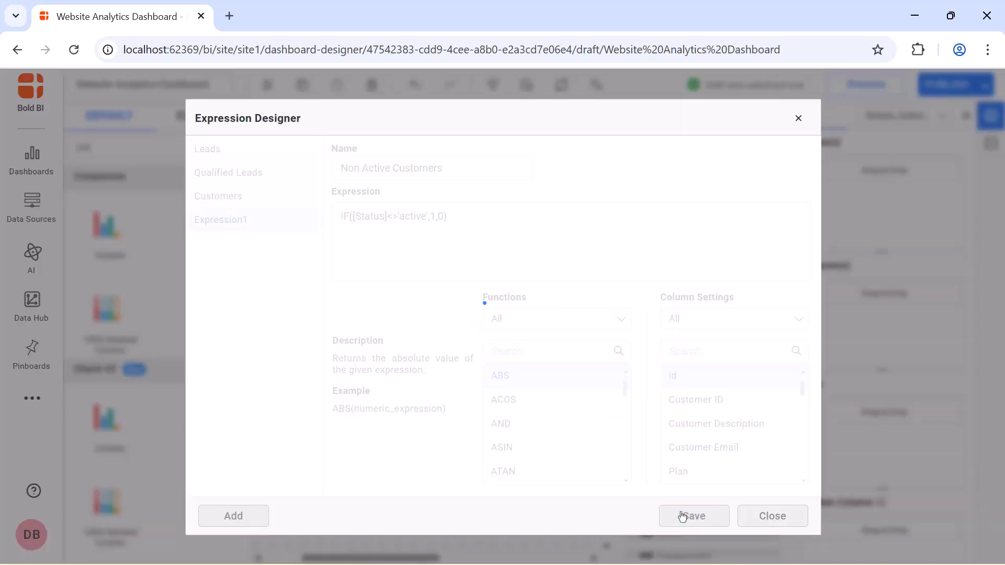
Step: Create and save a Non Recurring Revenue expression: IF([Non Active Customers]=1,[Amount],0)
{"action": "left_click", "coordinate": [253, 517]}
{"action": "triple_click", "coordinate": [444, 168]}
{"action": "type", "text": "Non Recurring Revenue"}
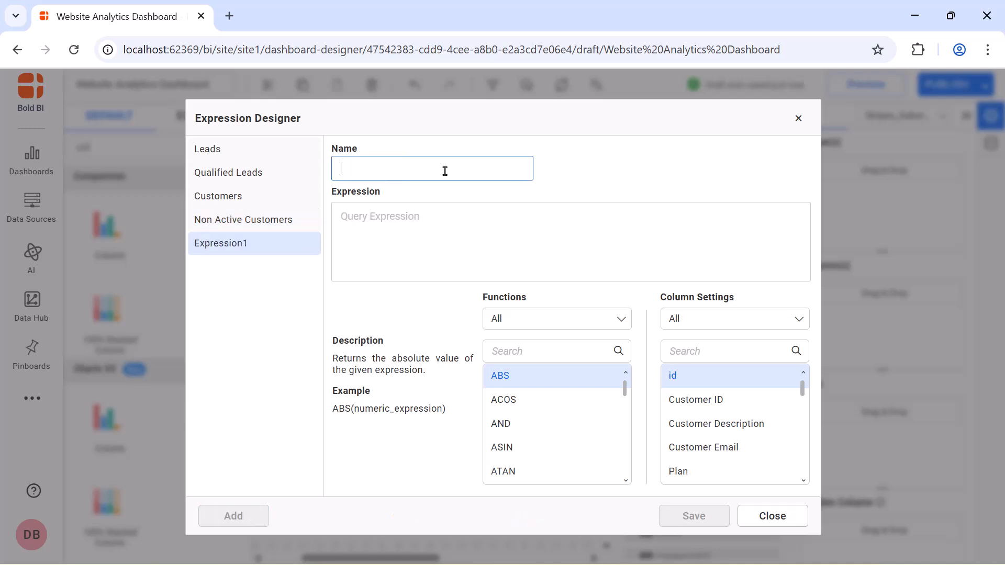
{"action": "left_click", "coordinate": [439, 217]}
{"action": "type", "text": "IF([Non Active Customers]=1,[Amount],0)"}
{"action": "left_click", "coordinate": [670, 526]}
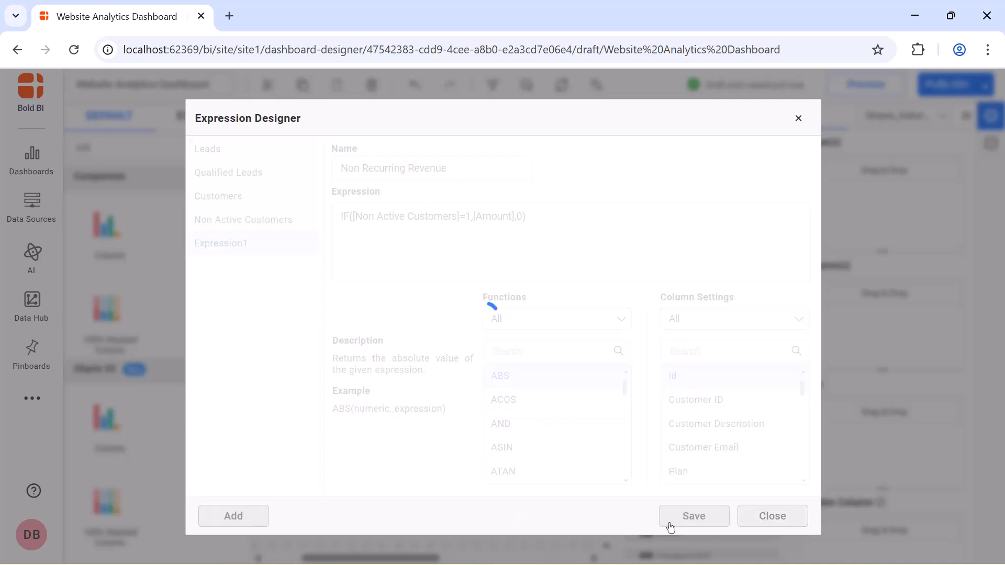
Step: Create and save an MRR expression, [Amount]-[Non Recurring Revenue], and close the expression designer
{"action": "left_click", "coordinate": [252, 515]}
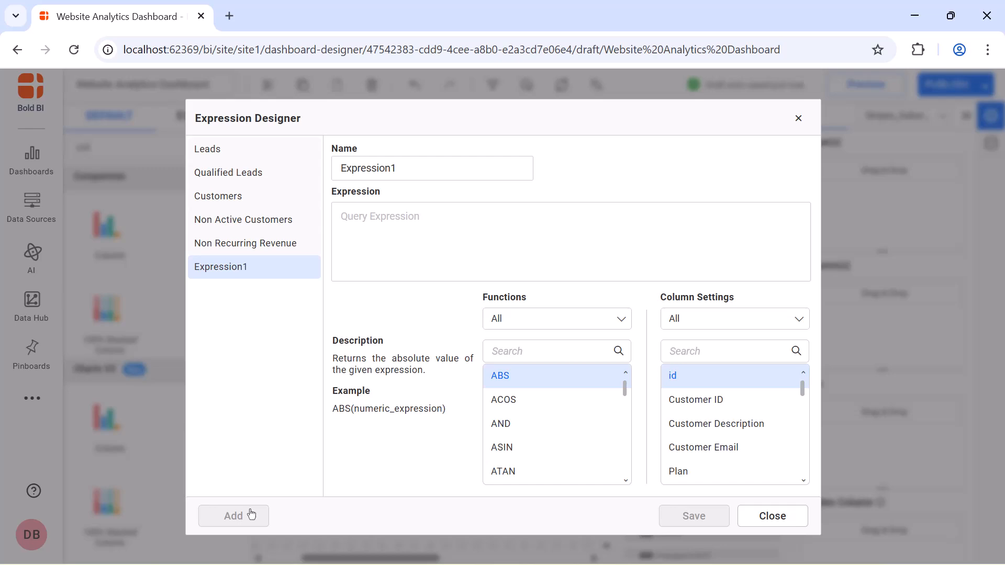
{"action": "triple_click", "coordinate": [513, 170]}
{"action": "type", "text": "MRR"}
{"action": "left_click", "coordinate": [495, 220]}
{"action": "type", "text": "[Amount]-[Non Recurring Revenue]"}
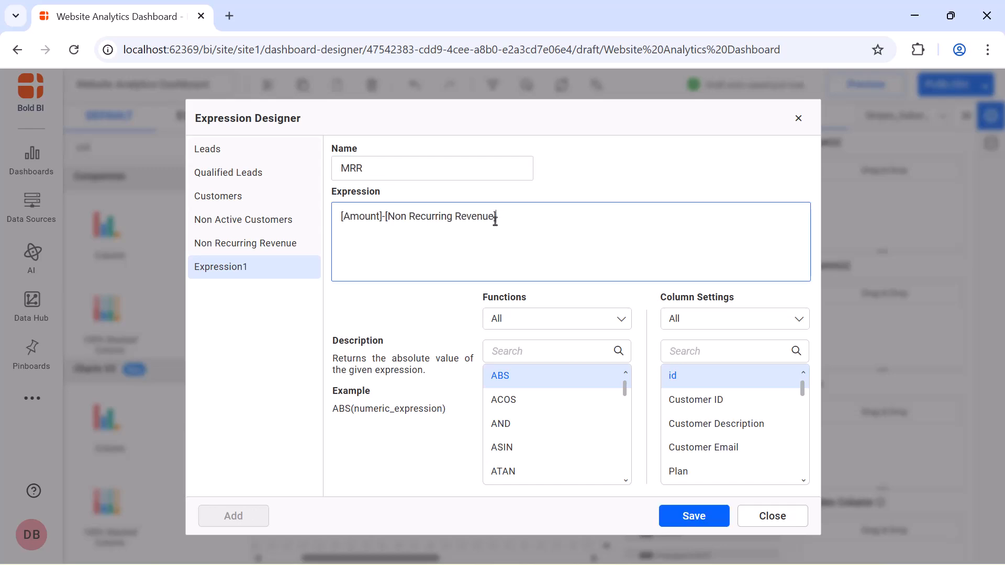
{"action": "left_click", "coordinate": [692, 516]}
{"action": "left_click", "coordinate": [799, 122]}
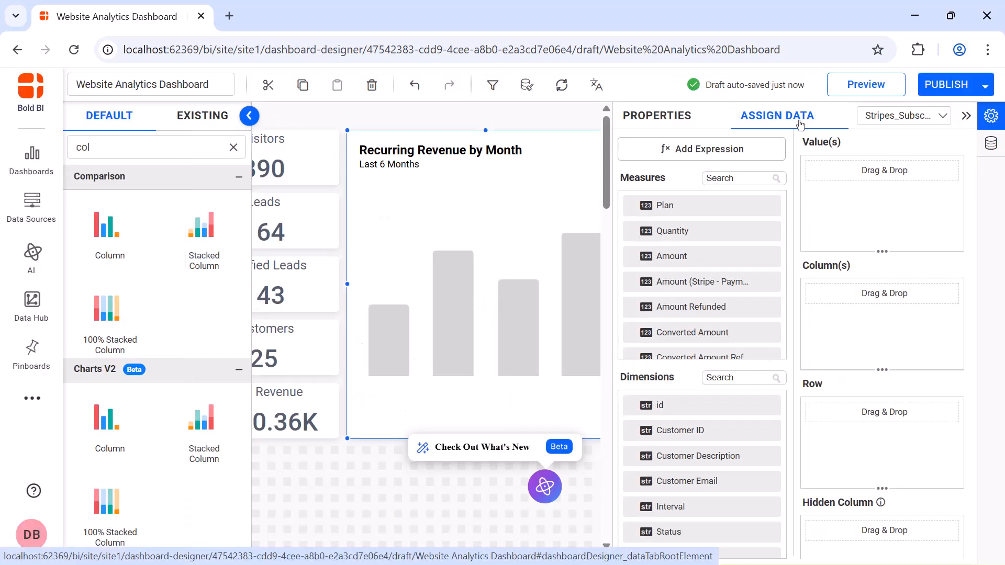
Step: Assign the MRR measure as the column chart's value and rename it Recurring Revenue
{"action": "left_click", "coordinate": [761, 178]}
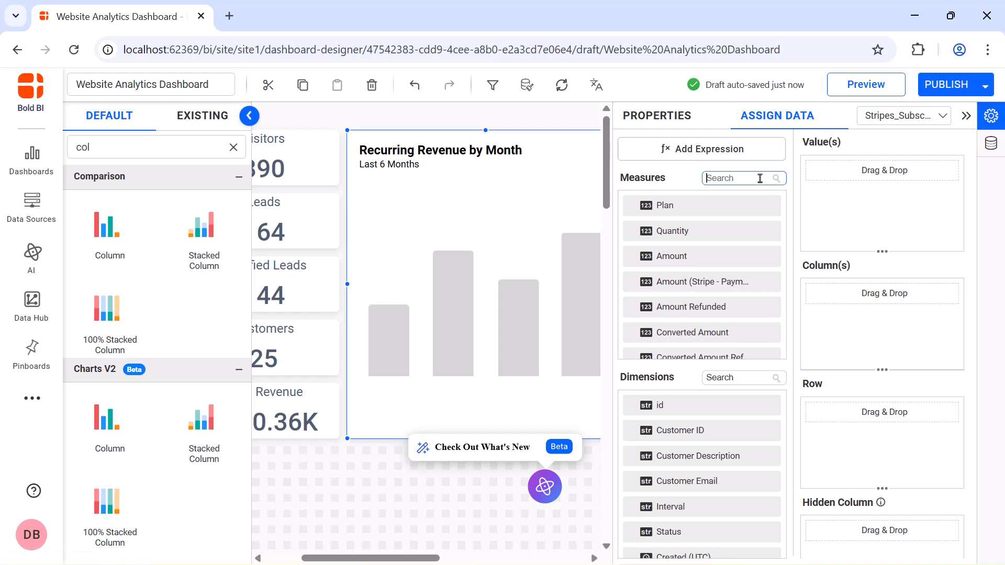
{"action": "type", "text": "mrr"}
{"action": "left_click_drag", "start_coordinate": [752, 210], "coordinate": [814, 203]}
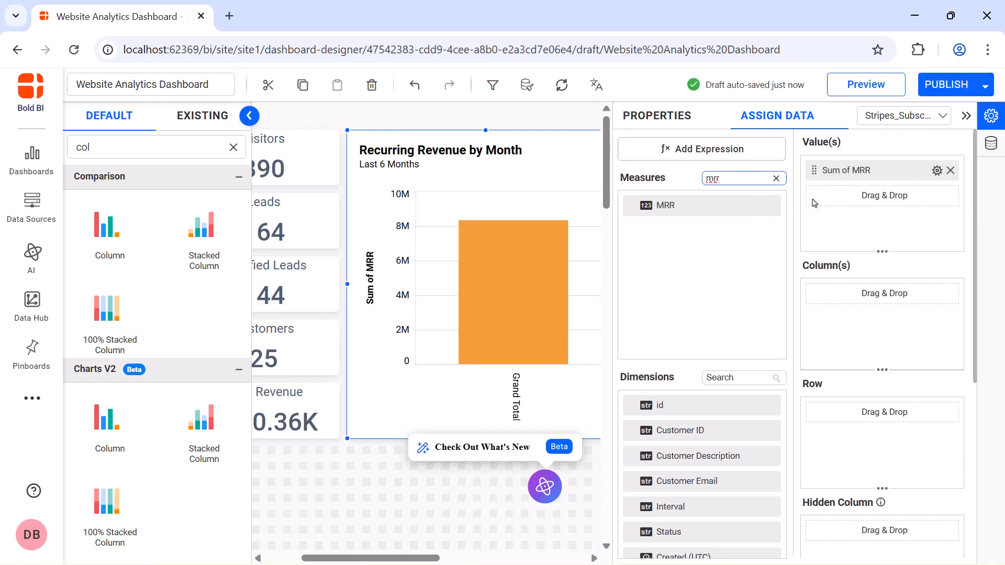
{"action": "left_click", "coordinate": [937, 170]}
{"action": "left_click", "coordinate": [929, 197]}
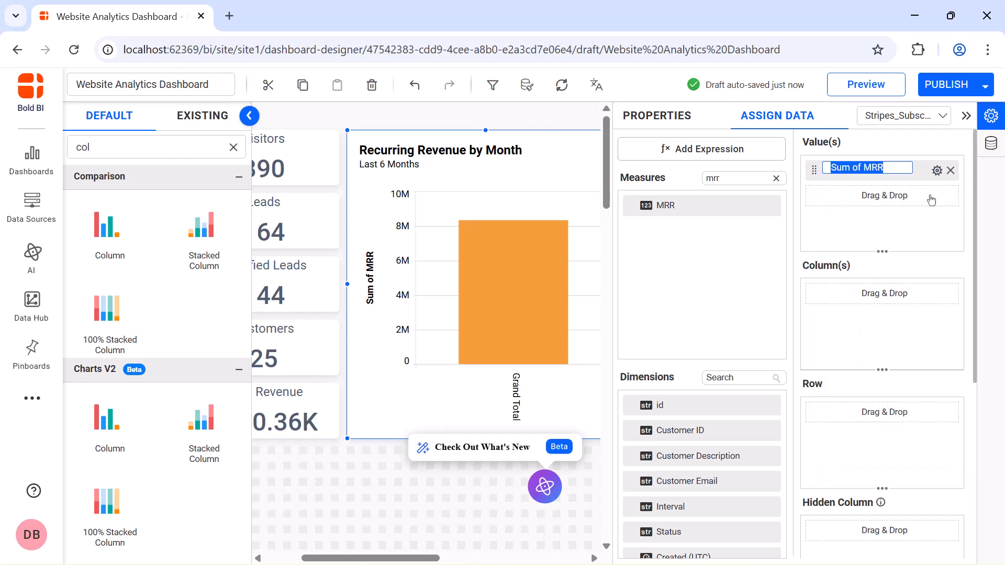
{"action": "type", "text": "Recurring Revenue"}
{"action": "key", "text": "Return"}
Step: Add the Created (UTC) date dimension as the chart's column and rename it Month Year
{"action": "scroll", "coordinate": [770, 414], "scroll_direction": "down", "scroll_amount": 3}
{"action": "left_click_drag", "start_coordinate": [717, 467], "coordinate": [825, 320]}
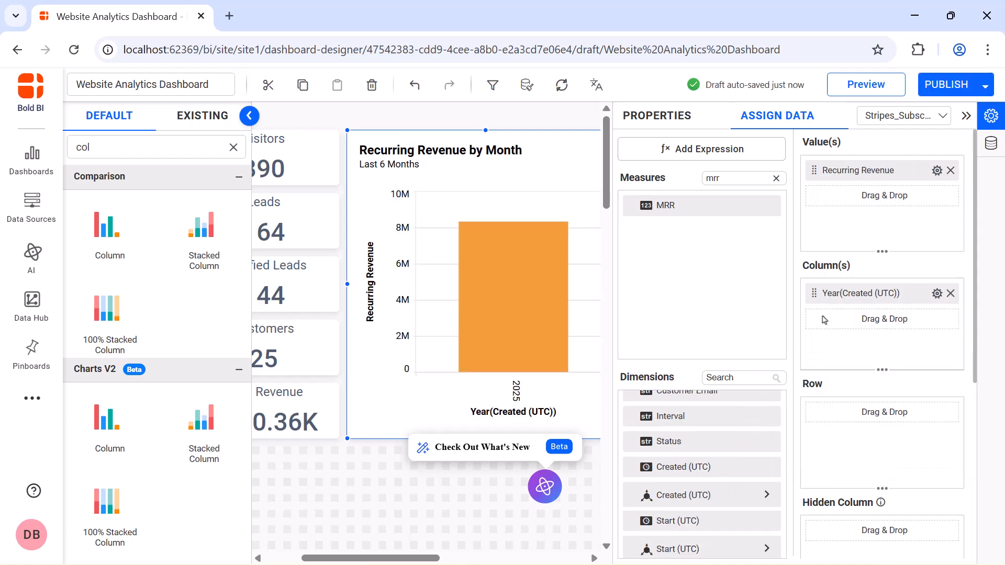
{"action": "left_click", "coordinate": [937, 293]}
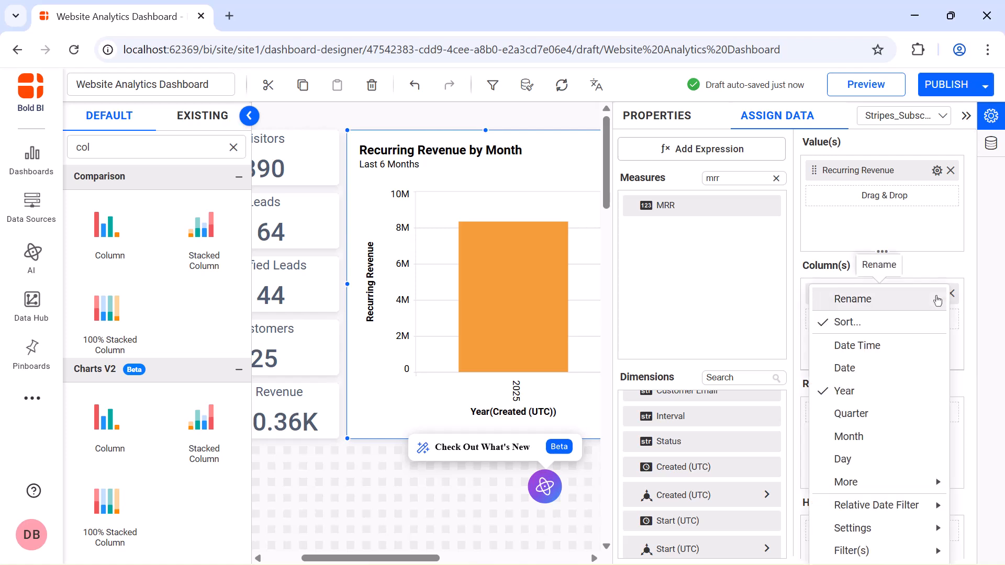
{"action": "left_click", "coordinate": [858, 297]}
{"action": "type", "text": "Month Year"}
{"action": "key", "text": "Return"}
Step: Group the Month Year column's dates by month and year
{"action": "left_click", "coordinate": [937, 294]}
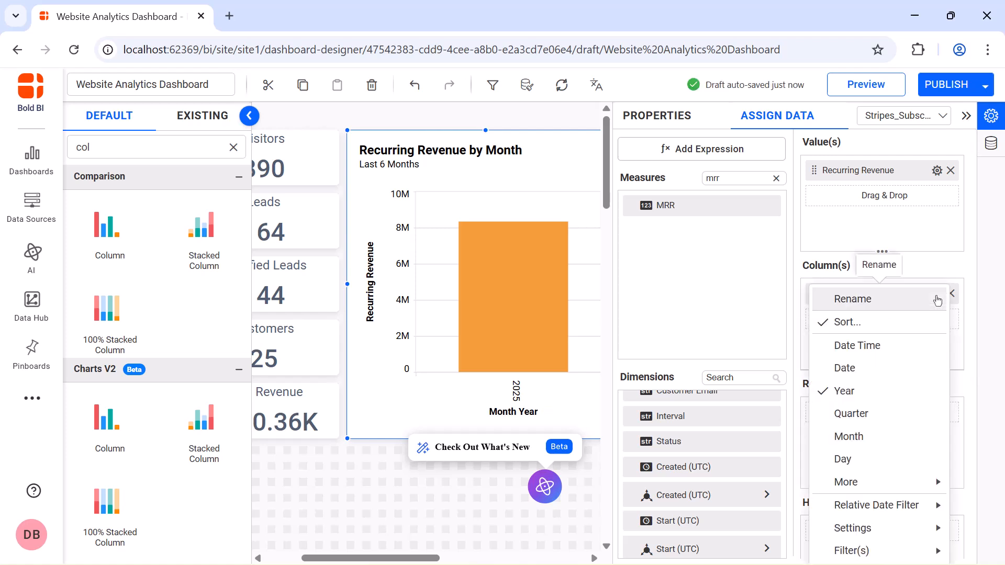
{"action": "mouse_move", "coordinate": [913, 482]}
{"action": "left_click", "coordinate": [783, 341]}
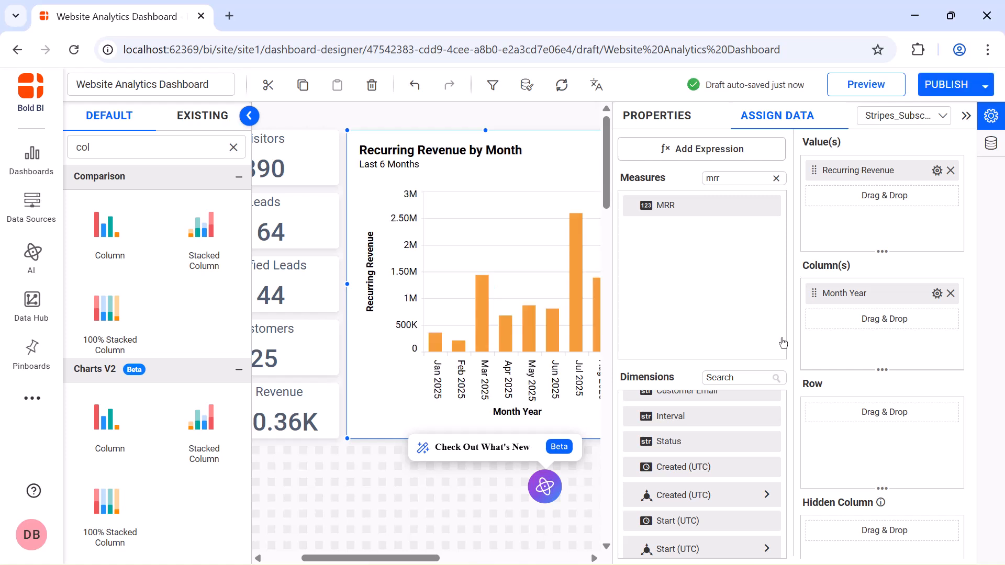
Step: Apply a relative date filter to Month Year with the Month range and the period set to Last 6
{"action": "left_click", "coordinate": [937, 293]}
{"action": "mouse_move", "coordinate": [907, 505]}
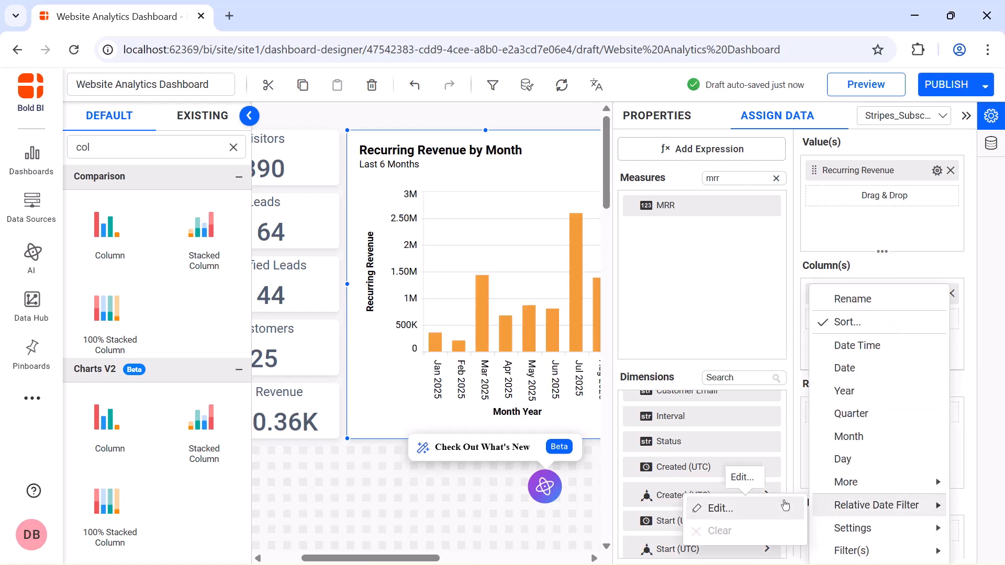
{"action": "left_click", "coordinate": [717, 507]}
{"action": "left_click", "coordinate": [495, 245]}
{"action": "left_click", "coordinate": [498, 320]}
{"action": "left_click", "coordinate": [496, 296]}
{"action": "scroll", "coordinate": [492, 348], "scroll_direction": "down", "scroll_amount": 2}
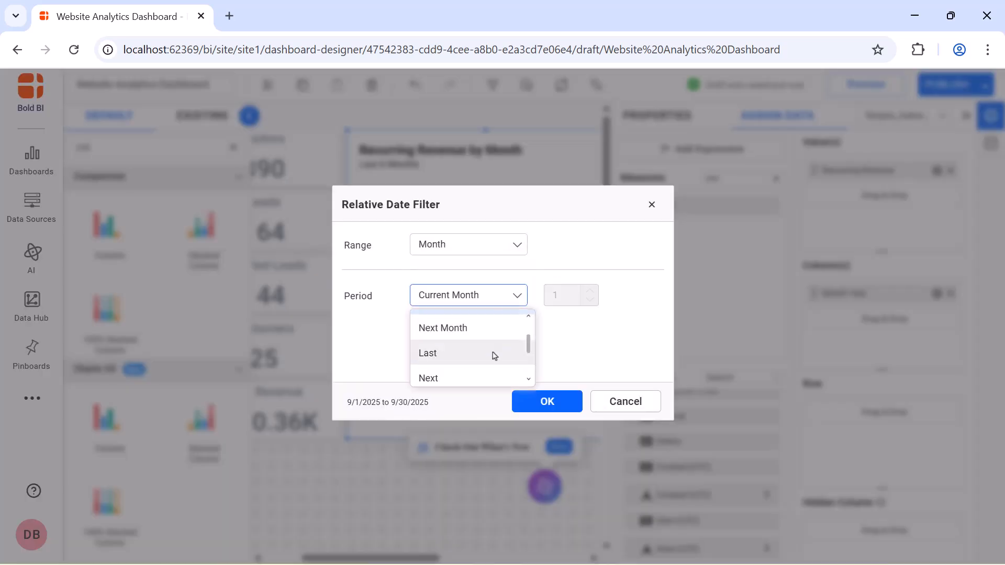
{"action": "left_click", "coordinate": [491, 352]}
{"action": "double_click", "coordinate": [565, 298]}
{"action": "left_click", "coordinate": [546, 430]}
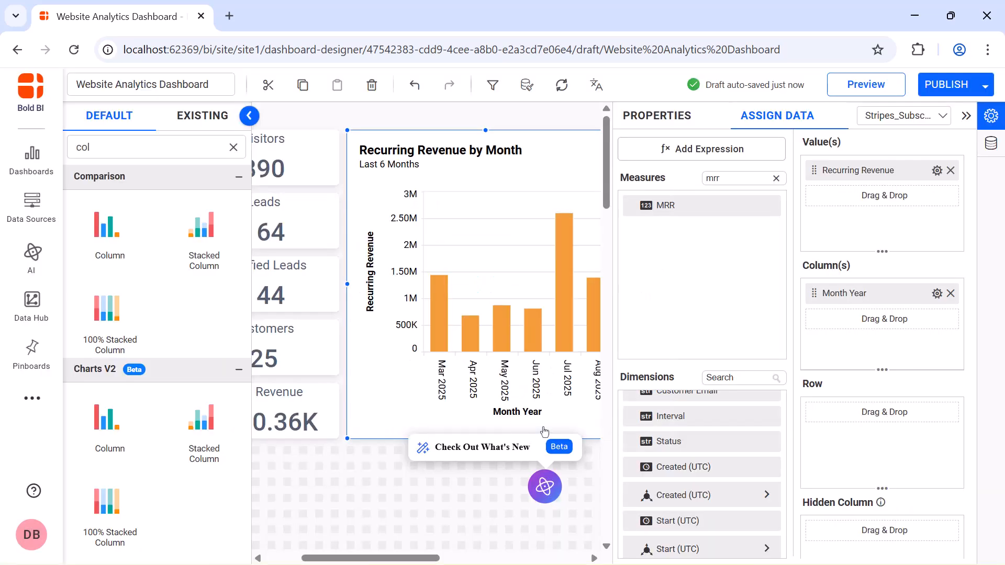
Step: Enable animation and value labels in the column chart's basic settings
{"action": "left_click", "coordinate": [674, 120]}
{"action": "scroll", "coordinate": [781, 231], "scroll_direction": "down", "scroll_amount": 4}
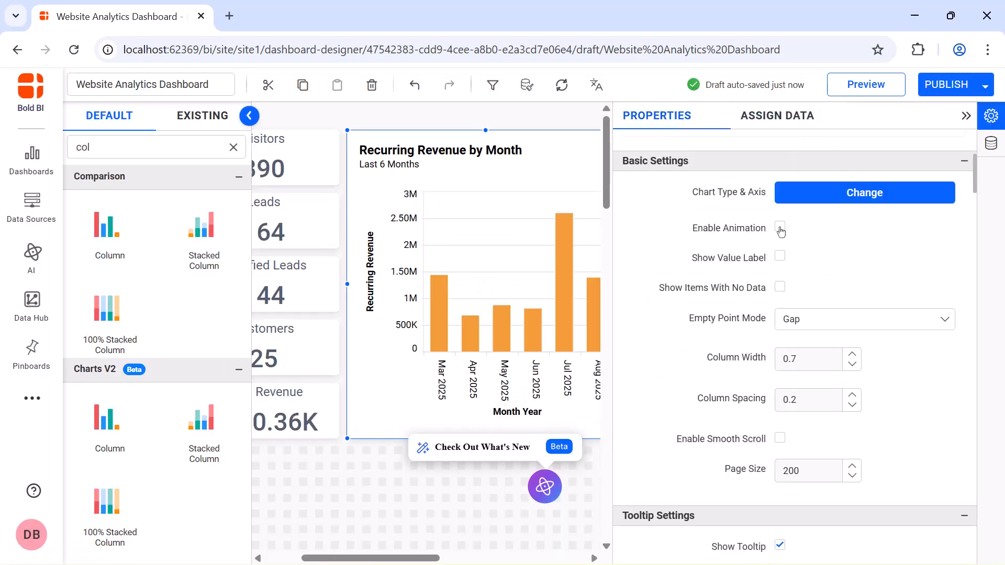
{"action": "left_click", "coordinate": [781, 229]}
{"action": "left_click", "coordinate": [779, 258]}
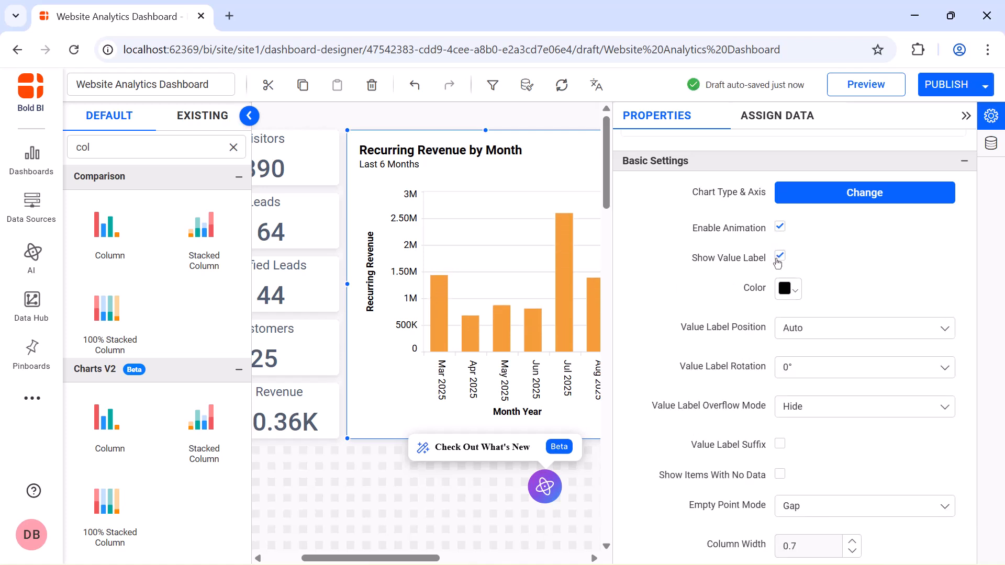
Step: Hide the axis titles of both the category axis and the primary value axis
{"action": "scroll", "coordinate": [779, 264], "scroll_direction": "down", "scroll_amount": 5}
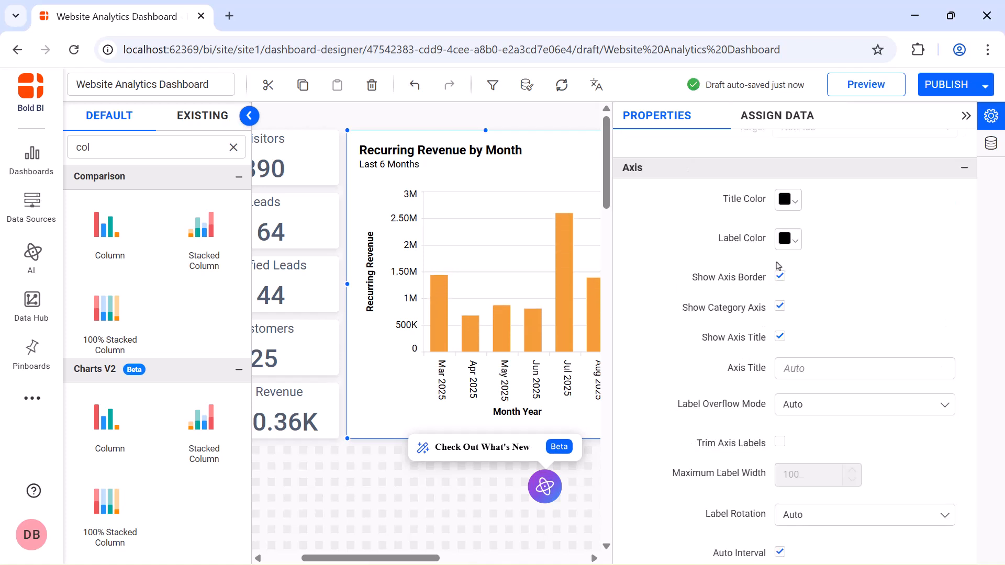
{"action": "left_click", "coordinate": [779, 337]}
{"action": "scroll", "coordinate": [780, 346], "scroll_direction": "down", "scroll_amount": 3}
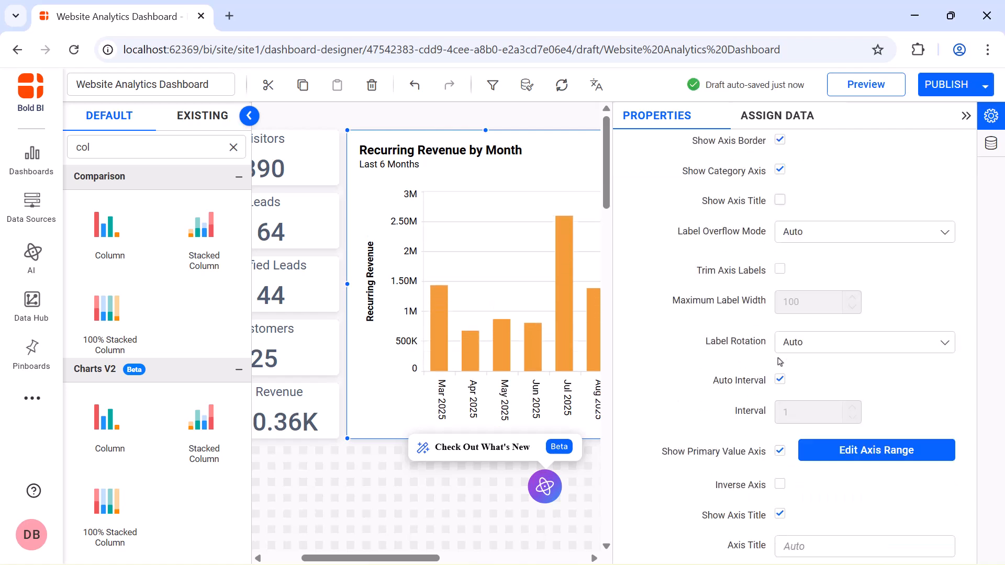
{"action": "left_click", "coordinate": [780, 515]}
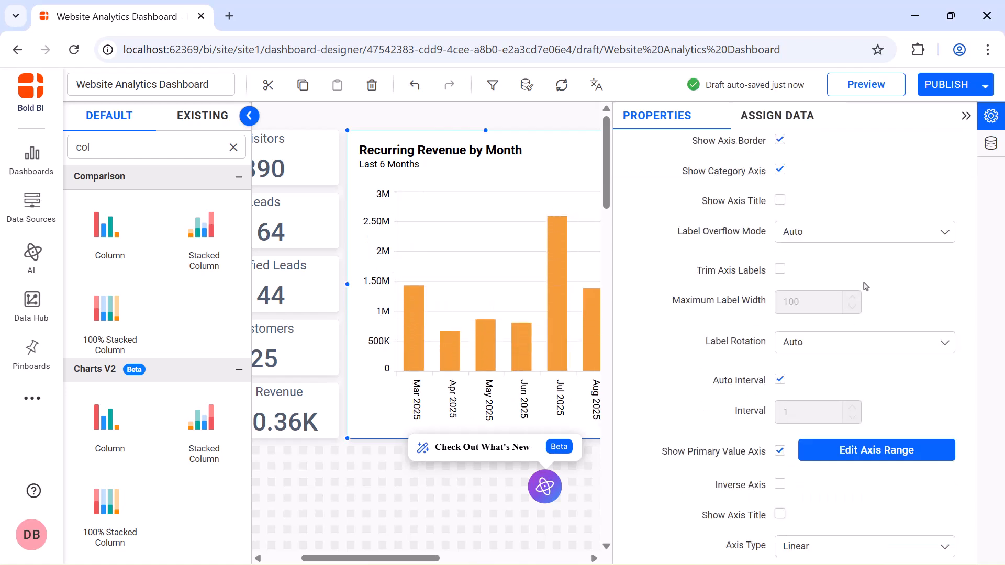
Step: Set the category axis label overflow mode to Hide and the label rotation to -45°
{"action": "left_click", "coordinate": [878, 236]}
{"action": "left_click", "coordinate": [864, 301]}
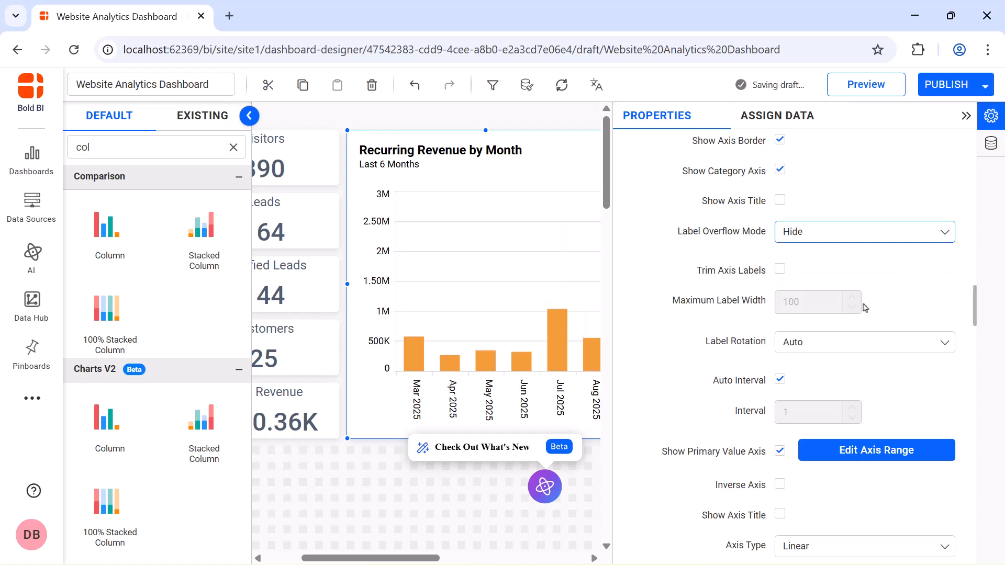
{"action": "left_click", "coordinate": [858, 346]}
{"action": "left_click", "coordinate": [857, 411]}
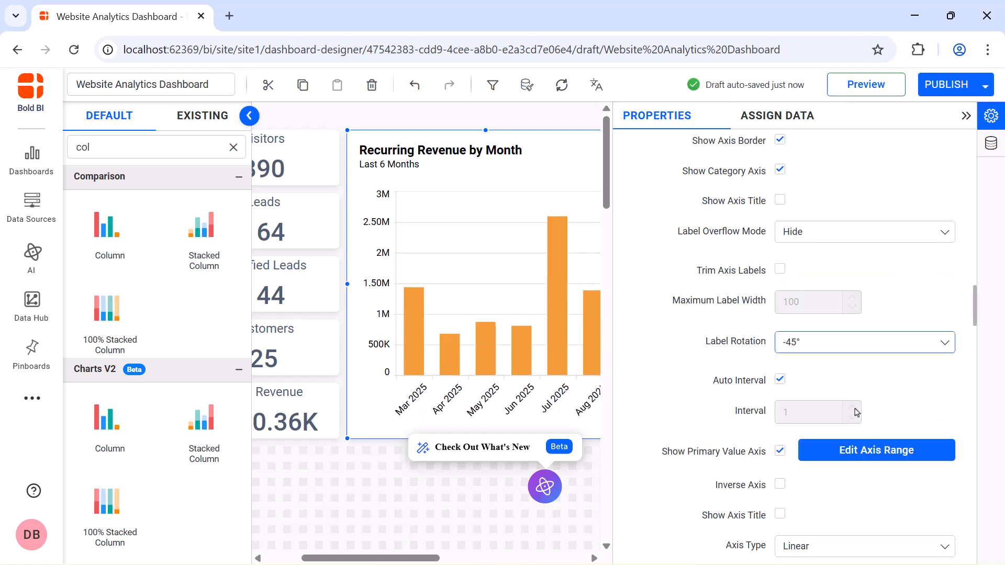
Step: Format the chart's primary value axis as Currency
{"action": "scroll", "coordinate": [856, 413], "scroll_direction": "down", "scroll_amount": 3}
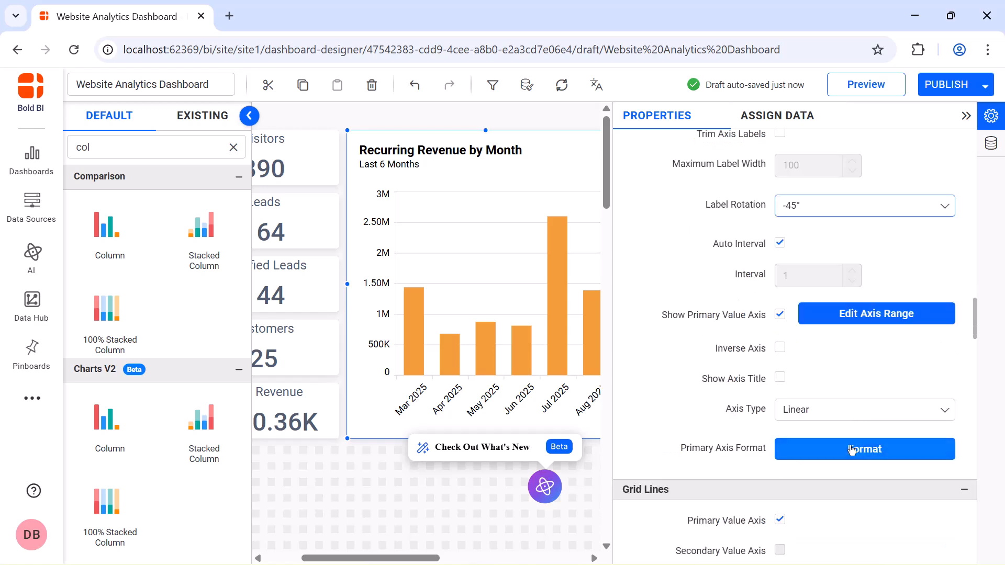
{"action": "left_click", "coordinate": [853, 449]}
{"action": "left_click", "coordinate": [539, 202]}
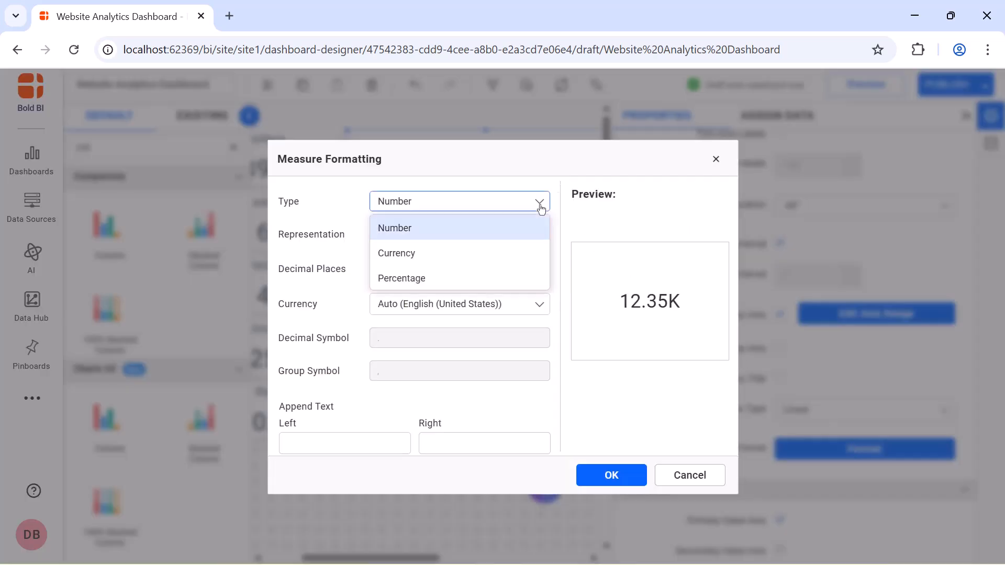
{"action": "left_click", "coordinate": [539, 253]}
{"action": "left_click", "coordinate": [596, 475]}
Step: Change the MRR column color from the chart's formatting settings to a muted red
{"action": "scroll", "coordinate": [782, 324], "scroll_direction": "down", "scroll_amount": 5}
{"action": "left_click", "coordinate": [783, 322]}
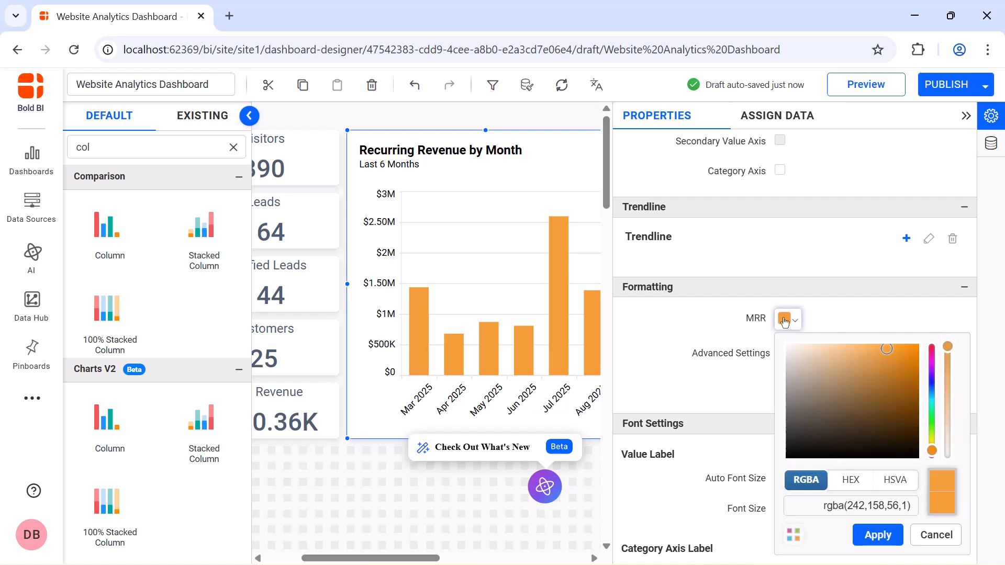
{"action": "left_click", "coordinate": [932, 460]}
{"action": "left_click_drag", "start_coordinate": [919, 360], "coordinate": [920, 384]}
{"action": "left_click", "coordinate": [878, 535]}
Step: Turn off the title's auto font size, set the chart title font size to 16, and close the chart's settings
{"action": "scroll", "coordinate": [780, 348], "scroll_direction": "down", "scroll_amount": 5}
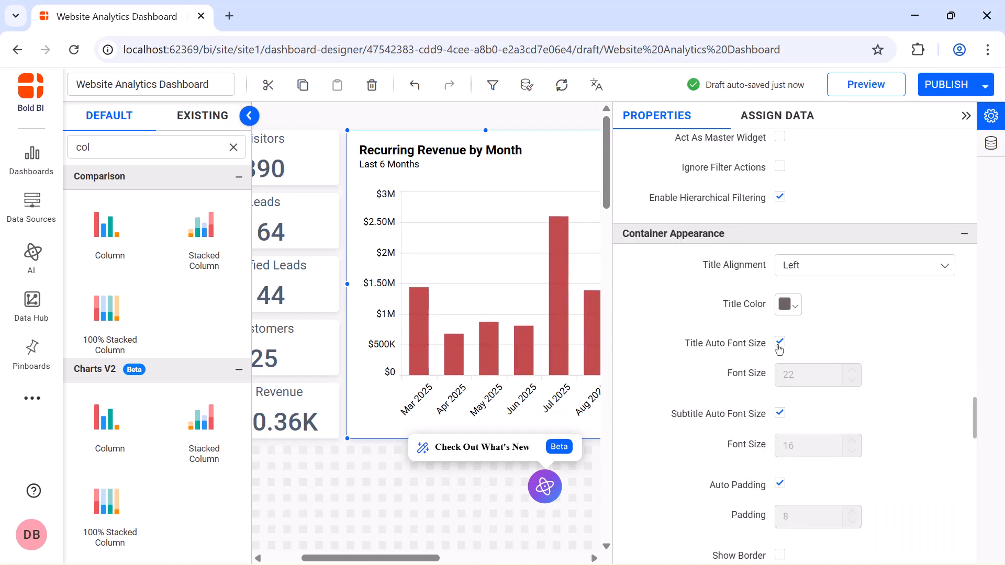
{"action": "left_click", "coordinate": [780, 347]}
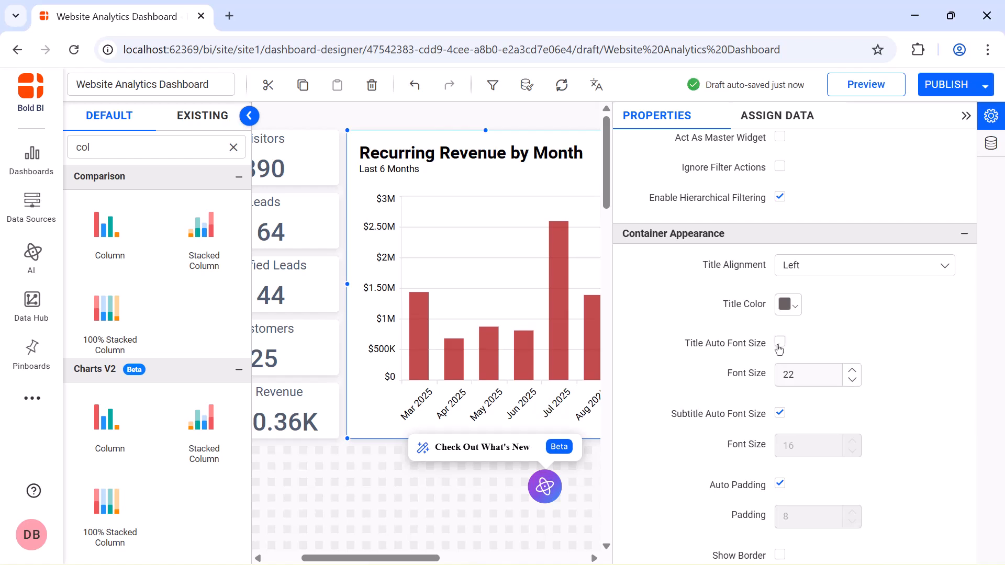
{"action": "double_click", "coordinate": [806, 371]}
{"action": "key", "text": "BackSpace"}
{"action": "type", "text": "16"}
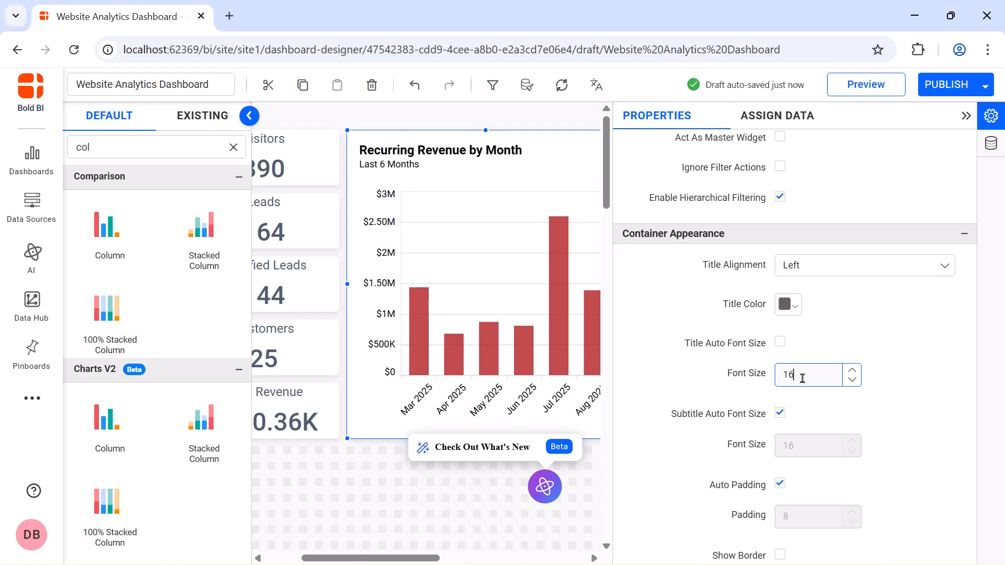
{"action": "left_click", "coordinate": [966, 116]}
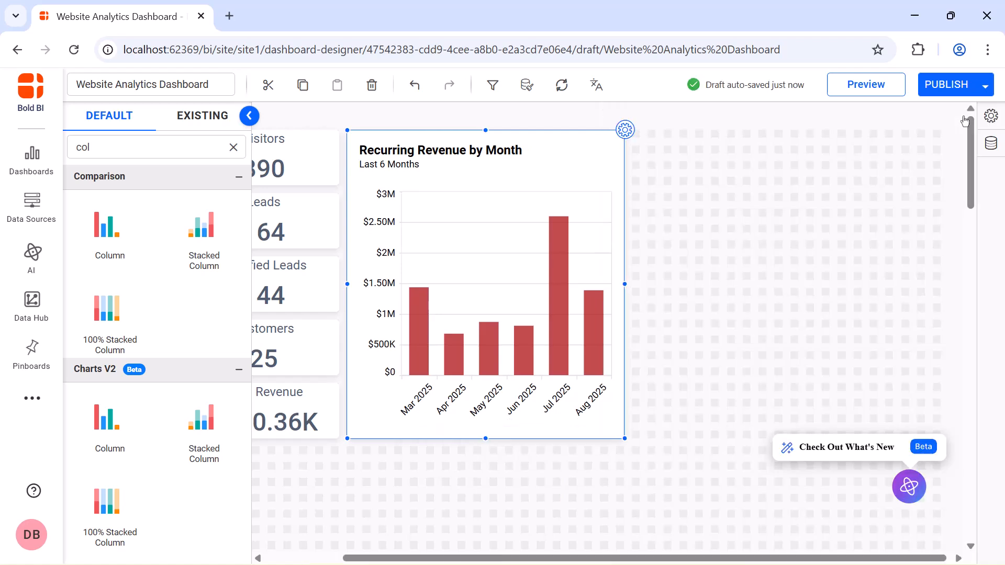
Step: Find the Radial Gauge widget, place it beside the column chart, and enlarge it
{"action": "left_click", "coordinate": [233, 147]}
{"action": "type", "text": "rad"}
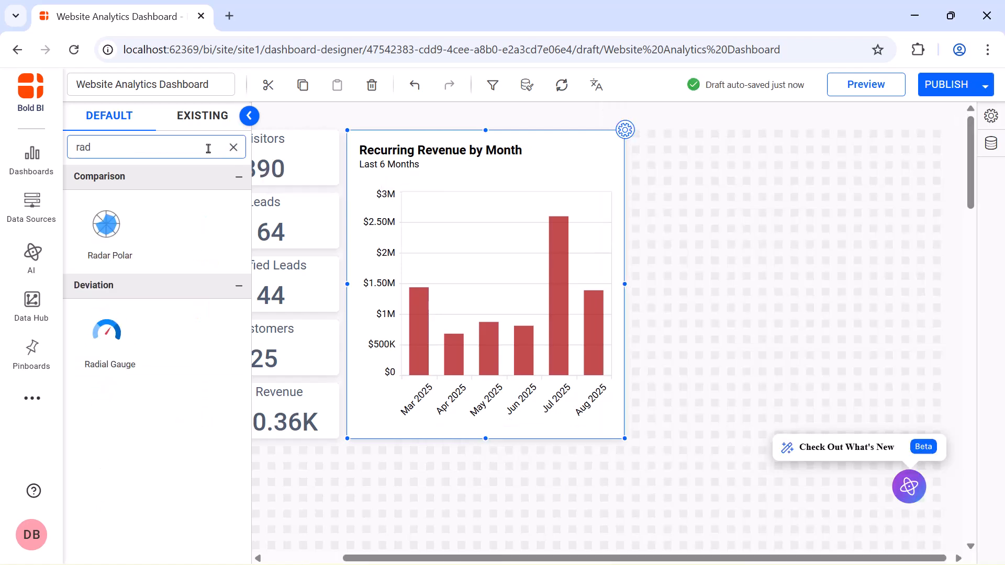
{"action": "left_click_drag", "start_coordinate": [107, 331], "coordinate": [617, 149]}
{"action": "left_click_drag", "start_coordinate": [718, 184], "coordinate": [778, 310]}
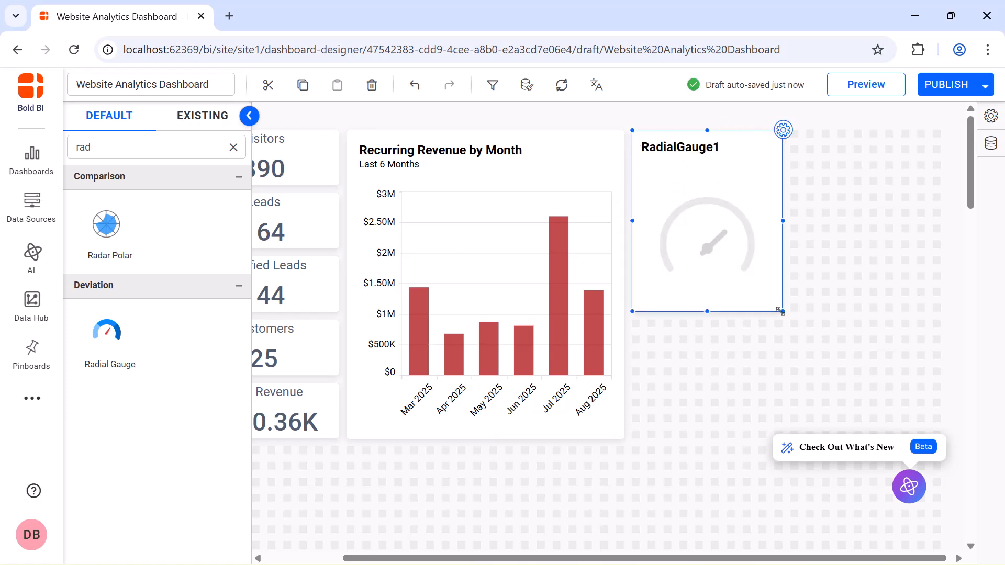
Step: Name the radial gauge widget Bounce Rate
{"action": "left_click", "coordinate": [784, 129]}
{"action": "left_click", "coordinate": [789, 163]}
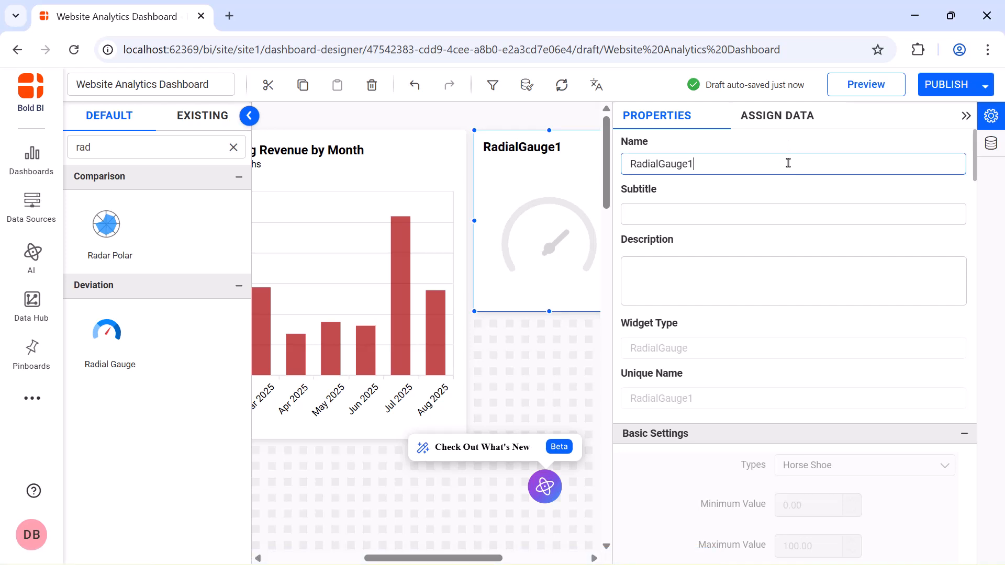
{"action": "key", "text": "ctrl+a"}
{"action": "type", "text": "Bounce Rate"}
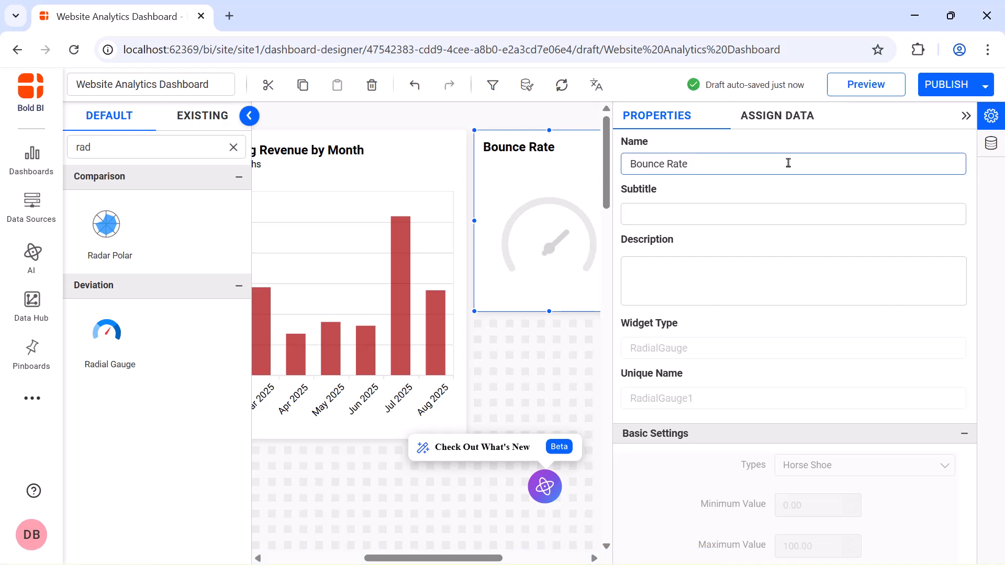
Step: Assign the Bounce Rate measure from the GA_Channel data source as the gauge's actual value and rename it Bounce rate
{"action": "left_click", "coordinate": [794, 117]}
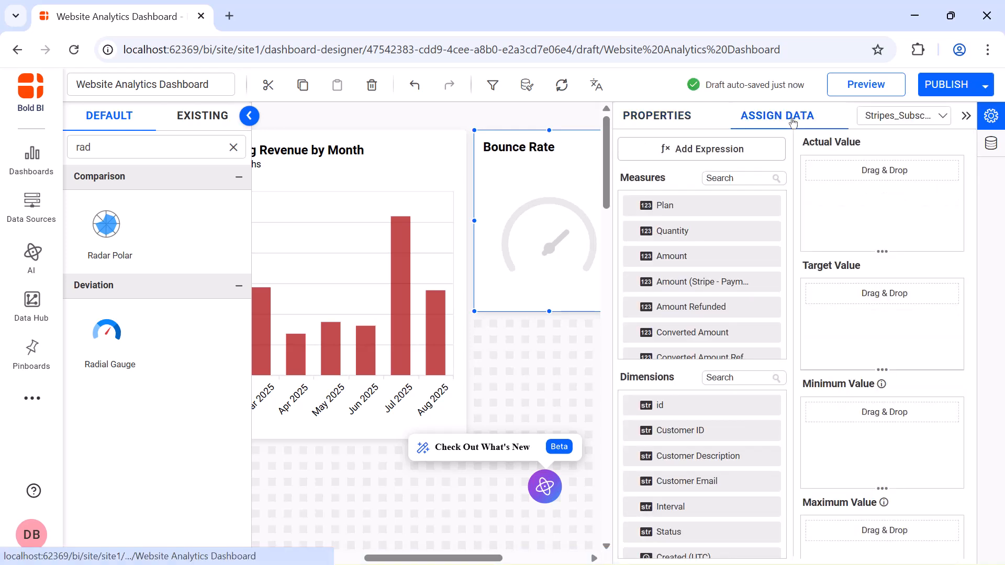
{"action": "left_click", "coordinate": [892, 117]}
{"action": "left_click", "coordinate": [897, 166]}
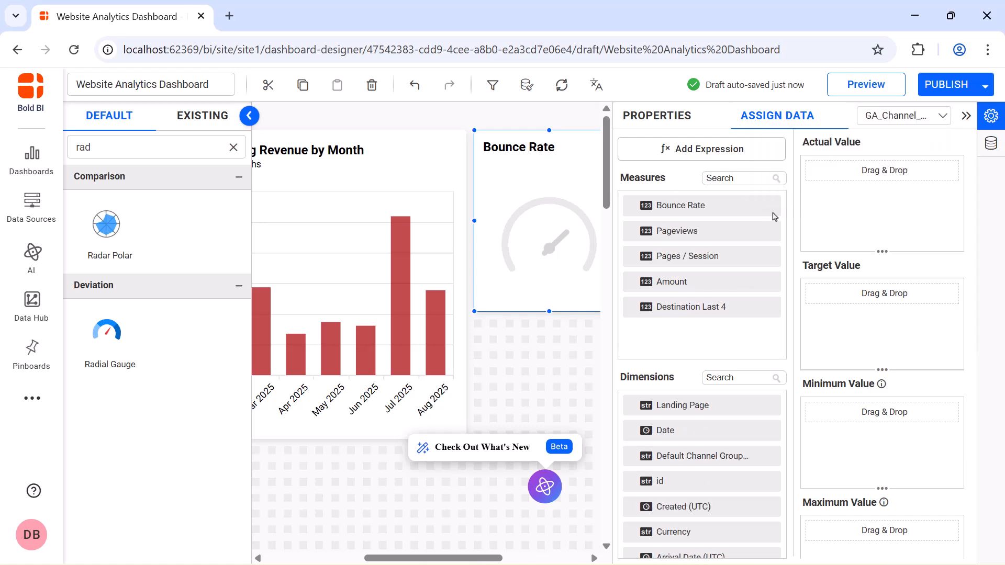
{"action": "left_click_drag", "start_coordinate": [774, 216], "coordinate": [828, 201]}
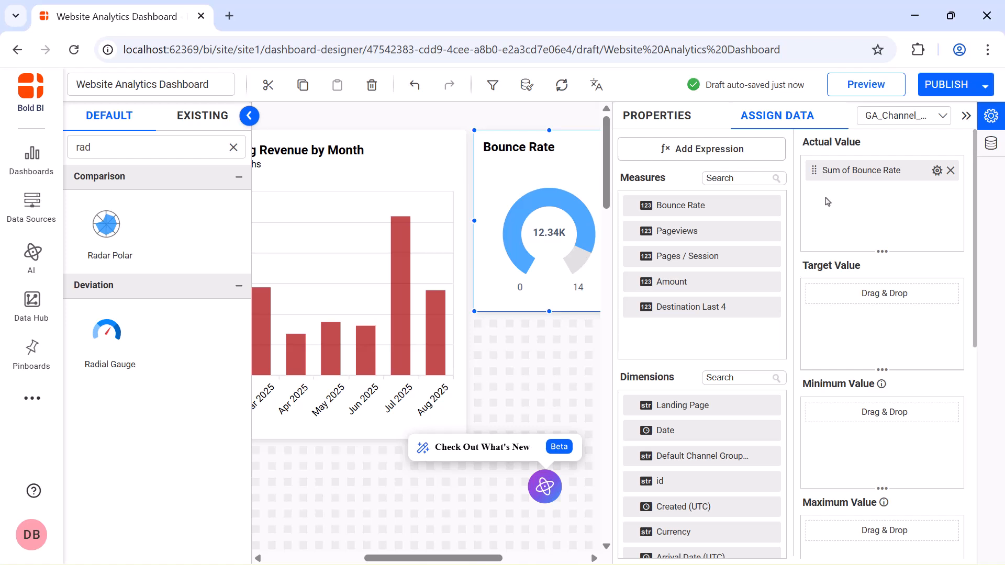
{"action": "left_click", "coordinate": [937, 171]}
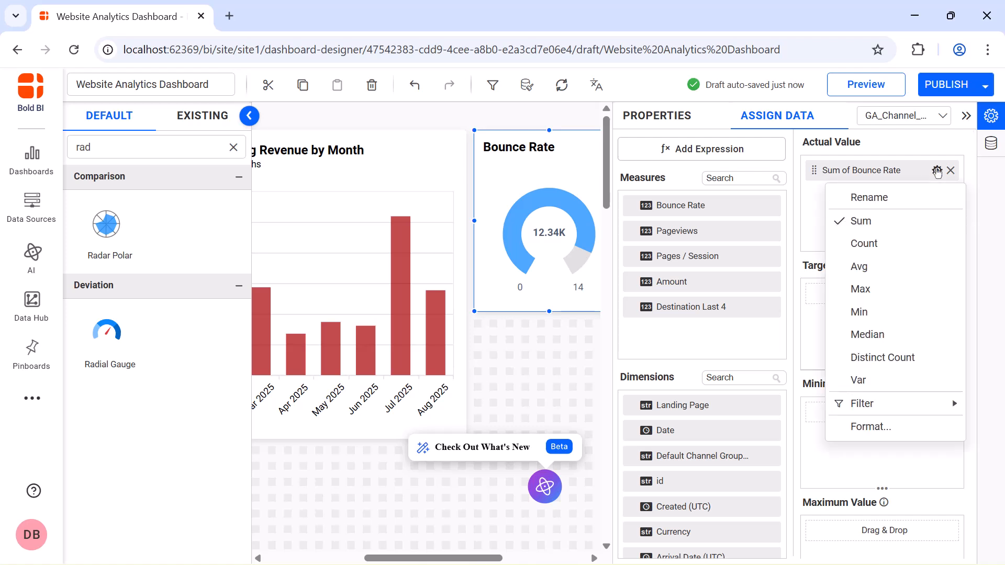
{"action": "left_click", "coordinate": [931, 196]}
{"action": "type", "text": "Bounce rate"}
{"action": "key", "text": "Return"}
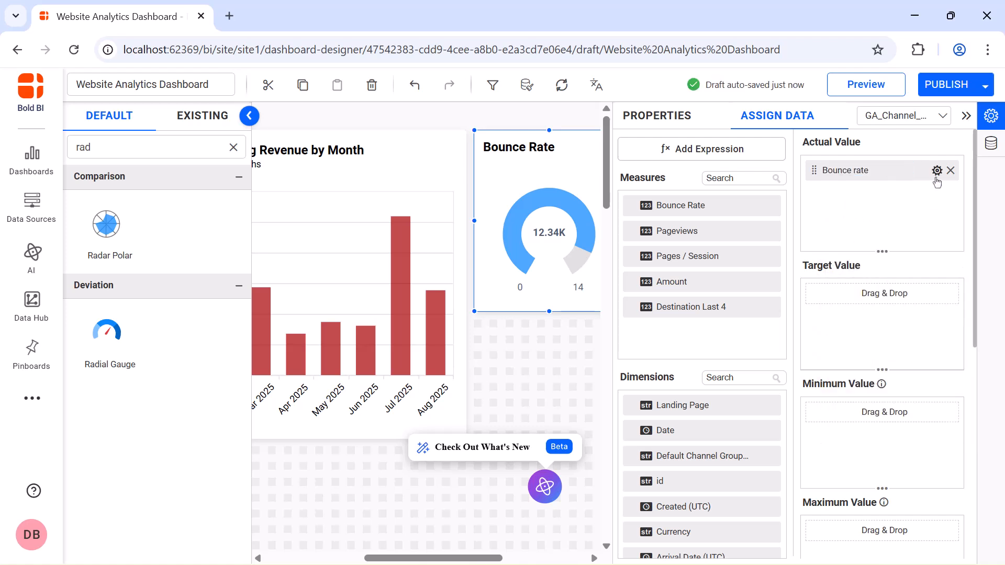
Step: Aggregate the gauge's actual value by average and append a % sign to the right of its number format
{"action": "left_click", "coordinate": [937, 171]}
{"action": "left_click", "coordinate": [941, 267]}
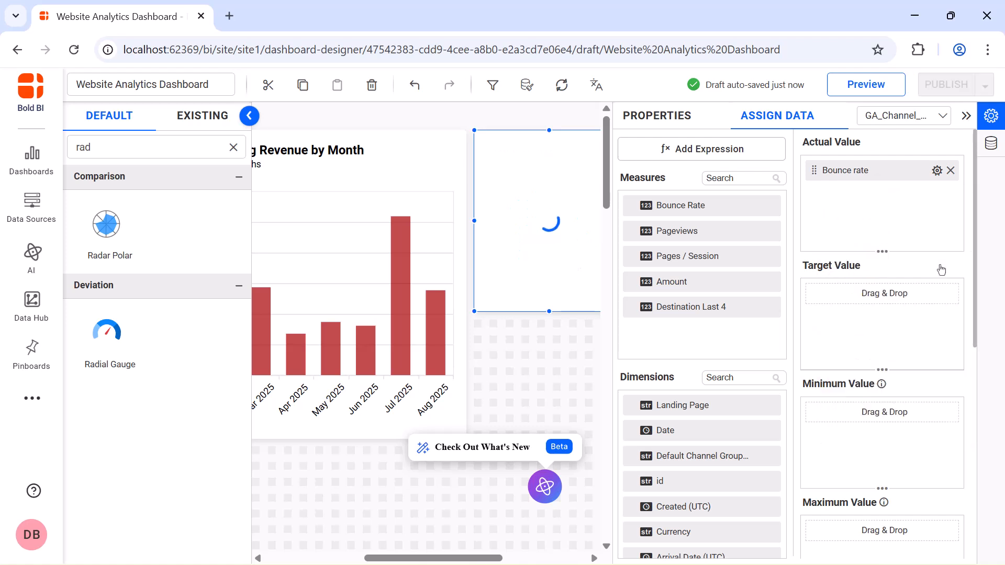
{"action": "left_click", "coordinate": [937, 171]}
{"action": "left_click", "coordinate": [932, 426]}
{"action": "left_click", "coordinate": [518, 444]}
{"action": "type", "text": "%"}
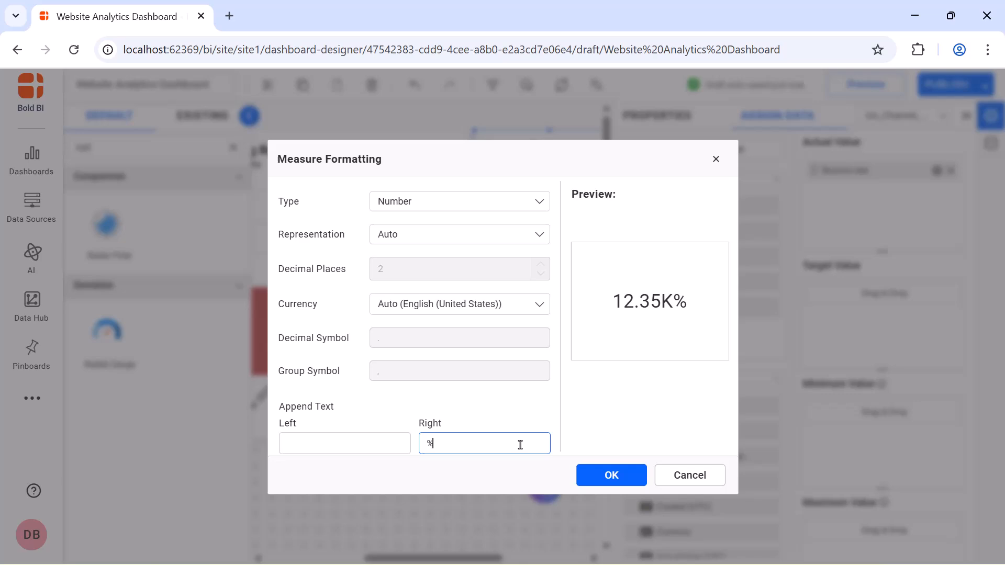
{"action": "left_click", "coordinate": [611, 475]}
Step: Change the Bounce Rate gauge to the Half Circle type, set its maximum value to 100, and enable animation
{"action": "left_click", "coordinate": [657, 115]}
{"action": "scroll", "coordinate": [798, 239], "scroll_direction": "down", "scroll_amount": 4}
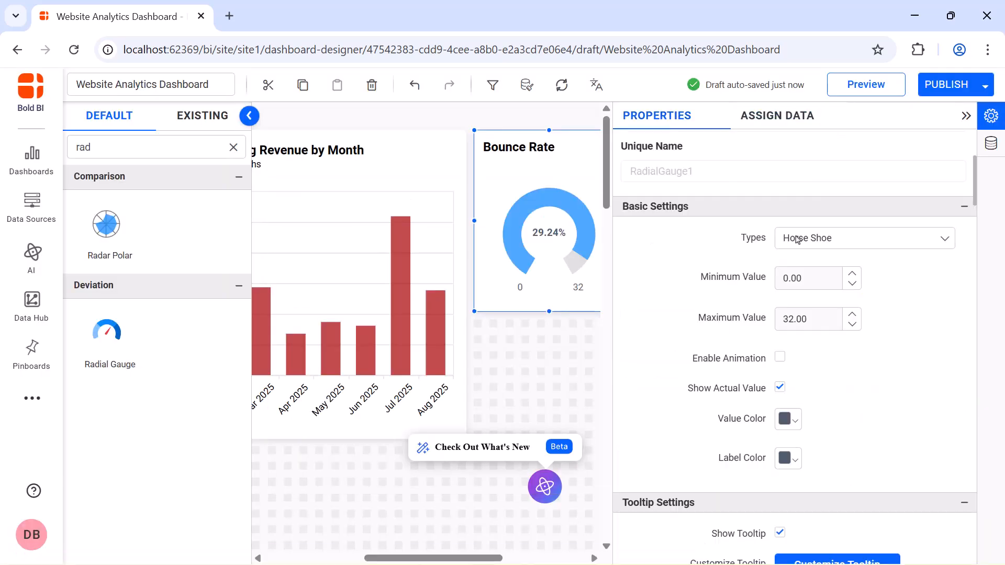
{"action": "left_click", "coordinate": [797, 239]}
{"action": "left_click", "coordinate": [798, 261]}
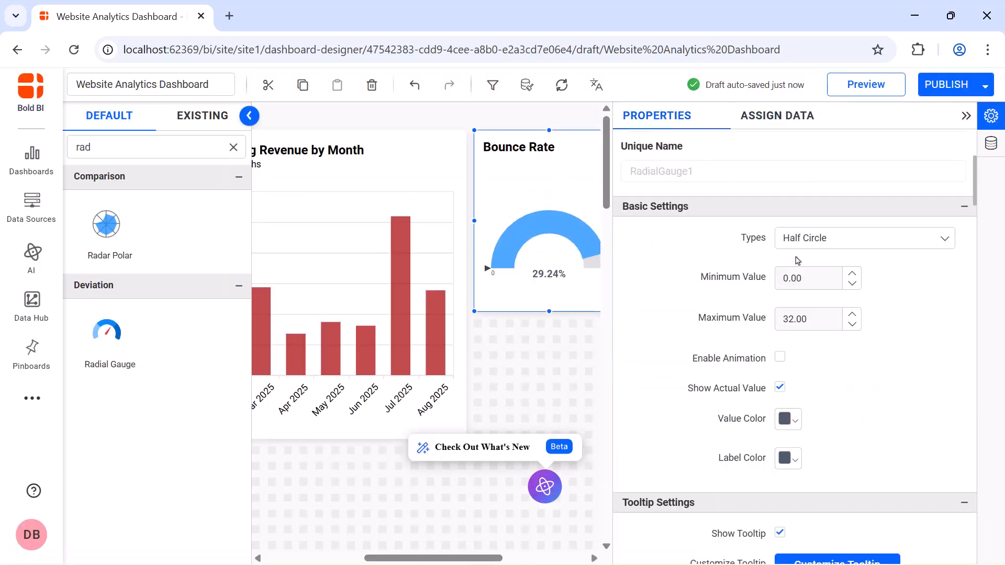
{"action": "double_click", "coordinate": [797, 319]}
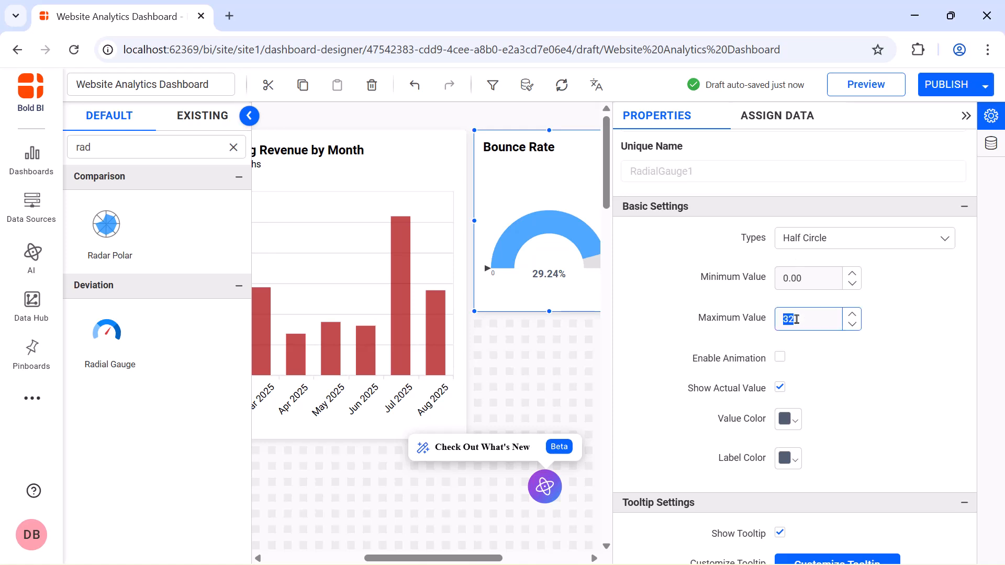
{"action": "type", "text": "100"}
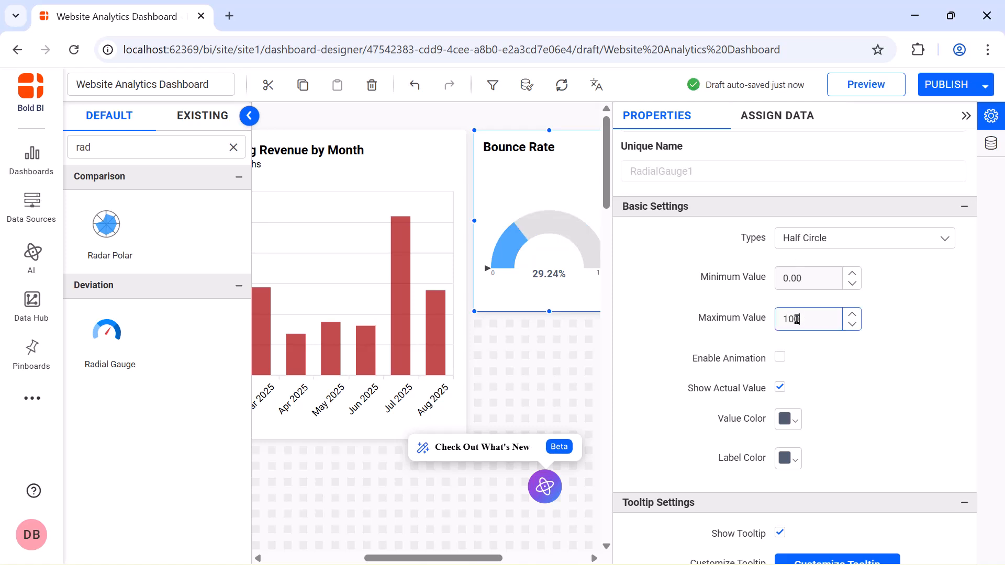
{"action": "left_click", "coordinate": [780, 360]}
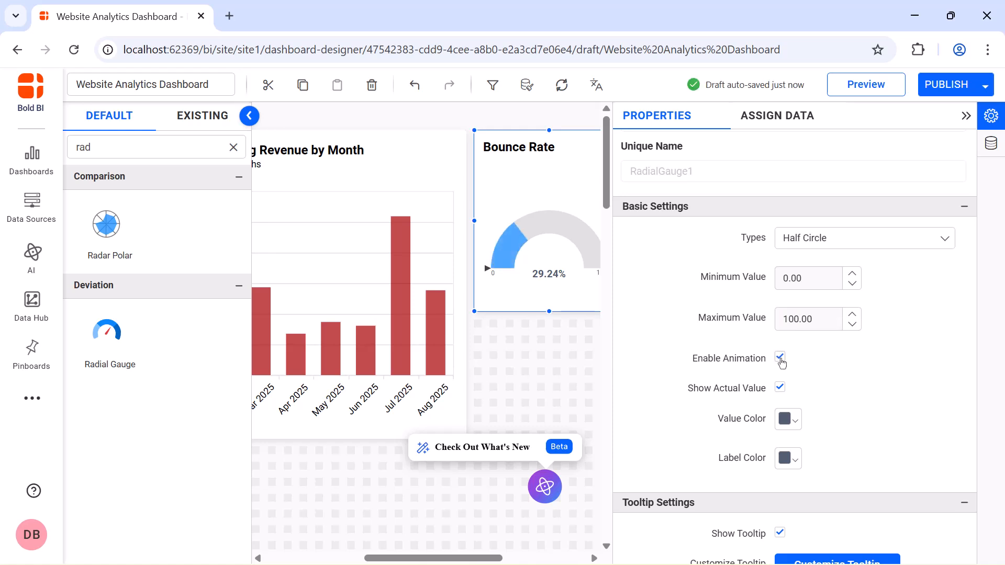
Step: Set the Bounce Rate gauge's label color to black
{"action": "left_click", "coordinate": [784, 457]}
{"action": "left_click", "coordinate": [813, 366]}
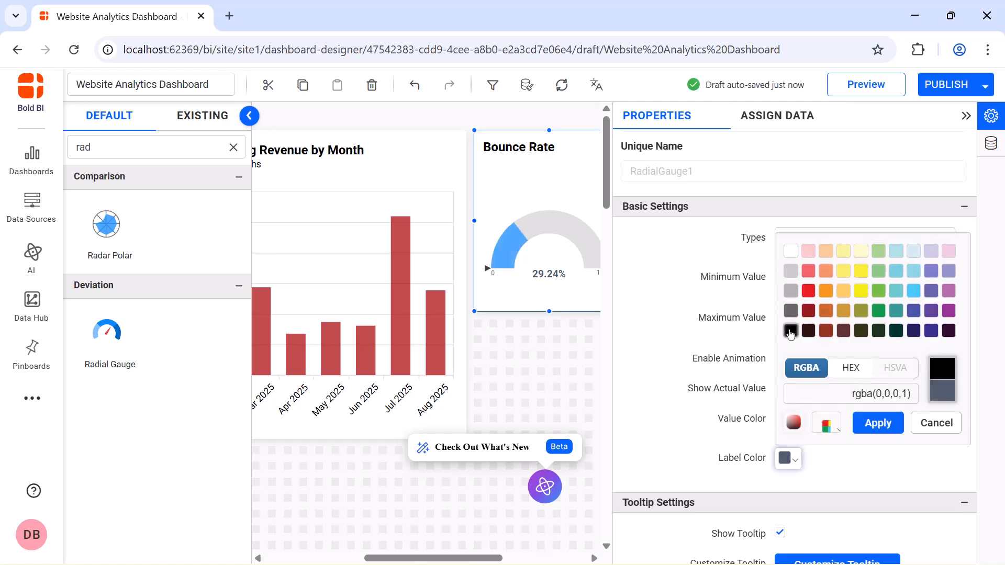
{"action": "left_click", "coordinate": [877, 422]}
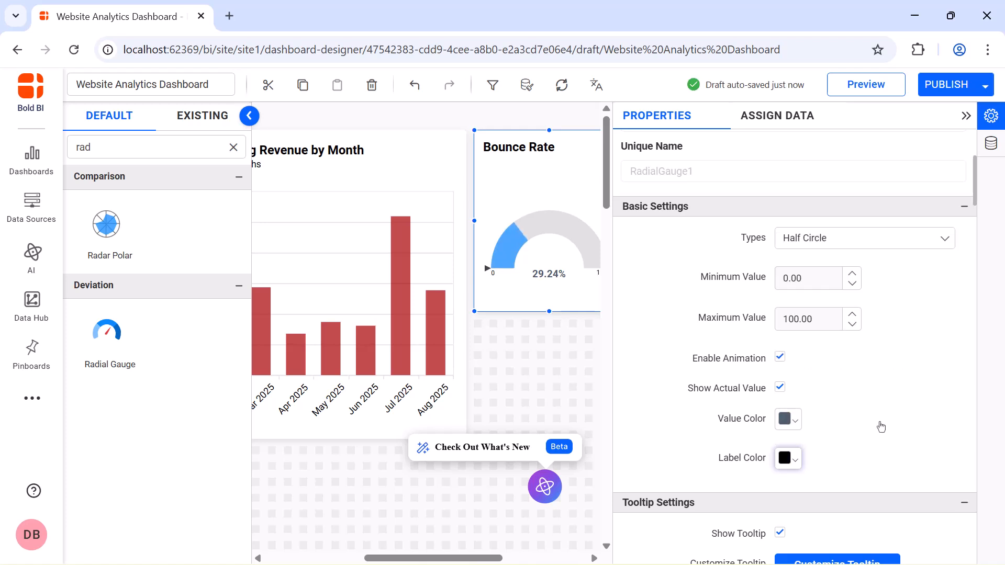
Step: Set the Bounce Rate gauge's value pointer to Range with Needle and color the range pointer red
{"action": "scroll", "coordinate": [881, 427], "scroll_direction": "down", "scroll_amount": 10}
{"action": "left_click", "coordinate": [866, 311]}
{"action": "left_click", "coordinate": [864, 377]}
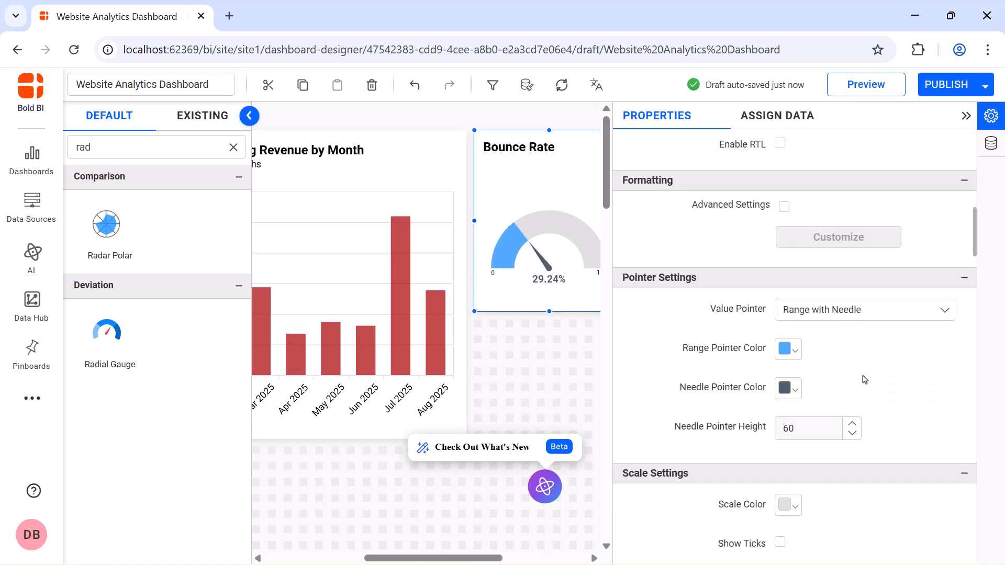
{"action": "left_click", "coordinate": [788, 350]}
{"action": "left_click", "coordinate": [838, 194]}
{"action": "left_click", "coordinate": [879, 313]}
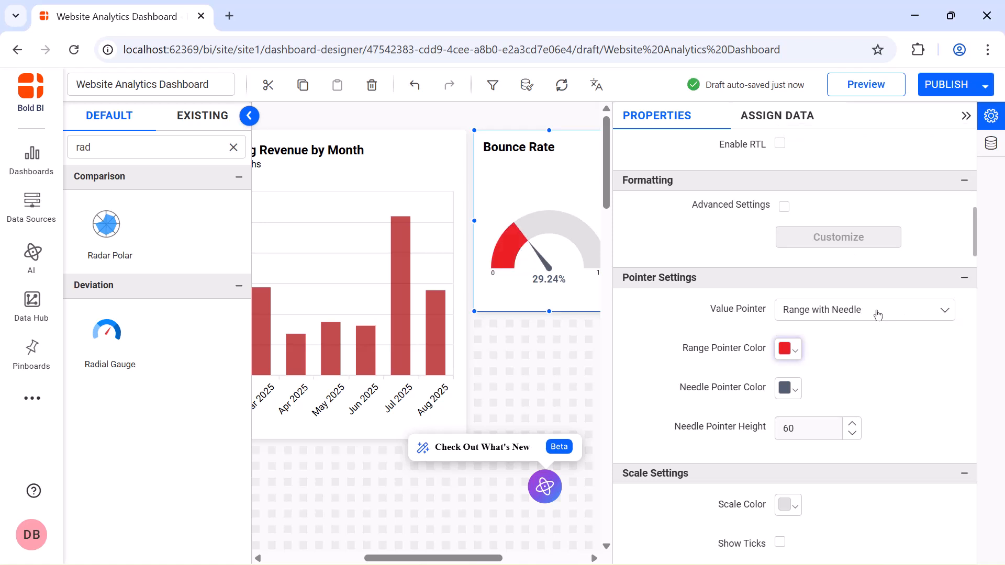
Step: Turn off auto font size for the Bounce Rate gauge's actual value and set its font size to 25
{"action": "scroll", "coordinate": [879, 313], "scroll_direction": "down", "scroll_amount": 5}
{"action": "left_click", "coordinate": [782, 300]}
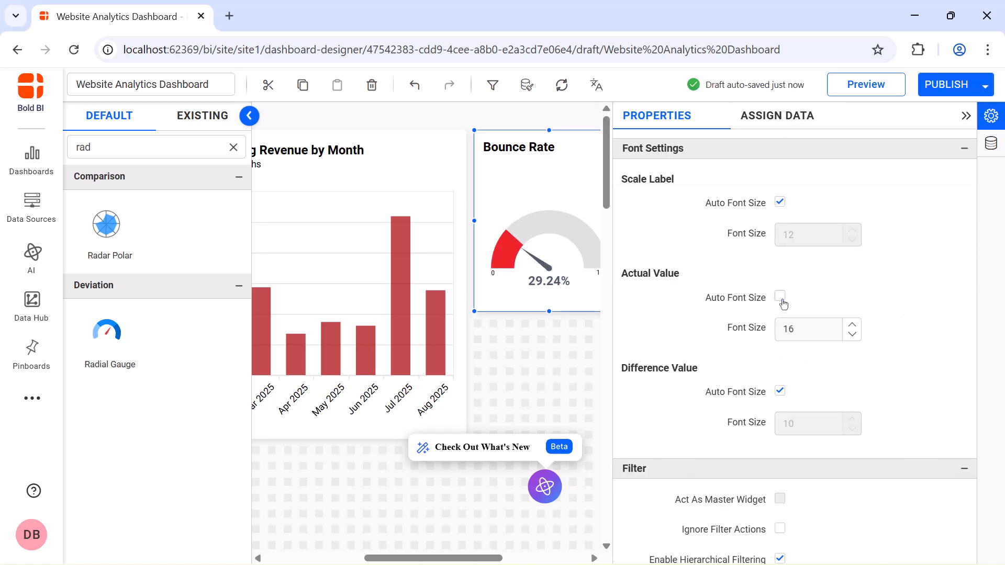
{"action": "double_click", "coordinate": [807, 329]}
{"action": "type", "text": "25"}
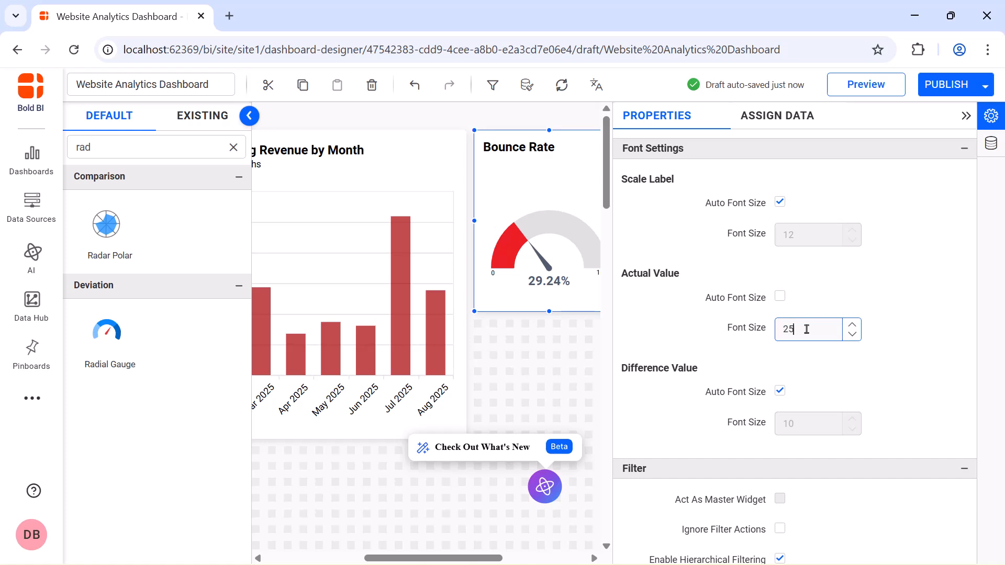
Step: Turn off title auto font size for the Bounce Rate gauge and set the title font size to 16
{"action": "scroll", "coordinate": [807, 329], "scroll_direction": "down", "scroll_amount": 8}
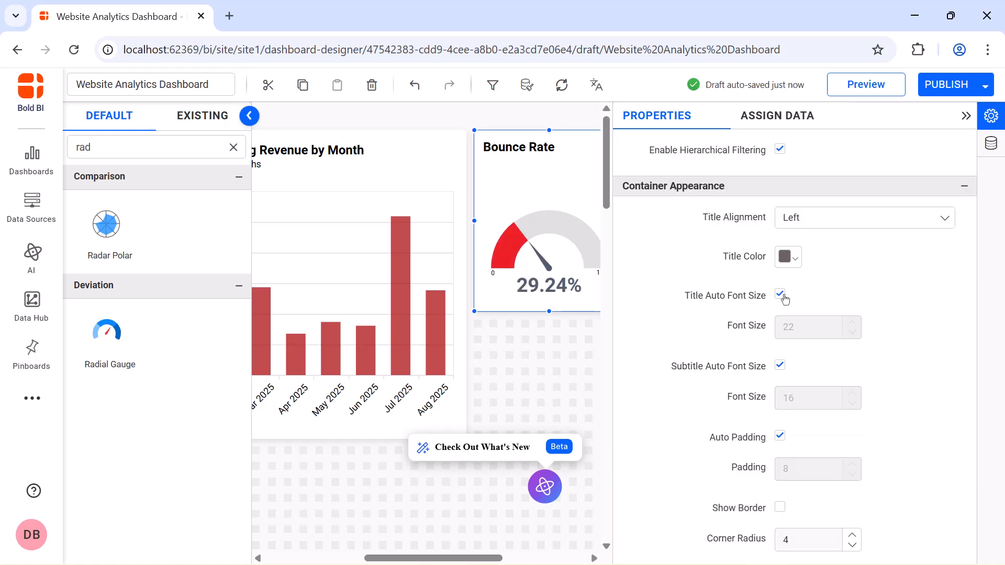
{"action": "left_click", "coordinate": [780, 295]}
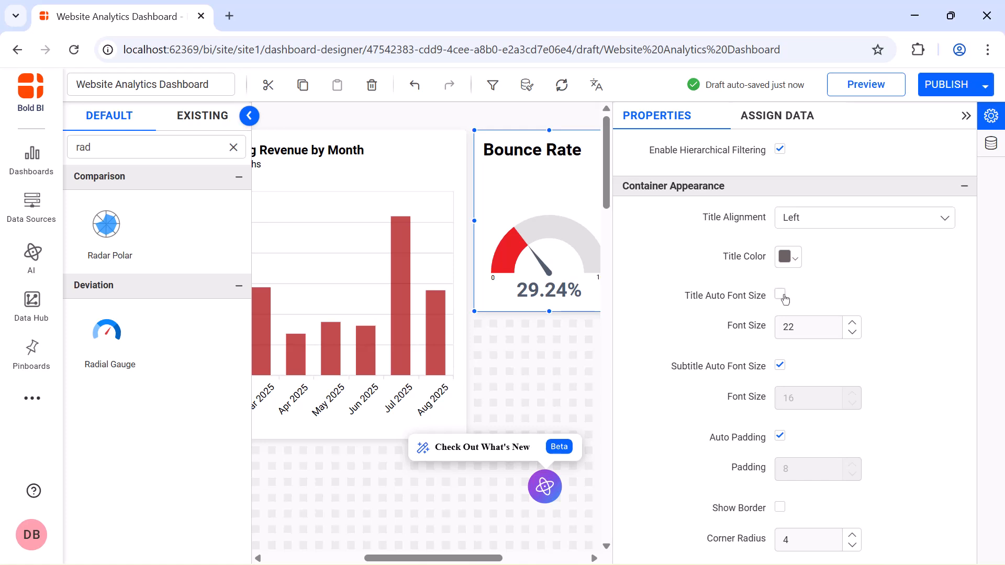
{"action": "double_click", "coordinate": [797, 325]}
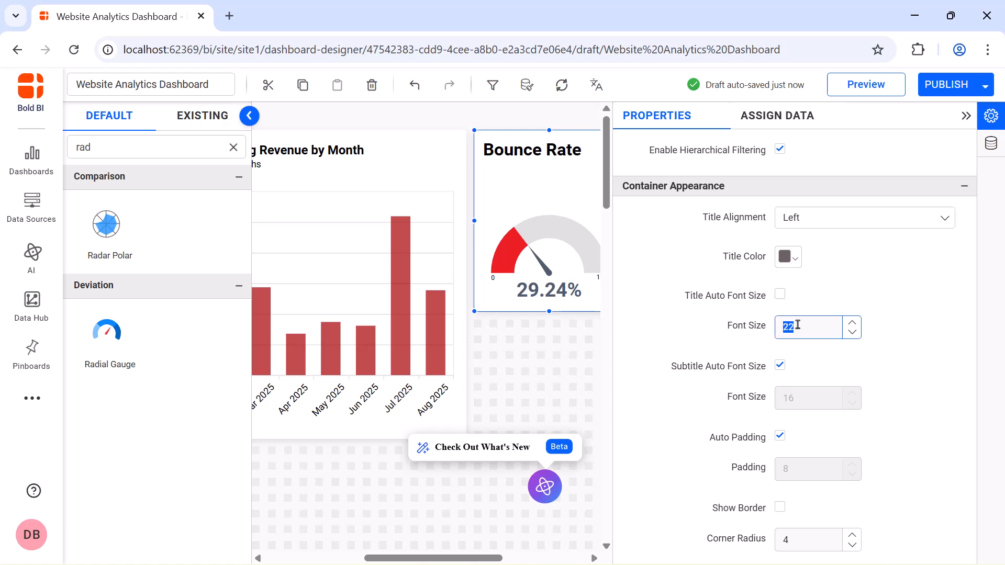
{"action": "type", "text": "16"}
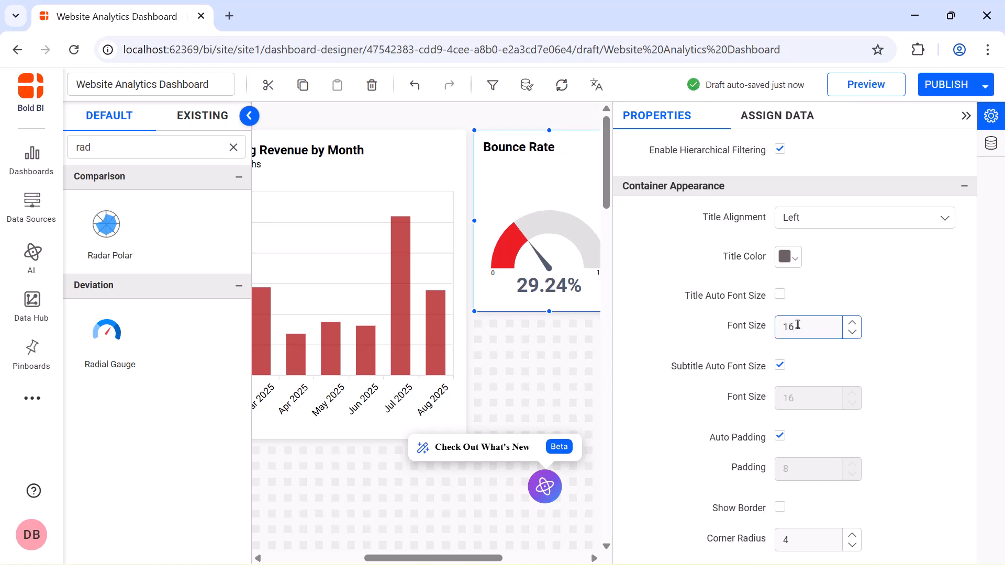
Step: Place a second radial gauge beside the Bounce Rate gauge and enlarge it to the same size
{"action": "left_click", "coordinate": [966, 116]}
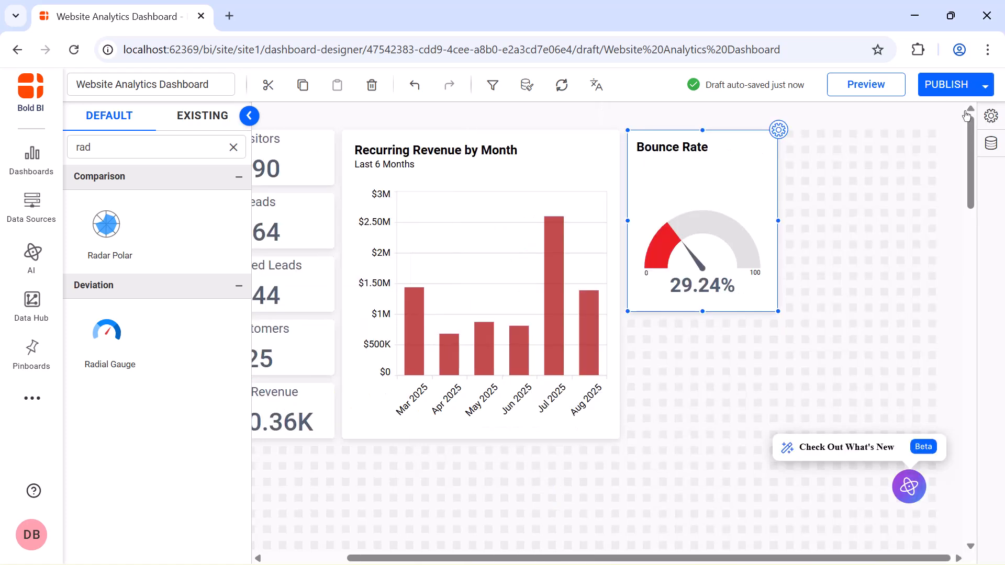
{"action": "left_click_drag", "start_coordinate": [128, 361], "coordinate": [792, 138]}
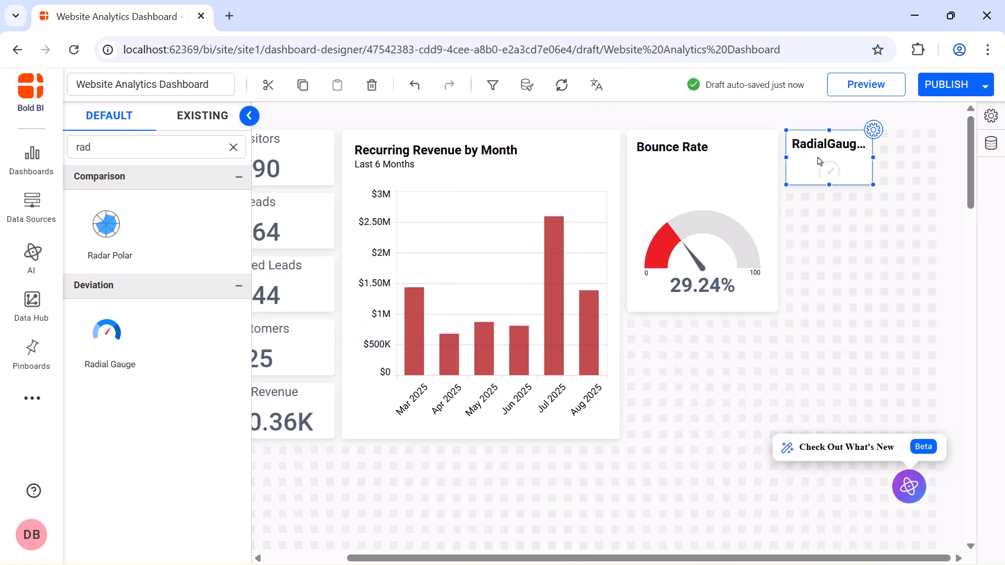
{"action": "left_click_drag", "start_coordinate": [873, 185], "coordinate": [928, 308]}
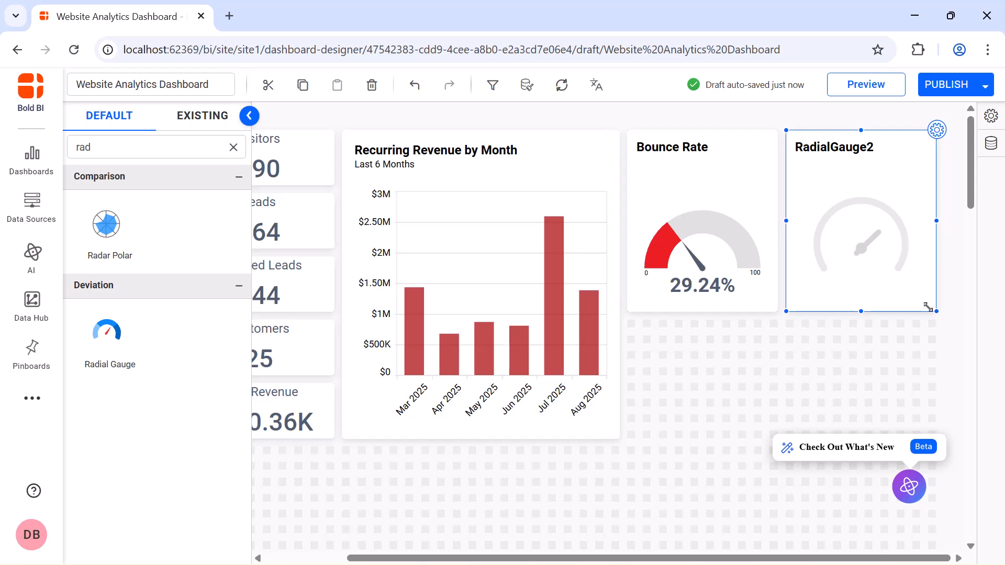
Step: Name the second radial gauge Customer Churn Rate
{"action": "left_click", "coordinate": [938, 133]}
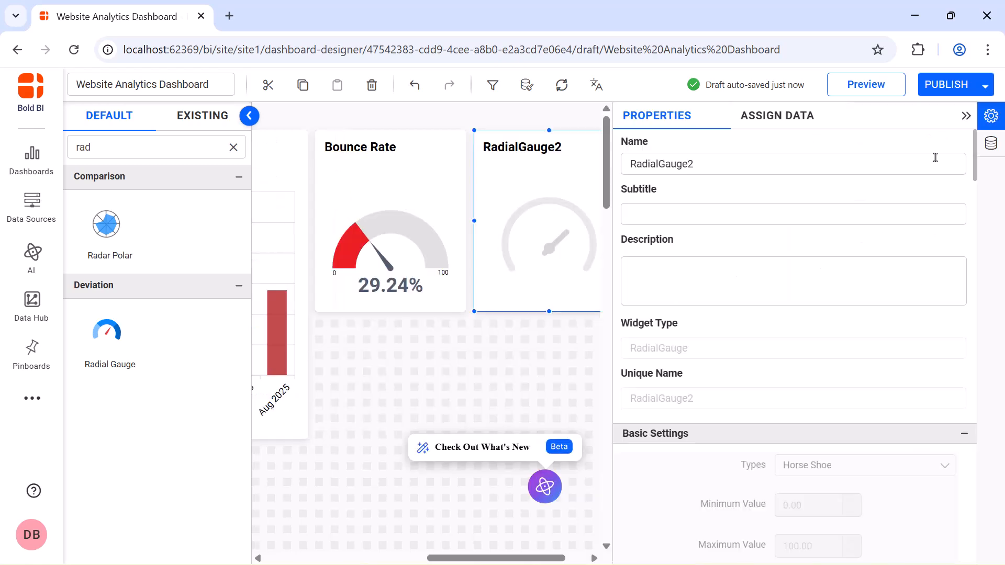
{"action": "triple_click", "coordinate": [936, 157]}
{"action": "key", "text": "BackSpace"}
{"action": "type", "text": "Customer Churn Rate"}
Step: Add an expression named Cancelled Customer with the formula IF([Status]='canceled',1,0) and save it
{"action": "left_click", "coordinate": [794, 116]}
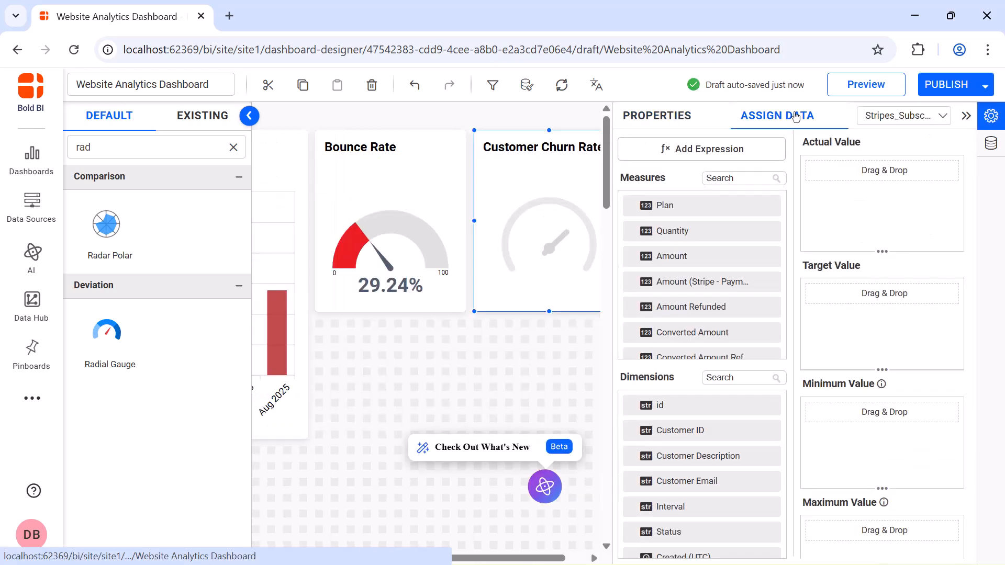
{"action": "left_click", "coordinate": [770, 150]}
{"action": "left_click", "coordinate": [234, 516]}
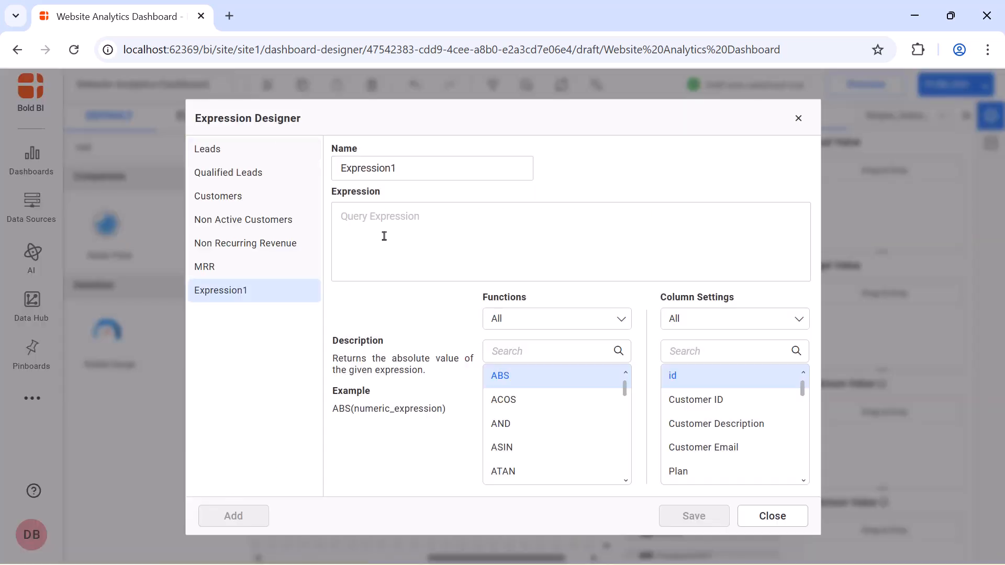
{"action": "triple_click", "coordinate": [413, 170]}
{"action": "key", "text": "BackSpace"}
{"action": "type", "text": "Cancelled Customer"}
{"action": "left_click", "coordinate": [415, 220]}
{"action": "type", "text": "IF([Status]='canceled',1,0)"}
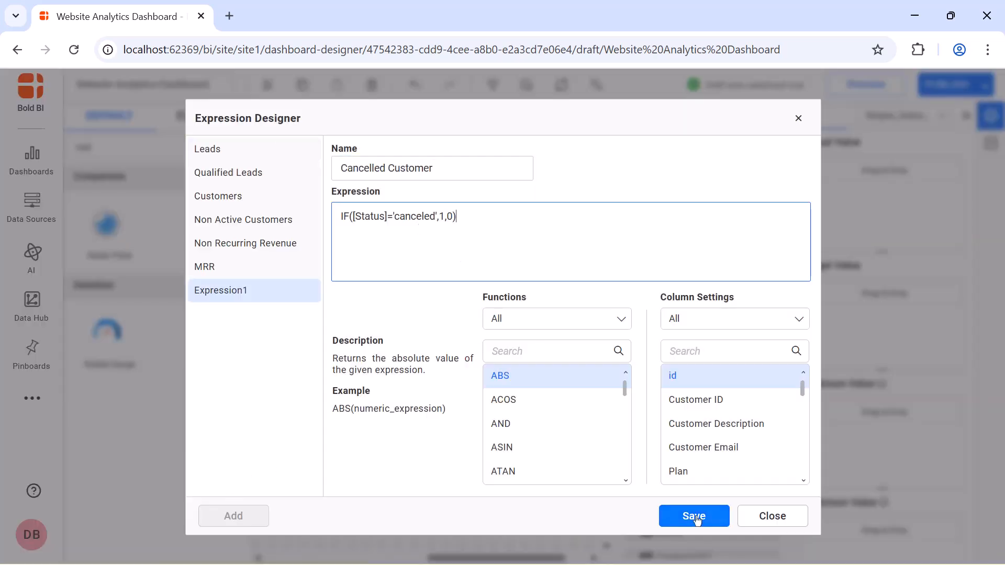
{"action": "left_click", "coordinate": [694, 516]}
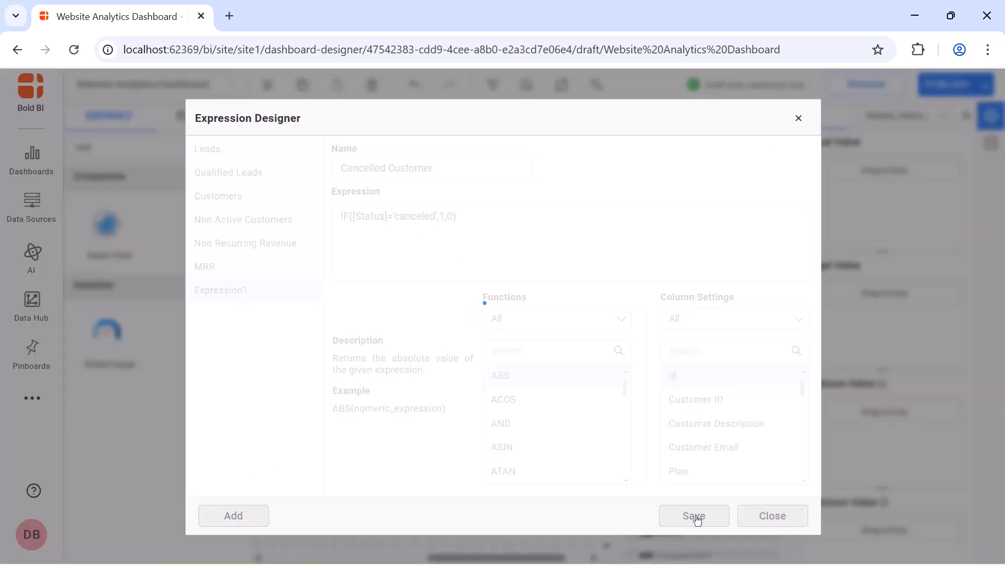
Step: Add an expression named New Customer with the formula IF([Status]='trialing',1,0) and save it
{"action": "left_click", "coordinate": [234, 516]}
{"action": "triple_click", "coordinate": [495, 174]}
{"action": "type", "text": "New Customer"}
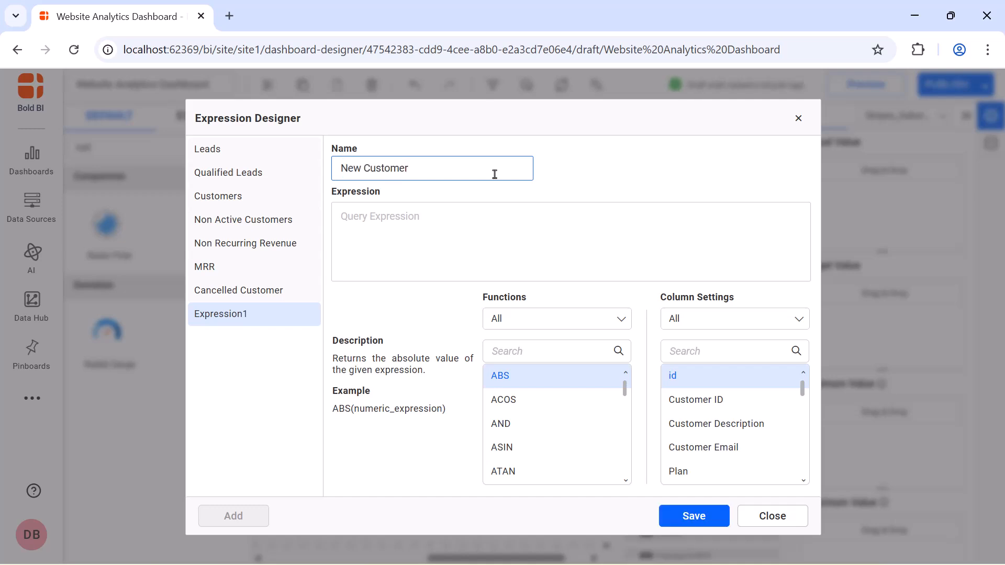
{"action": "left_click", "coordinate": [476, 220]}
{"action": "type", "text": "IF([Status]='trialing',1,0)"}
{"action": "left_click", "coordinate": [681, 521]}
Step: Add an expression named Active Customer with the formula IF([Status]='active',1,0) and save it
{"action": "left_click", "coordinate": [234, 516]}
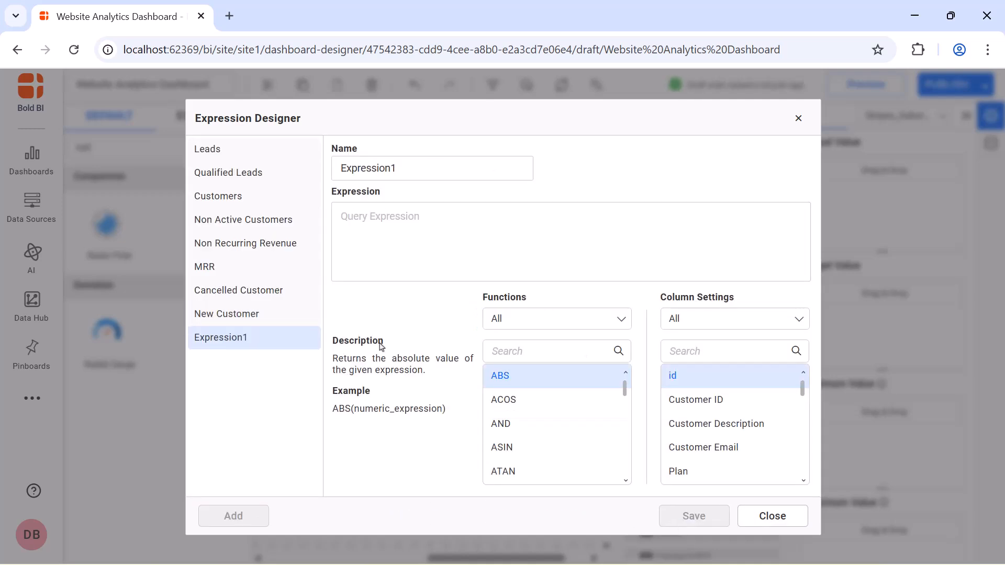
{"action": "triple_click", "coordinate": [435, 168]}
{"action": "key", "text": "BackSpace"}
{"action": "type", "text": "Active Customer"}
{"action": "left_click", "coordinate": [433, 218]}
{"action": "type", "text": "IF([Status]='active',1,0)"}
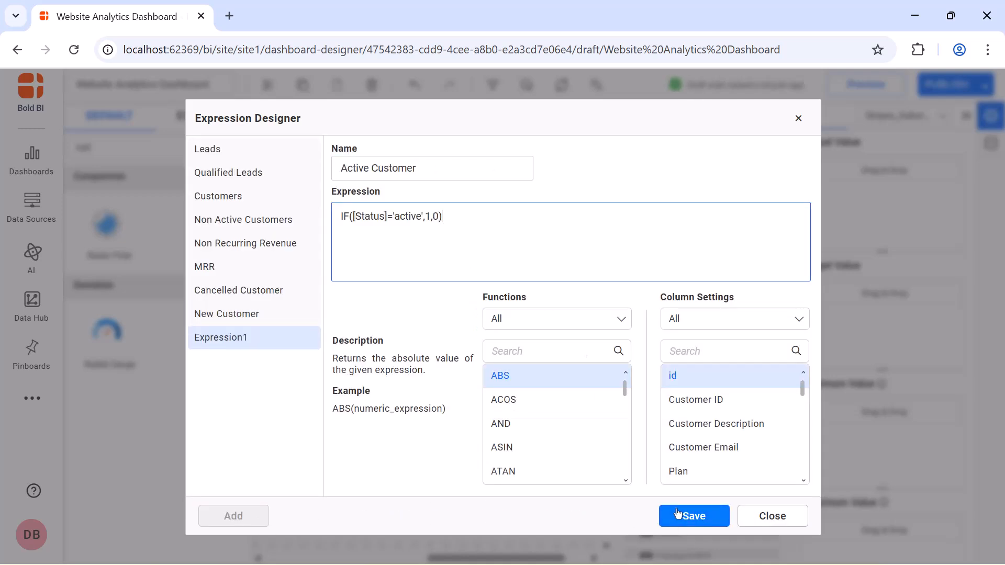
{"action": "left_click", "coordinate": [694, 516]}
Step: Save an expression named Customer Churn Rate as (SUM([Cancelled Customer])/(SUM([New Customer])+SUM([Active Customer])))*100 and close the Expression Designer
{"action": "left_click", "coordinate": [235, 517]}
{"action": "triple_click", "coordinate": [466, 168]}
{"action": "key", "text": "BackSpace"}
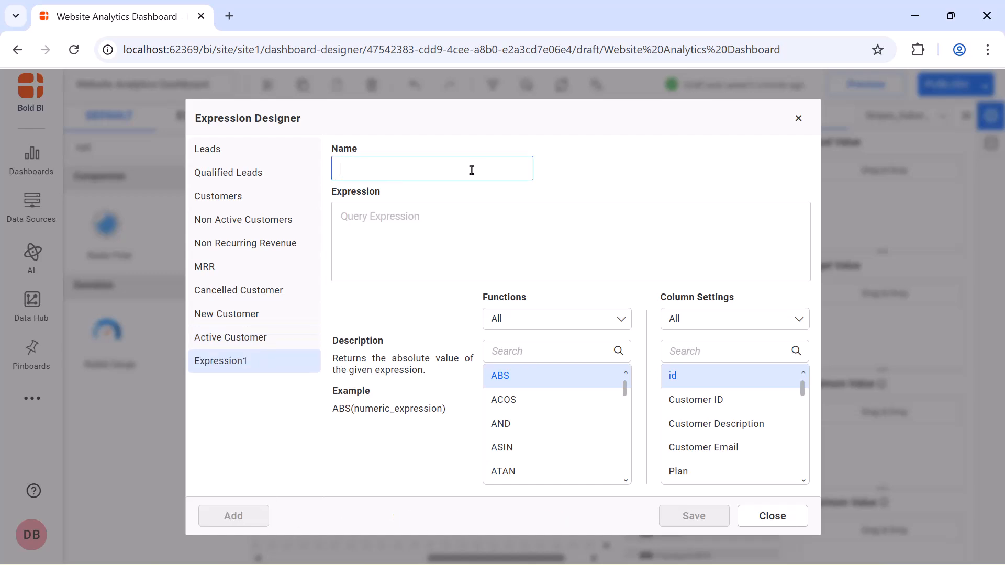
{"action": "type", "text": "Customer Churn Rate"}
{"action": "left_click", "coordinate": [469, 218]}
{"action": "type", "text": "(SUM([Cancelled Customer])/(SUM([New Customer])+SUM([Active Customer])))*100"}
{"action": "left_click", "coordinate": [709, 516]}
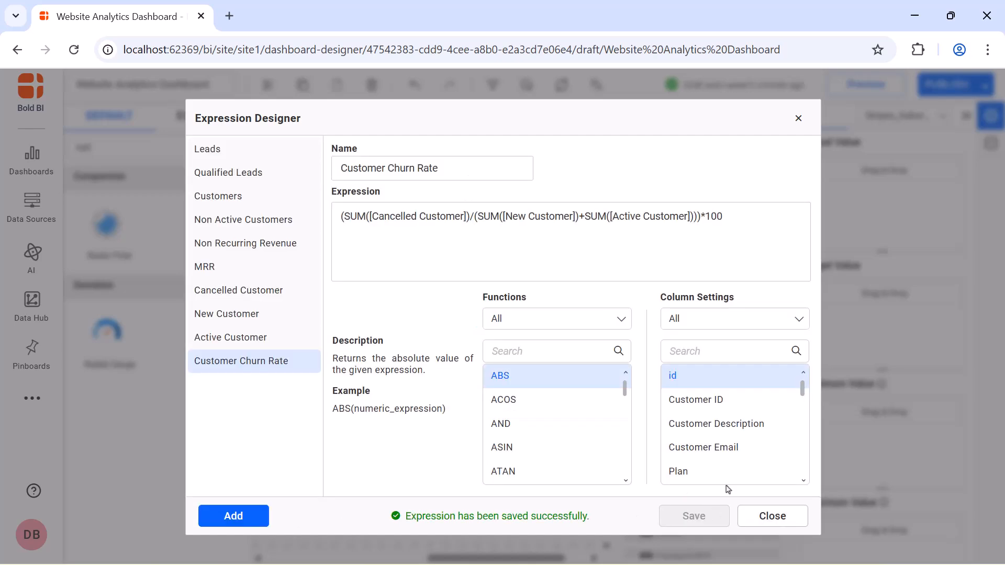
{"action": "left_click", "coordinate": [773, 516]}
Step: Find the Customer Churn Rate measure and assign it as the second gauge's actual value
{"action": "left_click", "coordinate": [751, 178]}
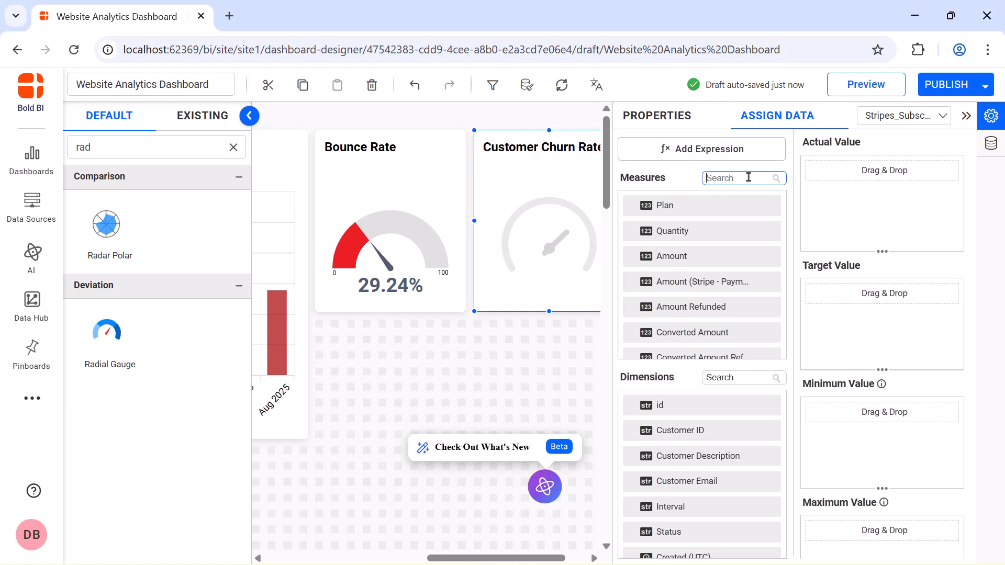
{"action": "type", "text": "cus"}
{"action": "left_click_drag", "start_coordinate": [732, 306], "coordinate": [828, 219]}
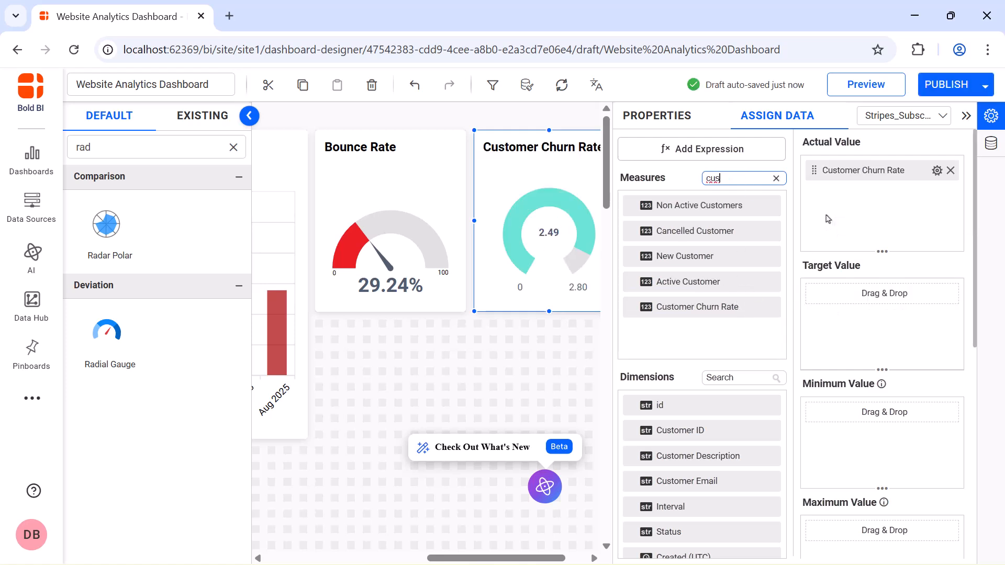
Step: Append a % sign to the right of the Customer Churn Rate value's number format
{"action": "left_click", "coordinate": [937, 170]}
{"action": "left_click", "coordinate": [932, 249]}
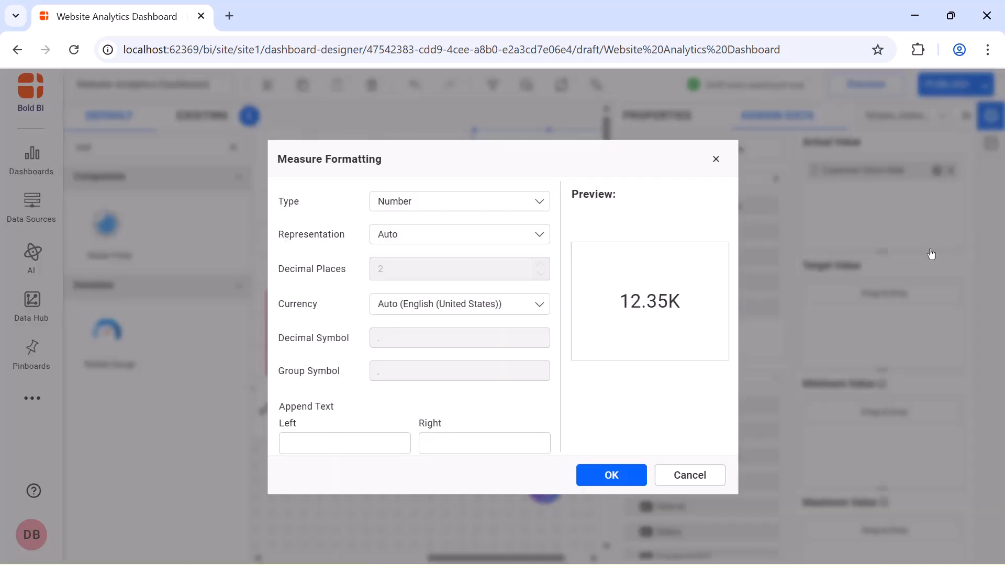
{"action": "left_click", "coordinate": [532, 441]}
{"action": "type", "text": "%"}
{"action": "left_click", "coordinate": [581, 472]}
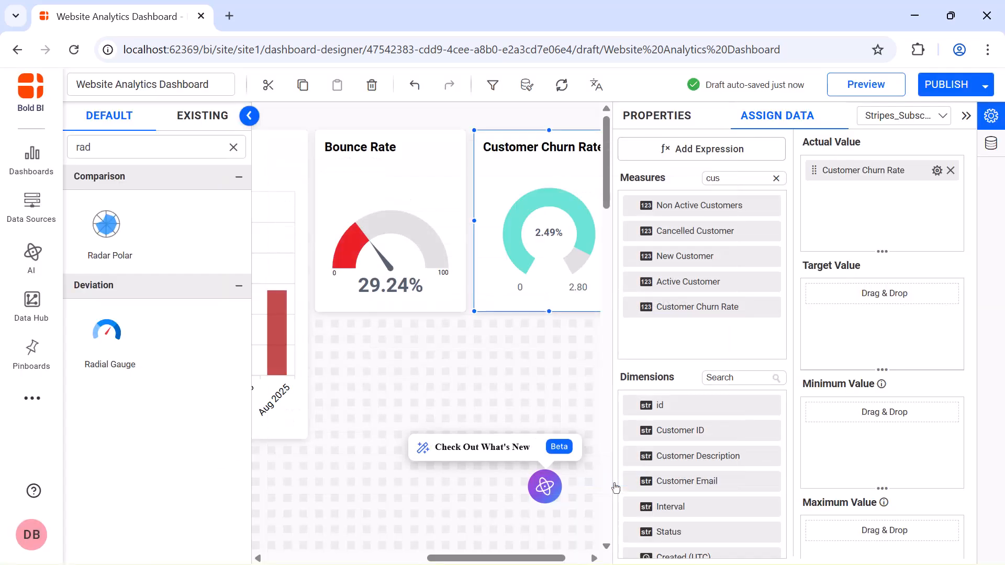
Step: Change the Customer Churn Rate gauge to the Half Circle type, set its maximum value to 100, and enable animation
{"action": "left_click", "coordinate": [681, 116]}
{"action": "left_click", "coordinate": [796, 196]}
{"action": "left_click", "coordinate": [795, 215]}
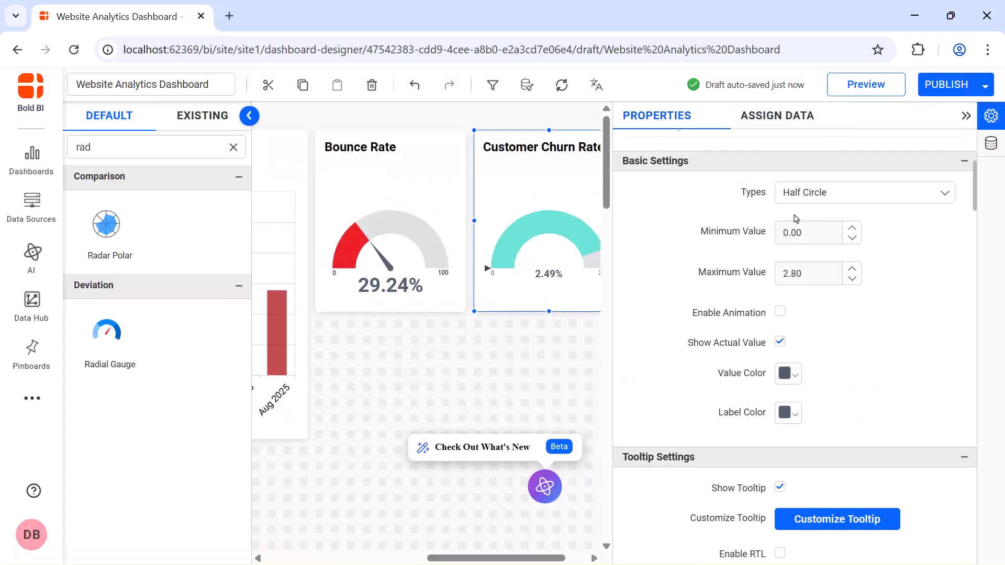
{"action": "double_click", "coordinate": [801, 272]}
{"action": "type", "text": "100"}
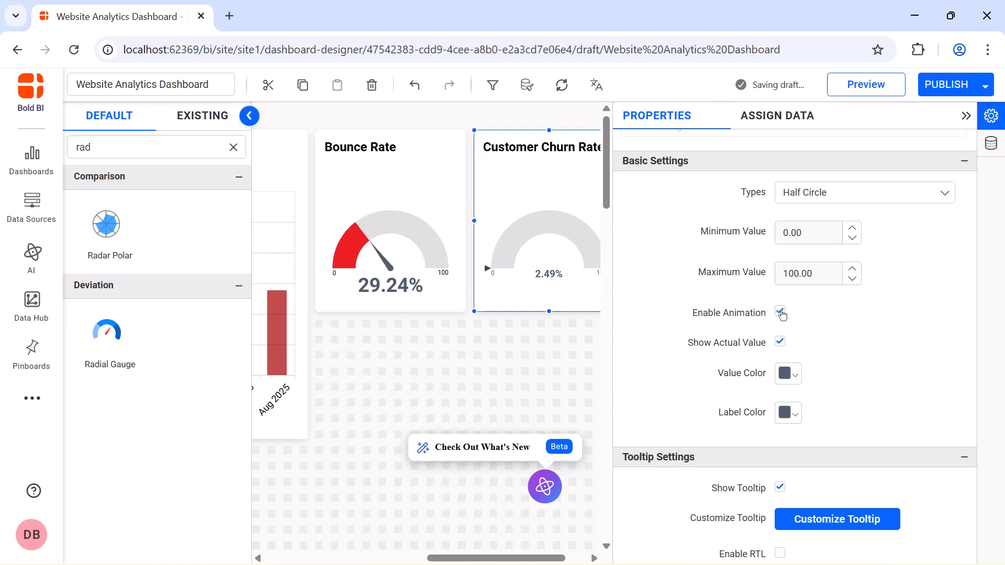
Step: Set the Customer Churn Rate gauge's value pointer to Range with Needle
{"action": "scroll", "coordinate": [838, 251], "scroll_direction": "down", "scroll_amount": 5}
{"action": "left_click", "coordinate": [879, 215]}
{"action": "left_click", "coordinate": [883, 282]}
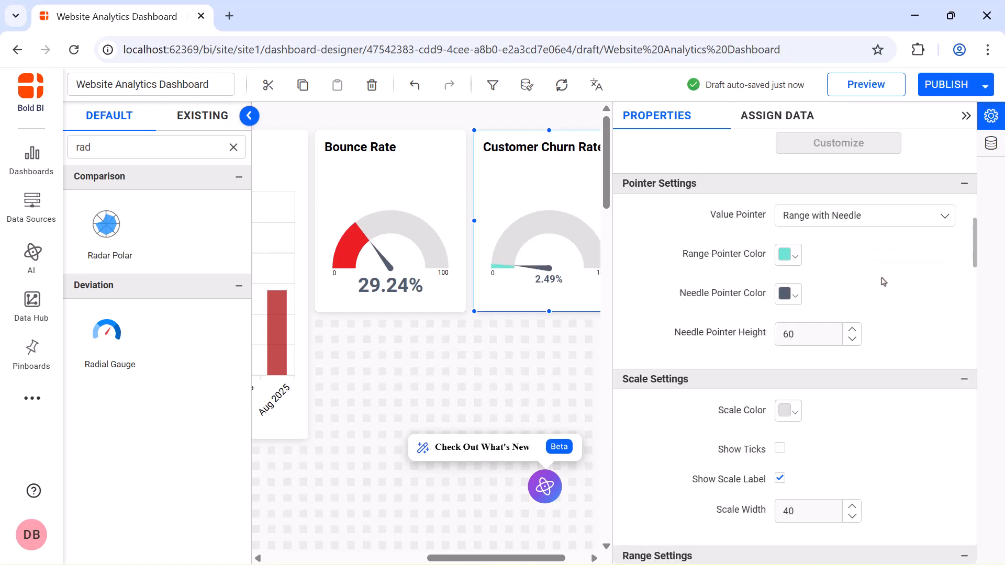
Step: Set the Customer Churn Rate gauge's range pointer color to light yellow, rgba(248,238,107,1)
{"action": "left_click", "coordinate": [796, 259]}
{"action": "left_click", "coordinate": [841, 315]}
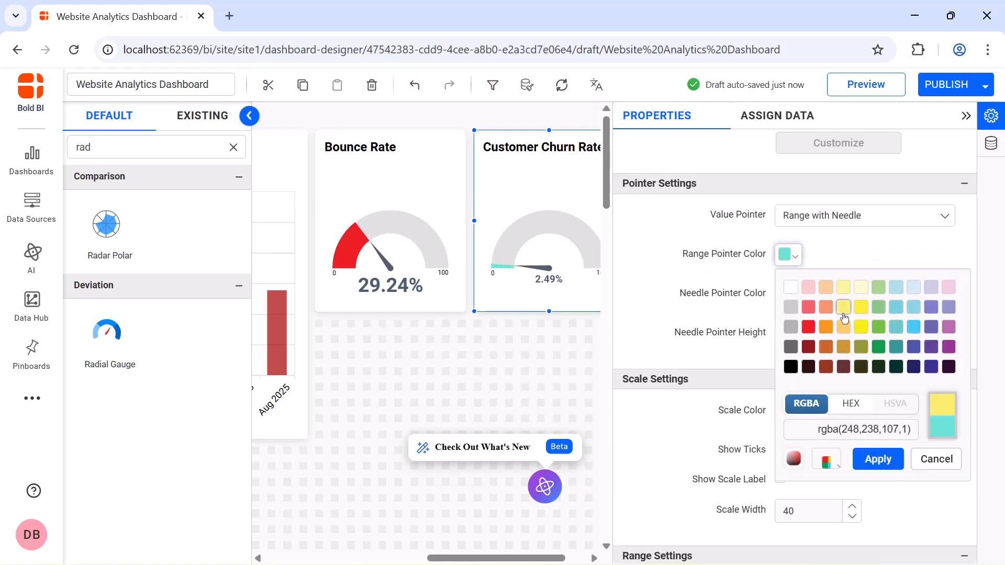
{"action": "left_click", "coordinate": [875, 457]}
Step: Turn off auto font sizing for the gauge's actual value and title, setting their font sizes to 25 and 16
{"action": "scroll", "coordinate": [784, 347], "scroll_direction": "down", "scroll_amount": 10}
{"action": "left_click", "coordinate": [781, 340]}
{"action": "double_click", "coordinate": [796, 374]}
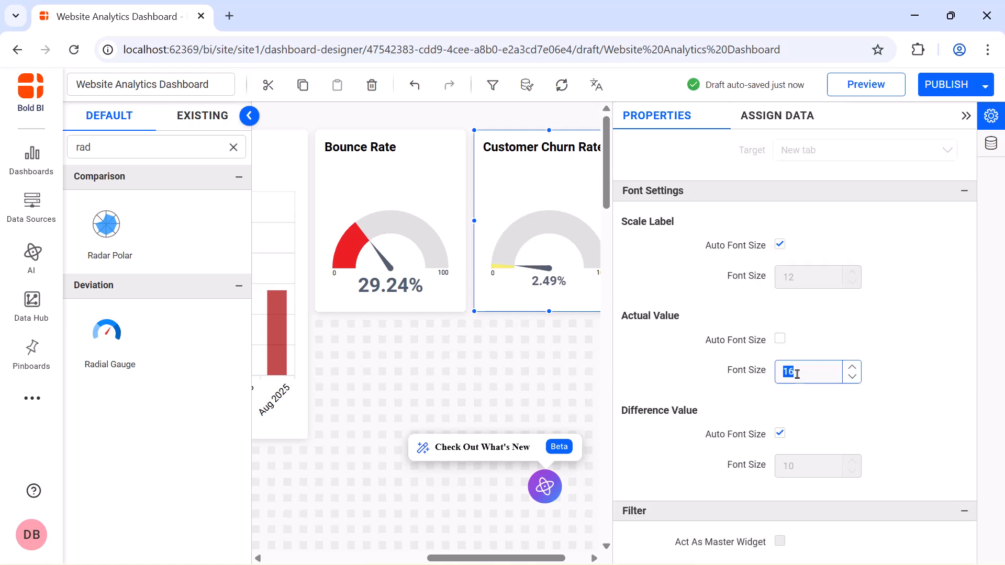
{"action": "type", "text": "25"}
{"action": "scroll", "coordinate": [795, 373], "scroll_direction": "down", "scroll_amount": 9}
{"action": "left_click", "coordinate": [781, 292]}
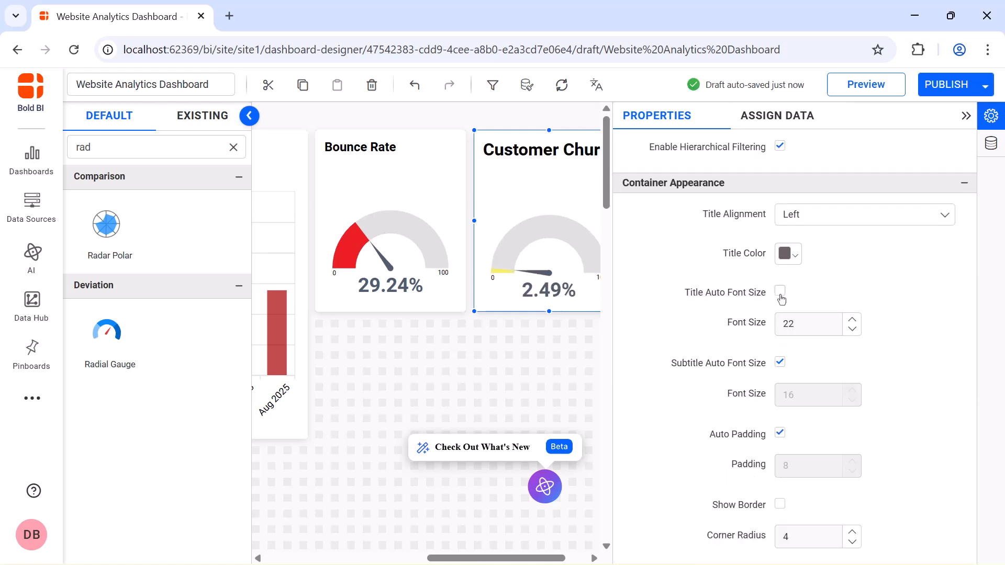
{"action": "double_click", "coordinate": [791, 323]}
{"action": "type", "text": "16"}
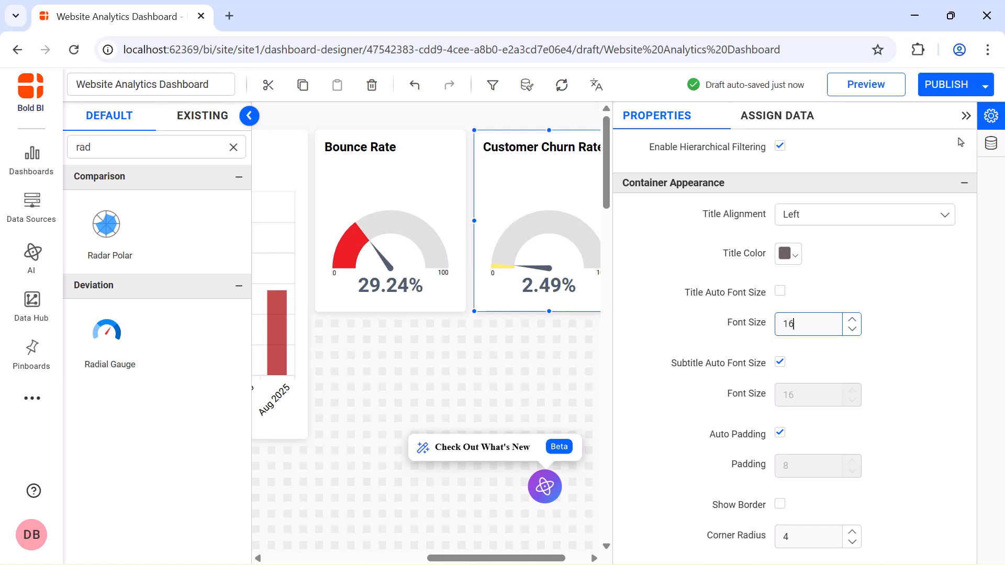
{"action": "left_click", "coordinate": [966, 117]}
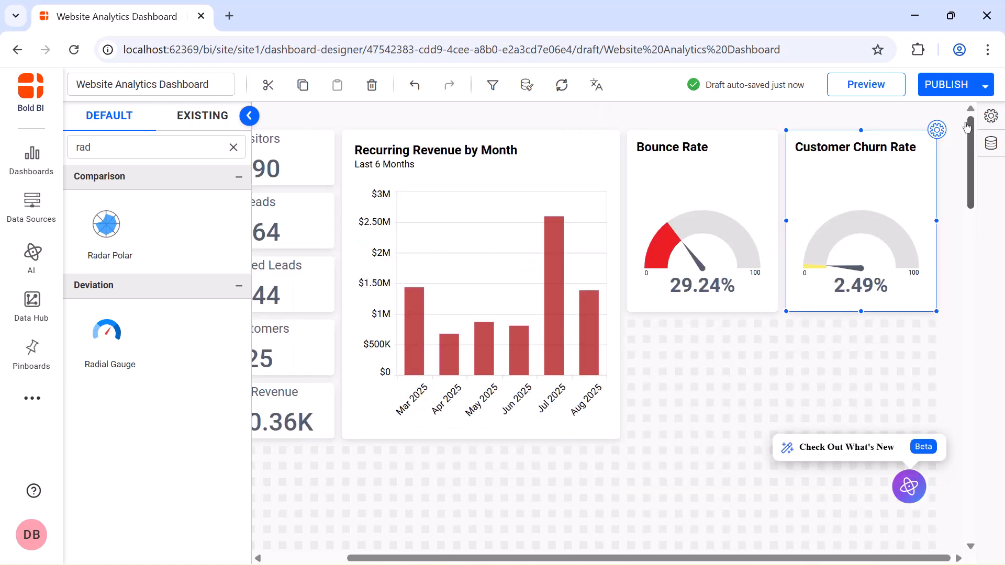
Step: Add a Number Card below the Bounce Rate gauge and name it "Annual Recurring Revenue (ARR)"
{"action": "left_click", "coordinate": [234, 148]}
{"action": "type", "text": "num"}
{"action": "left_click_drag", "start_coordinate": [115, 227], "coordinate": [780, 329]}
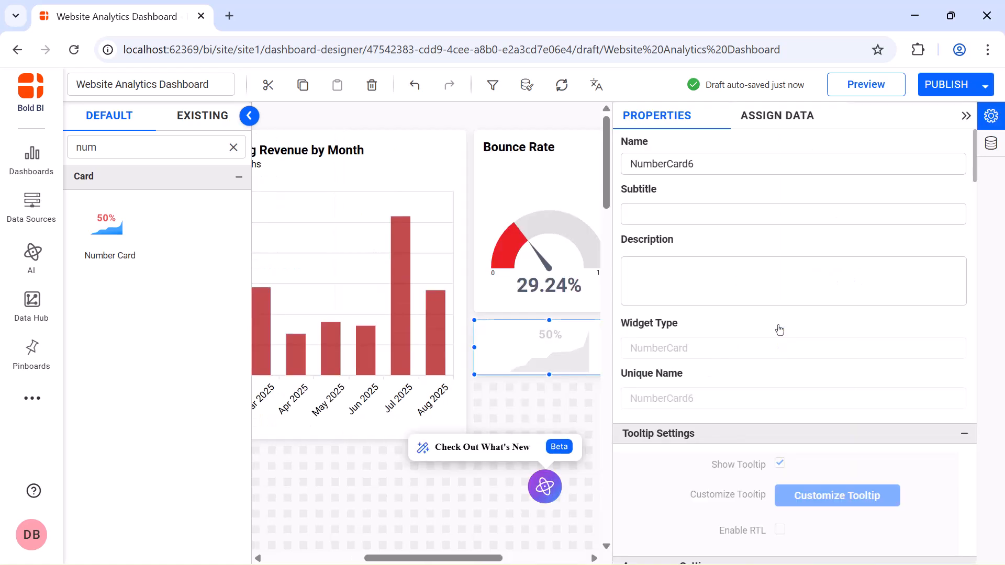
{"action": "triple_click", "coordinate": [801, 165]}
{"action": "key", "text": "BackSpace"}
{"action": "type", "text": "Annual Recurring Revenue (ARR)"}
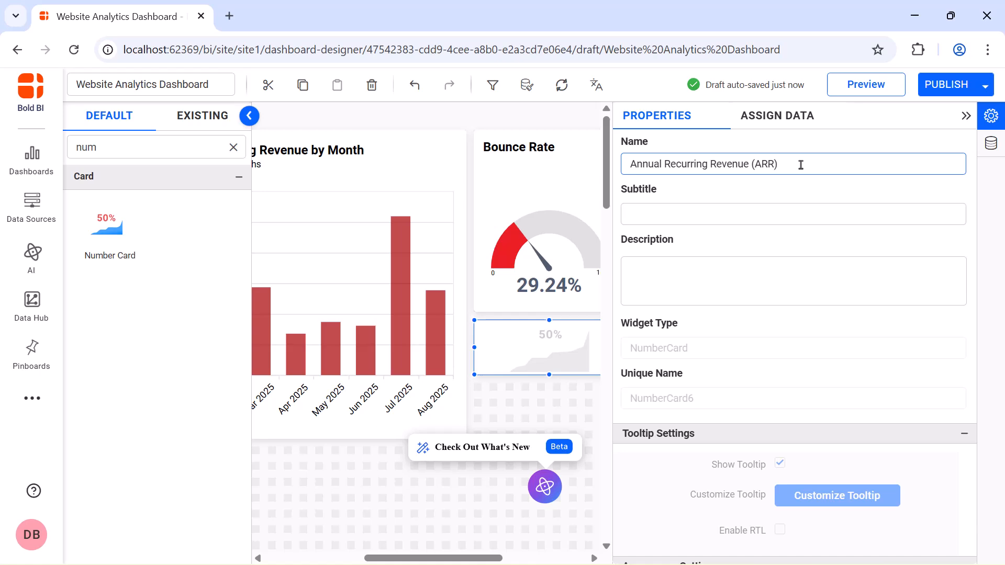
Step: Create an expression named ARR with the formula SUM([MRR])*12 and save it
{"action": "left_click", "coordinate": [795, 120]}
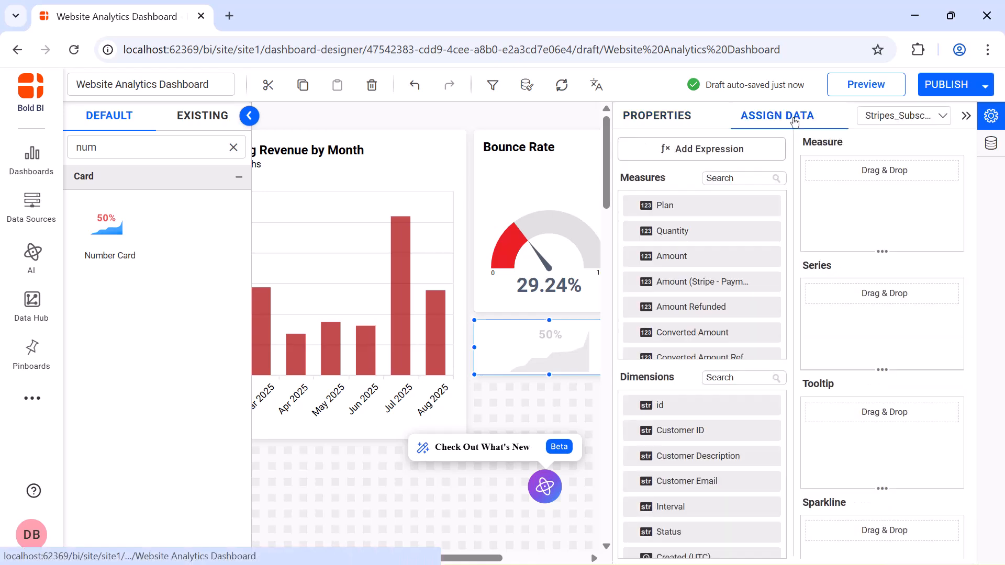
{"action": "left_click", "coordinate": [770, 148]}
{"action": "double_click", "coordinate": [405, 168]}
{"action": "type", "text": "ARR"}
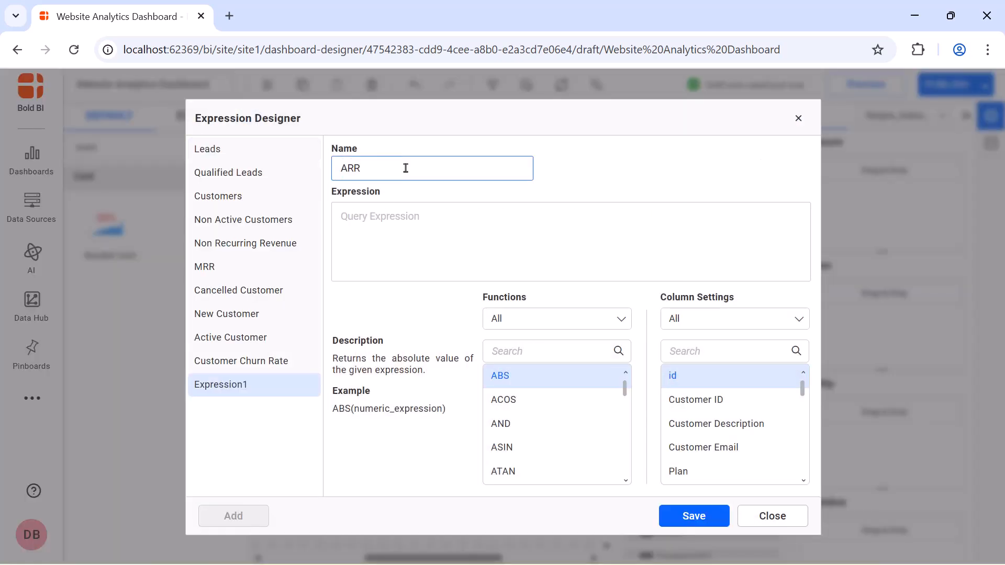
{"action": "left_click", "coordinate": [400, 214]}
{"action": "type", "text": "SUM([MRR])*12"}
{"action": "left_click", "coordinate": [694, 516]}
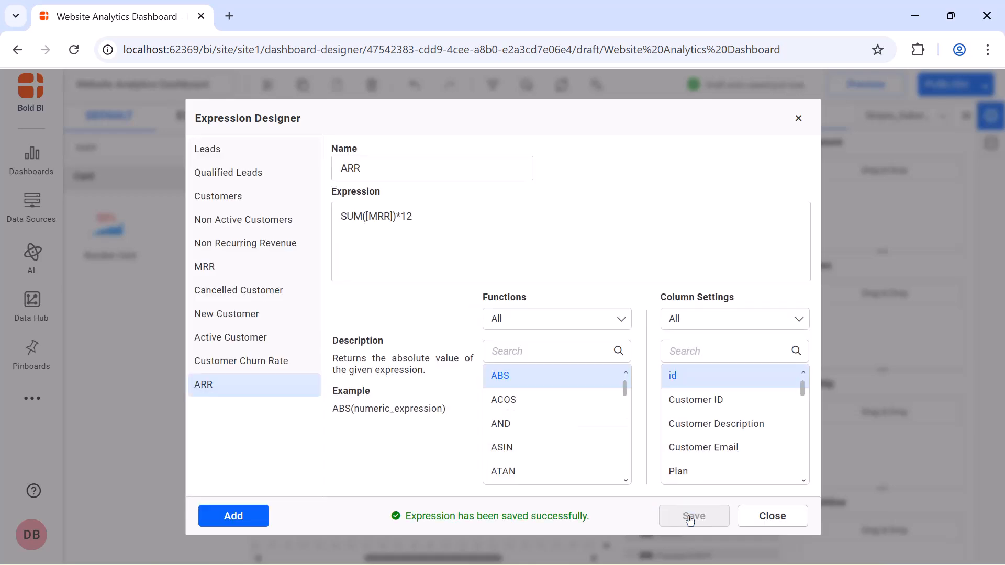
{"action": "left_click", "coordinate": [798, 118]}
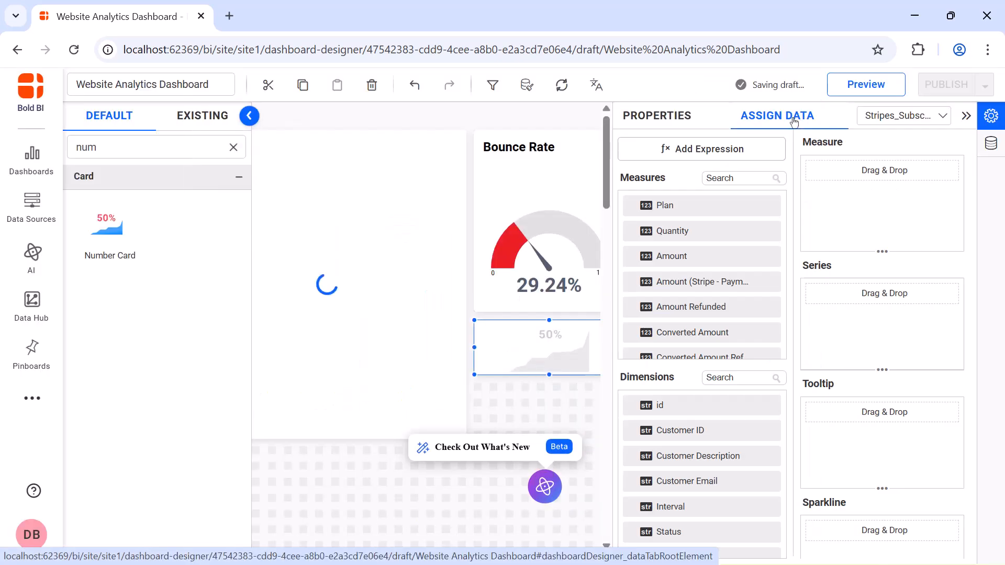
Step: Find the ARR expression and assign it as the new number card's measure
{"action": "left_click", "coordinate": [764, 178]}
{"action": "type", "text": "arr"}
{"action": "left_click_drag", "start_coordinate": [764, 204], "coordinate": [820, 185]}
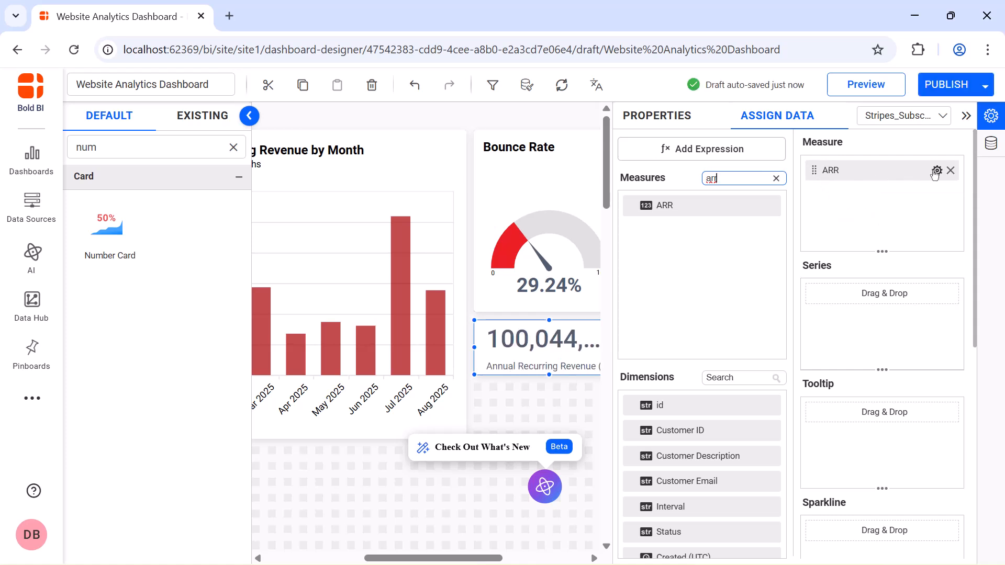
Step: Format the ARR measure as Currency with Auto representation
{"action": "left_click", "coordinate": [937, 171]}
{"action": "left_click", "coordinate": [922, 243]}
{"action": "left_click", "coordinate": [503, 202]}
{"action": "left_click", "coordinate": [505, 256]}
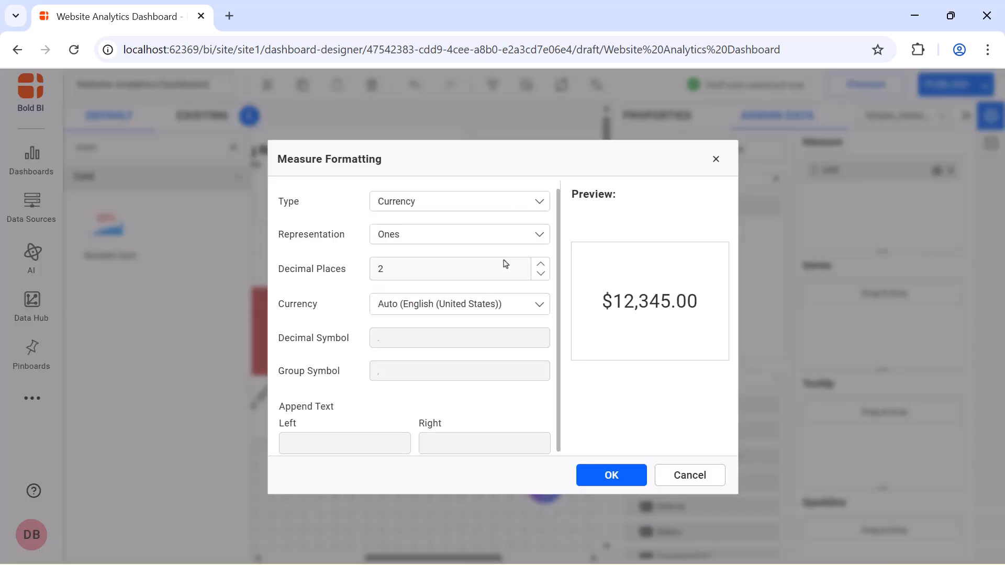
{"action": "left_click", "coordinate": [508, 238]}
{"action": "left_click", "coordinate": [503, 273]}
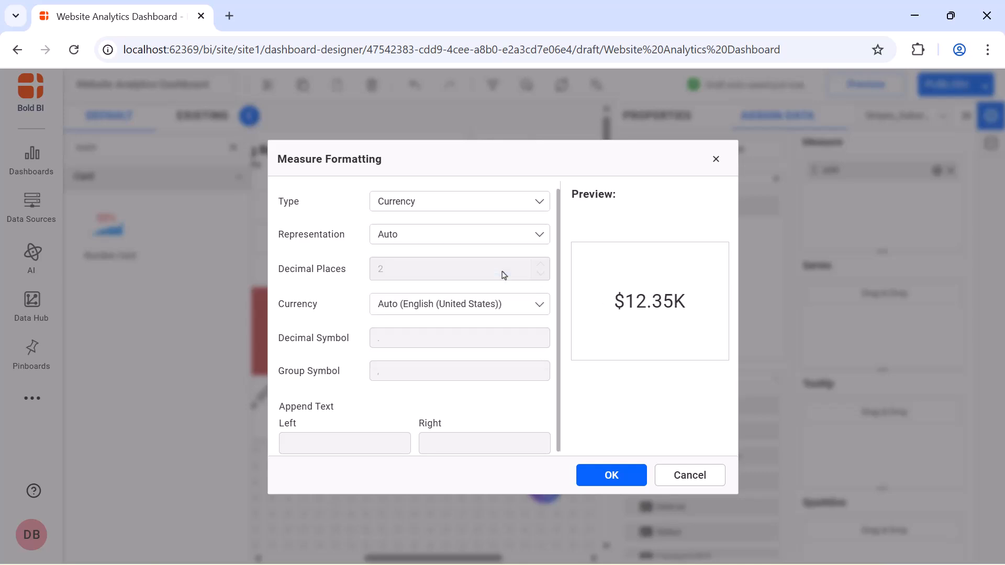
{"action": "left_click", "coordinate": [612, 477]}
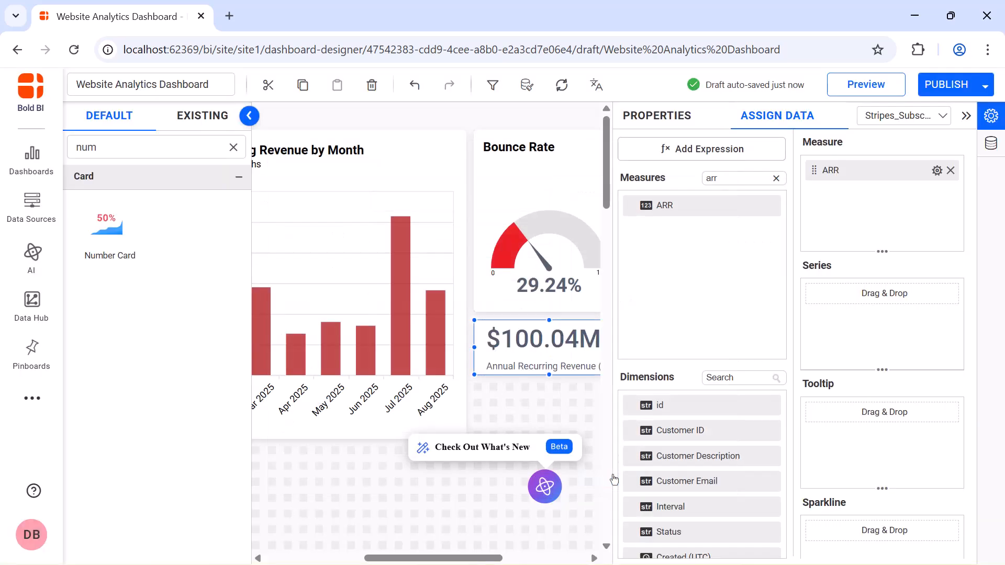
Step: Center the ARR card's content horizontally and set its measure font size to 32 with auto font size off
{"action": "left_click", "coordinate": [657, 115]}
{"action": "scroll", "coordinate": [833, 285], "scroll_direction": "down", "scroll_amount": 5}
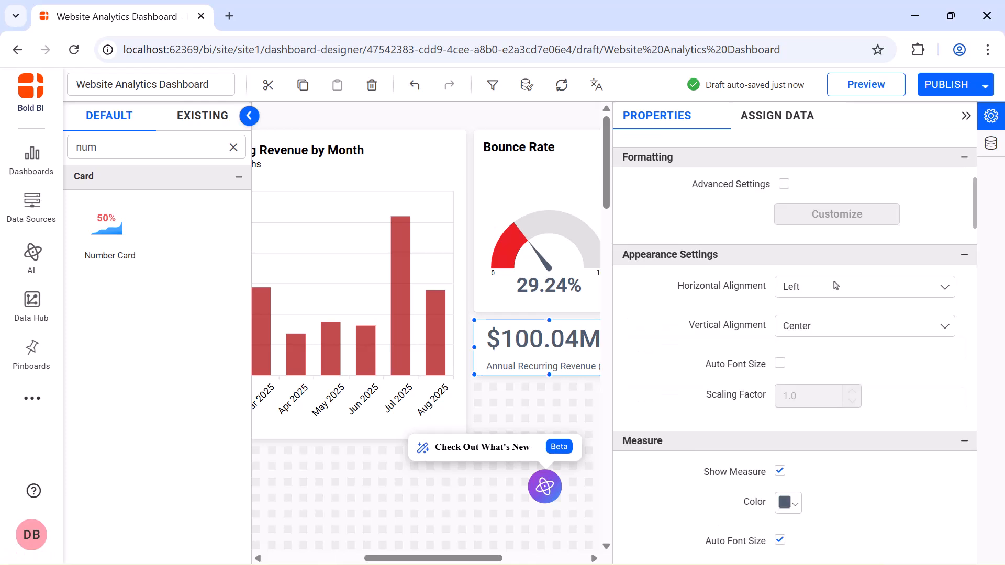
{"action": "left_click", "coordinate": [832, 286]}
{"action": "left_click", "coordinate": [797, 332]}
{"action": "scroll", "coordinate": [838, 331], "scroll_direction": "down", "scroll_amount": 5}
{"action": "left_click", "coordinate": [780, 263]}
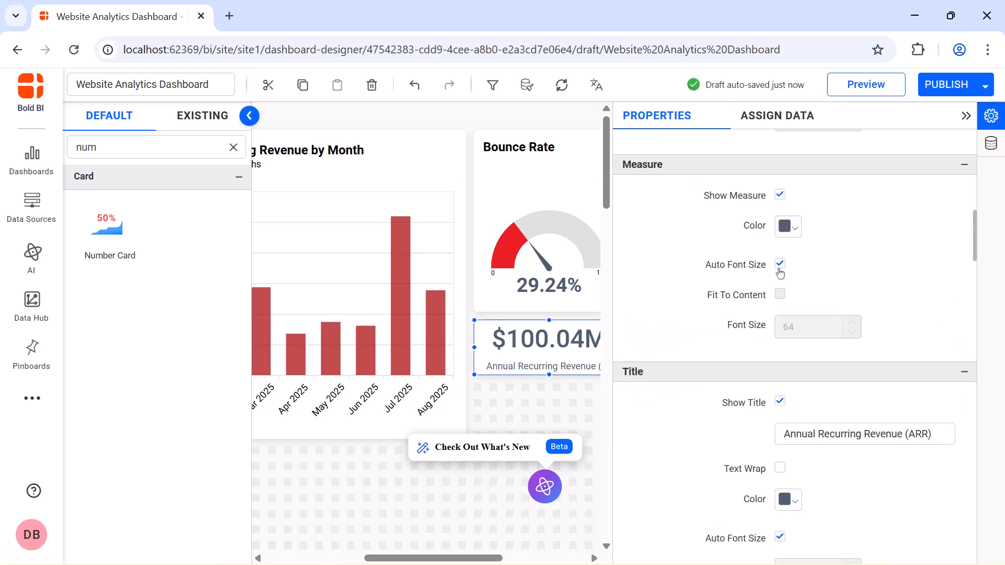
{"action": "left_click", "coordinate": [816, 328]}
{"action": "key", "text": "Return"}
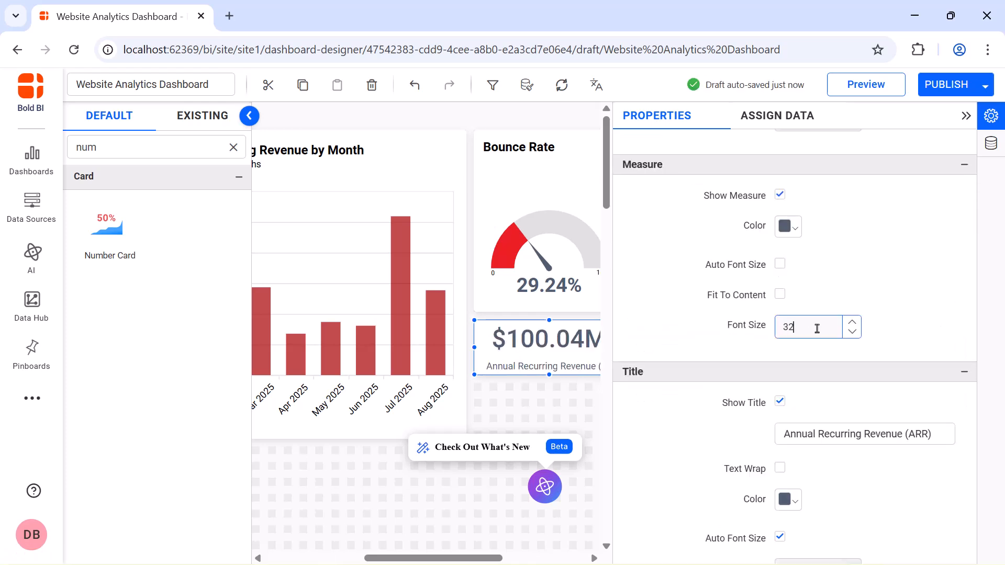
Step: Turn off auto font size for the ARR card's title, keeping size 16, and position the title at the top
{"action": "scroll", "coordinate": [806, 335], "scroll_direction": "down", "scroll_amount": 3}
{"action": "left_click", "coordinate": [780, 357]}
{"action": "left_click", "coordinate": [829, 428]}
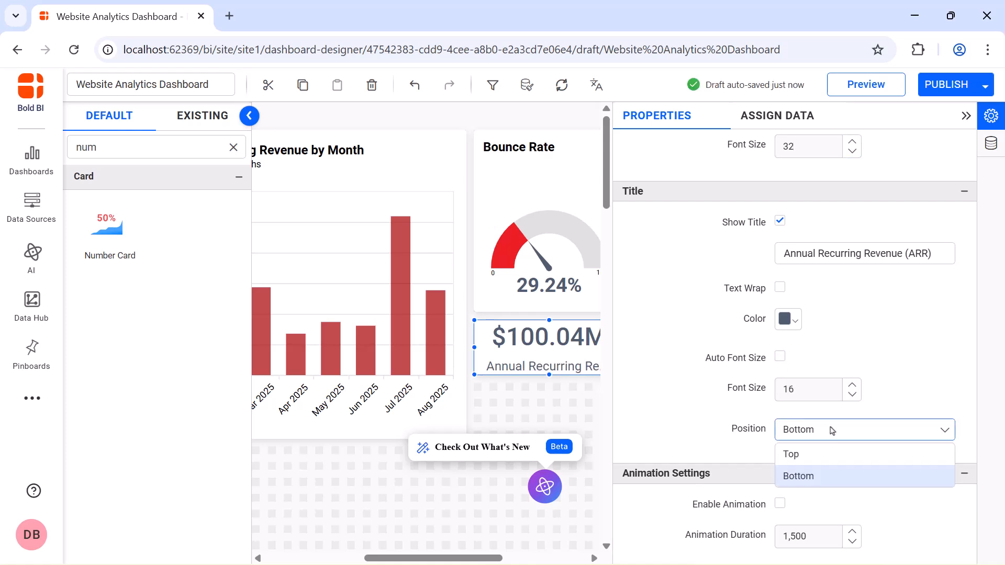
{"action": "left_click", "coordinate": [832, 454]}
Step: Enable animation on the ARR card and close its settings
{"action": "scroll", "coordinate": [781, 328], "scroll_direction": "down", "scroll_amount": 3}
{"action": "left_click", "coordinate": [780, 321]}
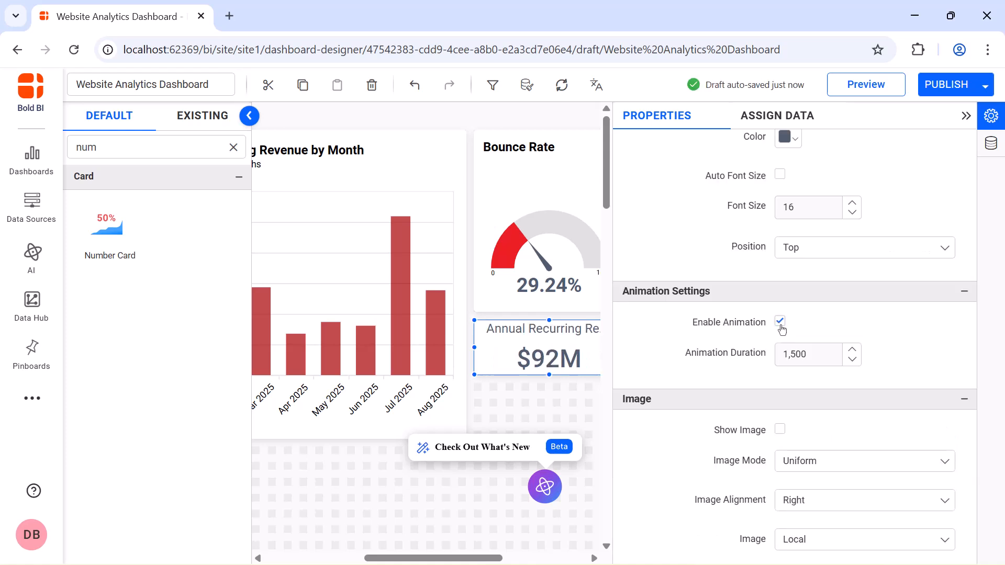
{"action": "left_click", "coordinate": [966, 116]}
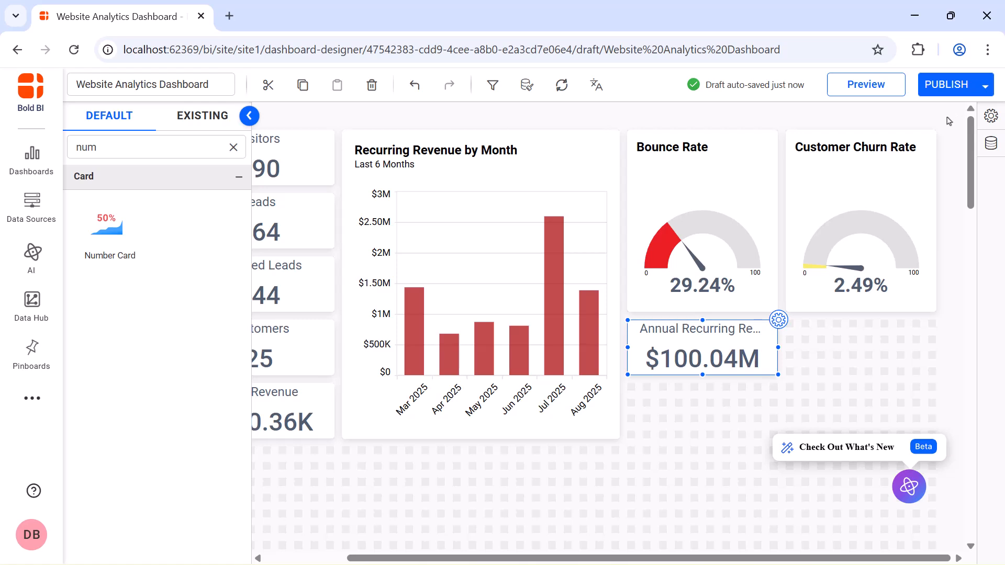
Step: Add a Number Card below the Customer Churn Rate gauge, match the gauge's width, and name it "Customer Lifetime Value (CLTV)"
{"action": "left_click_drag", "start_coordinate": [112, 241], "coordinate": [791, 325]}
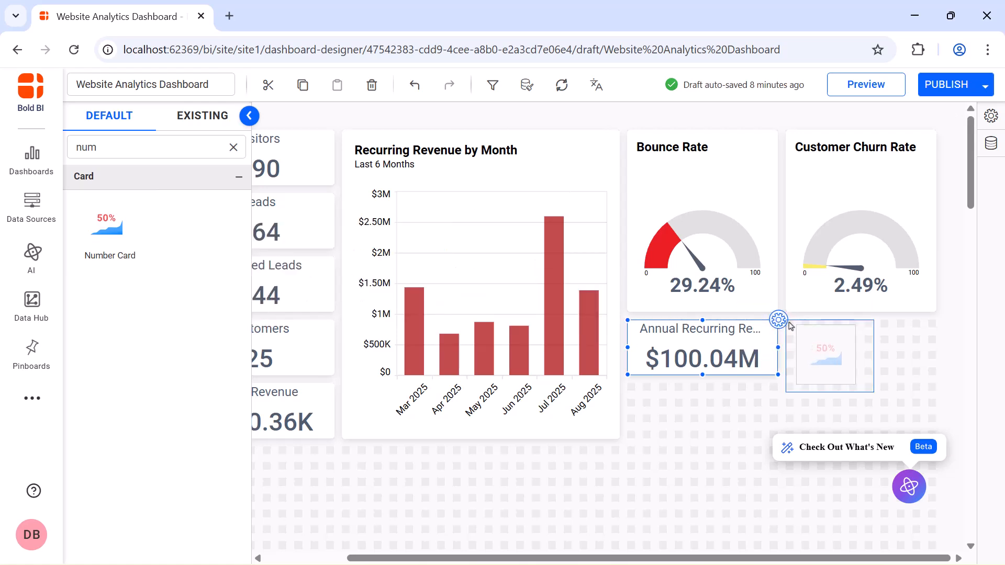
{"action": "left_click_drag", "start_coordinate": [871, 389], "coordinate": [932, 372]}
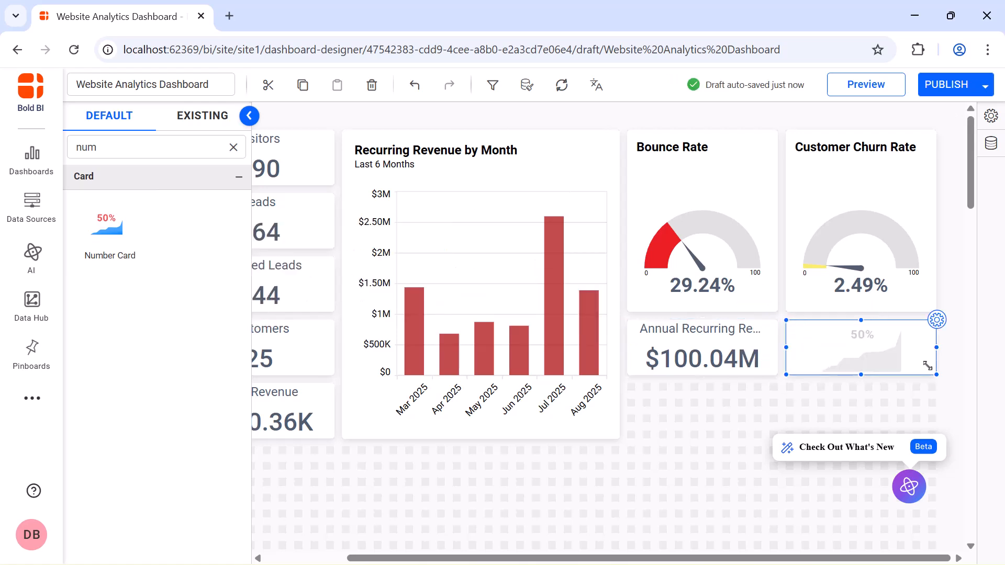
{"action": "left_click", "coordinate": [937, 319]}
{"action": "triple_click", "coordinate": [859, 159]}
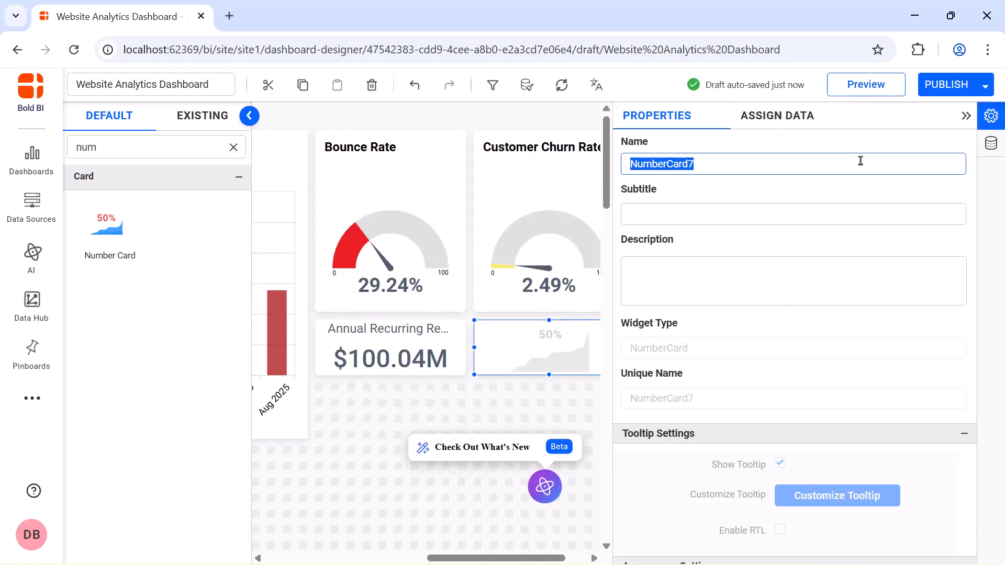
{"action": "type", "text": "Customer Lifetime Value (CLTV)"}
Step: Create an expression named Average Revenue with the formula SUM([Amount])/COUNT([Customers]) and save it
{"action": "left_click", "coordinate": [799, 119]}
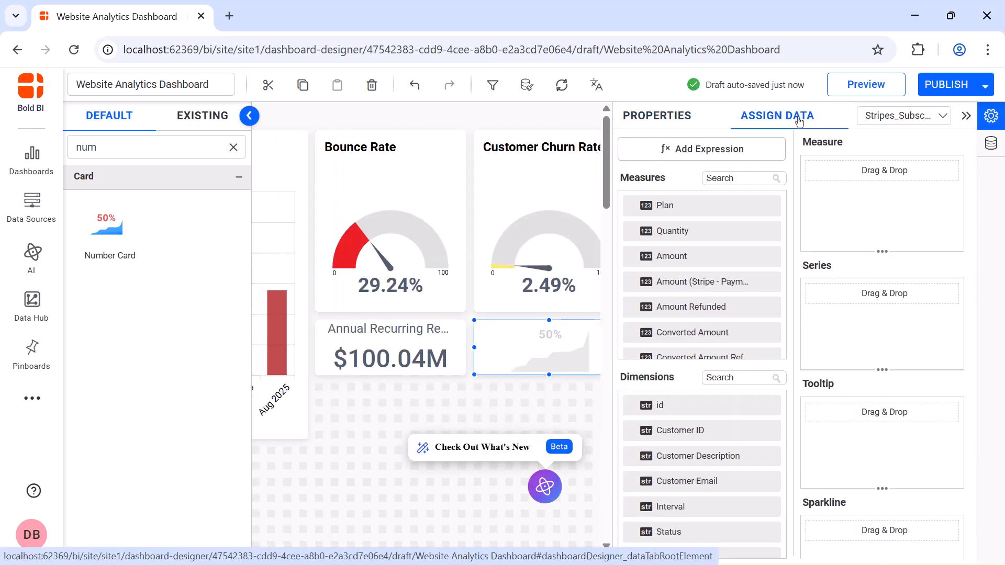
{"action": "left_click", "coordinate": [773, 152]}
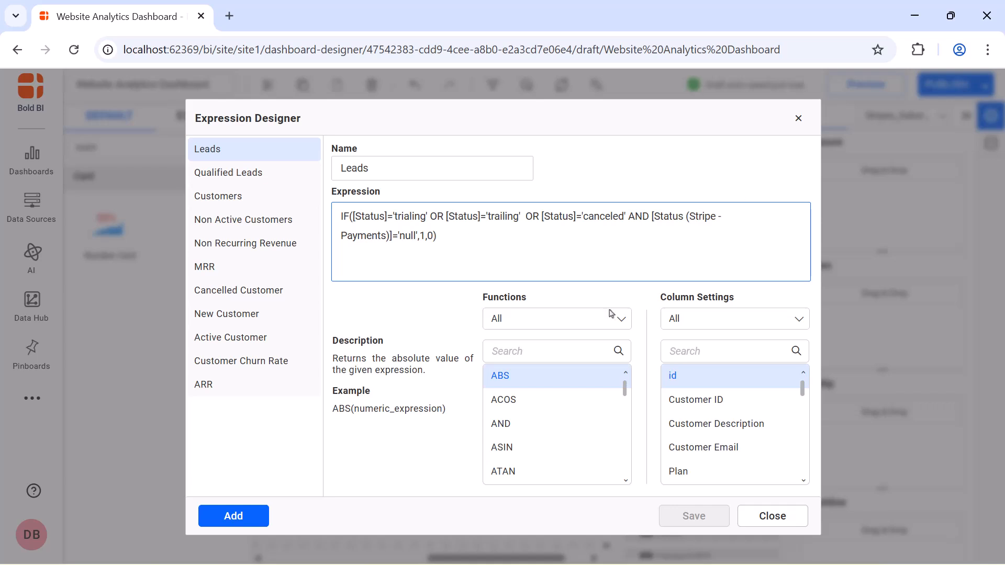
{"action": "left_click", "coordinate": [253, 518]}
{"action": "double_click", "coordinate": [426, 171]}
{"action": "key", "text": "BackSpace"}
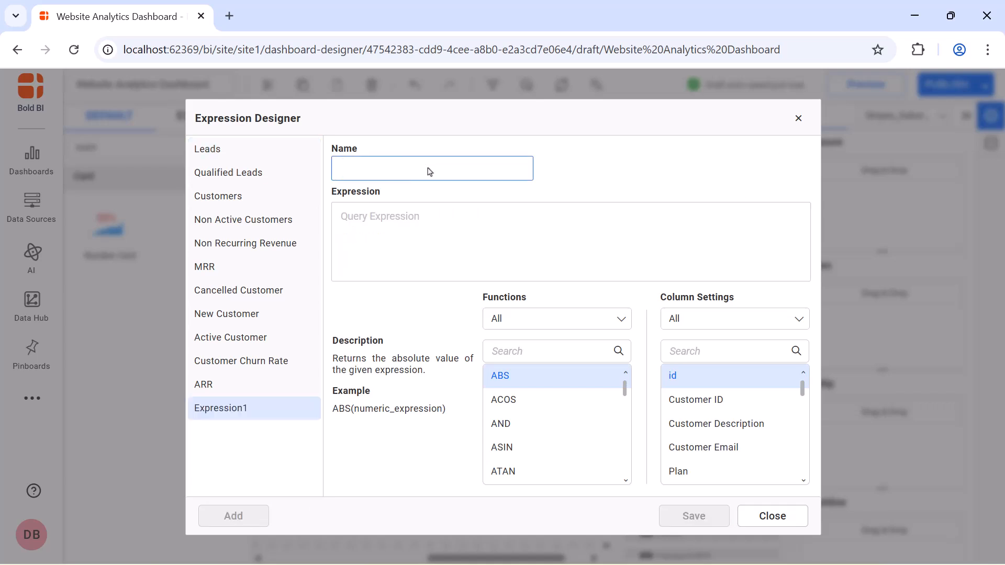
{"action": "type", "text": "Average Revenue"}
{"action": "left_click", "coordinate": [432, 219]}
{"action": "type", "text": "SUM([Amount])/COUNT([Customers])"}
{"action": "left_click", "coordinate": [684, 515]}
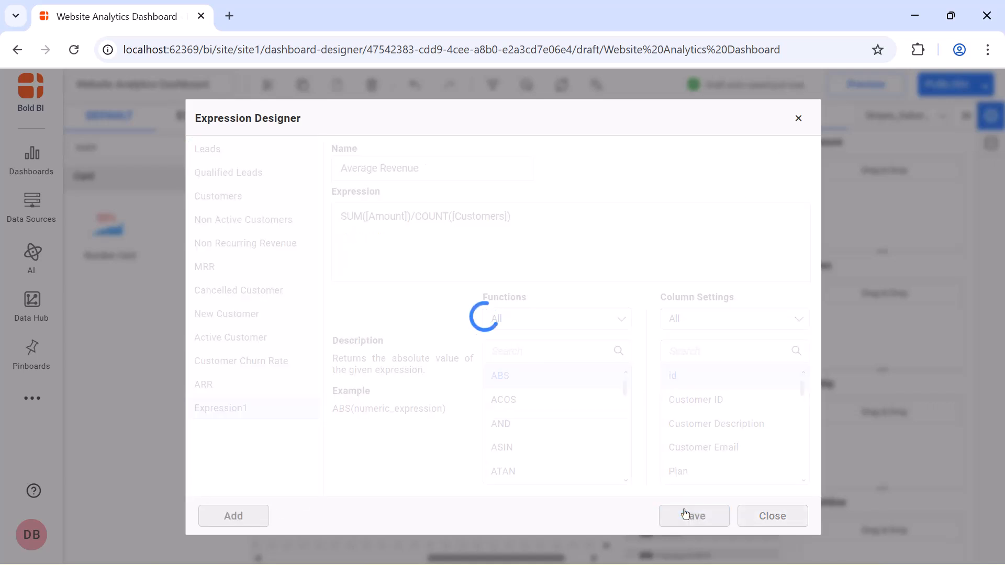
Step: Create an expression named LTV with the formula [Average Revenue]/[Customer Churn Rate], save it, and close the expression designer
{"action": "left_click", "coordinate": [248, 519]}
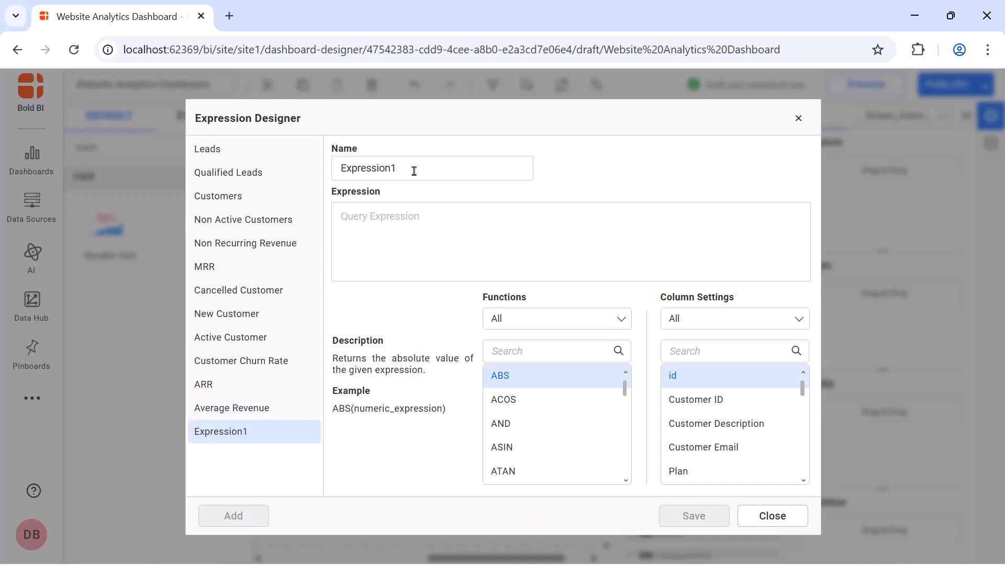
{"action": "type", "text": "LTV"}
{"action": "left_click", "coordinate": [420, 216]}
{"action": "type", "text": "[Average Revenue]/[Customer Churn Rate]"}
{"action": "left_click", "coordinate": [680, 514]}
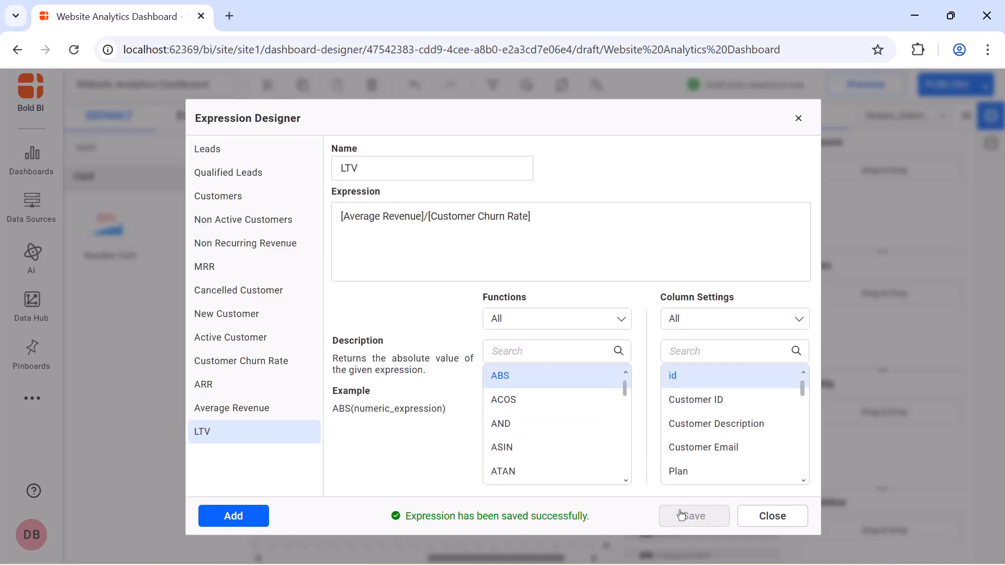
{"action": "left_click", "coordinate": [800, 120]}
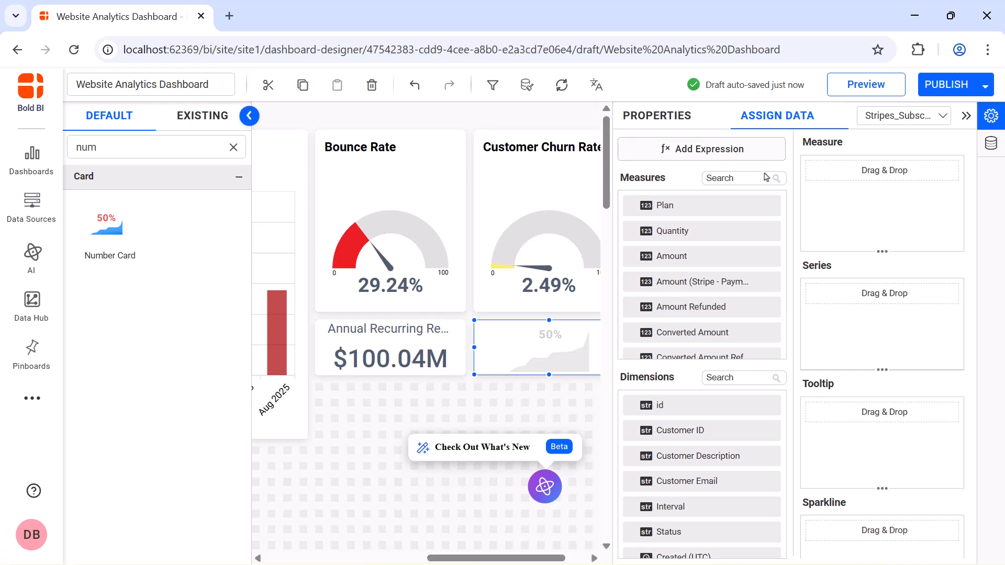
Step: Find the LTV expression and assign it as the Customer Lifetime Value card's measure
{"action": "left_click", "coordinate": [765, 180]}
{"action": "type", "text": "ltv"}
{"action": "left_click_drag", "start_coordinate": [760, 199], "coordinate": [823, 194]}
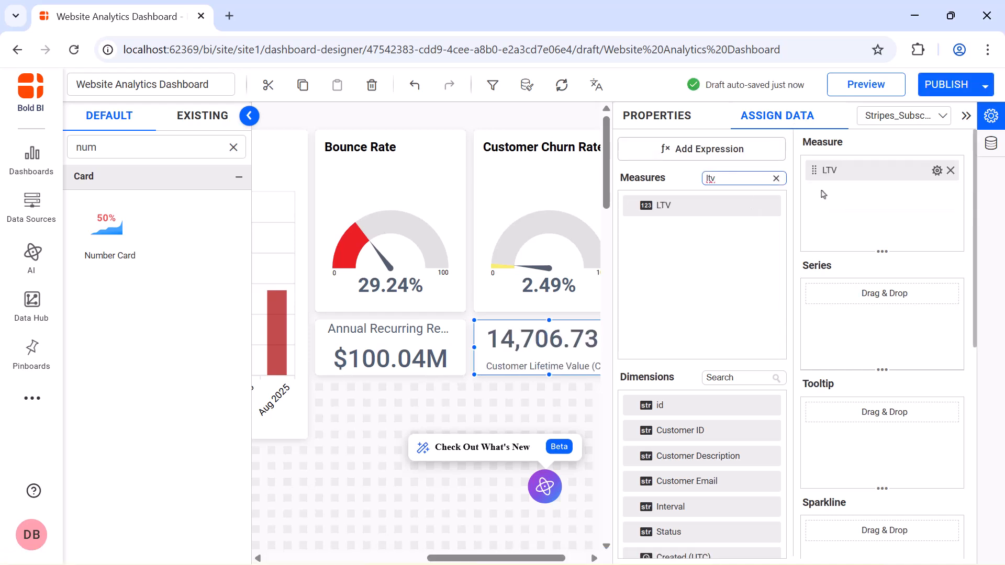
Step: Format the LTV measure as Currency with Auto representation and close the card's settings
{"action": "left_click", "coordinate": [937, 170]}
{"action": "left_click", "coordinate": [932, 243]}
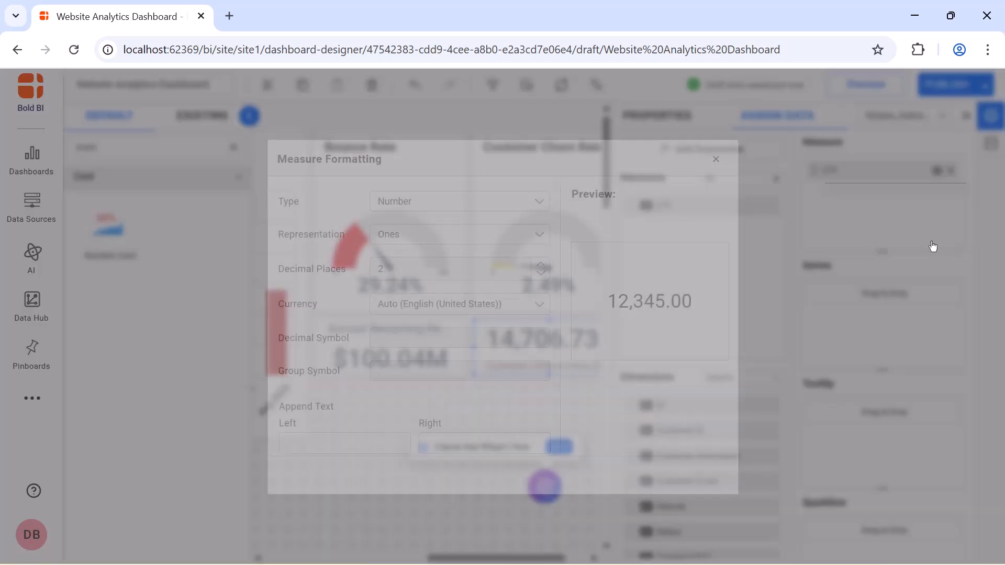
{"action": "left_click", "coordinate": [505, 200]}
{"action": "left_click", "coordinate": [503, 233]}
{"action": "left_click", "coordinate": [503, 238]}
{"action": "left_click", "coordinate": [503, 261]}
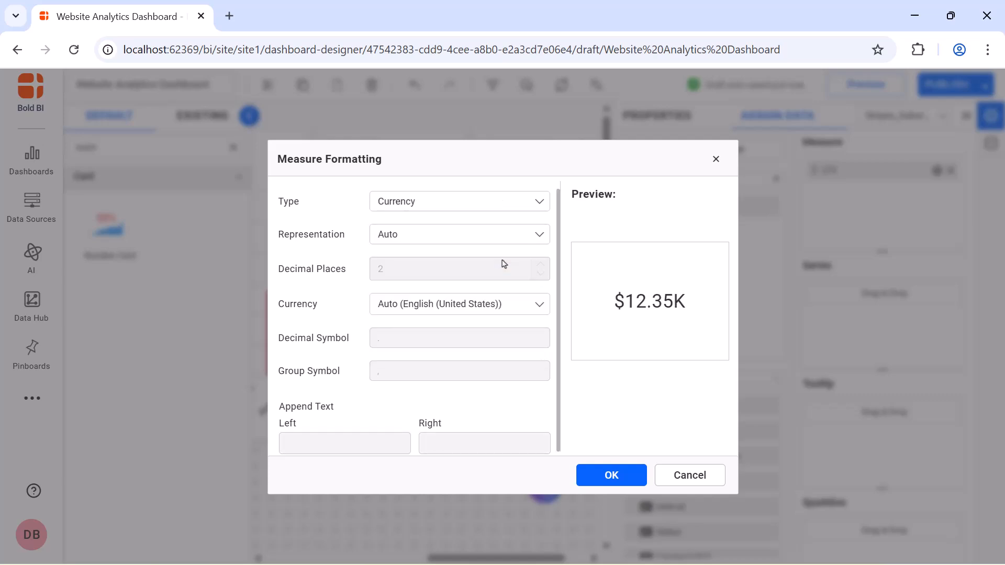
{"action": "left_click", "coordinate": [589, 475]}
{"action": "left_click", "coordinate": [966, 116]}
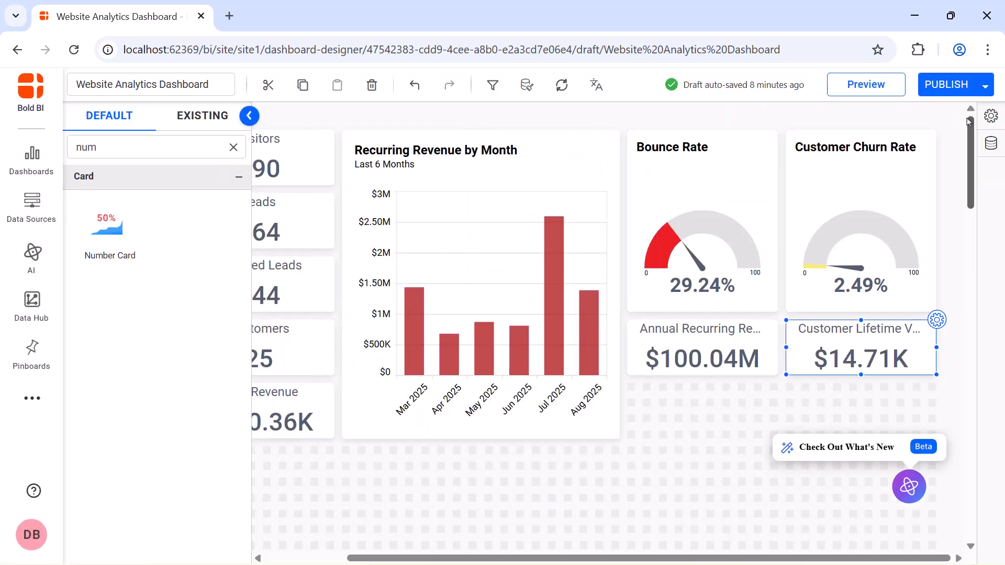
Step: Add a Number Card below the Annual Recurring Revenue card, match its width, and name it Avg. Order Value (AOV)
{"action": "left_click_drag", "start_coordinate": [108, 231], "coordinate": [630, 394]}
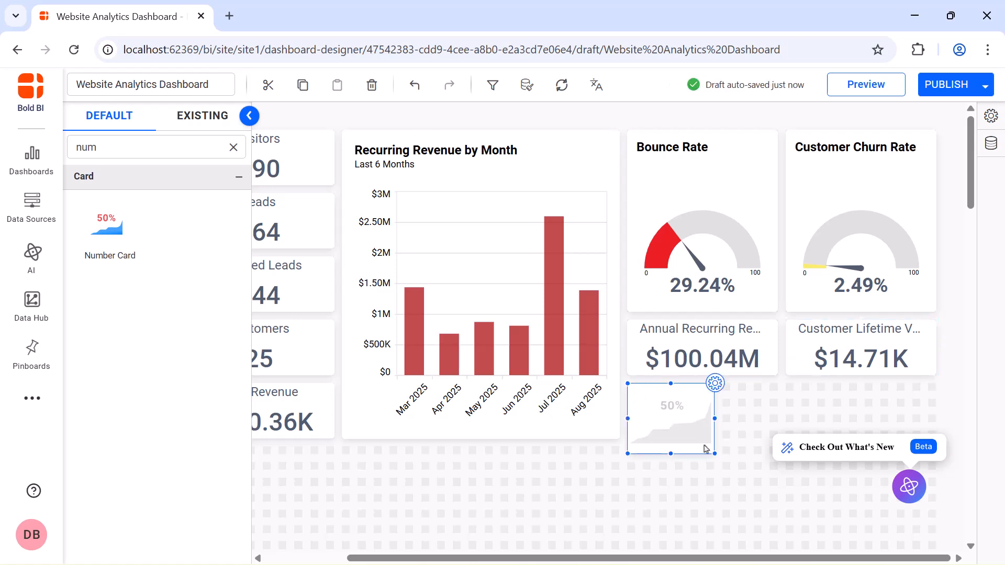
{"action": "left_click_drag", "start_coordinate": [715, 454], "coordinate": [779, 438]}
{"action": "left_click", "coordinate": [778, 384]}
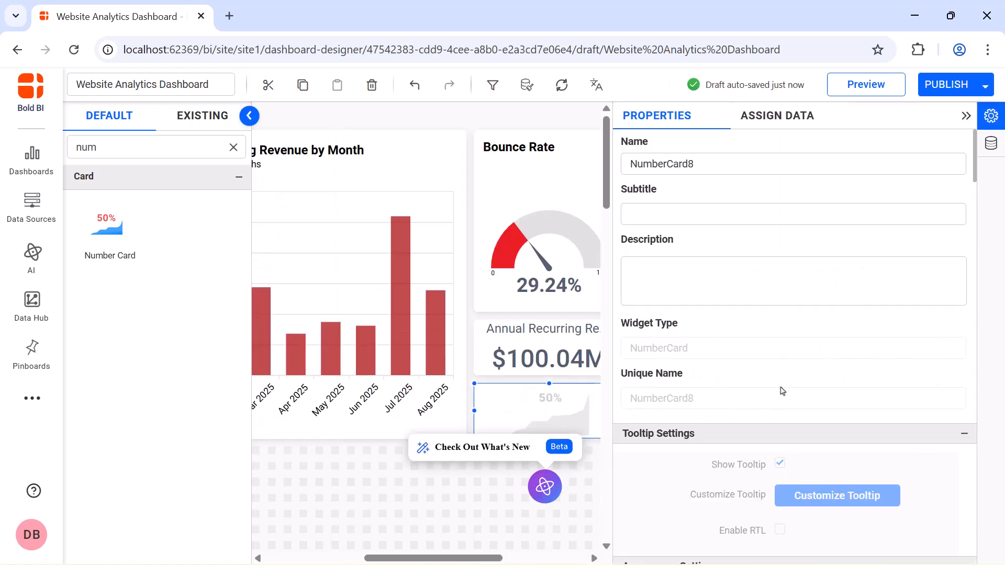
{"action": "left_click", "coordinate": [777, 166]}
{"action": "key", "text": "ctrl+a"}
{"action": "key", "text": "BackSpace"}
{"action": "type", "text": "Avg. Order Value (AOV)"}
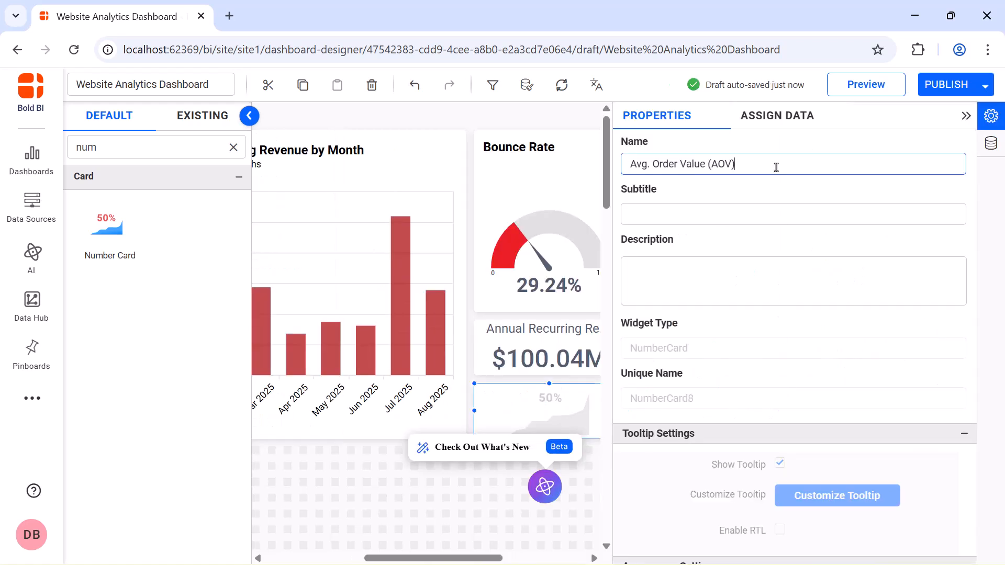
Step: Create an expression named AOV with the formula SUM([Amount])/COUNTD([Customers]), save it, and close the expression designer
{"action": "left_click", "coordinate": [783, 118]}
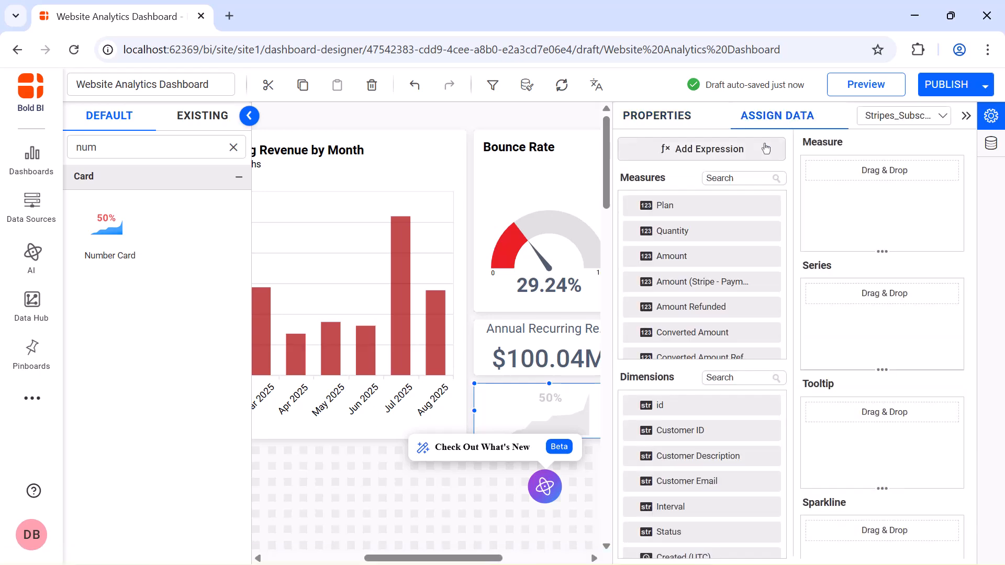
{"action": "left_click", "coordinate": [701, 146]}
{"action": "left_click", "coordinate": [232, 514]}
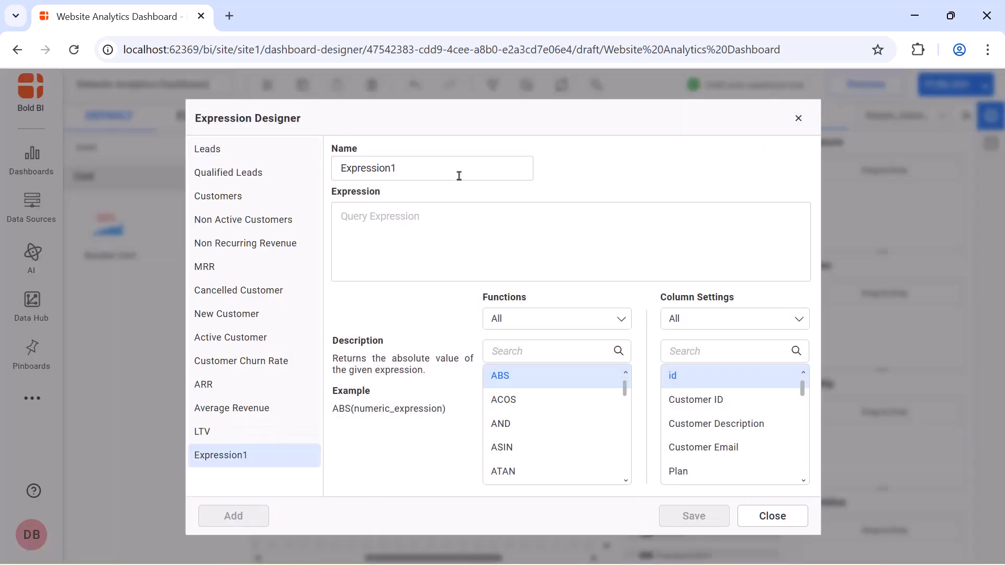
{"action": "double_click", "coordinate": [458, 175]}
{"action": "key", "text": "BackSpace"}
{"action": "type", "text": "AOV"}
{"action": "left_click", "coordinate": [457, 207]}
{"action": "type", "text": "SUM([Amount])/COUNTD([Customers])"}
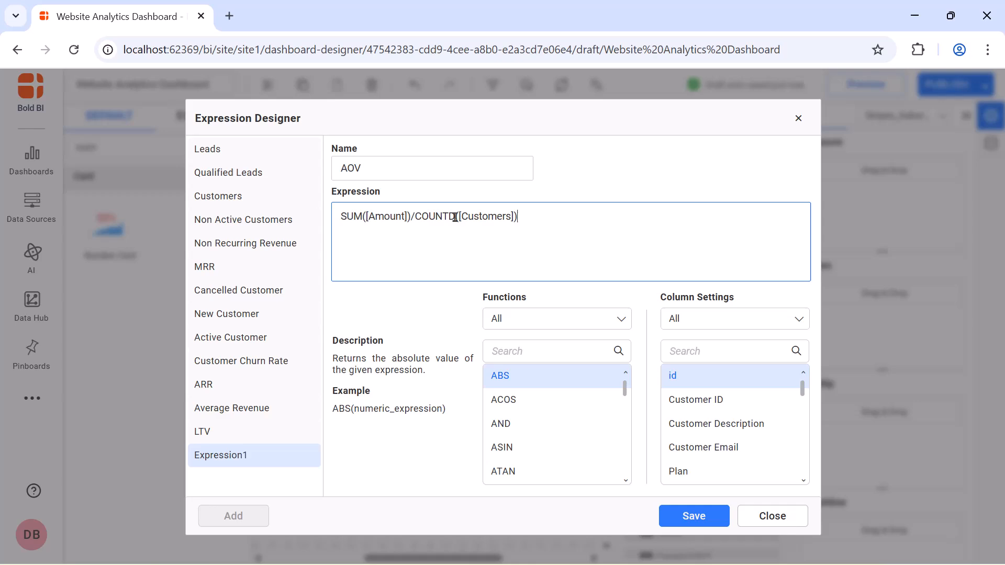
{"action": "left_click", "coordinate": [671, 517]}
{"action": "left_click", "coordinate": [799, 119]}
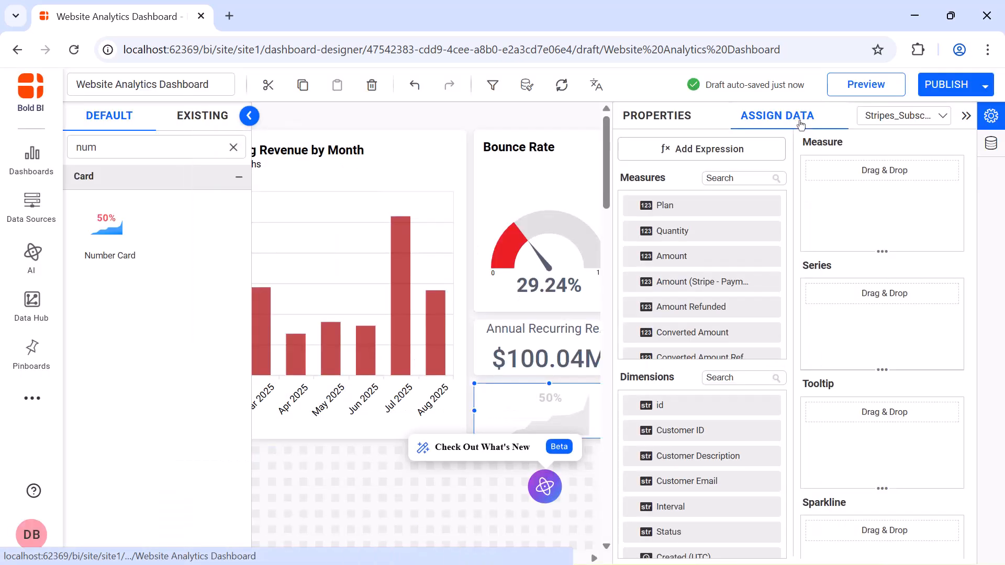
Step: Find the AOV expression and assign it as the Avg. Order Value card's measure
{"action": "left_click", "coordinate": [764, 176]}
{"action": "type", "text": "aov"}
{"action": "left_click_drag", "start_coordinate": [636, 205], "coordinate": [821, 182]}
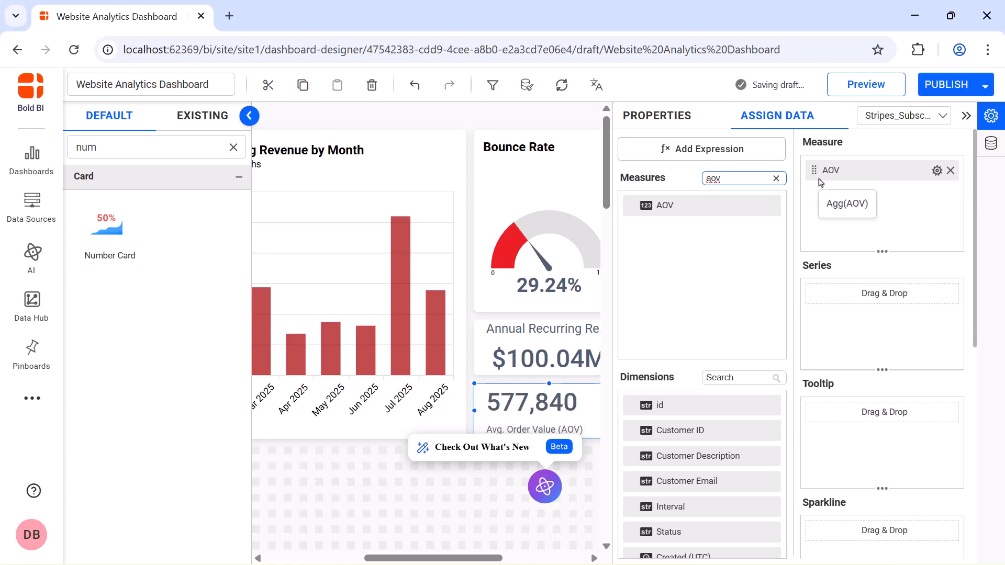
Step: Format the AOV measure as Currency with Auto representation and close the card's settings
{"action": "left_click", "coordinate": [938, 170]}
{"action": "left_click", "coordinate": [937, 242]}
{"action": "left_click", "coordinate": [524, 201]}
{"action": "left_click", "coordinate": [514, 253]}
{"action": "left_click", "coordinate": [514, 235]}
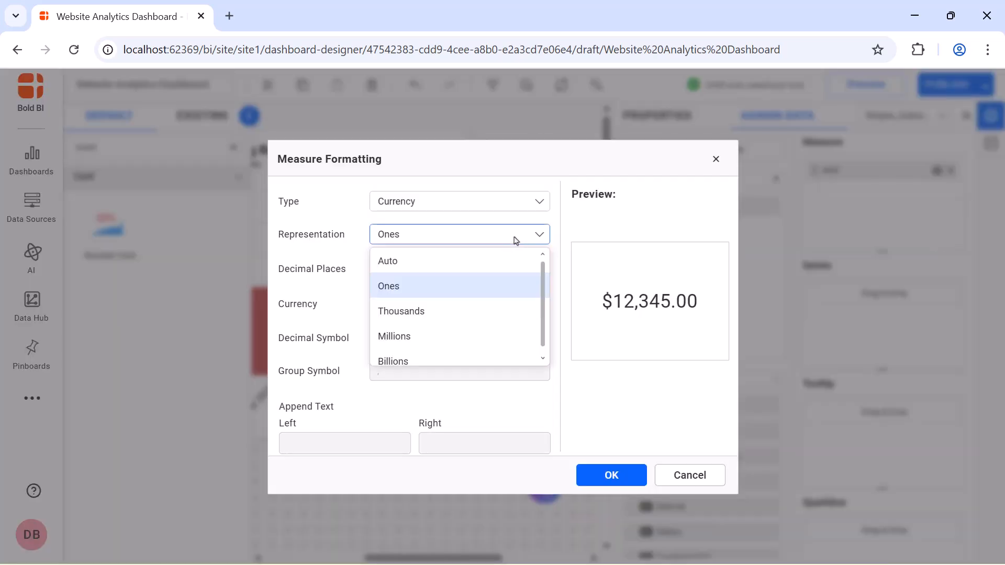
{"action": "left_click", "coordinate": [513, 261]}
{"action": "left_click", "coordinate": [612, 475]}
{"action": "left_click", "coordinate": [966, 116]}
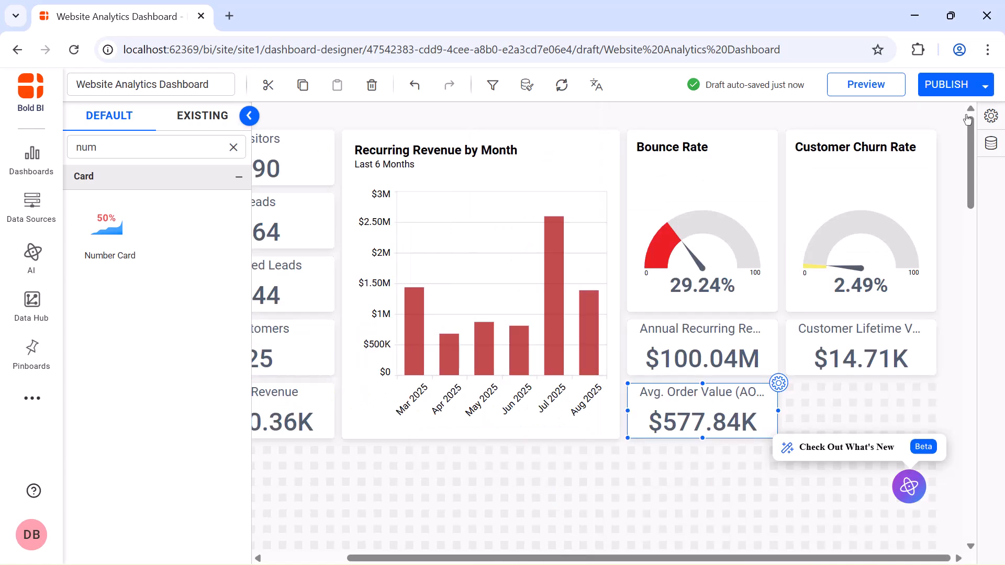
Step: Add a number card below the Customer Lifetime Value card and name it Completed Transactions
{"action": "left_click_drag", "start_coordinate": [116, 261], "coordinate": [925, 412]}
{"action": "scroll", "coordinate": [925, 411], "scroll_direction": "down", "scroll_amount": 1}
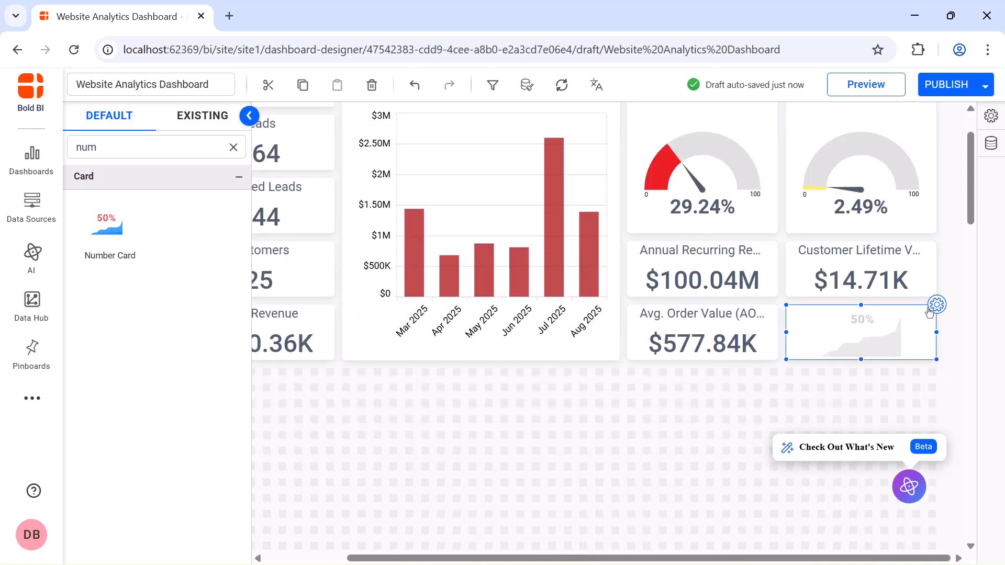
{"action": "left_click", "coordinate": [929, 307]}
{"action": "triple_click", "coordinate": [844, 168]}
{"action": "key", "text": "BackSpace"}
{"action": "type", "text": "Completed Transactions"}
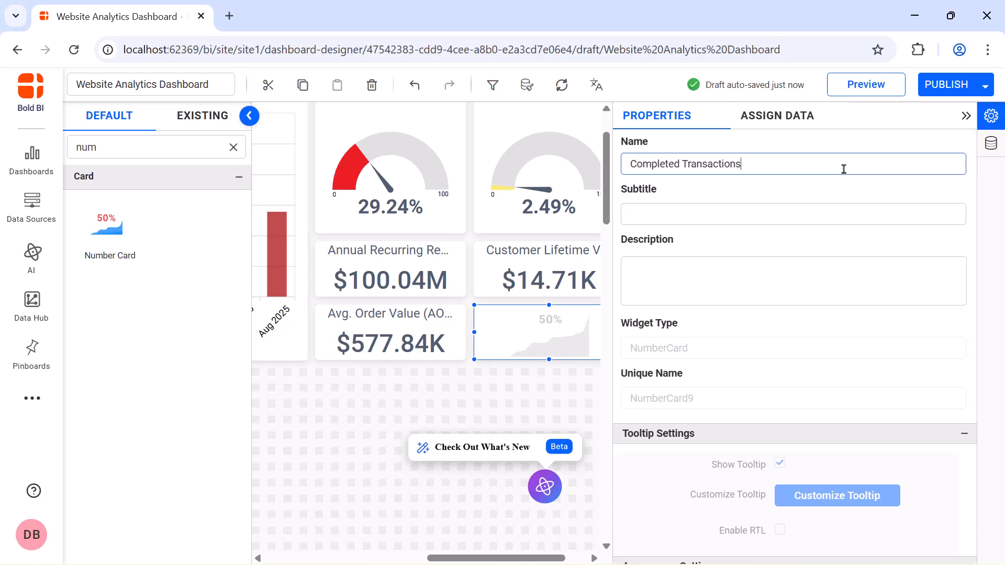
Step: Create an expression named Successful Payments with the formula IF([Status]='active' AND [Status (Stripe - Payments)]='paid',[Customer ID],'0')
{"action": "left_click", "coordinate": [801, 123]}
{"action": "left_click", "coordinate": [779, 152]}
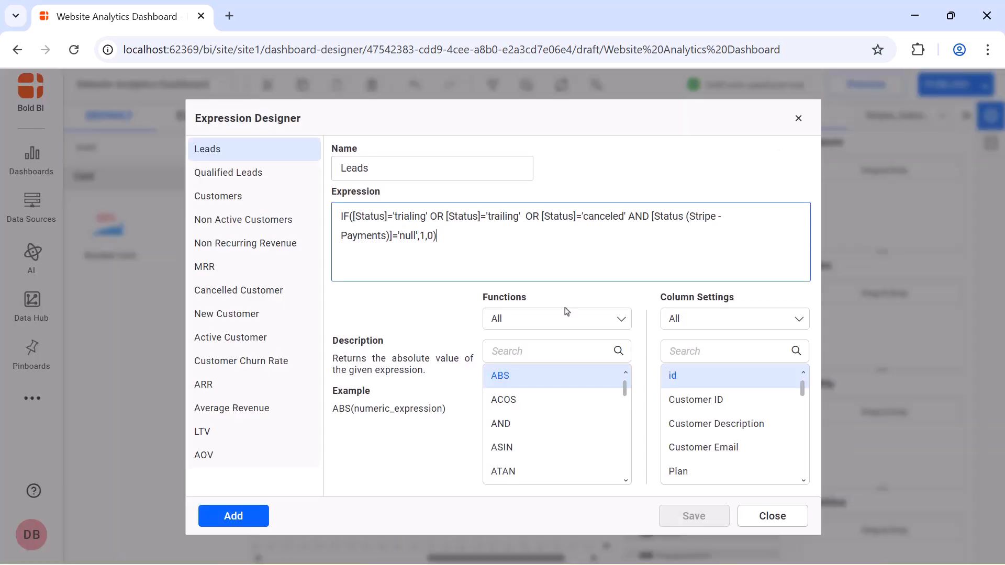
{"action": "left_click", "coordinate": [250, 514]}
{"action": "triple_click", "coordinate": [489, 170]}
{"action": "type", "text": "Successful Payments"}
{"action": "left_click", "coordinate": [489, 219]}
{"action": "type", "text": "IF([Status]='active' AND [Status (Stripe - Payments)]='paid',[Customer ID],'0')"}
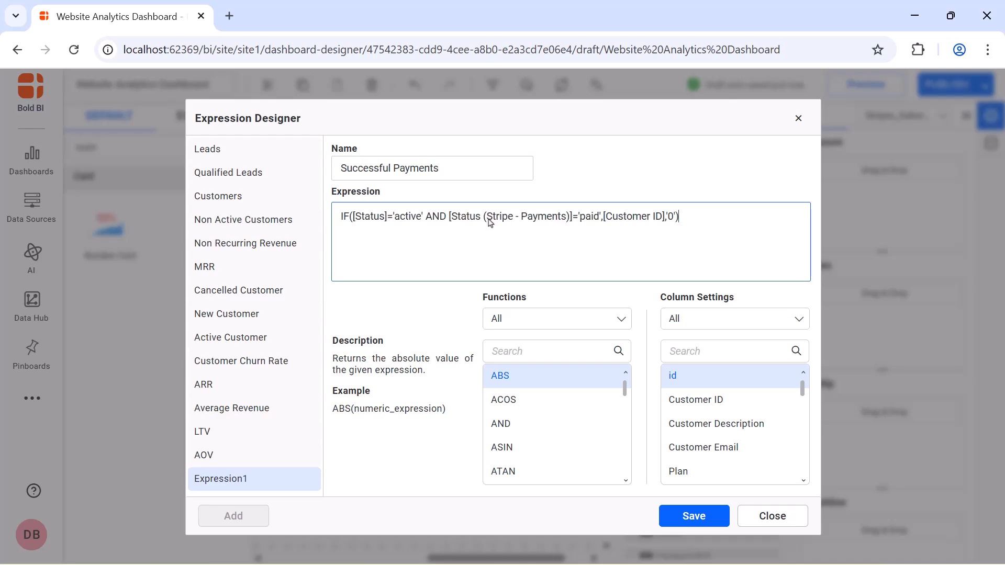
{"action": "left_click", "coordinate": [687, 517]}
{"action": "left_click", "coordinate": [798, 119]}
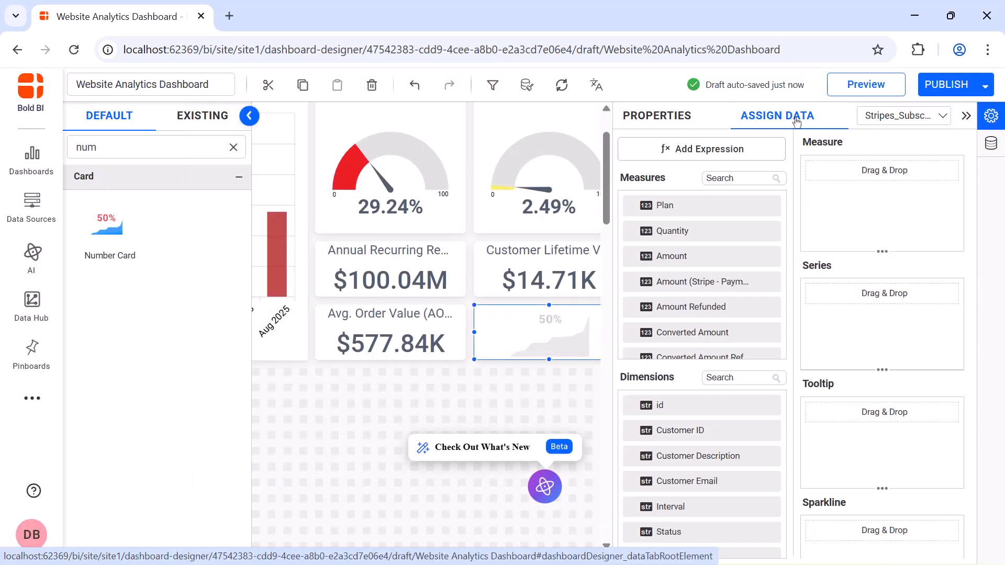
Step: Assign the Successful Payments dimension as the measure of the Completed Transactions card and close its settings
{"action": "left_click", "coordinate": [738, 378]}
{"action": "type", "text": "su"}
{"action": "left_click_drag", "start_coordinate": [697, 405], "coordinate": [818, 205]}
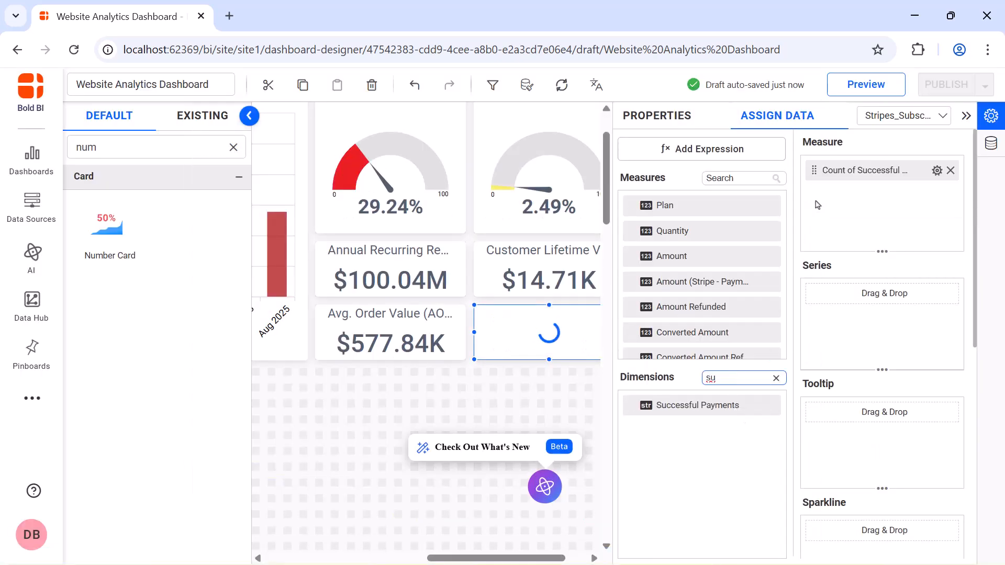
{"action": "left_click", "coordinate": [967, 116]}
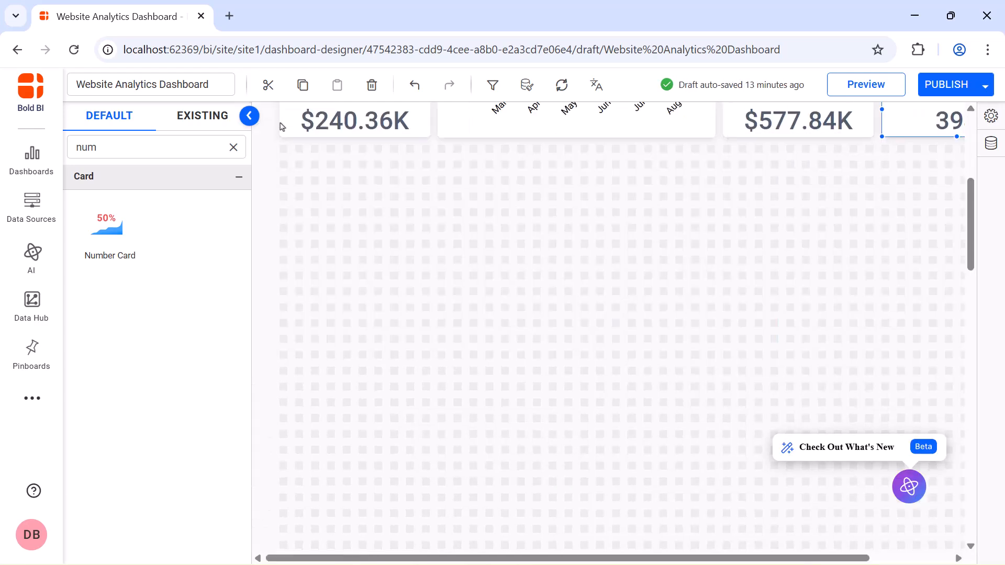
Step: Place a doughnut chart on the empty canvas directly below the $240.36K revenue card and enlarge it
{"action": "left_click", "coordinate": [234, 148]}
{"action": "type", "text": "dou"}
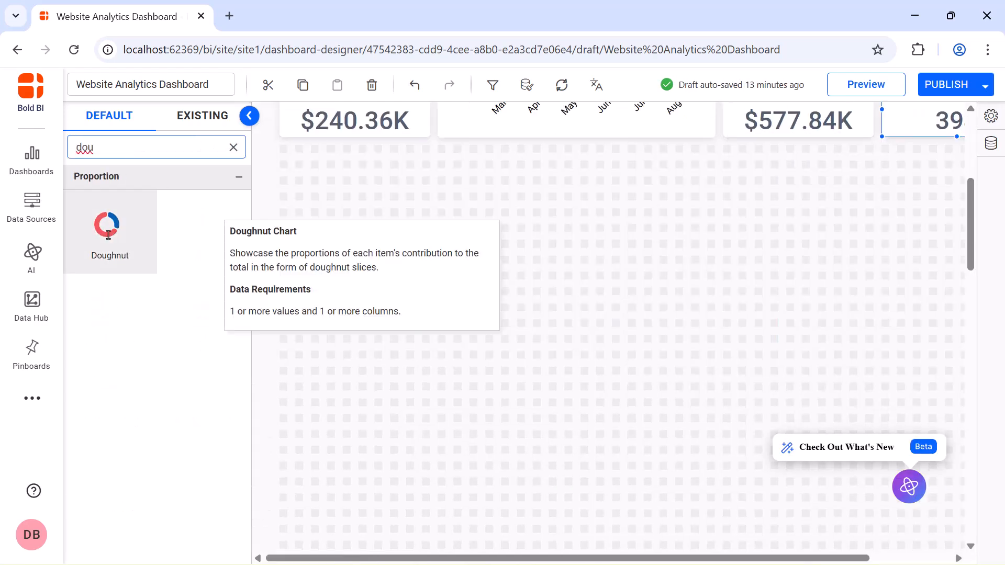
{"action": "left_click_drag", "start_coordinate": [107, 225], "coordinate": [287, 153]}
{"action": "left_click_drag", "start_coordinate": [365, 231], "coordinate": [648, 380]}
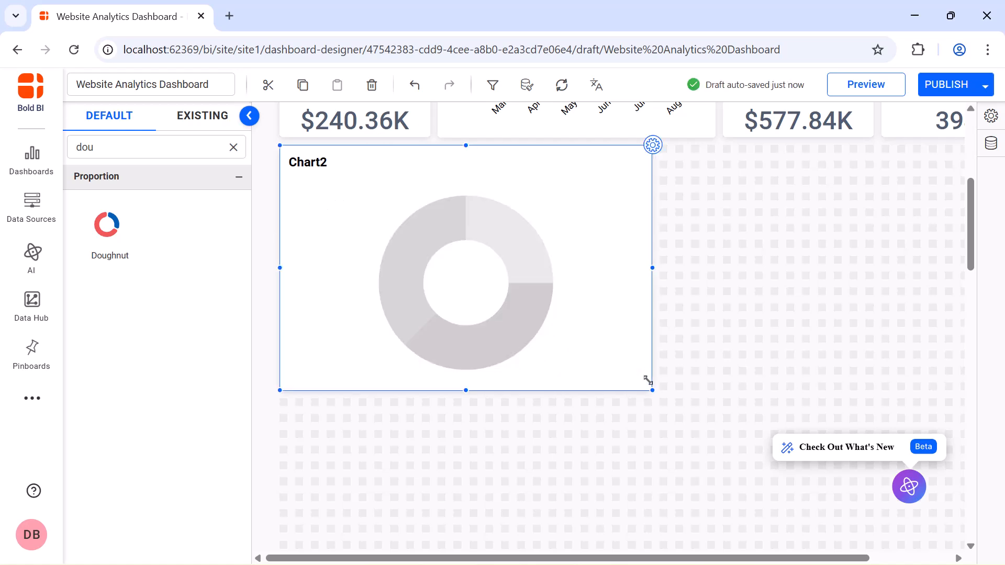
Step: Name the doughnut chart Revenue by Traffic Source
{"action": "left_click", "coordinate": [653, 146]}
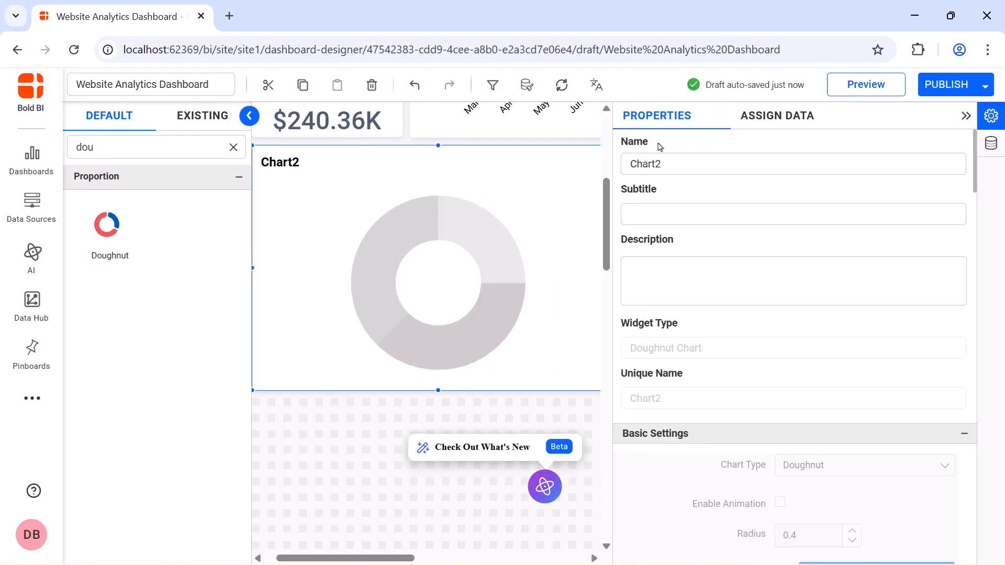
{"action": "triple_click", "coordinate": [712, 164]}
{"action": "type", "text": "Revenue by Traffic Source"}
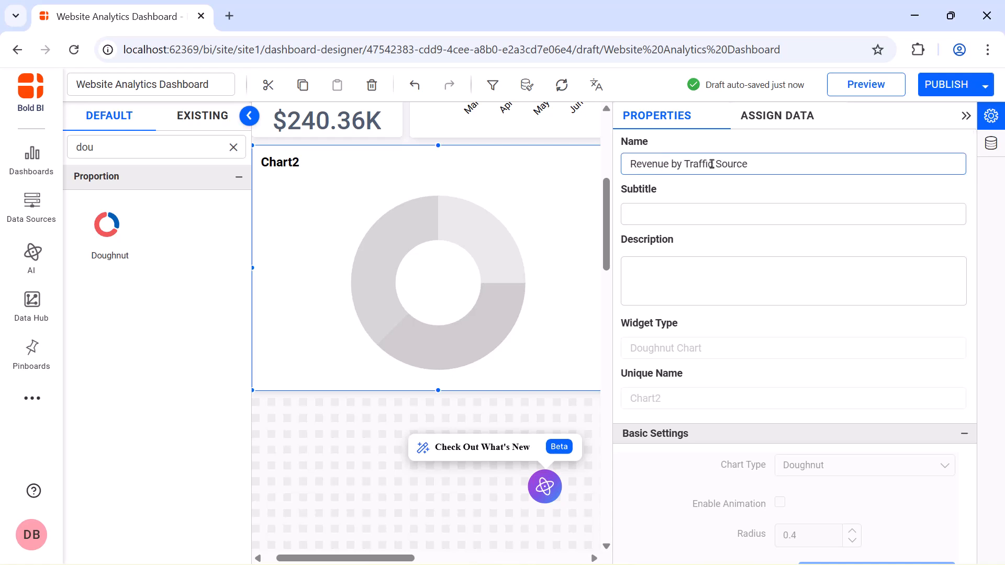
Step: Switch the doughnut chart's data source to GA_Channel_Stripes_Payouts_Datasource and assign the Amount measure as its value
{"action": "left_click", "coordinate": [783, 117]}
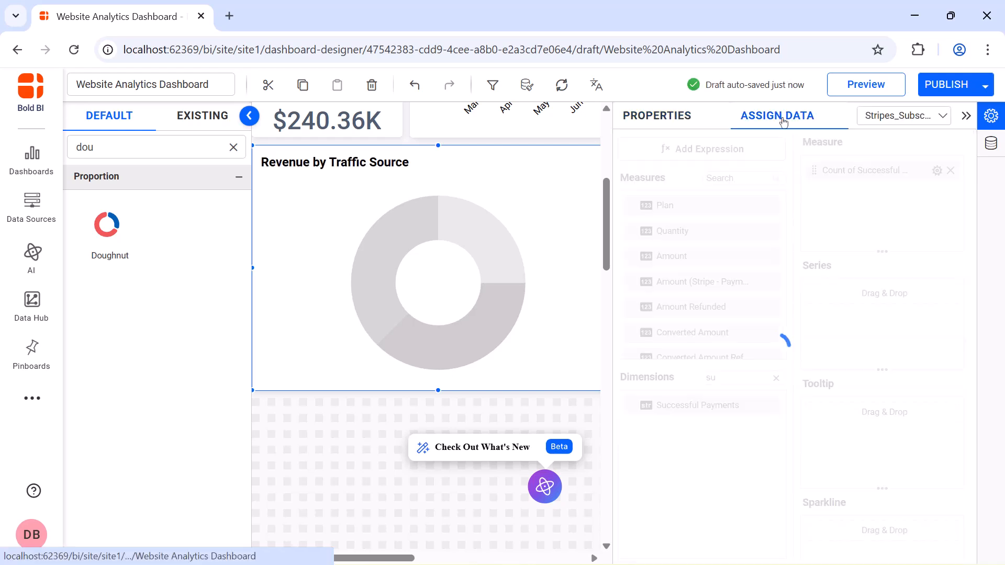
{"action": "left_click", "coordinate": [909, 118]}
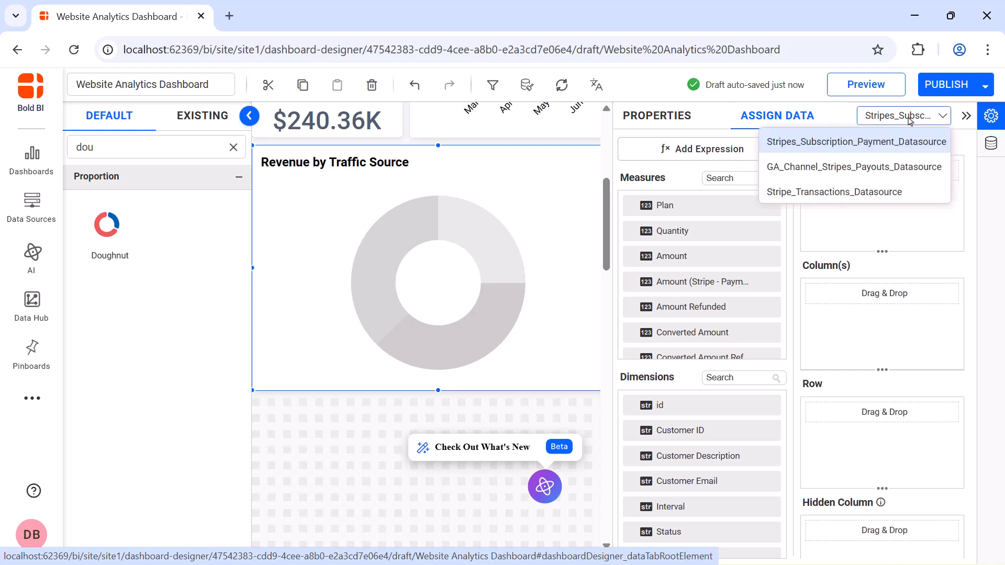
{"action": "left_click", "coordinate": [901, 168]}
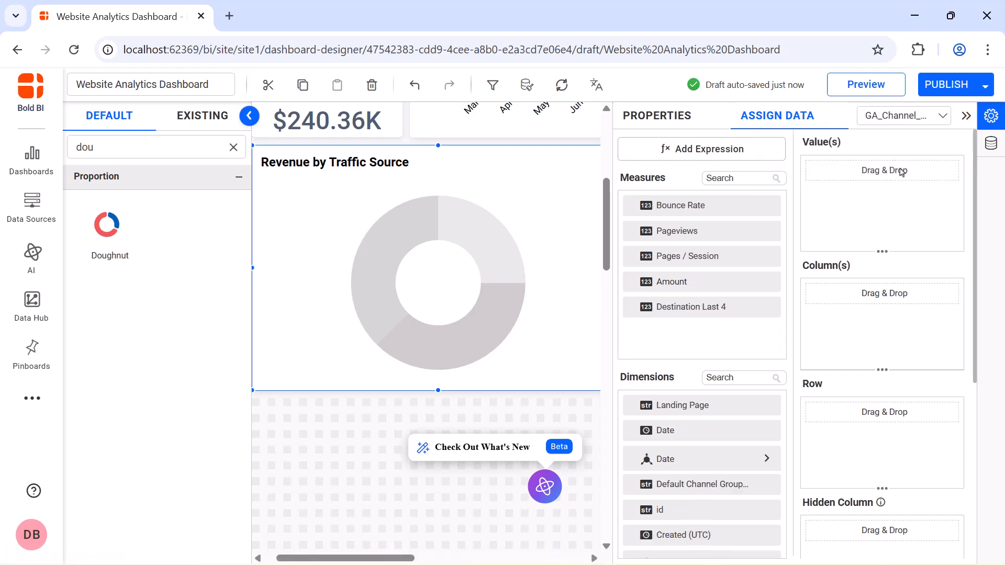
{"action": "left_click_drag", "start_coordinate": [763, 282], "coordinate": [832, 198]}
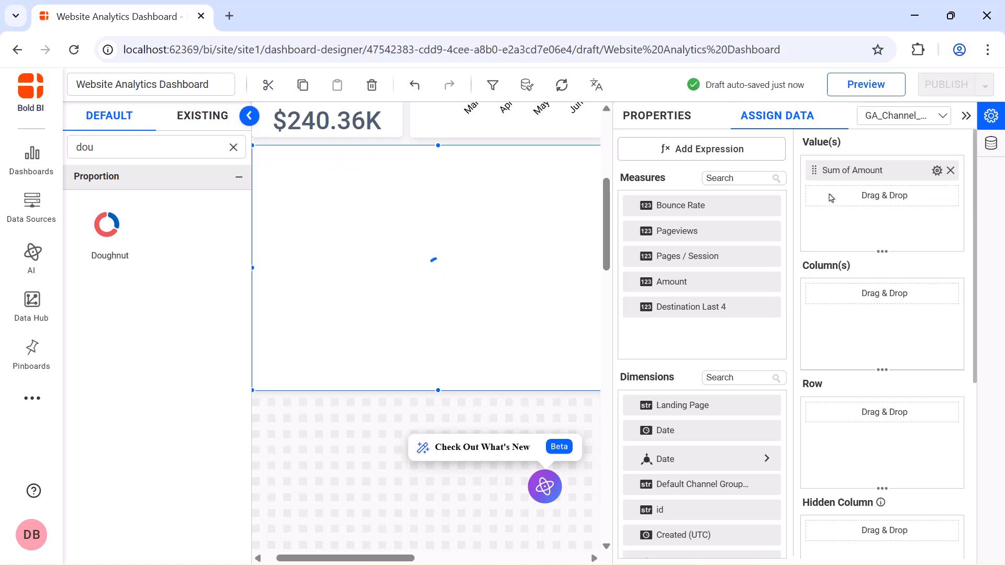
Step: Rename the doughnut chart's Sum of Amount value to Revenue
{"action": "left_click", "coordinate": [937, 170]}
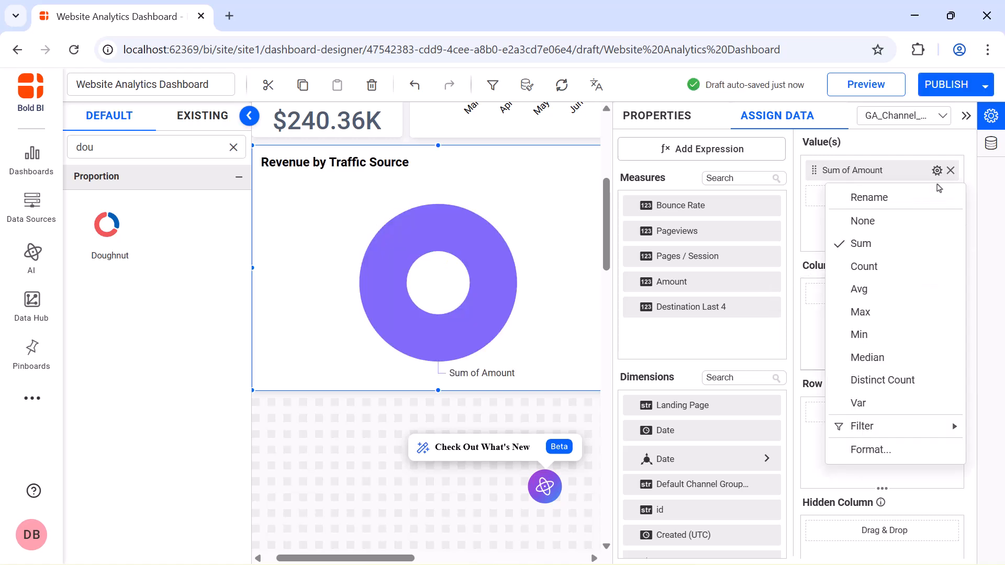
{"action": "left_click", "coordinate": [874, 197]}
{"action": "type", "text": "Revenue"}
{"action": "key", "text": "Return"}
Step: Format the Revenue value of the doughnut chart as Currency
{"action": "left_click", "coordinate": [937, 170]}
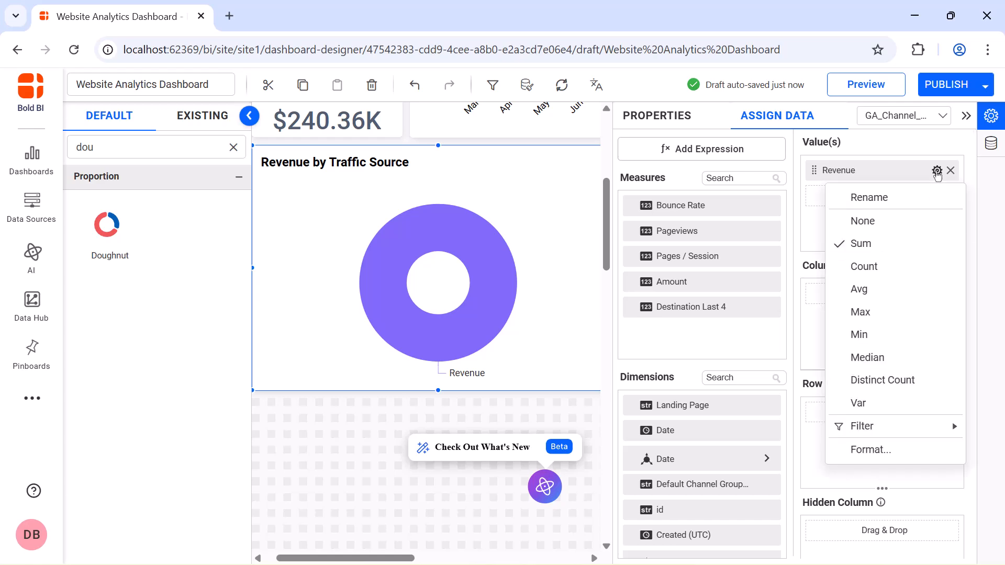
{"action": "left_click", "coordinate": [873, 449]}
{"action": "left_click", "coordinate": [485, 202]}
{"action": "left_click", "coordinate": [471, 252]}
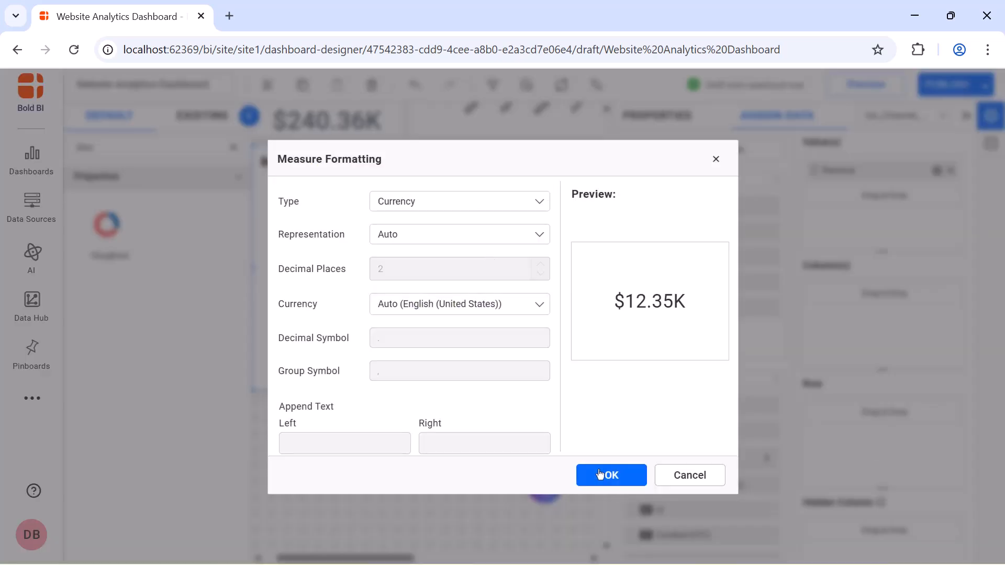
{"action": "left_click", "coordinate": [601, 475]}
Step: Assign the Default Channel Grouping dimension as the doughnut chart's column and rename it Traffic Source
{"action": "left_click_drag", "start_coordinate": [630, 486], "coordinate": [810, 330]}
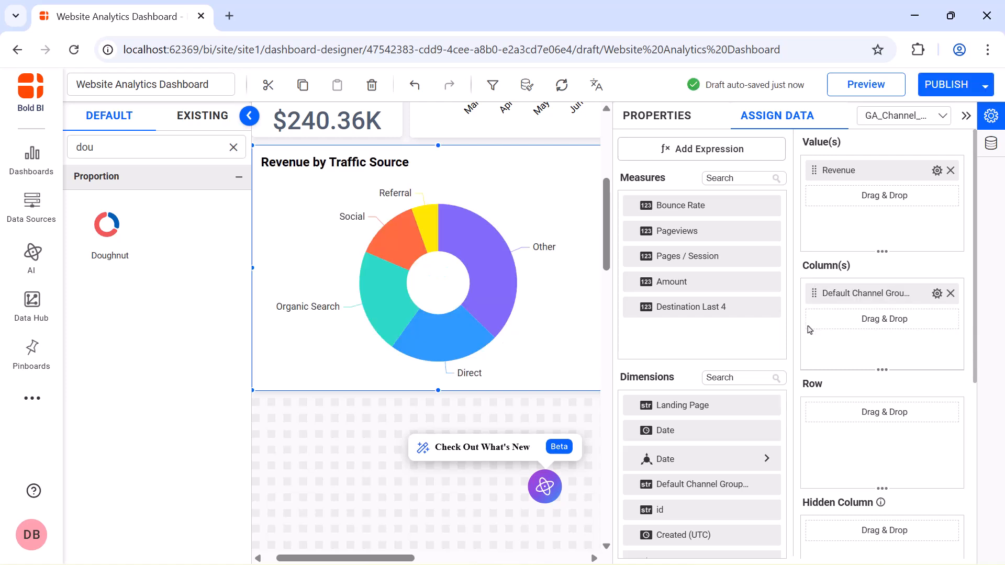
{"action": "left_click", "coordinate": [938, 294]}
{"action": "left_click", "coordinate": [932, 322]}
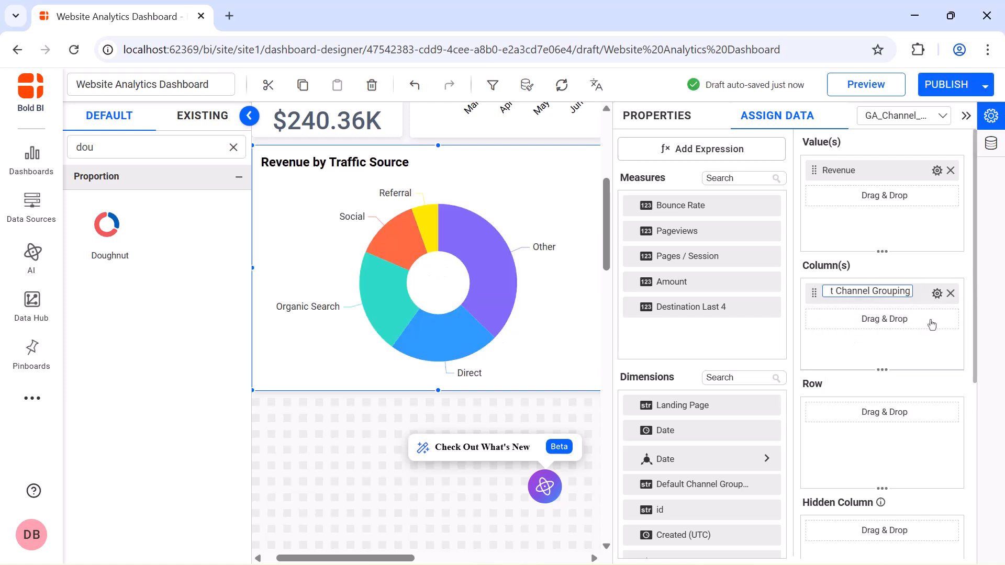
{"action": "key", "text": "BackSpace"}
{"action": "type", "text": "Traffic Source"}
{"action": "key", "text": "Return"}
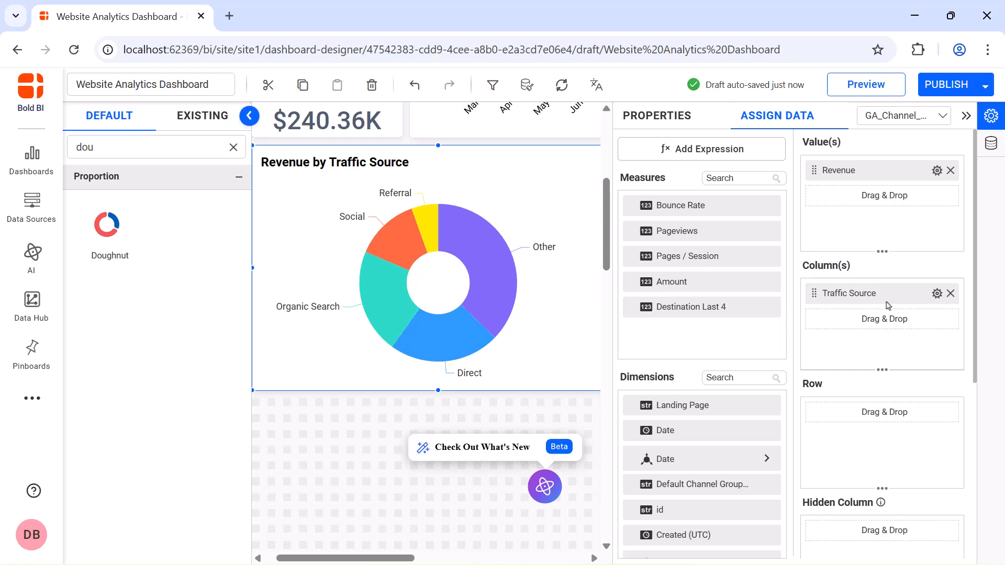
Step: Enable animation for the doughnut chart and set its data label to Value
{"action": "left_click", "coordinate": [659, 111]}
{"action": "scroll", "coordinate": [780, 230], "scroll_direction": "down", "scroll_amount": 5}
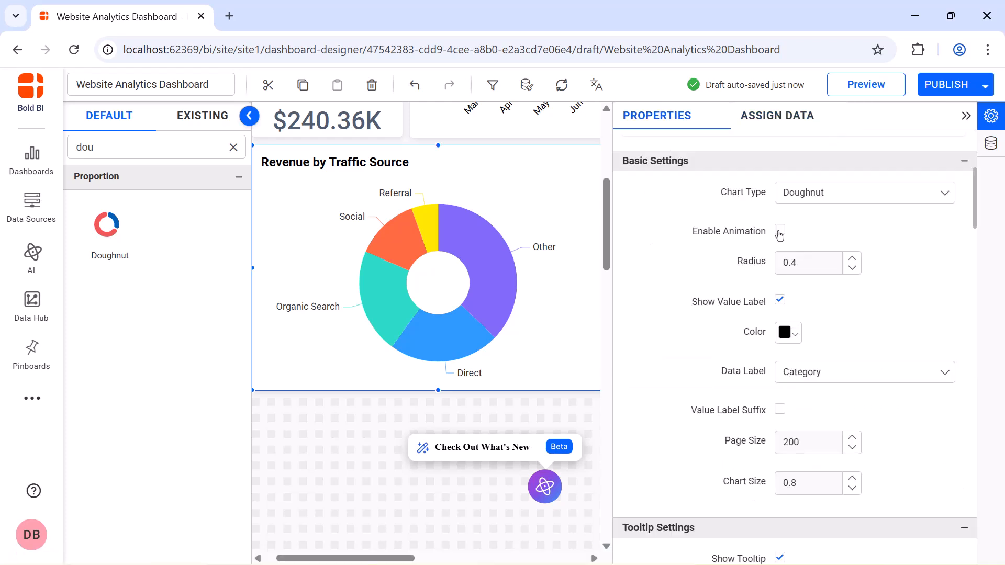
{"action": "left_click", "coordinate": [780, 231]}
{"action": "left_click", "coordinate": [868, 374]}
{"action": "left_click", "coordinate": [866, 425]}
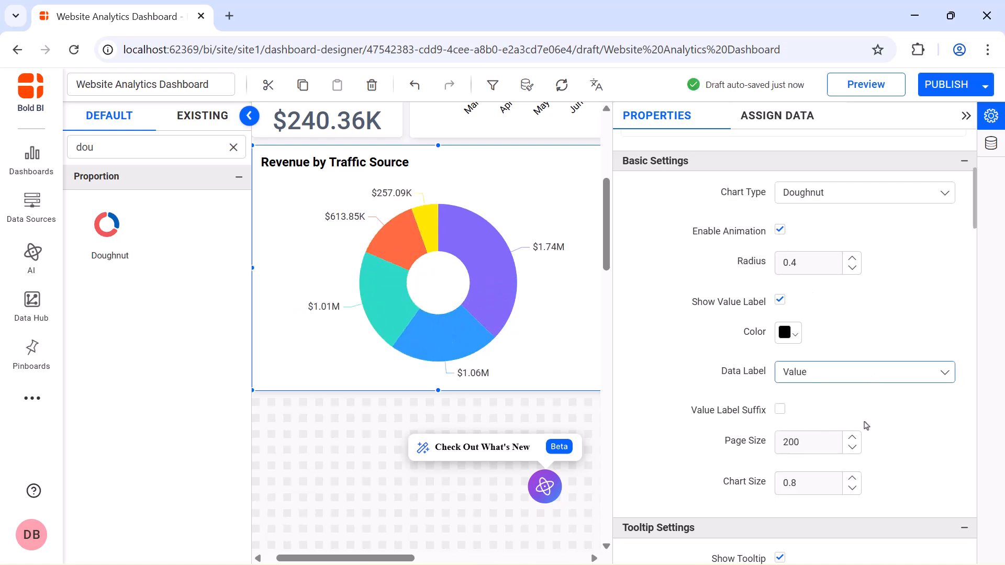
Step: Show the doughnut chart's legend with interactivity off, position Top, shape Series Type and text width 34
{"action": "scroll", "coordinate": [779, 193], "scroll_direction": "down", "scroll_amount": 10}
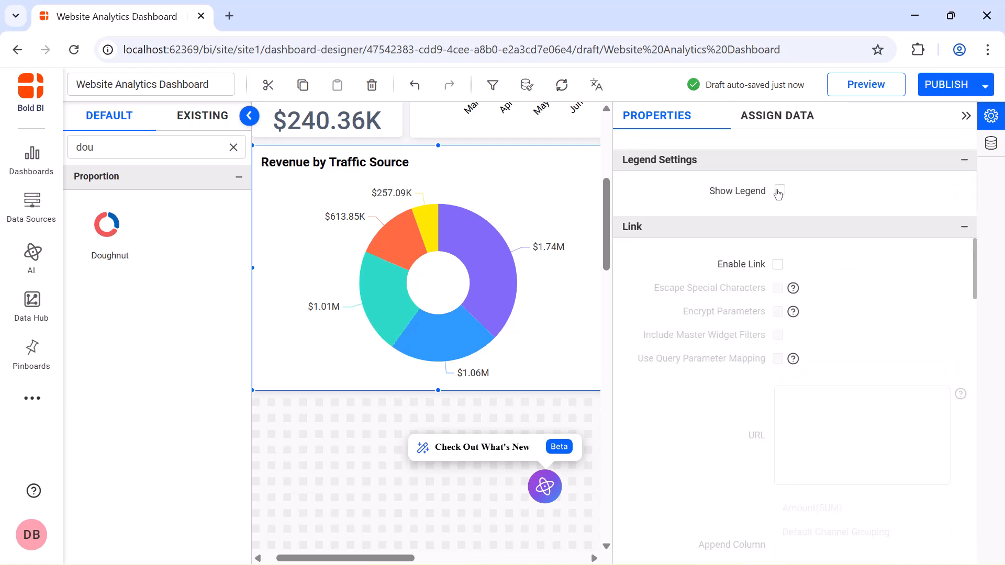
{"action": "left_click", "coordinate": [780, 191]}
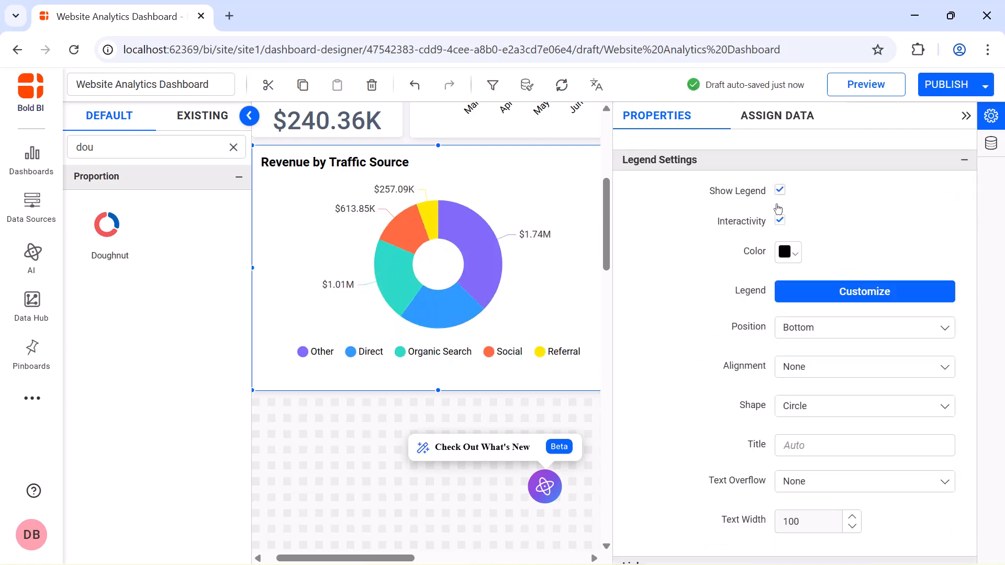
{"action": "left_click", "coordinate": [780, 226]}
{"action": "left_click", "coordinate": [834, 330]}
{"action": "left_click", "coordinate": [840, 352]}
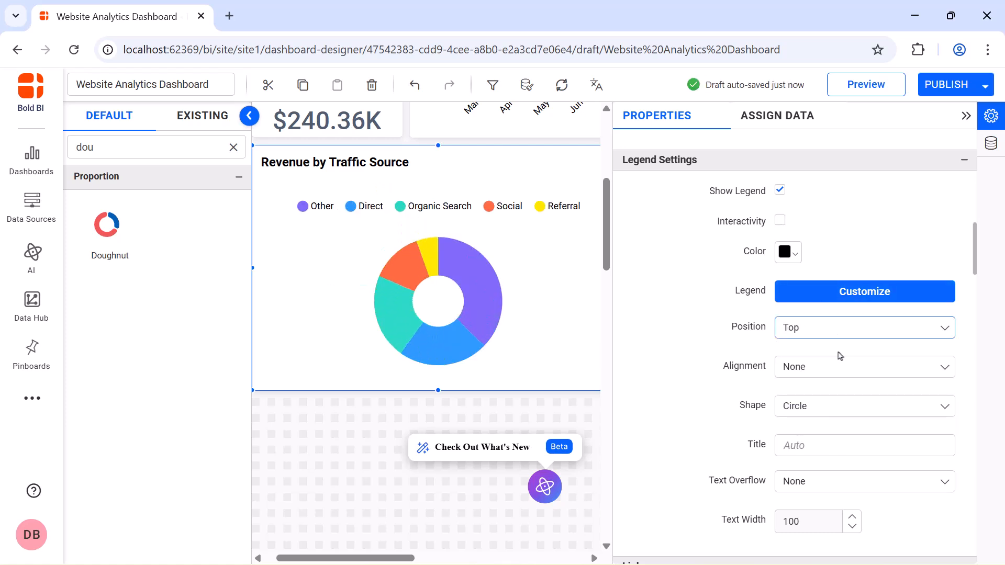
{"action": "left_click", "coordinate": [843, 407]}
{"action": "left_click", "coordinate": [842, 453]}
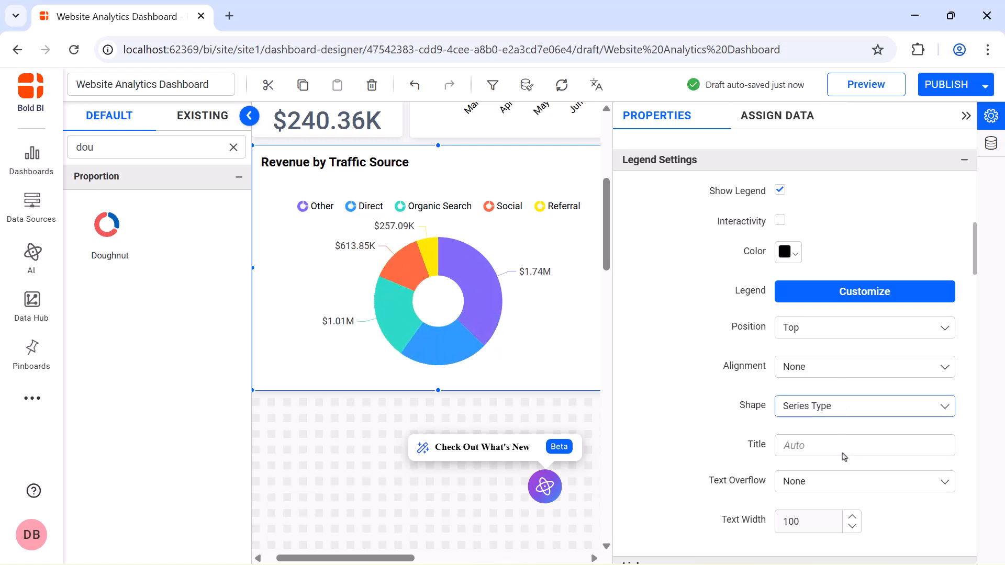
{"action": "left_click", "coordinate": [817, 522]}
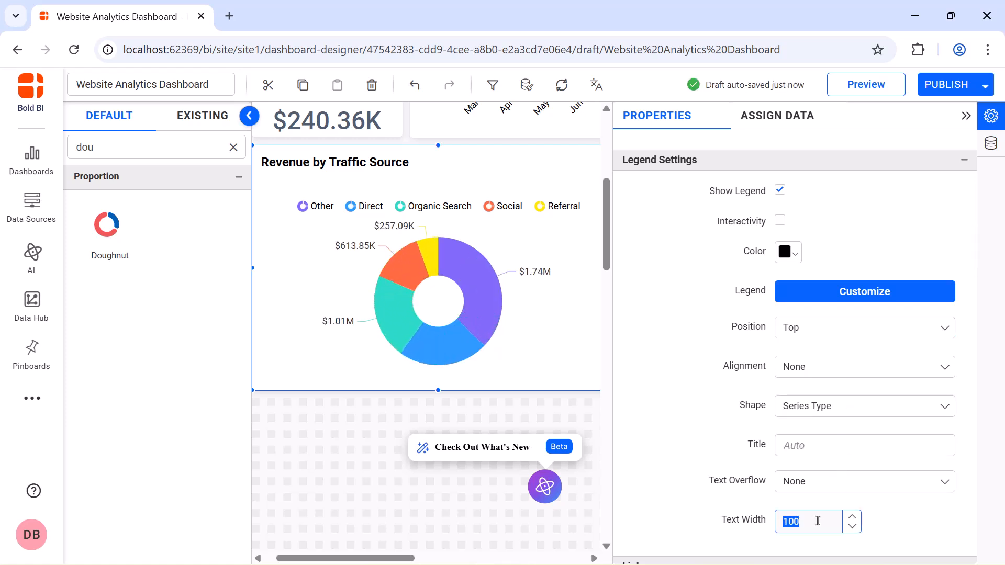
{"action": "type", "text": "34"}
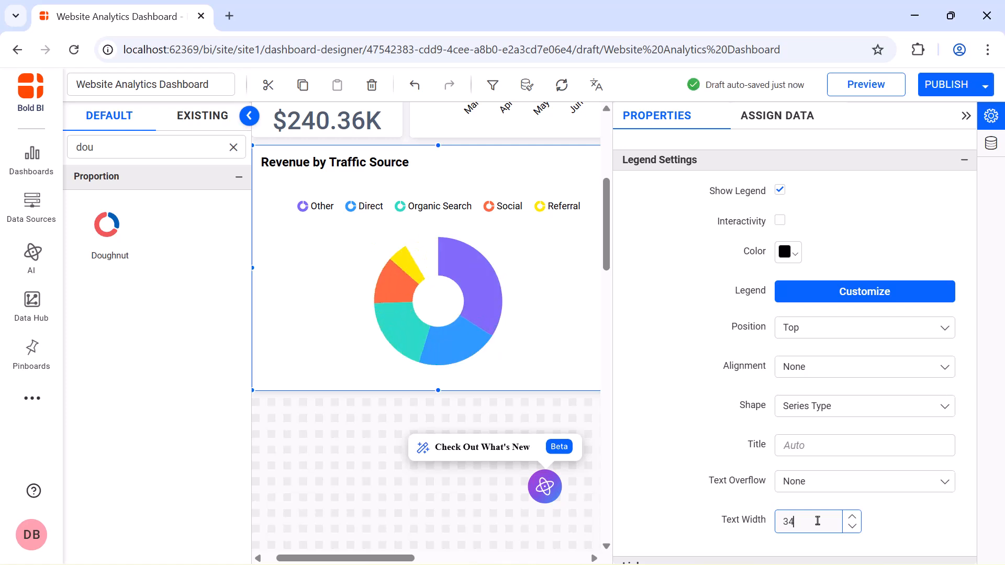
Step: Enable the series palette's advanced settings and save the default color mapping based on Default Channel Grouping
{"action": "scroll", "coordinate": [784, 204], "scroll_direction": "down", "scroll_amount": 5}
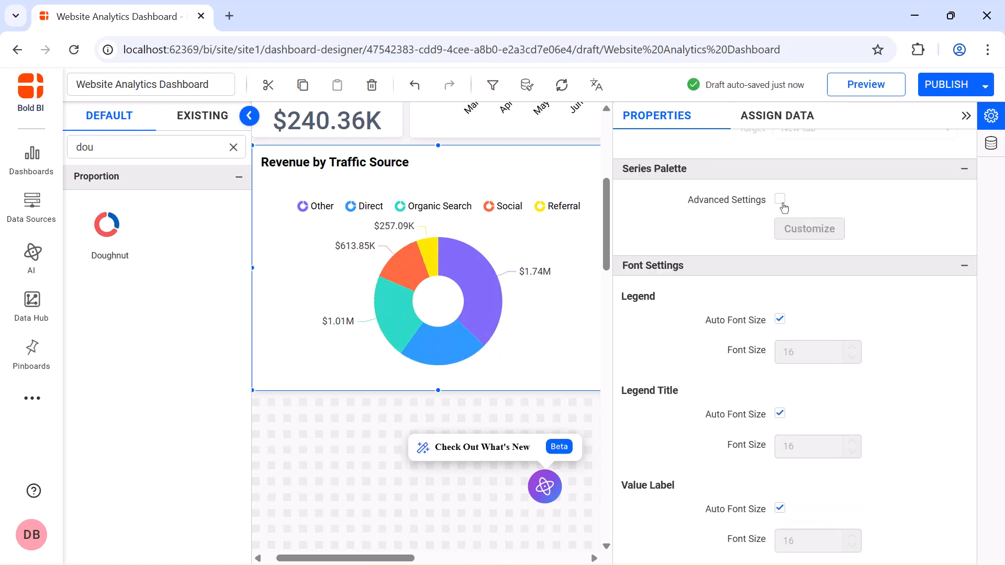
{"action": "left_click", "coordinate": [783, 206]}
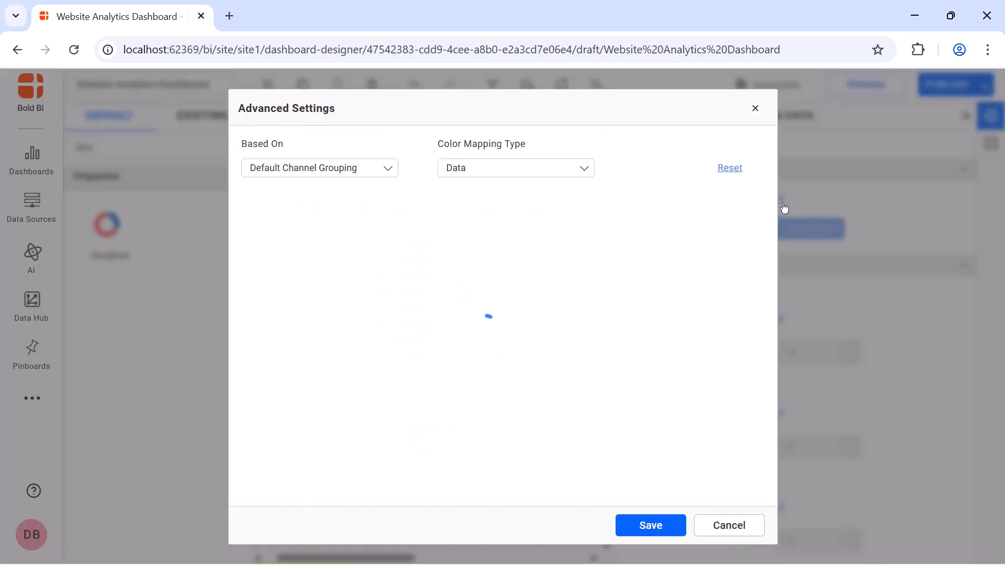
{"action": "left_click", "coordinate": [681, 526]}
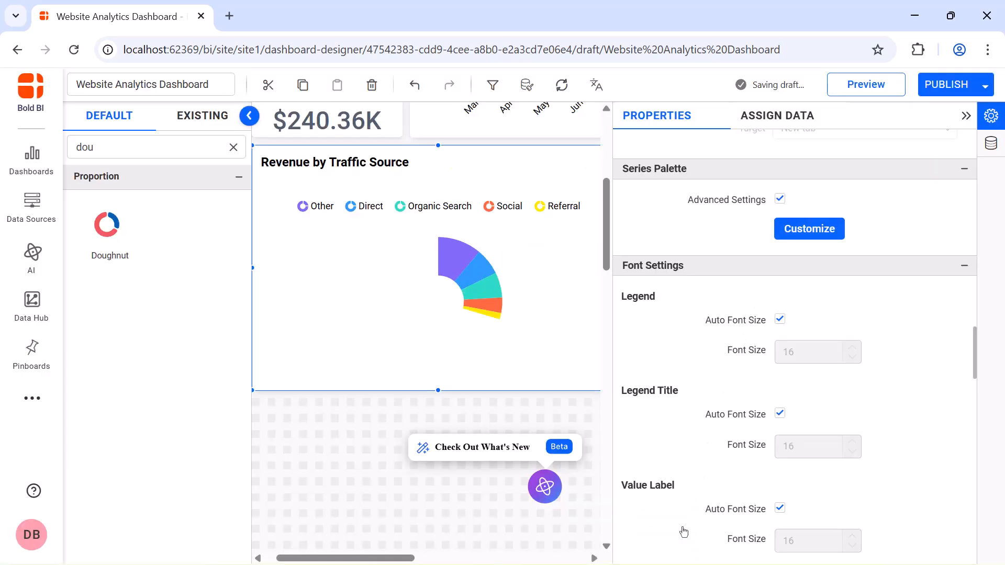
Step: Turn off the legend's auto font size and set its font size to 12
{"action": "left_click", "coordinate": [780, 319]}
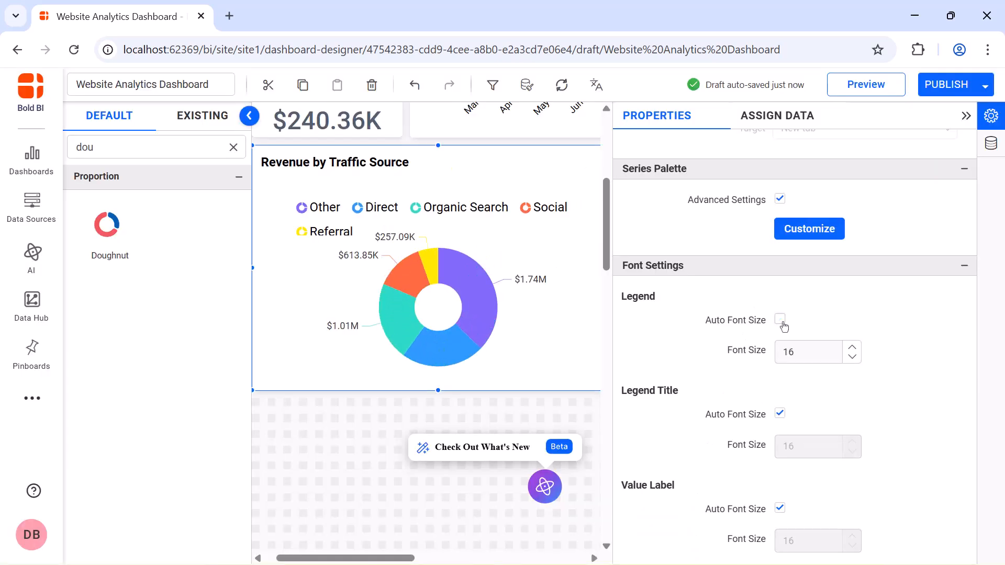
{"action": "double_click", "coordinate": [798, 358]}
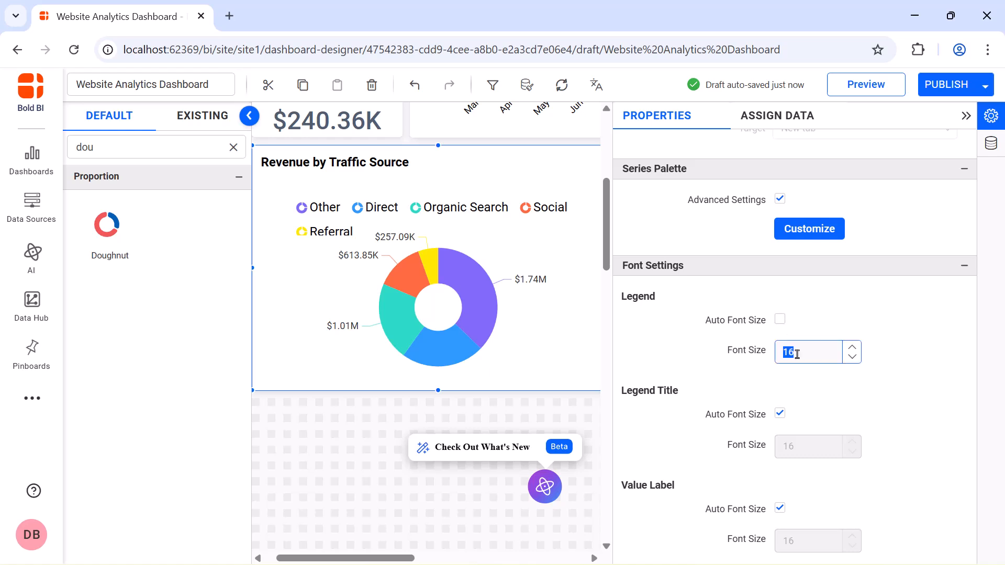
{"action": "type", "text": "12"}
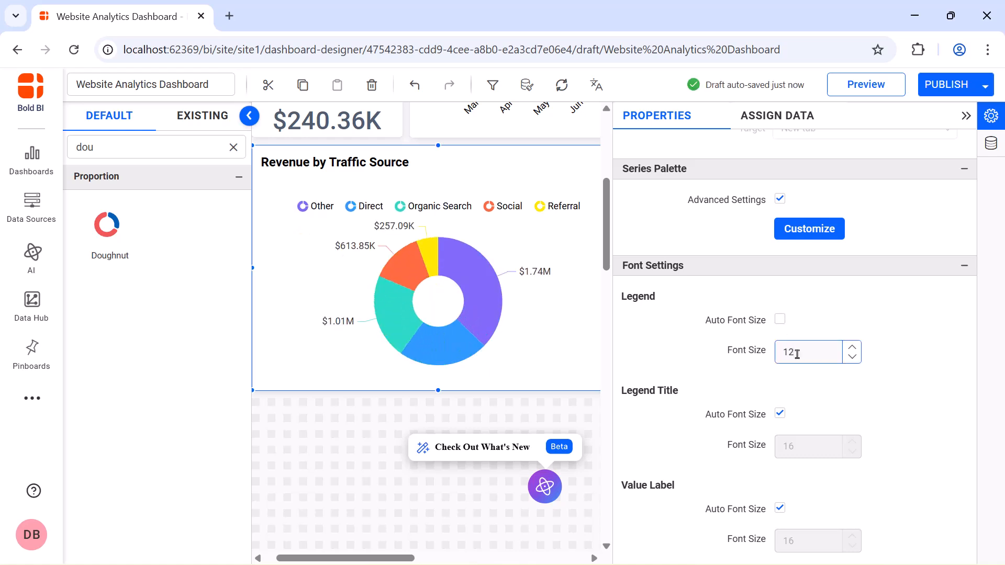
Step: Turn off the doughnut chart's title auto font size and set the title font size to 16
{"action": "scroll", "coordinate": [798, 355], "scroll_direction": "down", "scroll_amount": 10}
{"action": "left_click", "coordinate": [780, 276]}
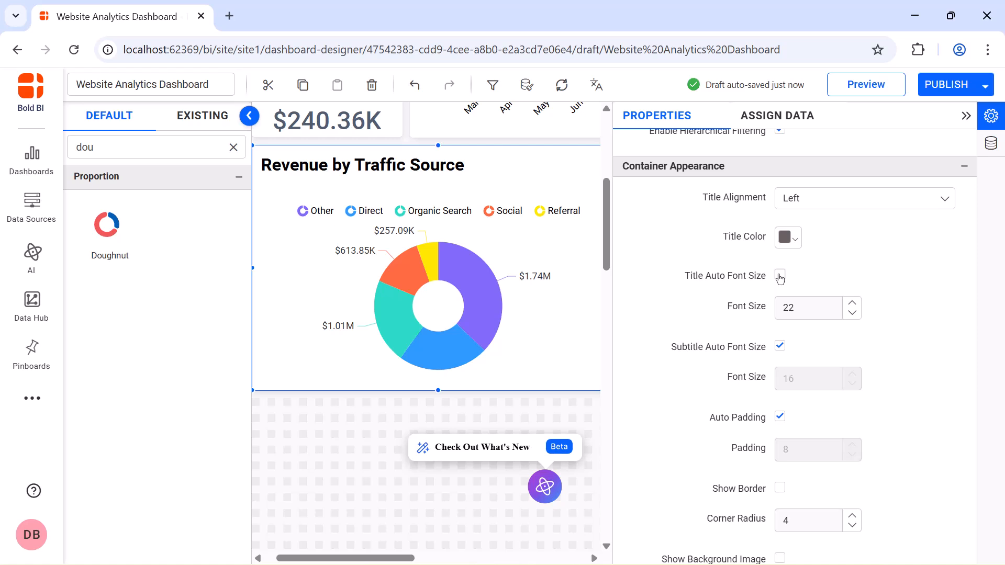
{"action": "double_click", "coordinate": [799, 315]}
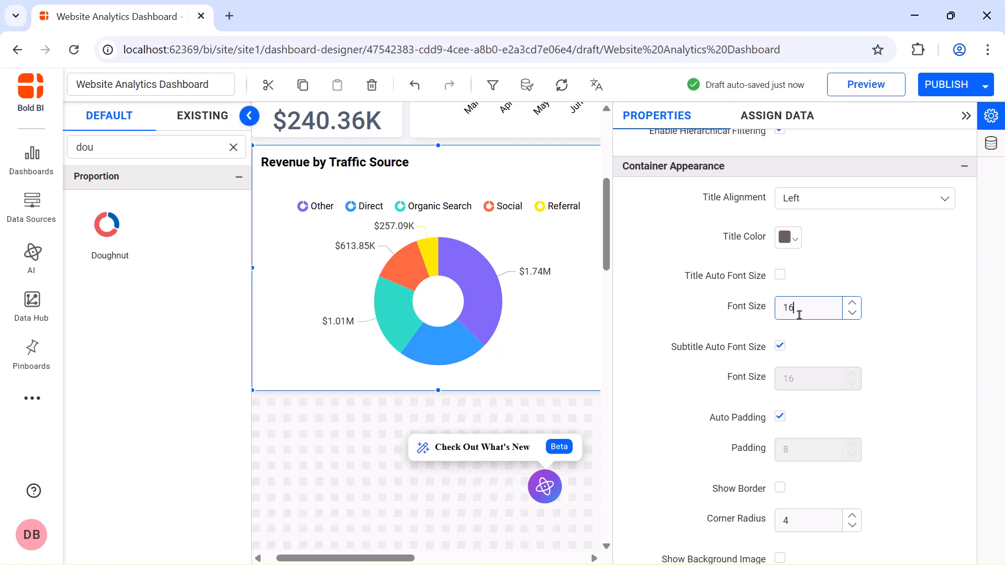
{"action": "left_click", "coordinate": [965, 116]}
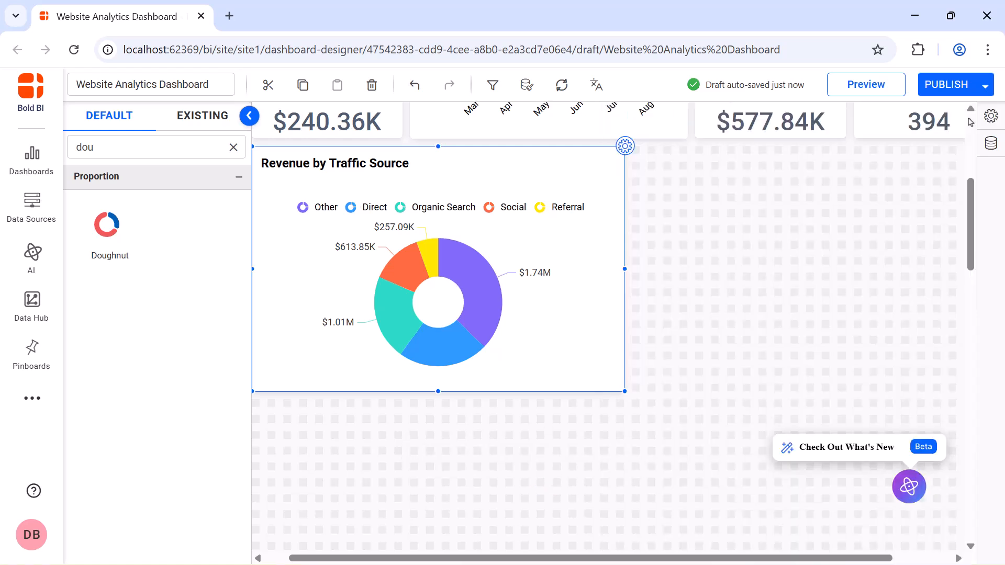
Step: Add a Spline chart beside the Revenue by Traffic Source chart and enlarge it to match that chart's size
{"action": "left_click", "coordinate": [234, 147]}
{"action": "type", "text": "spl"}
{"action": "left_click_drag", "start_coordinate": [107, 225], "coordinate": [635, 156]}
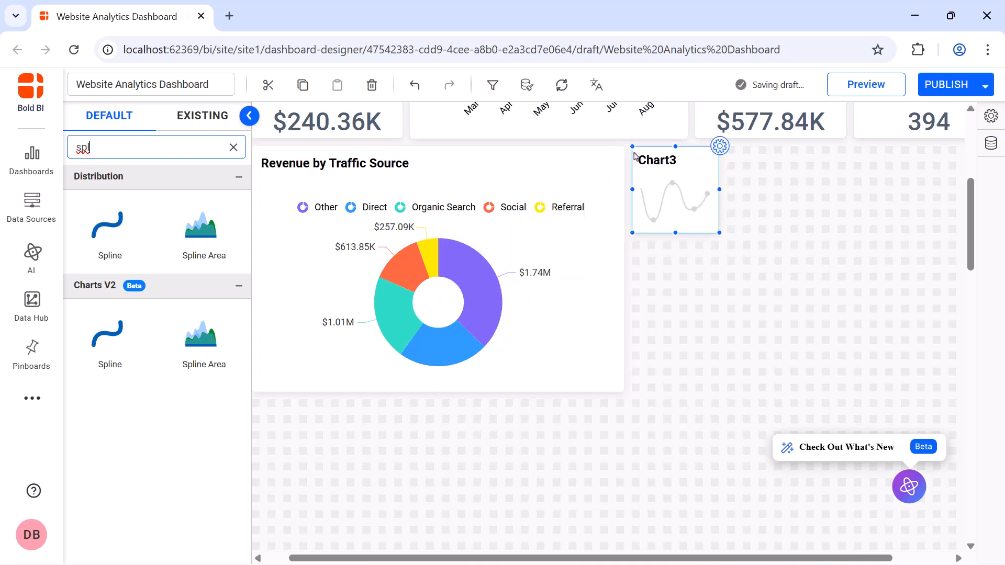
{"action": "left_click_drag", "start_coordinate": [719, 233], "coordinate": [930, 382]}
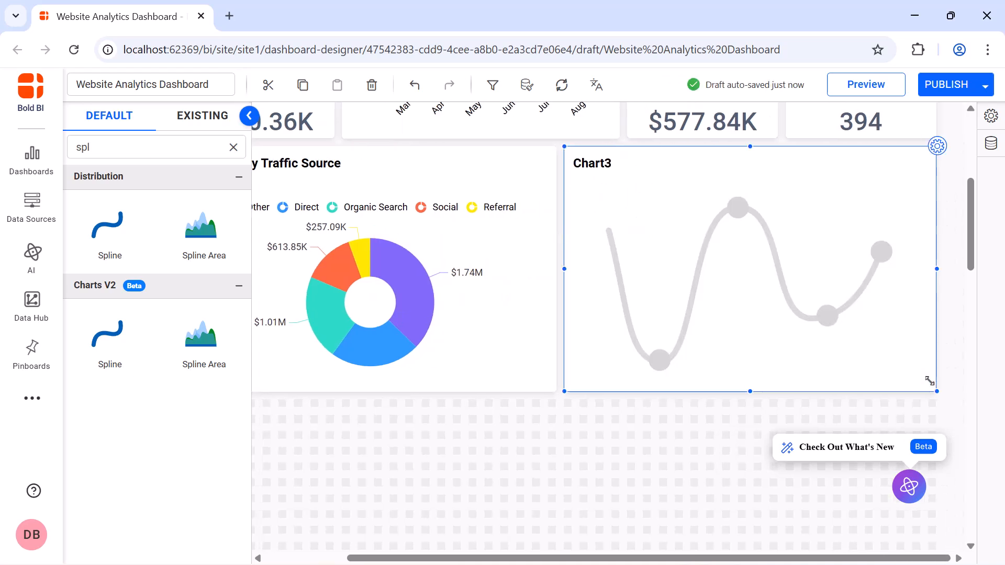
Step: Name the spline chart "Average Revenue Per User (ARPU)" and give it the subtitle "Last 6 Months"
{"action": "left_click", "coordinate": [937, 146]}
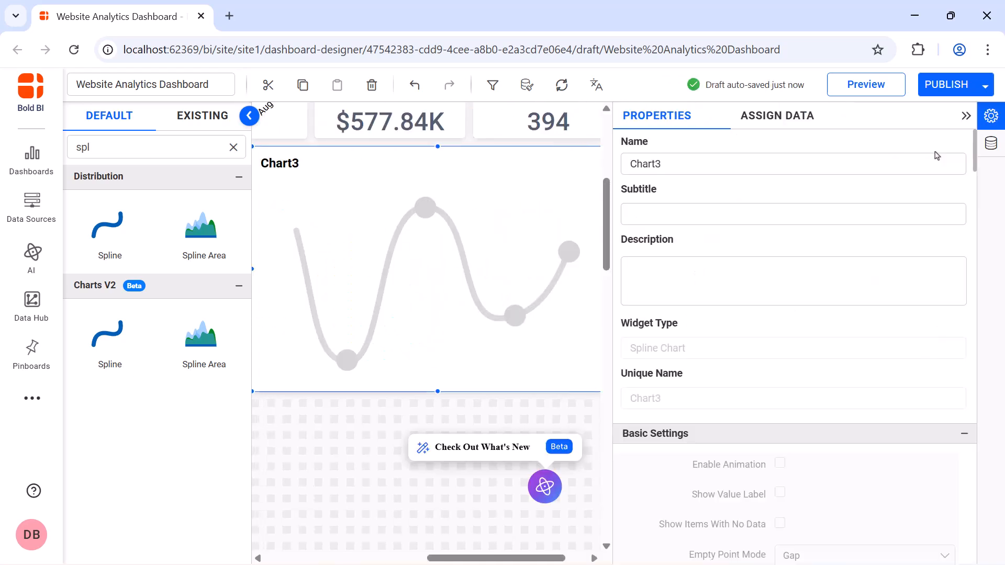
{"action": "left_click", "coordinate": [930, 164]}
{"action": "key", "text": "ctrl+a"}
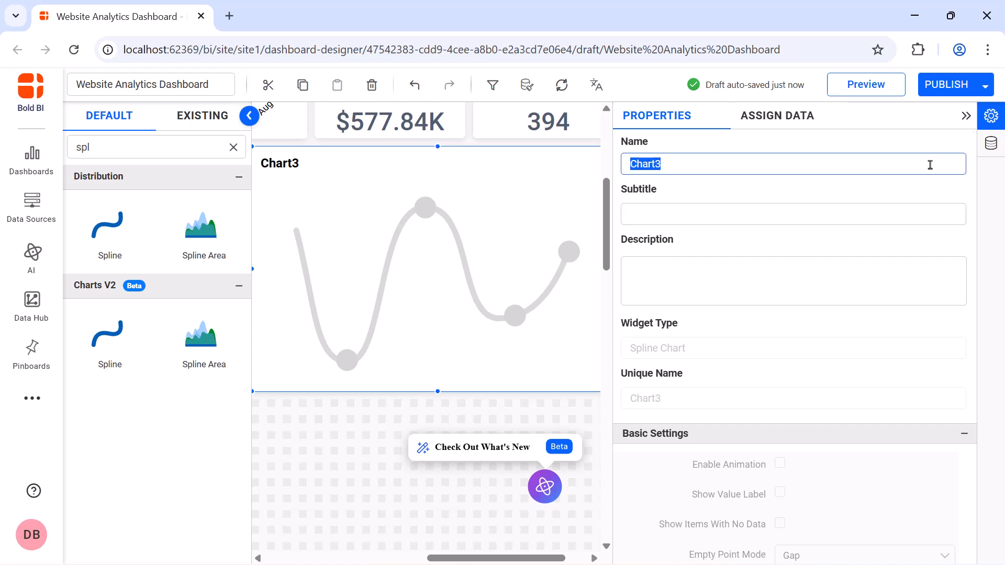
{"action": "key", "text": "BackSpace"}
{"action": "type", "text": "Average Revenue Per User (ARPU)"}
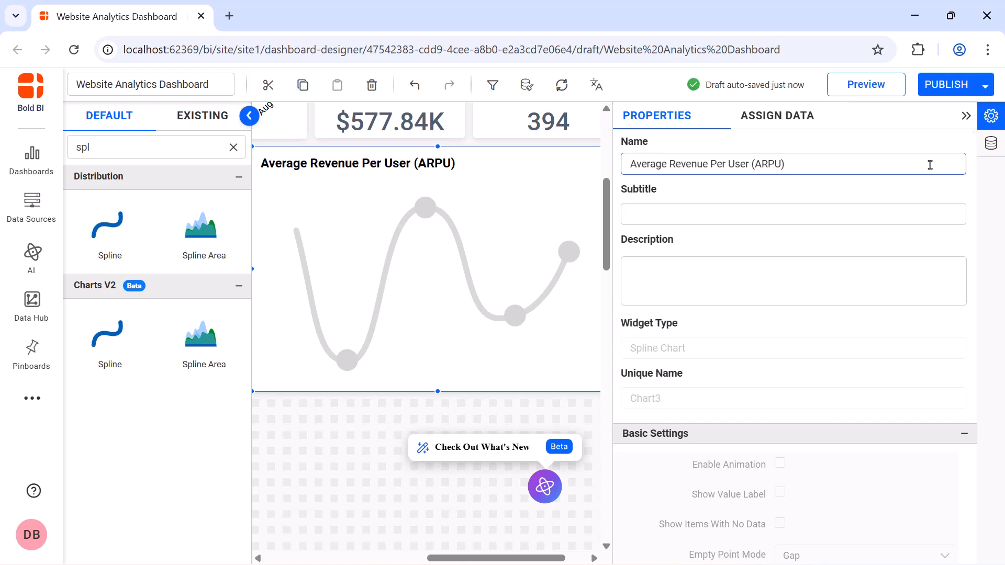
{"action": "type", "text": "Last 6 Months"}
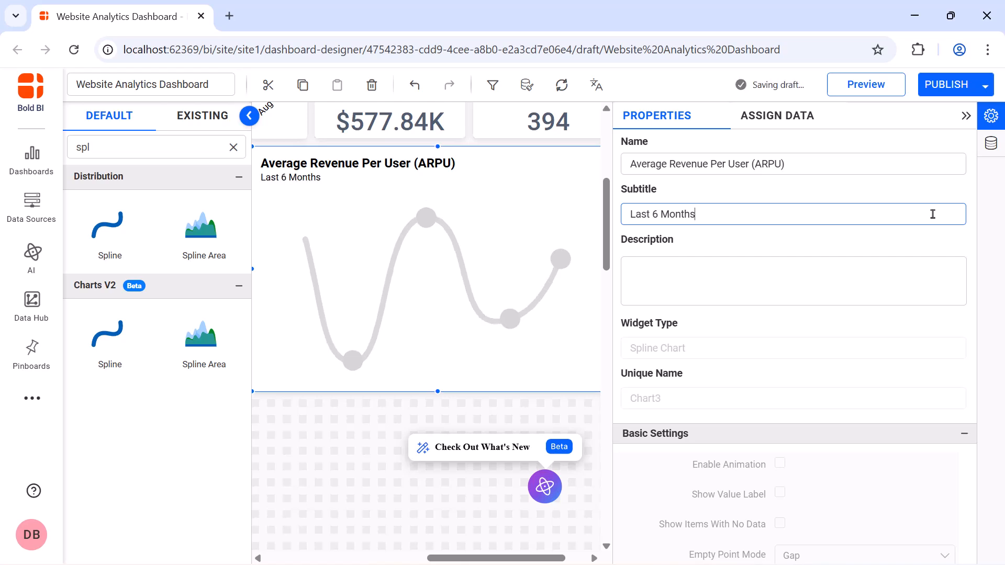
Step: Assign the Average Revenue measure as the spline chart's value and rename it "Average Revenue Per User"
{"action": "left_click", "coordinate": [792, 121]}
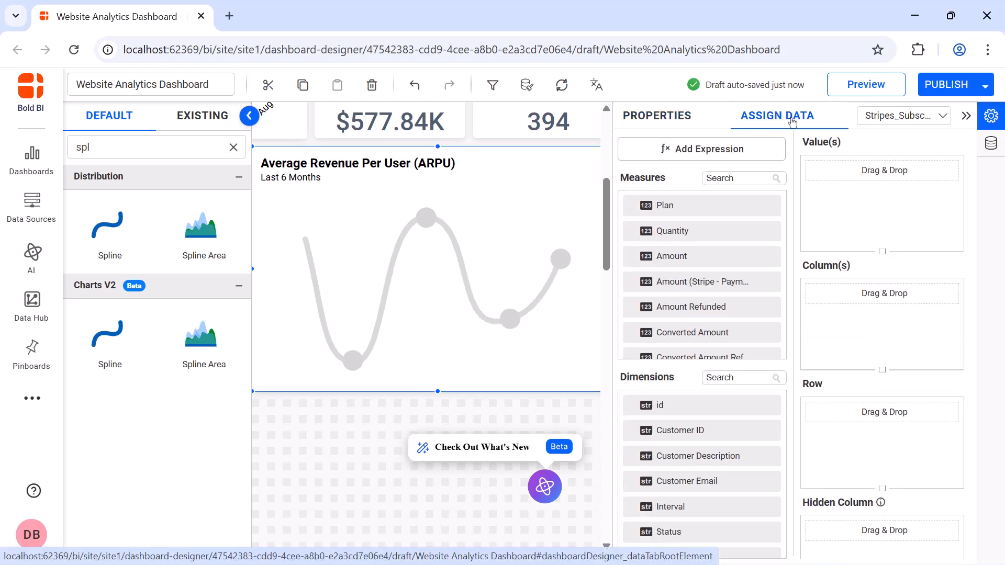
{"action": "left_click", "coordinate": [758, 178]}
{"action": "type", "text": "ave"}
{"action": "left_click_drag", "start_coordinate": [681, 205], "coordinate": [812, 196]}
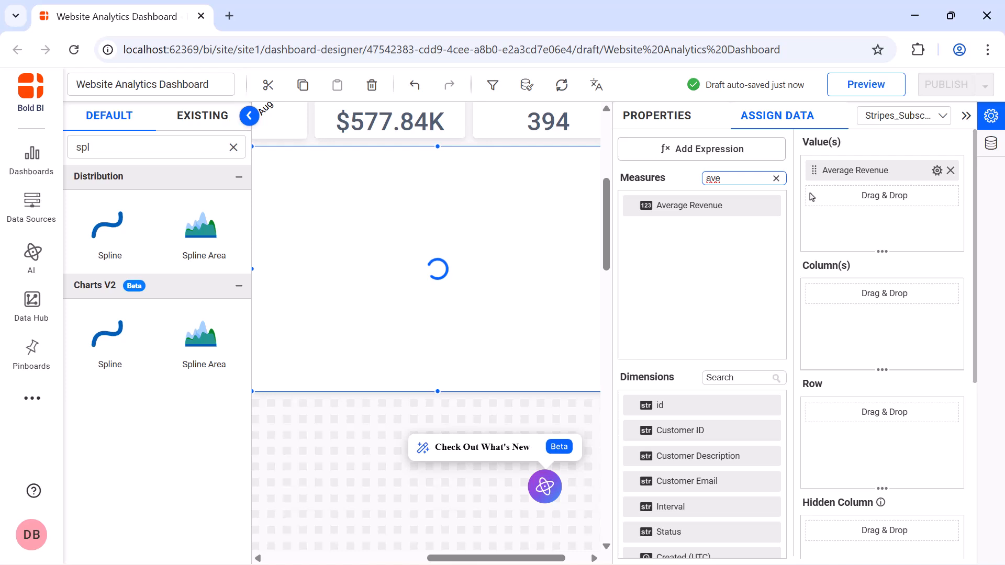
{"action": "left_click", "coordinate": [937, 170]}
{"action": "left_click", "coordinate": [936, 200]}
{"action": "type", "text": "Per User"}
{"action": "key", "text": "Return"}
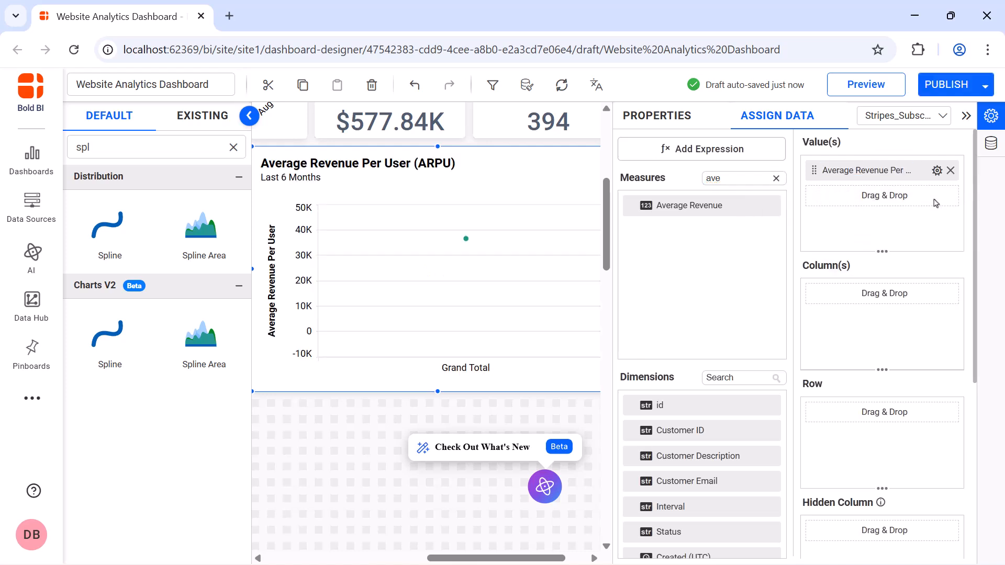
Step: Format the Average Revenue Per User measure as Currency
{"action": "left_click", "coordinate": [937, 170]}
{"action": "left_click", "coordinate": [933, 243]}
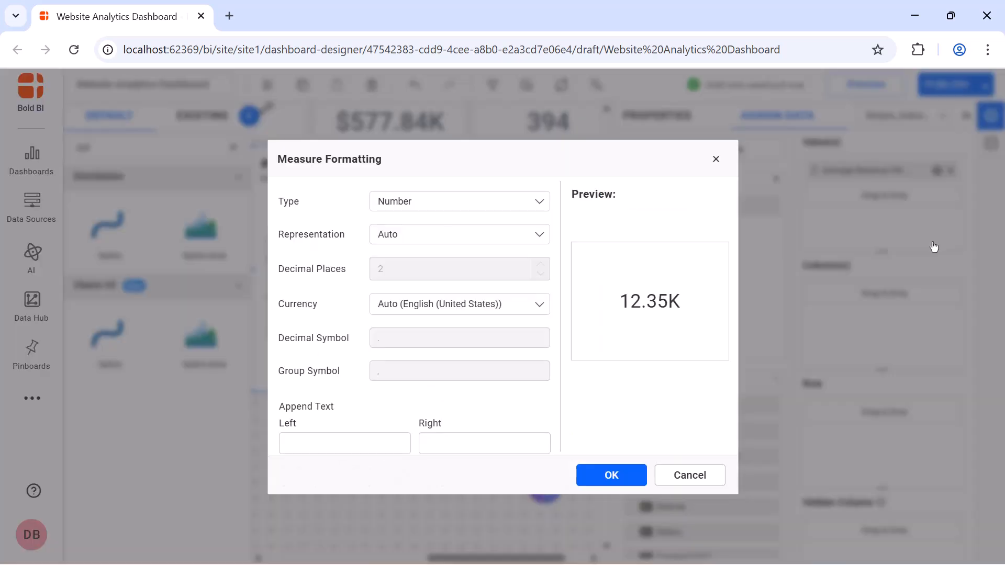
{"action": "left_click", "coordinate": [516, 201]}
{"action": "left_click", "coordinate": [503, 238]}
{"action": "left_click", "coordinate": [607, 474]}
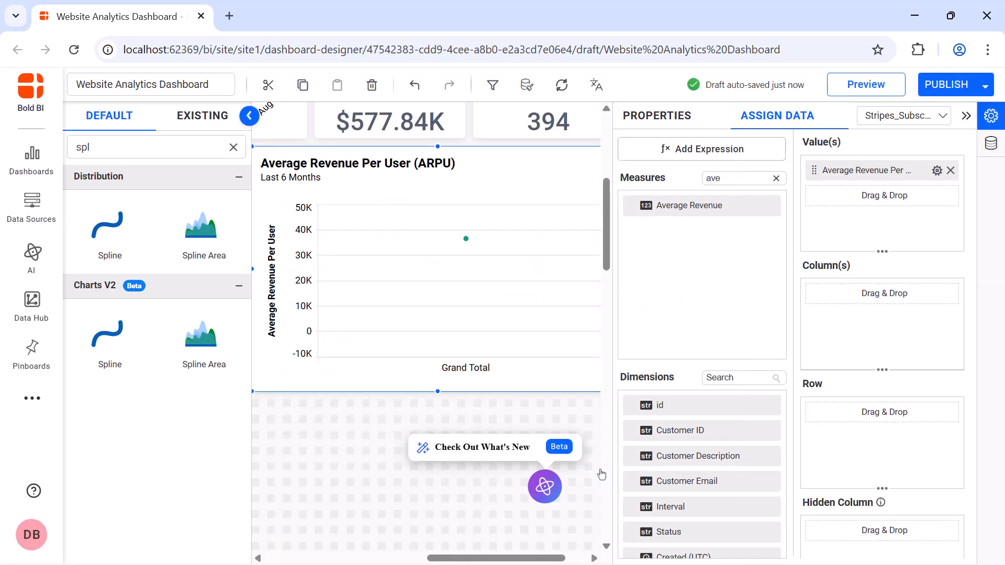
Step: Assign the Created (UTC) date dimension as the spline chart's column and rename it "MonthYear"
{"action": "left_click", "coordinate": [740, 378]}
{"action": "type", "text": "cr"}
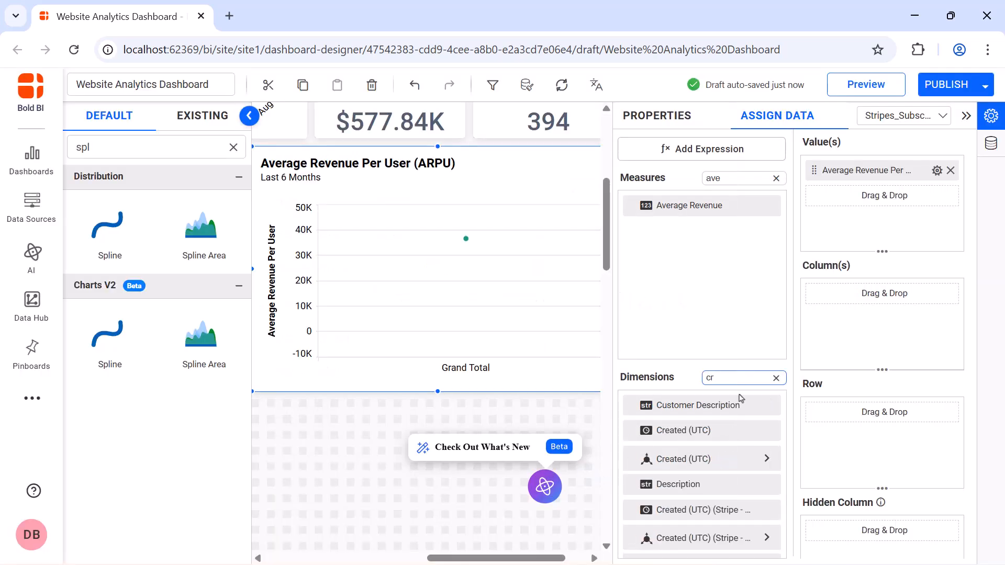
{"action": "left_click_drag", "start_coordinate": [734, 436], "coordinate": [810, 311]}
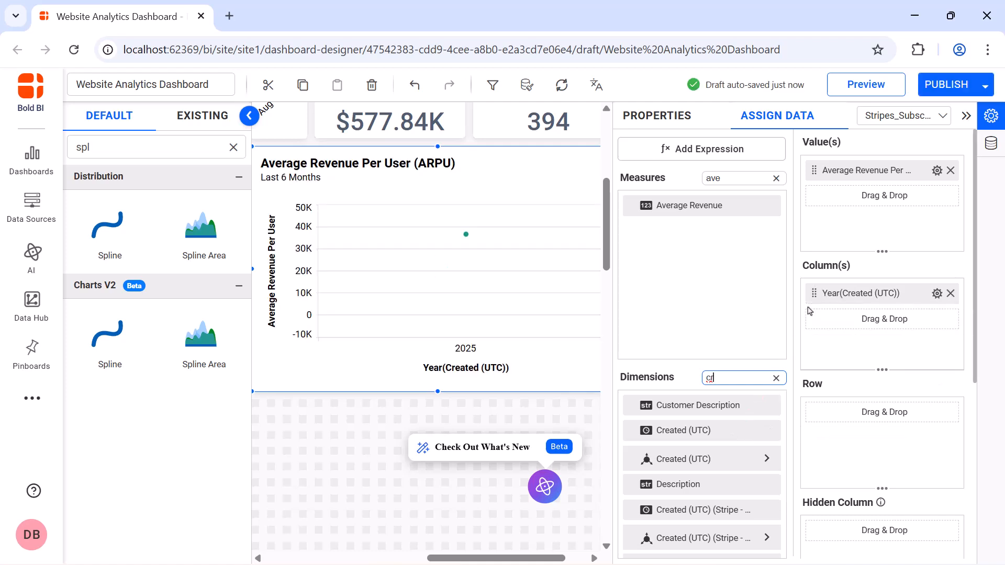
{"action": "left_click", "coordinate": [936, 301]}
{"action": "left_click", "coordinate": [936, 300]}
{"action": "type", "text": "MonthYear"}
{"action": "key", "text": "Return"}
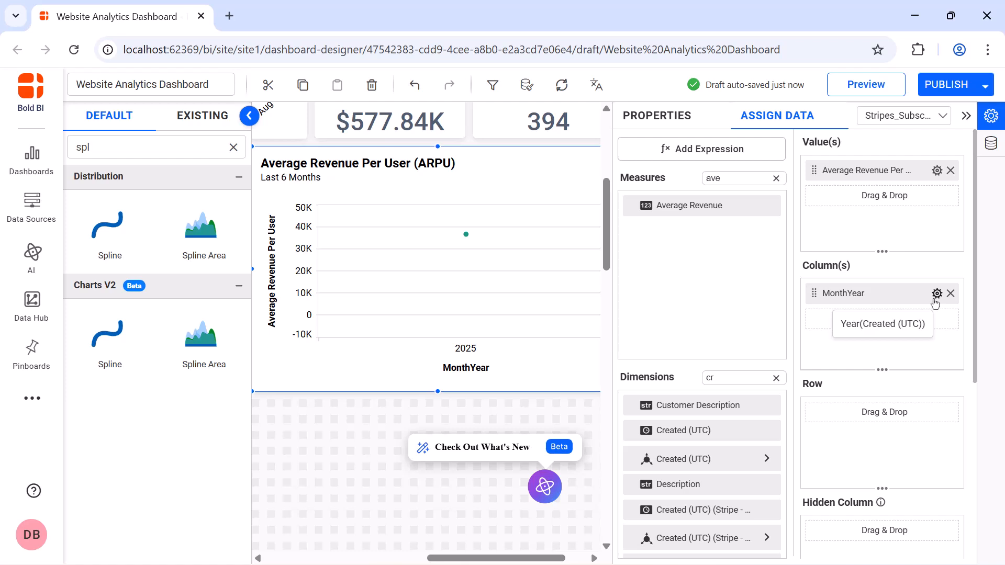
Step: Change the MonthYear column's date grouping to month and year
{"action": "left_click", "coordinate": [937, 297]}
{"action": "mouse_move", "coordinate": [931, 481]}
{"action": "left_click", "coordinate": [787, 346]}
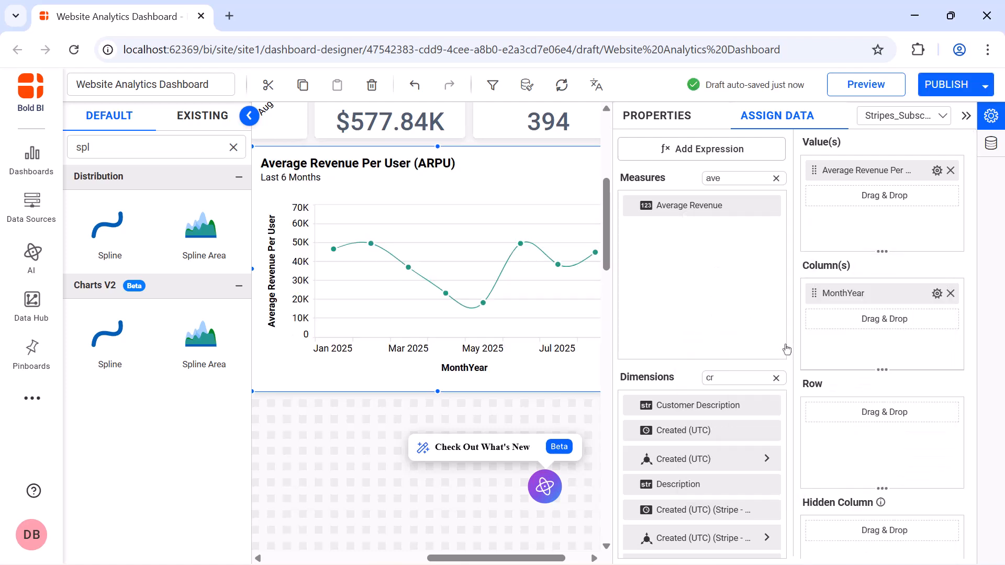
Step: Apply a relative date filter to the MonthYear column with range Month and period Last 6 months
{"action": "left_click", "coordinate": [937, 293]}
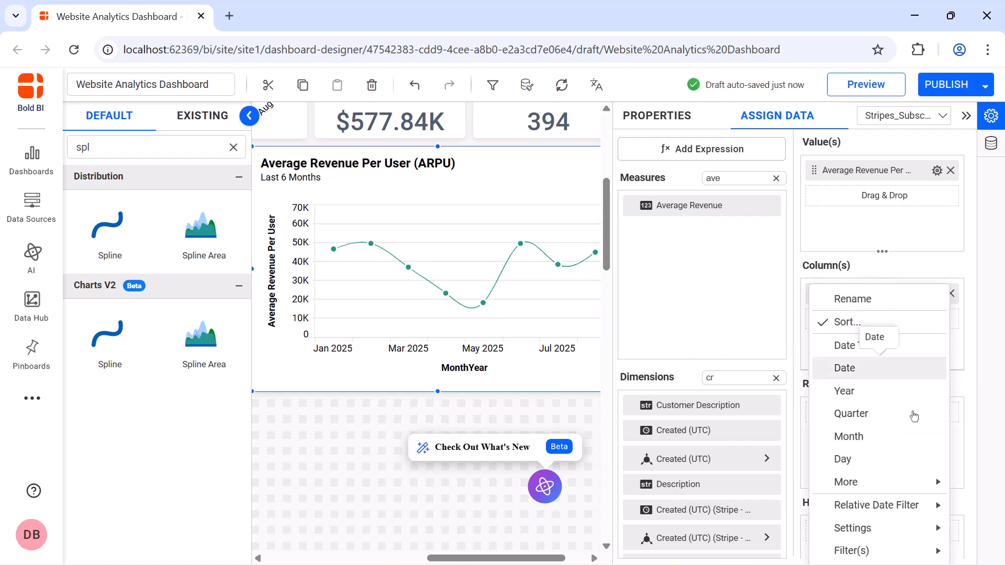
{"action": "mouse_move", "coordinate": [858, 505]}
{"action": "left_click", "coordinate": [800, 508]}
{"action": "left_click", "coordinate": [468, 245]}
{"action": "left_click", "coordinate": [474, 327]}
{"action": "left_click", "coordinate": [484, 295]}
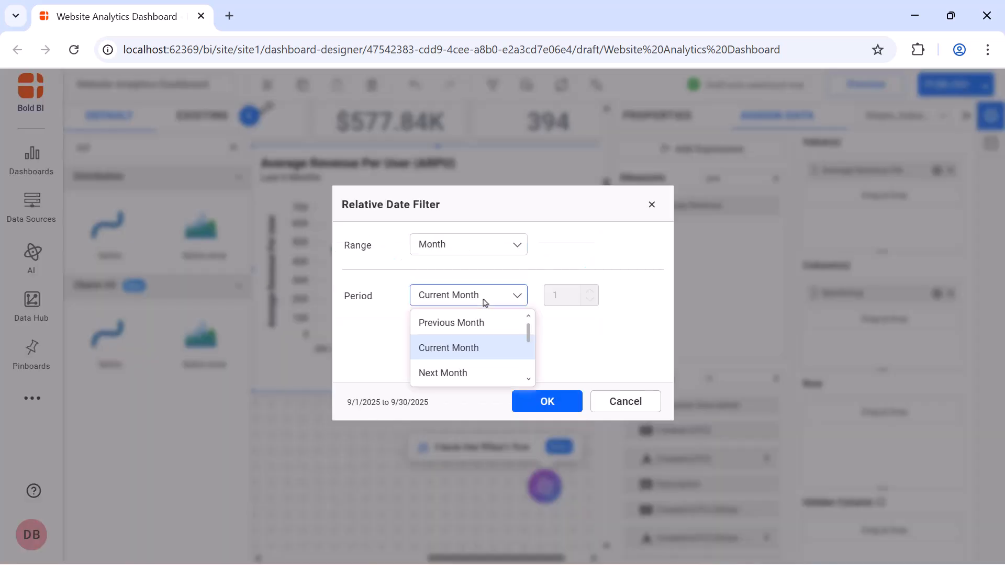
{"action": "scroll", "coordinate": [473, 334], "scroll_direction": "down", "scroll_amount": 2}
{"action": "left_click", "coordinate": [469, 353]}
{"action": "left_click", "coordinate": [564, 300]}
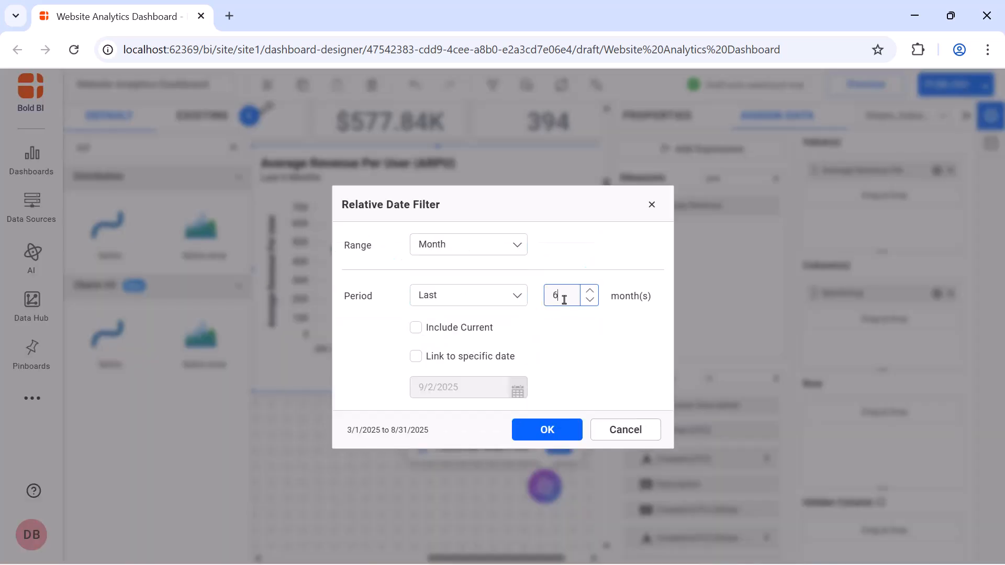
{"action": "type", "text": "6"}
{"action": "left_click", "coordinate": [546, 429]}
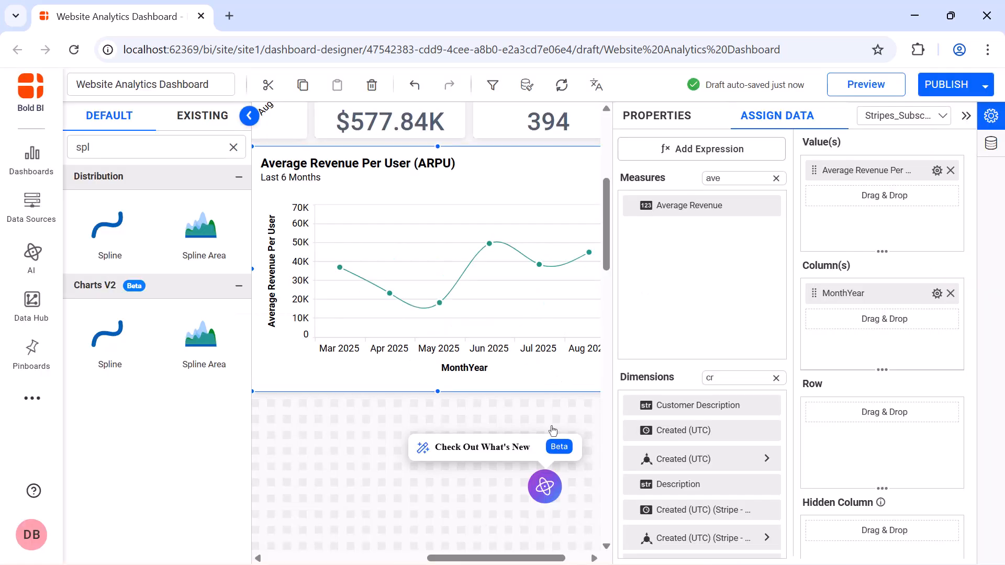
Step: Enable animation and show value labels on the spline chart
{"action": "left_click", "coordinate": [657, 116]}
{"action": "scroll", "coordinate": [780, 229], "scroll_direction": "down", "scroll_amount": 5}
{"action": "left_click", "coordinate": [780, 228]}
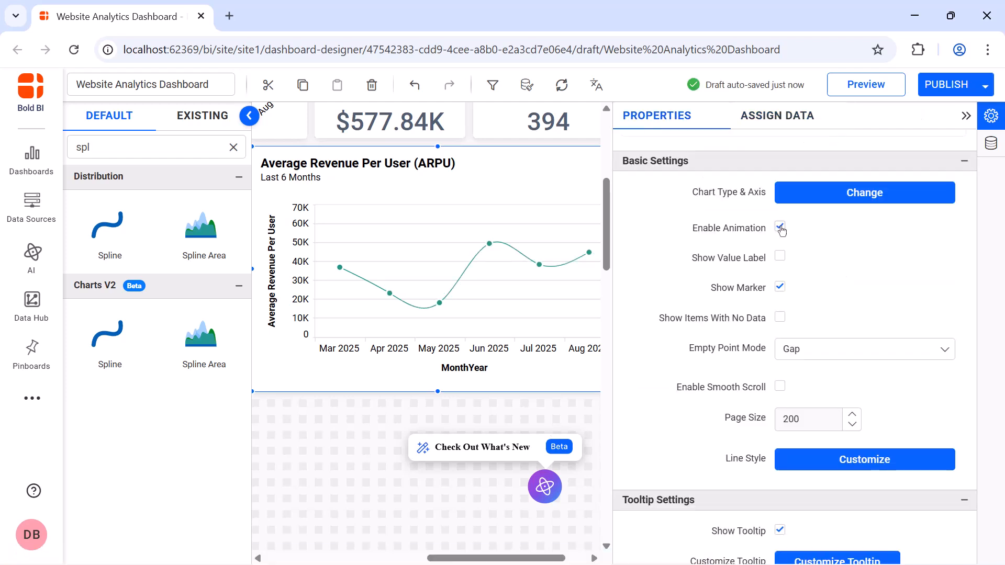
{"action": "left_click", "coordinate": [780, 257]}
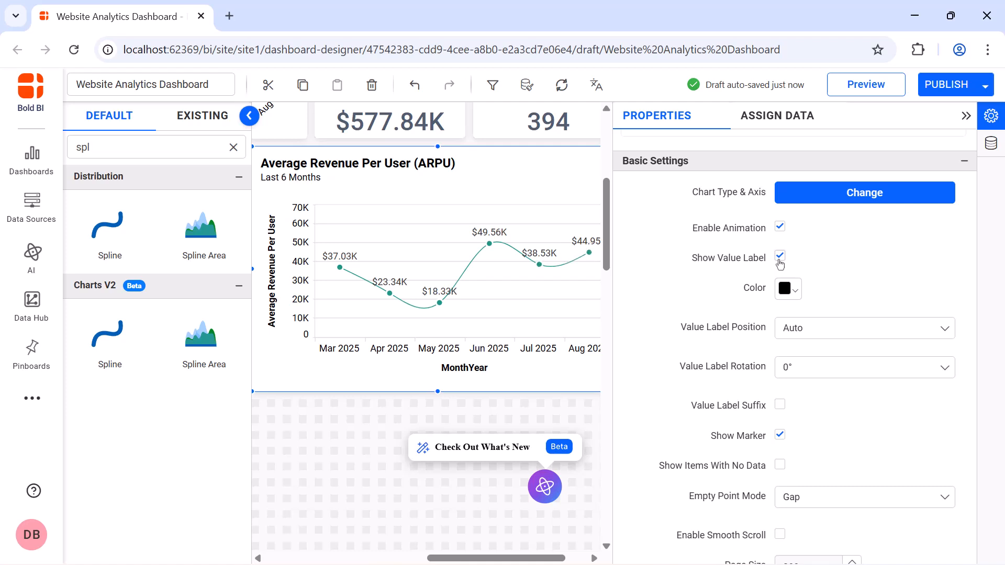
Step: Hide the axis titles of the spline chart's category axis and primary value axis
{"action": "scroll", "coordinate": [780, 293], "scroll_direction": "down", "scroll_amount": 10}
{"action": "left_click", "coordinate": [780, 328]}
{"action": "scroll", "coordinate": [780, 329], "scroll_direction": "down", "scroll_amount": 3}
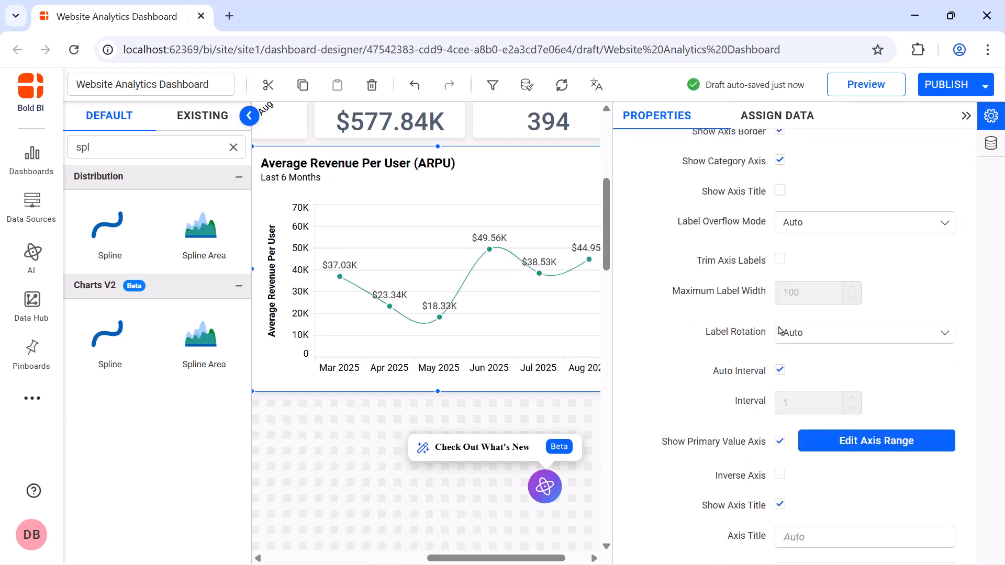
{"action": "left_click", "coordinate": [781, 504]}
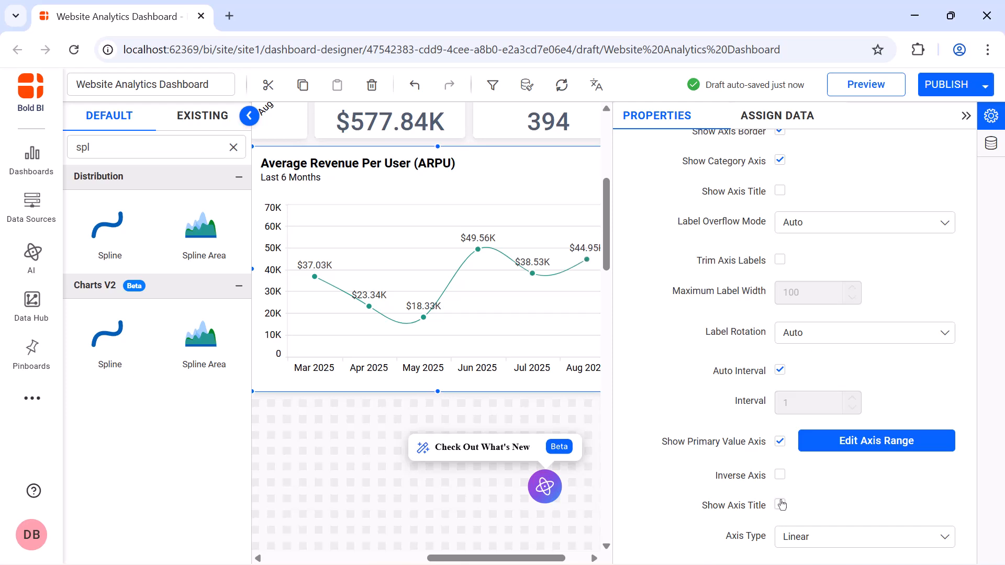
Step: Set the category axis label overflow mode to Hide and the label rotation to -45°
{"action": "left_click", "coordinate": [871, 234]}
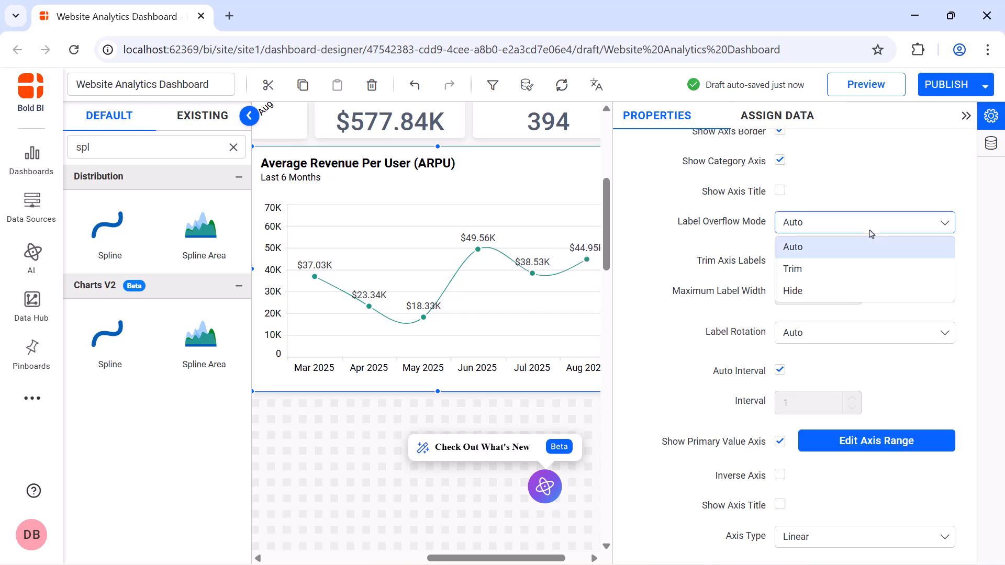
{"action": "left_click", "coordinate": [858, 291]}
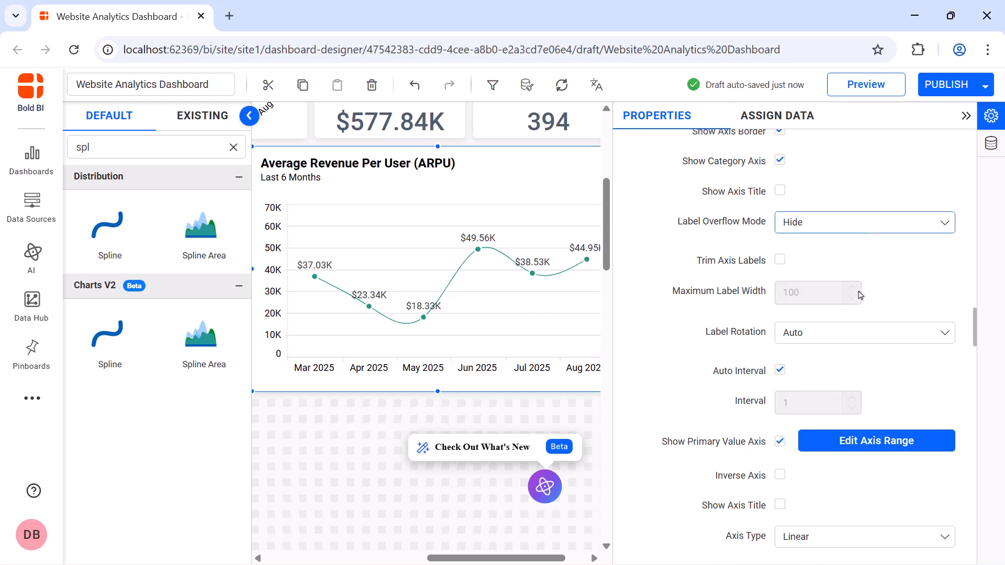
{"action": "left_click", "coordinate": [852, 337]}
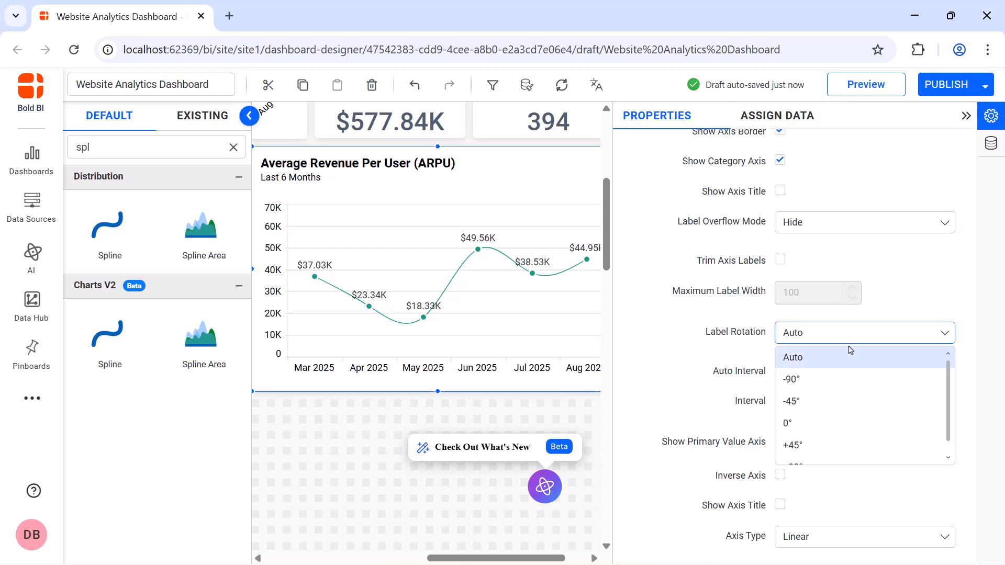
{"action": "left_click", "coordinate": [850, 400]}
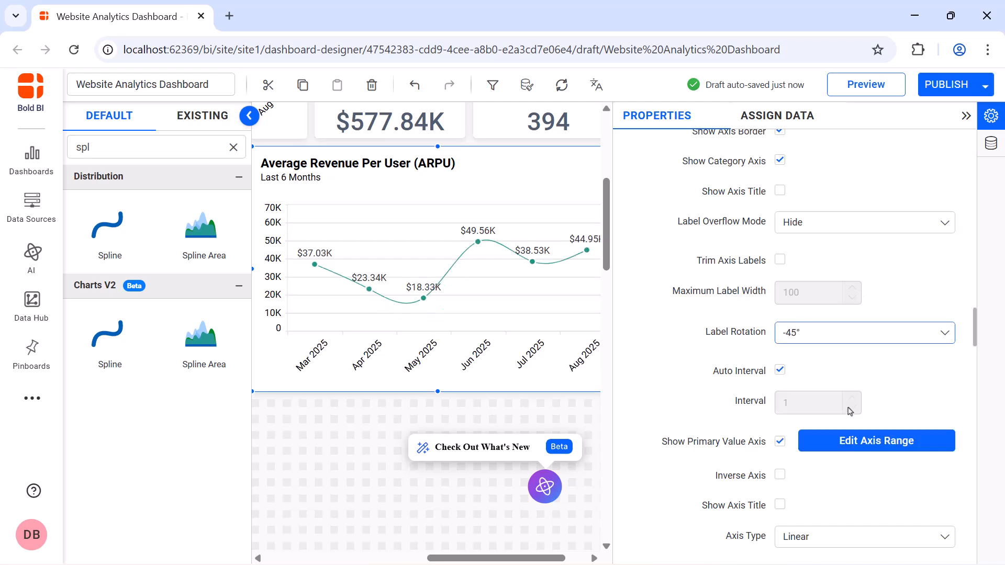
Step: Format the spline chart's primary value axis as Currency
{"action": "scroll", "coordinate": [849, 410], "scroll_direction": "down", "scroll_amount": 1}
{"action": "left_click", "coordinate": [843, 531]}
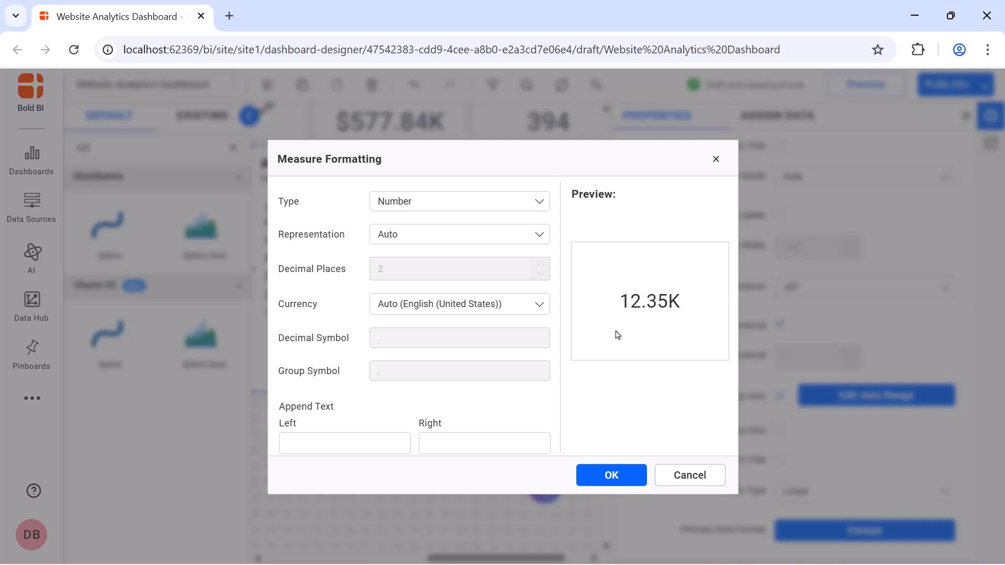
{"action": "left_click", "coordinate": [493, 205]}
{"action": "left_click", "coordinate": [494, 253]}
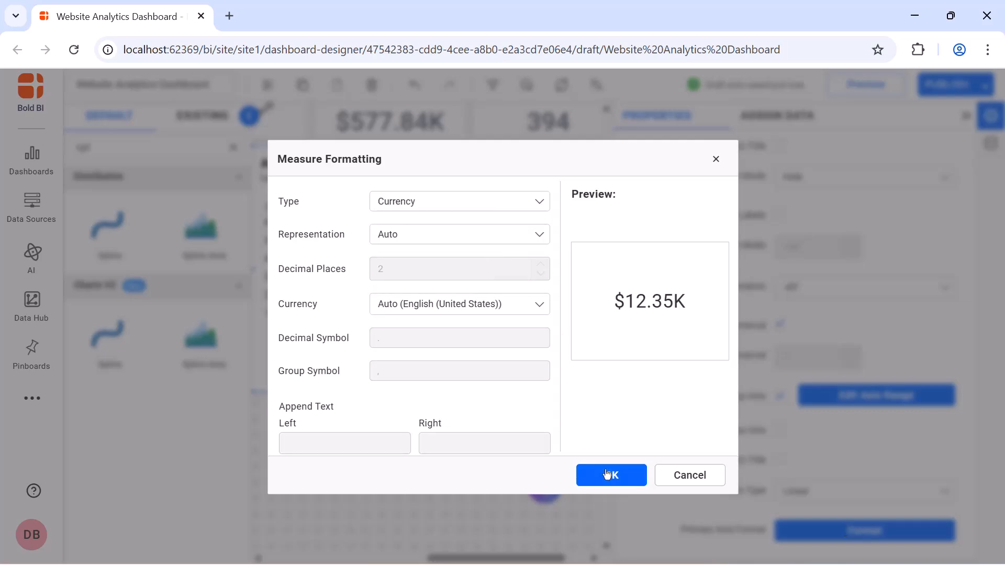
{"action": "left_click", "coordinate": [605, 475]}
Step: Change the Average Revenue series color to a bright pink
{"action": "scroll", "coordinate": [786, 366], "scroll_direction": "down", "scroll_amount": 5}
{"action": "left_click", "coordinate": [788, 350]}
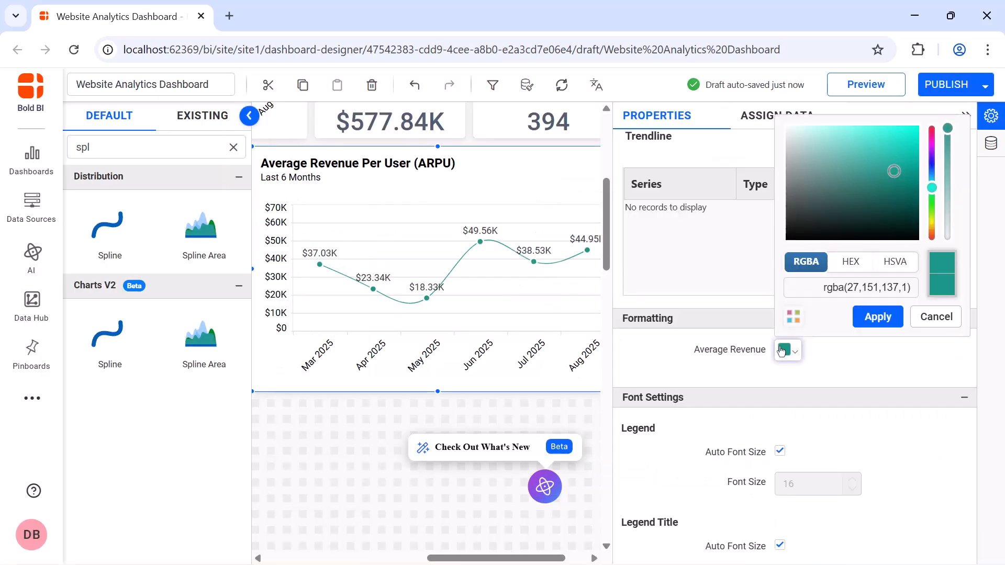
{"action": "left_click_drag", "start_coordinate": [930, 140], "coordinate": [932, 138]}
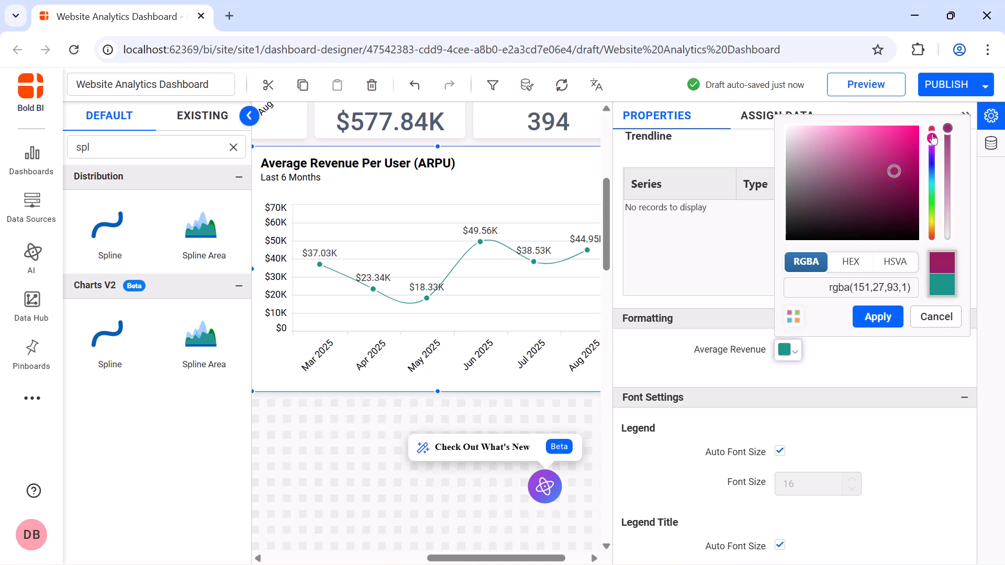
{"action": "left_click", "coordinate": [900, 136]}
{"action": "left_click", "coordinate": [875, 314]}
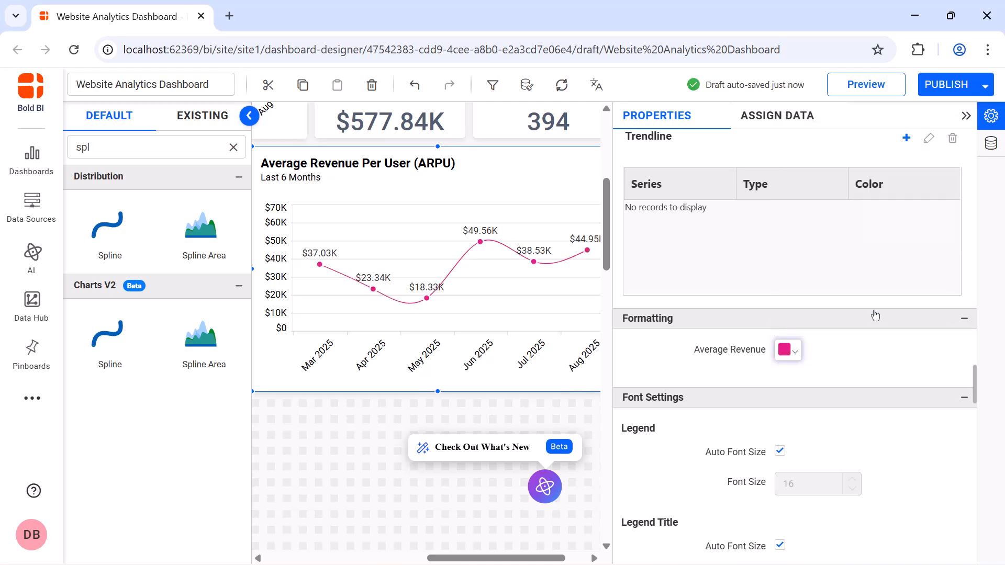
Step: Turn off automatic title font size for the Average Revenue Per User chart and set the title font size to 16
{"action": "scroll", "coordinate": [876, 315], "scroll_direction": "up", "scroll_amount": 5}
{"action": "left_click", "coordinate": [780, 323]}
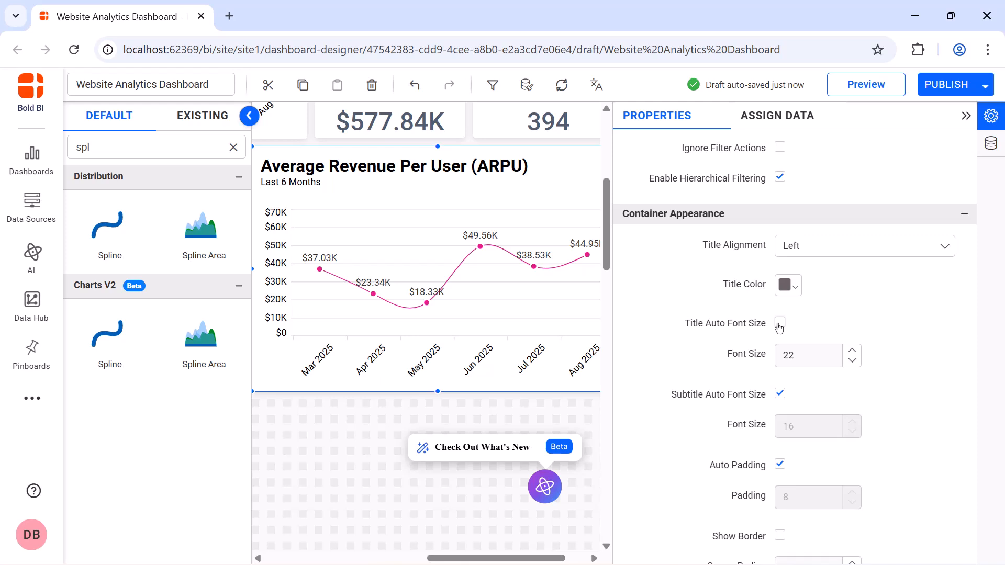
{"action": "double_click", "coordinate": [797, 351]}
{"action": "type", "text": "16"}
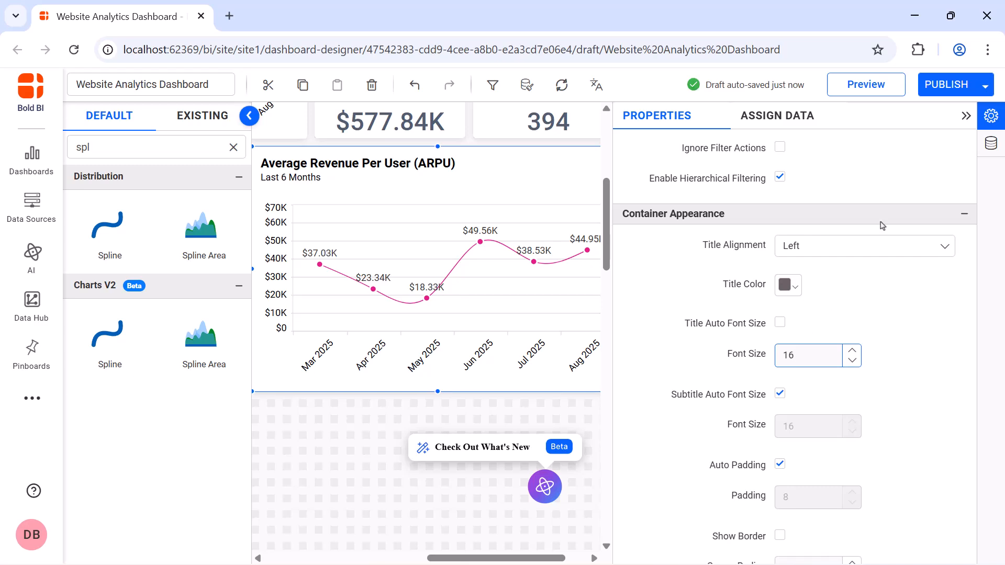
{"action": "left_click", "coordinate": [966, 116]}
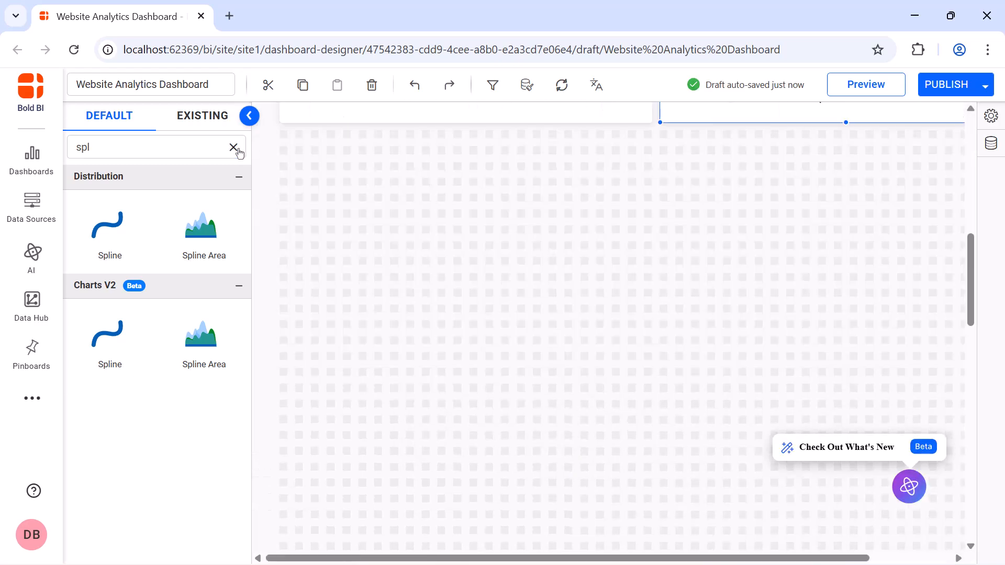
Step: Add a Bar chart below the existing widgets at the start of the next row and enlarge it to about half the dashboard's width
{"action": "left_click", "coordinate": [233, 147]}
{"action": "left_click", "coordinate": [205, 148]}
{"action": "type", "text": "bar"}
{"action": "left_click_drag", "start_coordinate": [125, 224], "coordinate": [287, 139]}
{"action": "left_click_drag", "start_coordinate": [367, 216], "coordinate": [643, 350]}
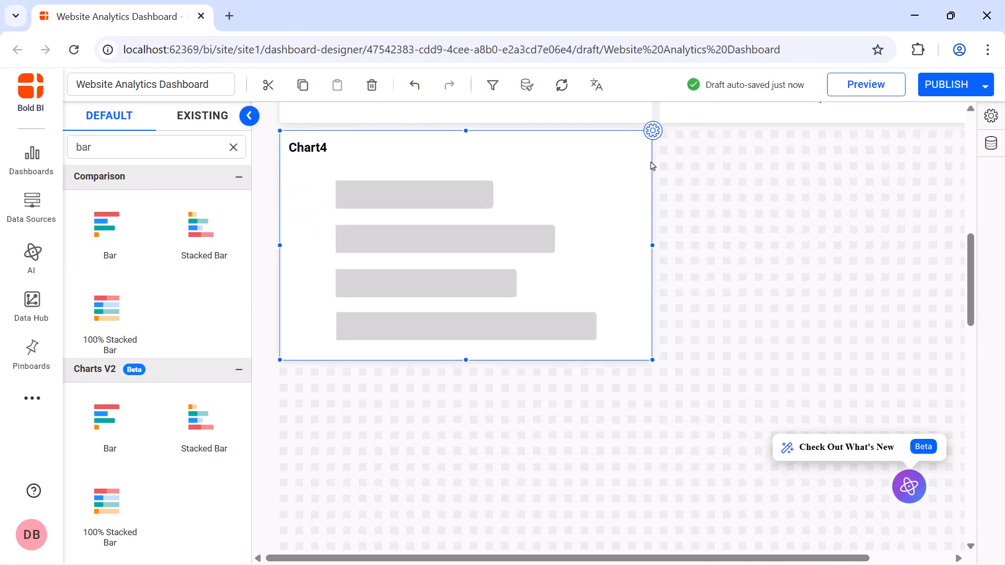
Step: Name the new bar chart "Top 5 Landing Pages by Revenue"
{"action": "left_click", "coordinate": [653, 137]}
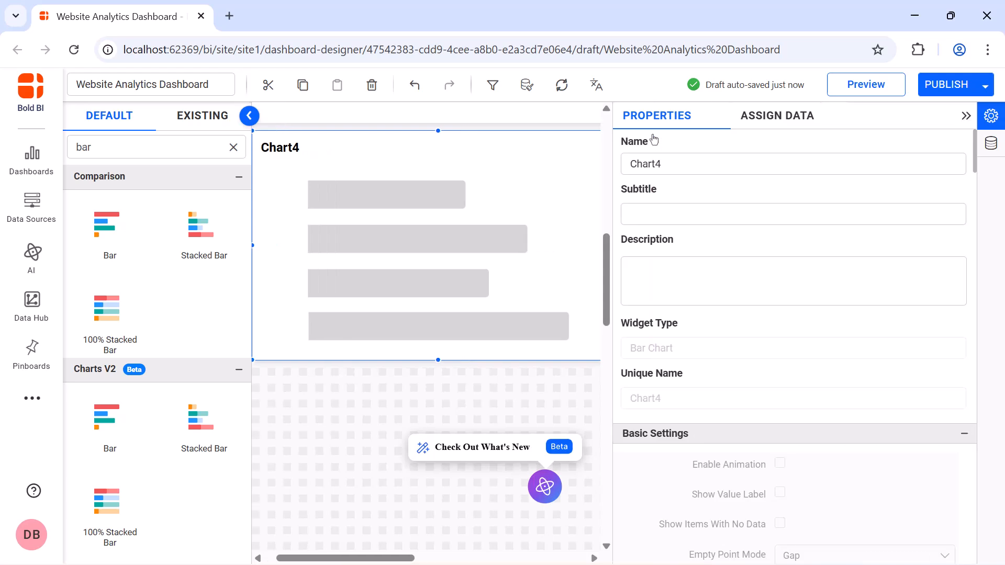
{"action": "left_click", "coordinate": [742, 160]}
{"action": "key", "text": "ctrl+a"}
{"action": "type", "text": "Top 5 Landing Pages by Revenue"}
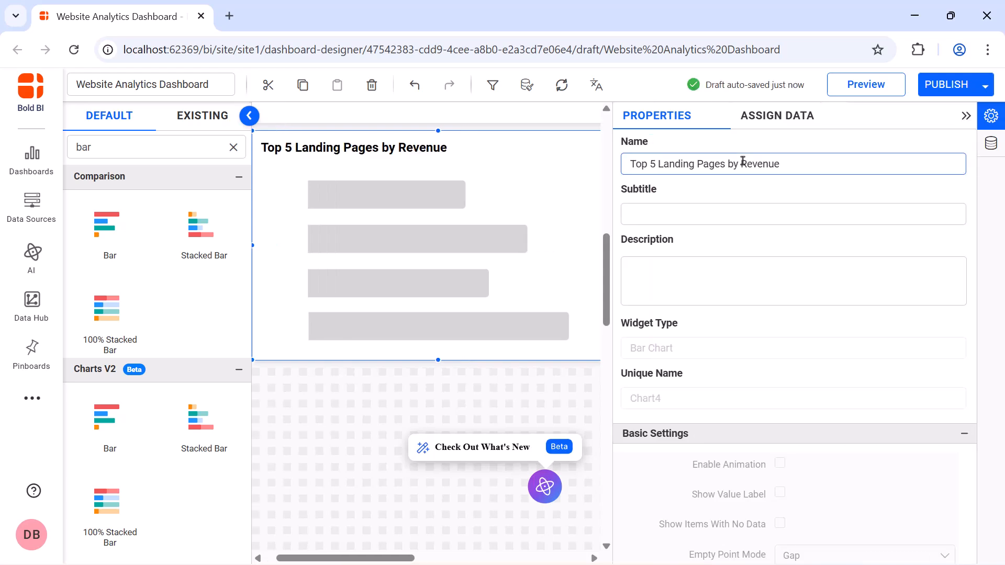
Step: Bind the bar chart to GA_Channel_Stripes_Payouts_Datasource and assign the Amount measure as its value
{"action": "left_click", "coordinate": [785, 122]}
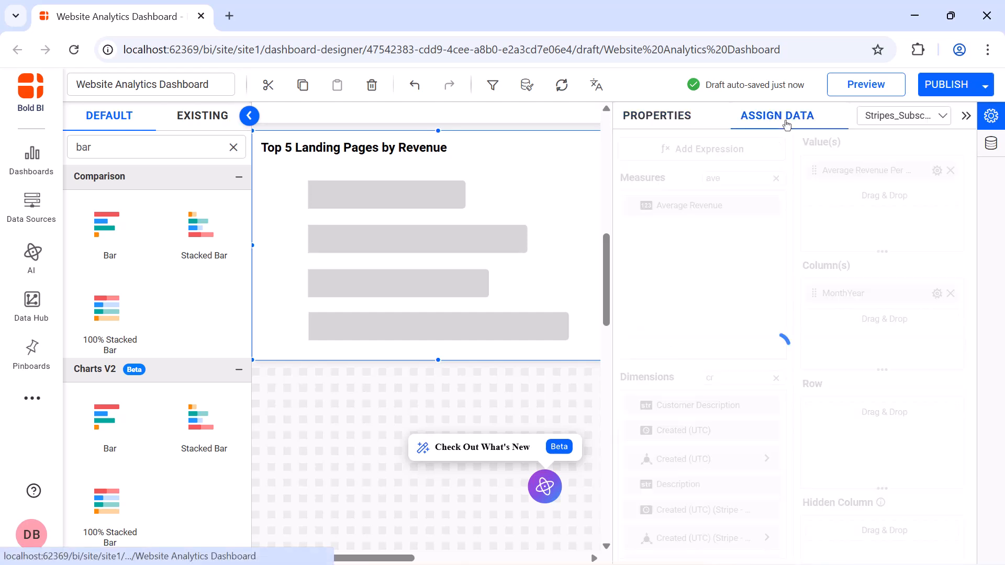
{"action": "left_click", "coordinate": [871, 116]}
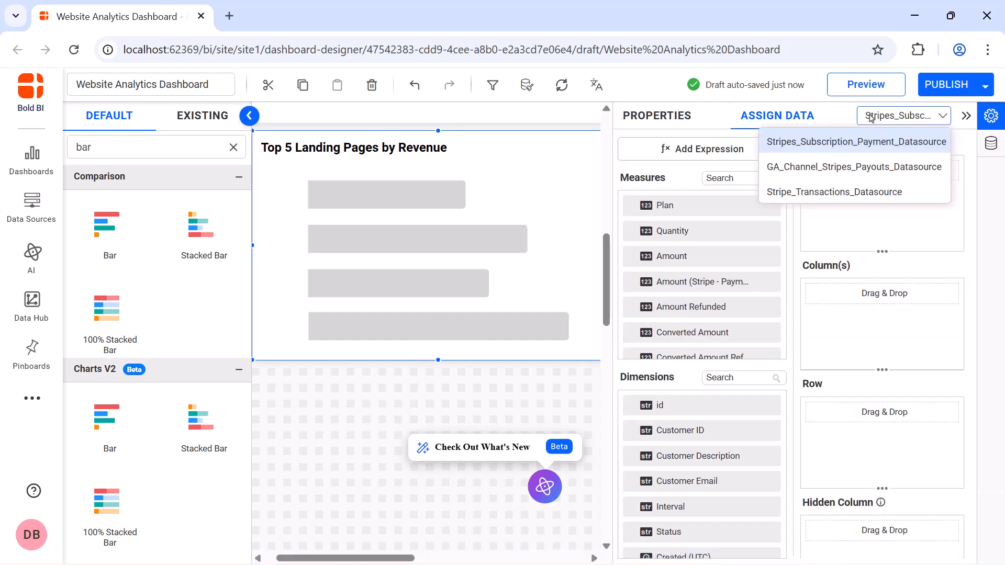
{"action": "left_click", "coordinate": [872, 166]}
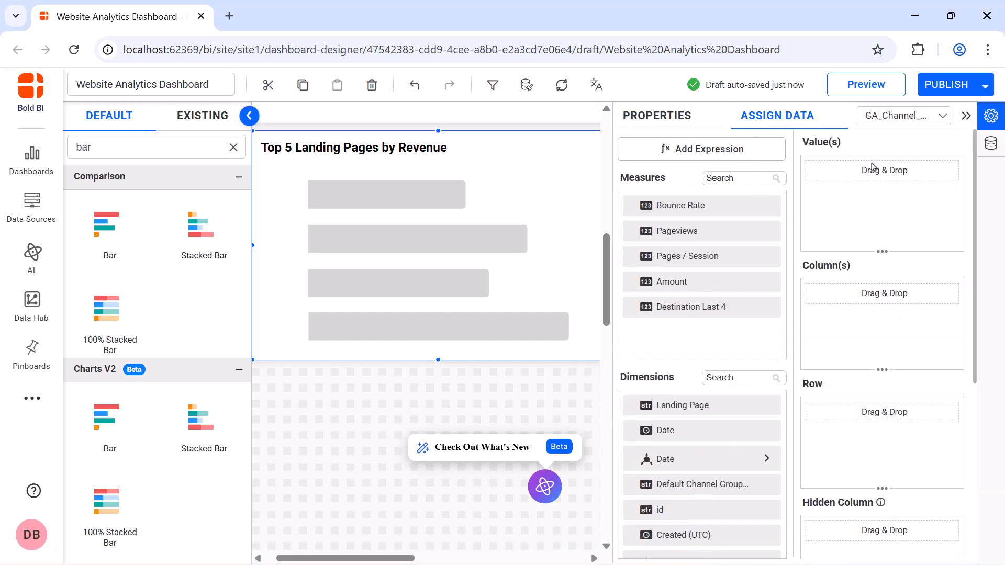
{"action": "left_click_drag", "start_coordinate": [778, 282], "coordinate": [812, 204]}
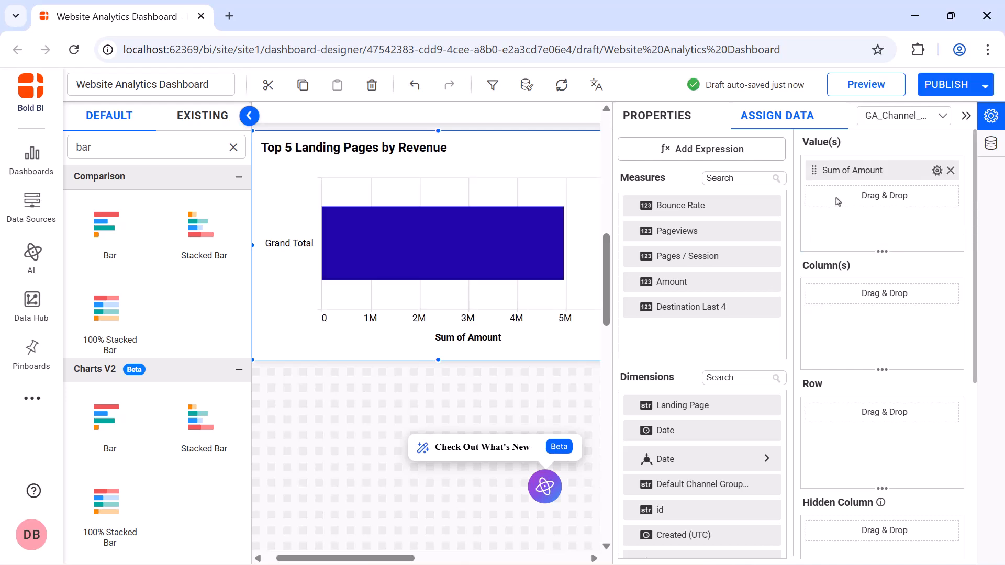
Step: Rename the bar chart's Sum of Amount value field to "Revenue"
{"action": "left_click", "coordinate": [937, 171]}
{"action": "left_click", "coordinate": [933, 197]}
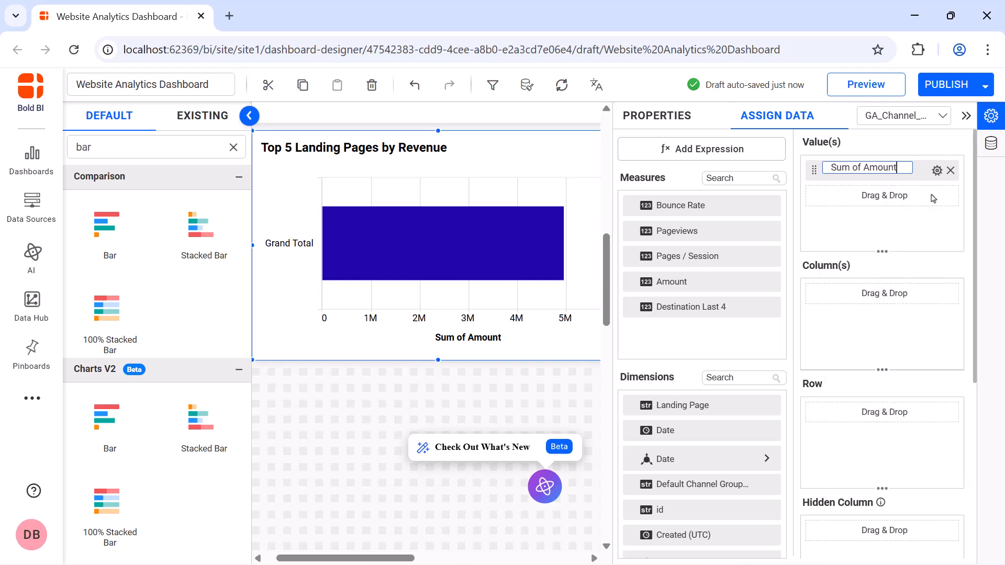
{"action": "key", "text": "ctrl+a"}
{"action": "type", "text": "Revenue"}
{"action": "key", "text": "Return"}
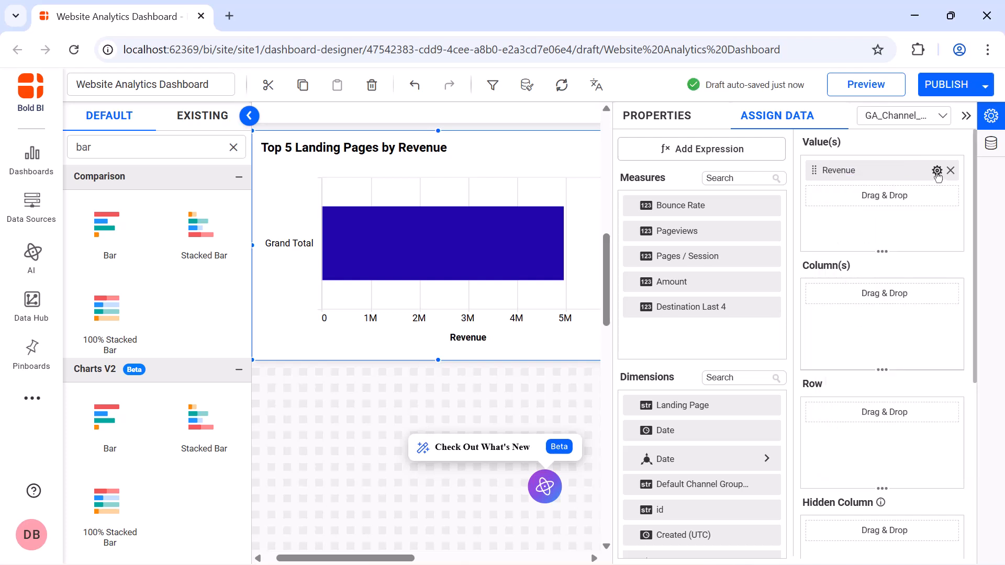
Step: Format the bar chart's Revenue measure as Currency
{"action": "left_click", "coordinate": [937, 171]}
{"action": "left_click", "coordinate": [868, 449]}
{"action": "left_click", "coordinate": [477, 202]}
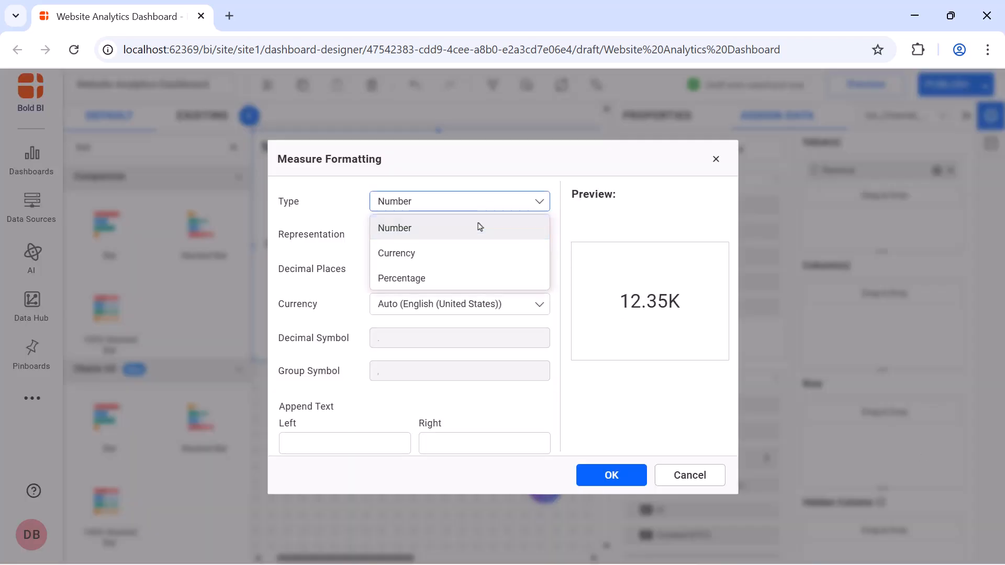
{"action": "left_click", "coordinate": [478, 254]}
{"action": "left_click", "coordinate": [611, 475]}
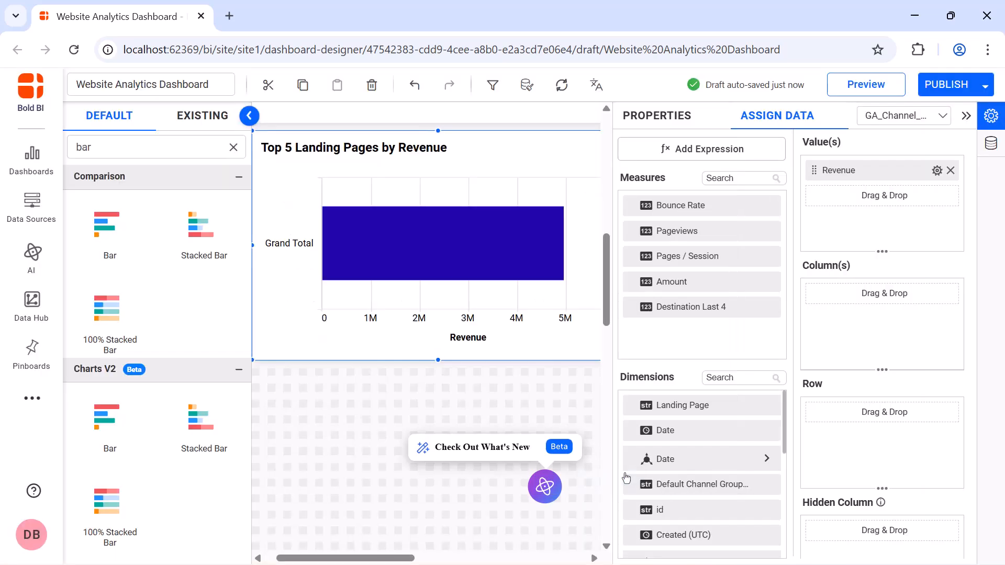
Step: Assign Landing Page as the bar chart's column and apply a rank filter for the top 5 by sum of Amount
{"action": "left_click_drag", "start_coordinate": [662, 411], "coordinate": [819, 308]}
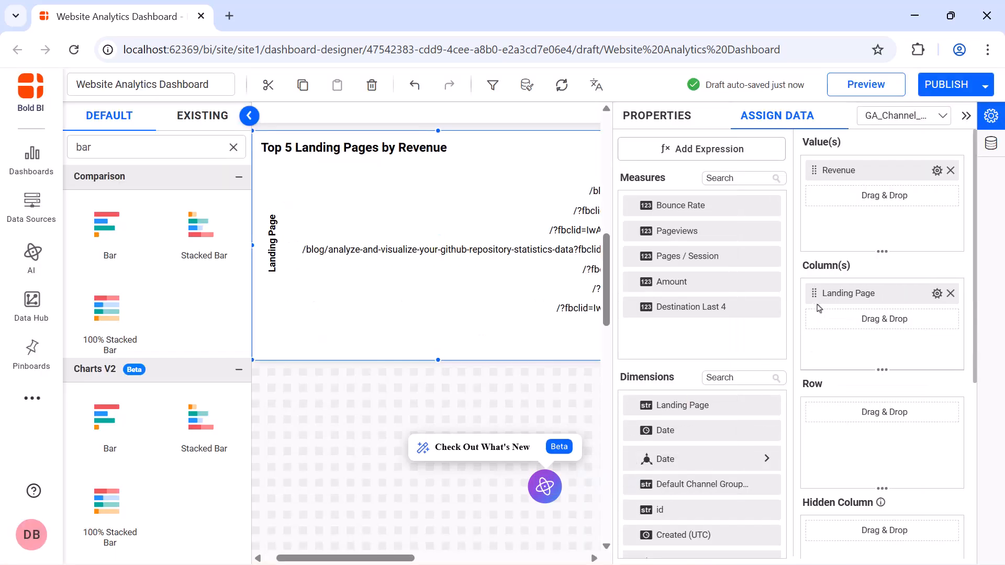
{"action": "left_click", "coordinate": [937, 293]}
{"action": "mouse_move", "coordinate": [875, 392]}
{"action": "left_click", "coordinate": [786, 393]}
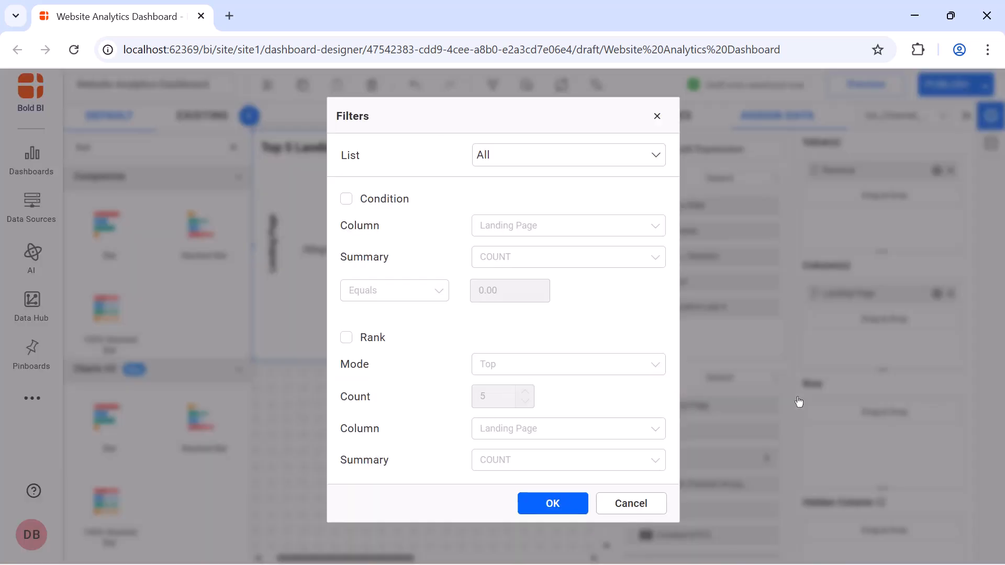
{"action": "left_click", "coordinate": [346, 337]}
{"action": "left_click", "coordinate": [563, 429]}
{"action": "scroll", "coordinate": [563, 489], "scroll_direction": "down", "scroll_amount": 3}
{"action": "left_click", "coordinate": [567, 531]}
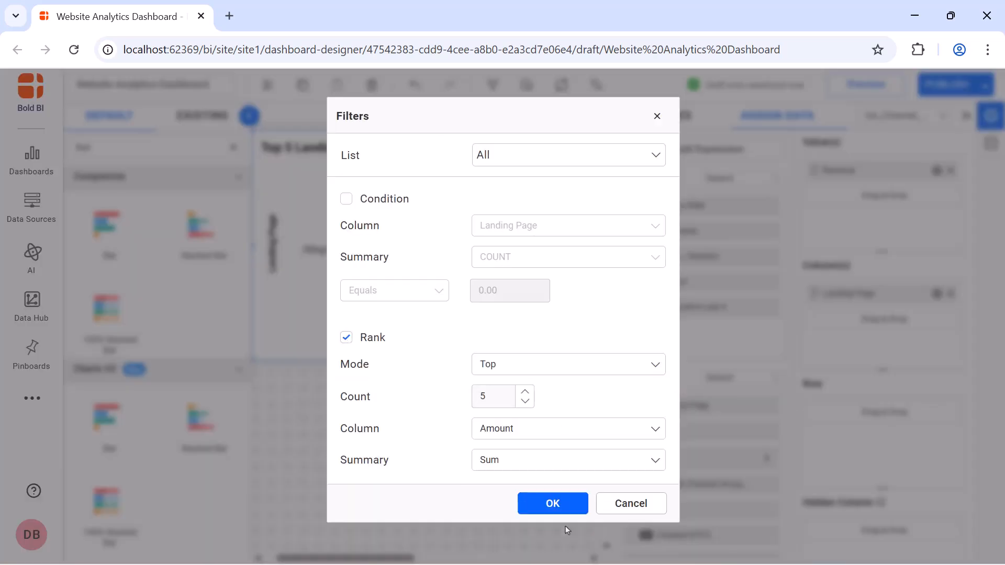
{"action": "left_click", "coordinate": [568, 510]}
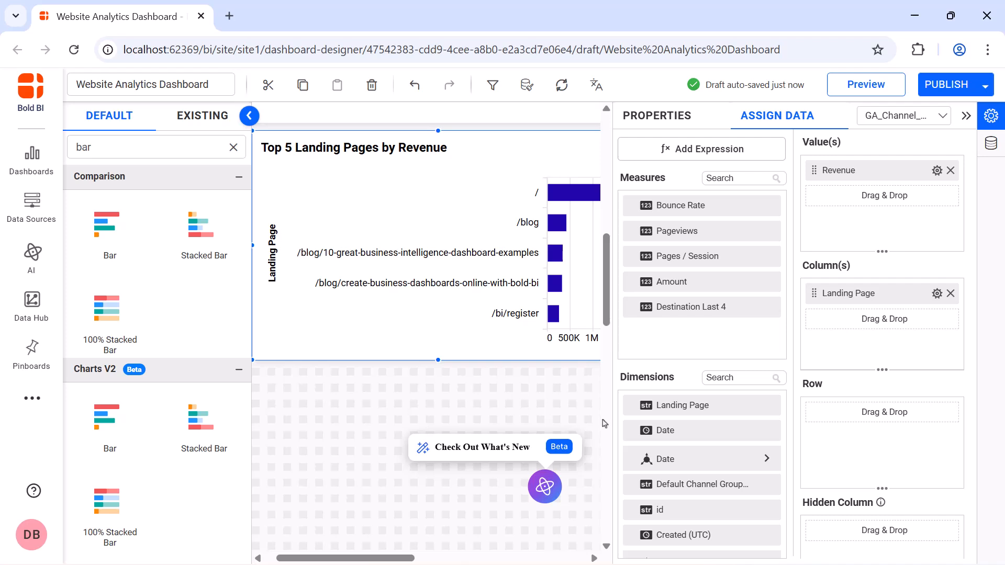
Step: Enable animation and show value labels on the bar chart
{"action": "left_click", "coordinate": [657, 117]}
{"action": "scroll", "coordinate": [780, 233], "scroll_direction": "down", "scroll_amount": 5}
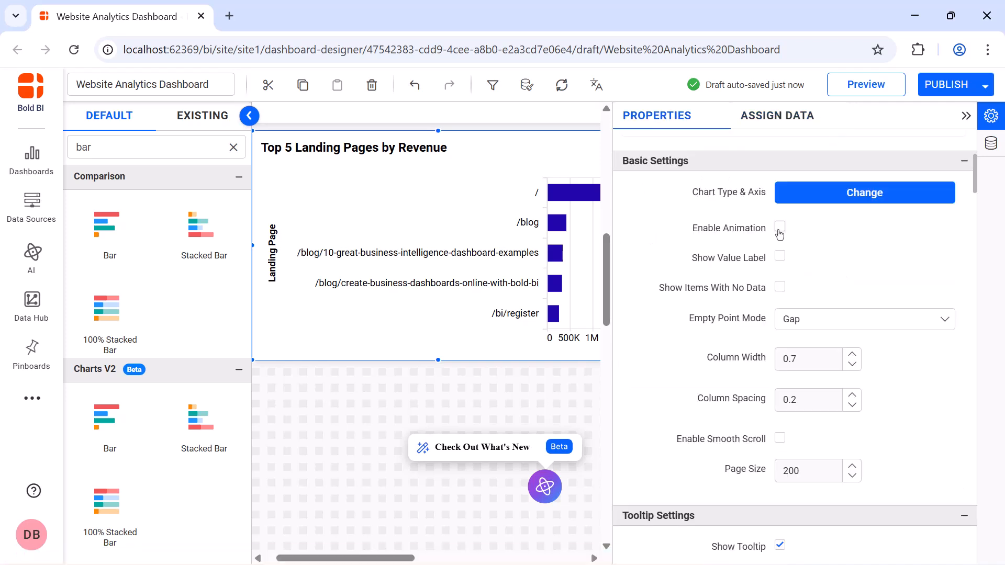
{"action": "left_click", "coordinate": [780, 228]}
{"action": "left_click", "coordinate": [779, 258]}
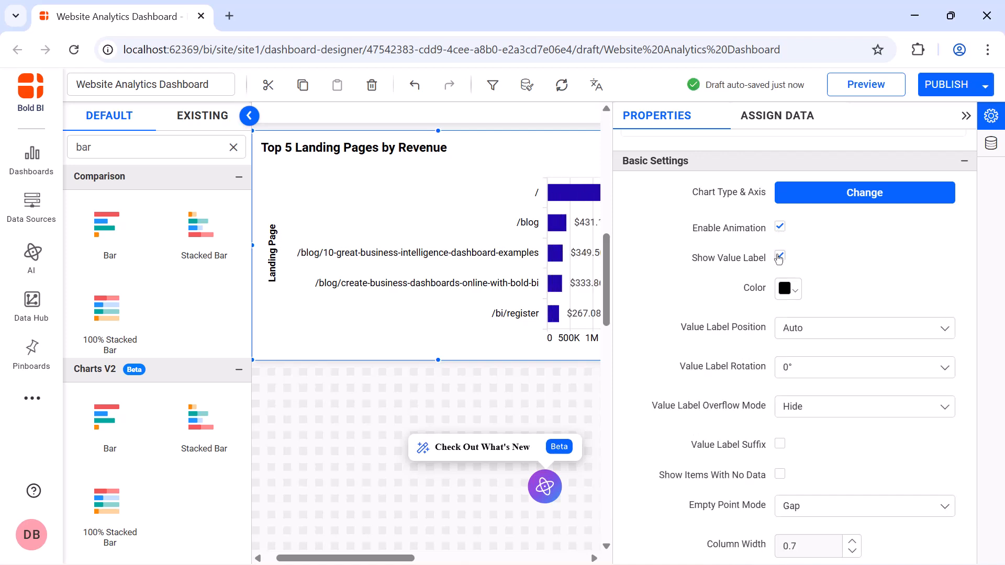
Step: Hide the bar chart's legend and the titles of its category and primary value axes
{"action": "scroll", "coordinate": [779, 260], "scroll_direction": "down", "scroll_amount": 10}
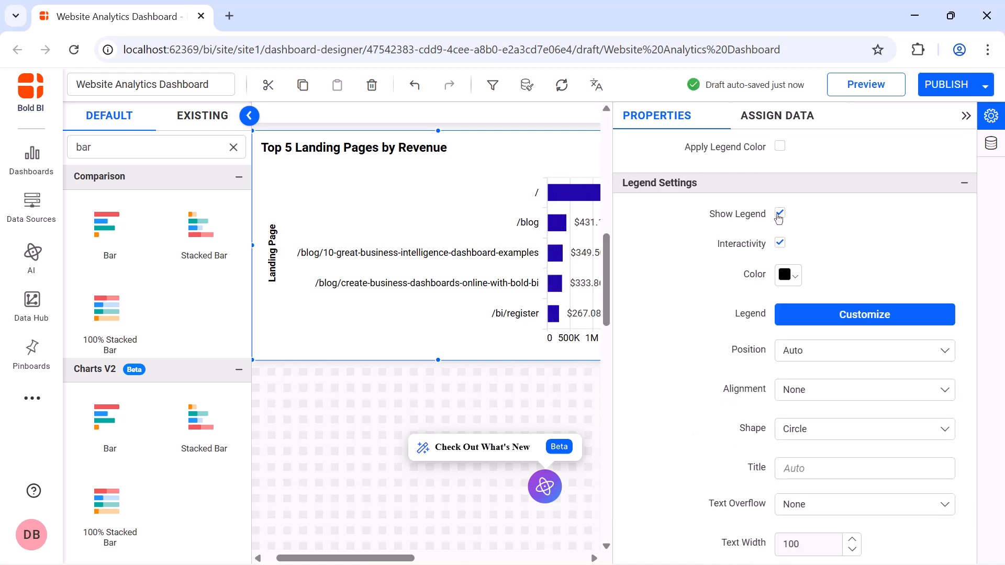
{"action": "left_click", "coordinate": [779, 214]}
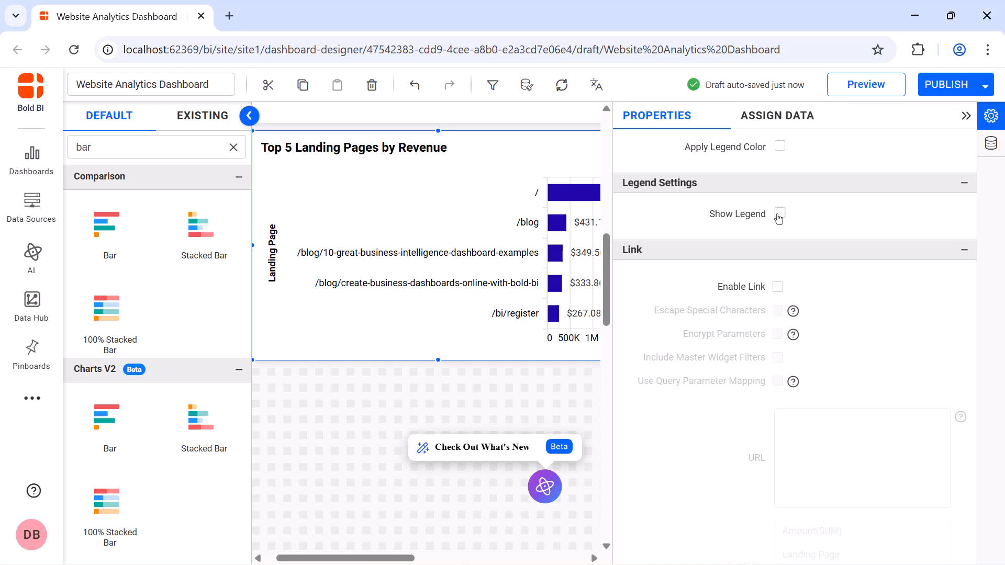
{"action": "scroll", "coordinate": [779, 340], "scroll_direction": "down", "scroll_amount": 10}
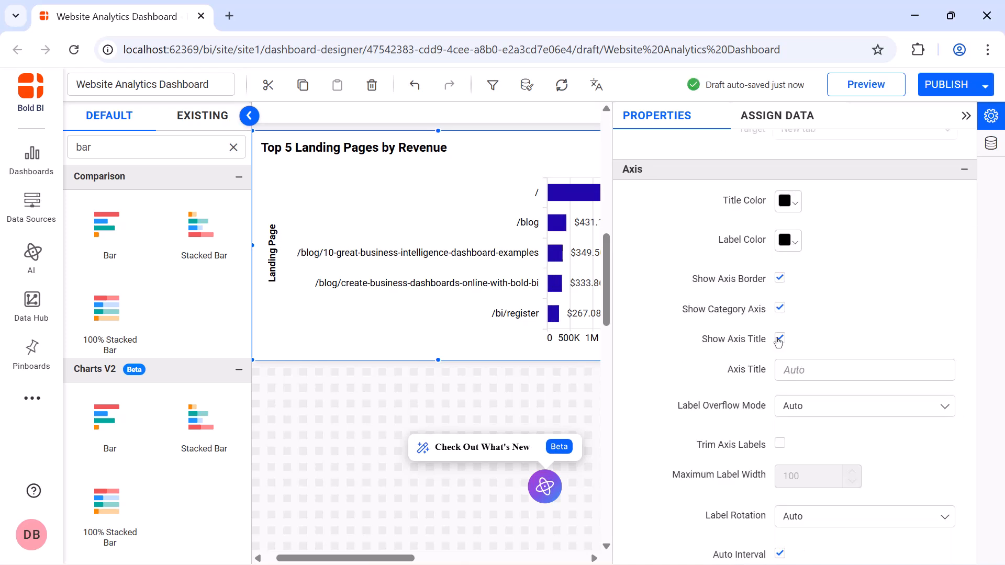
{"action": "left_click", "coordinate": [780, 517]}
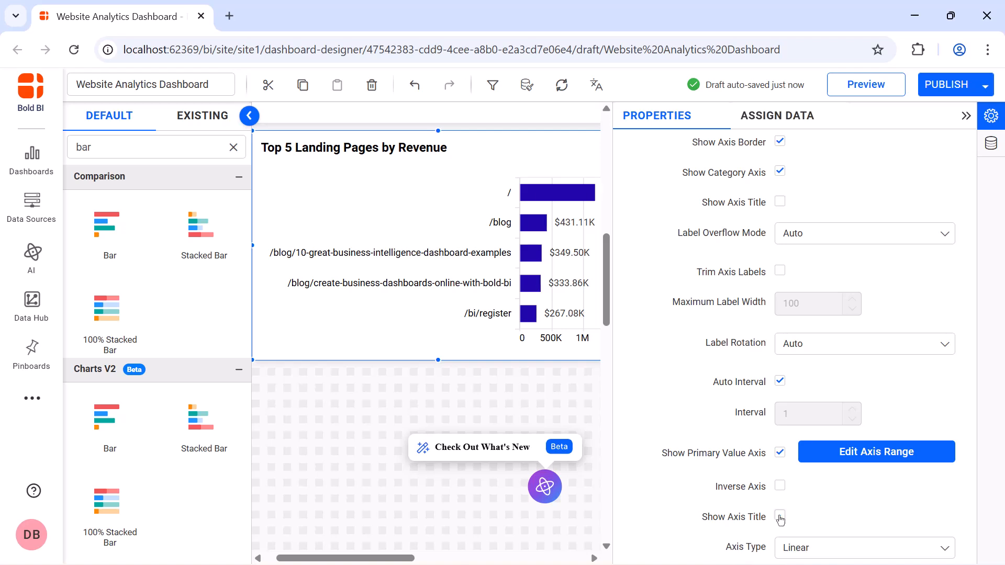
Step: Set the bar chart's category axis labels to overflow mode Hide, trimmed, with 0° rotation
{"action": "left_click", "coordinate": [882, 233]}
{"action": "left_click", "coordinate": [883, 304]}
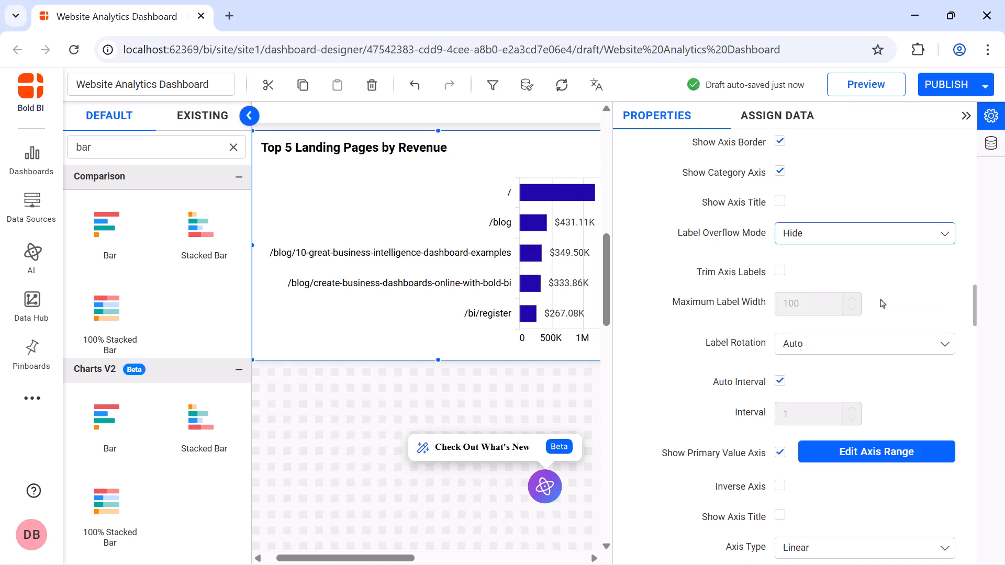
{"action": "left_click", "coordinate": [781, 272]}
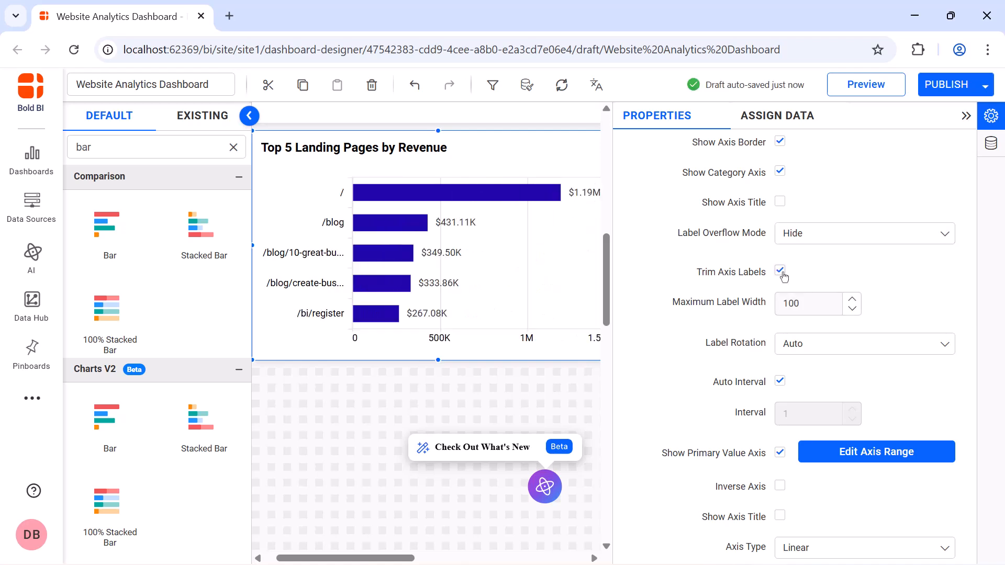
{"action": "left_click", "coordinate": [833, 350]}
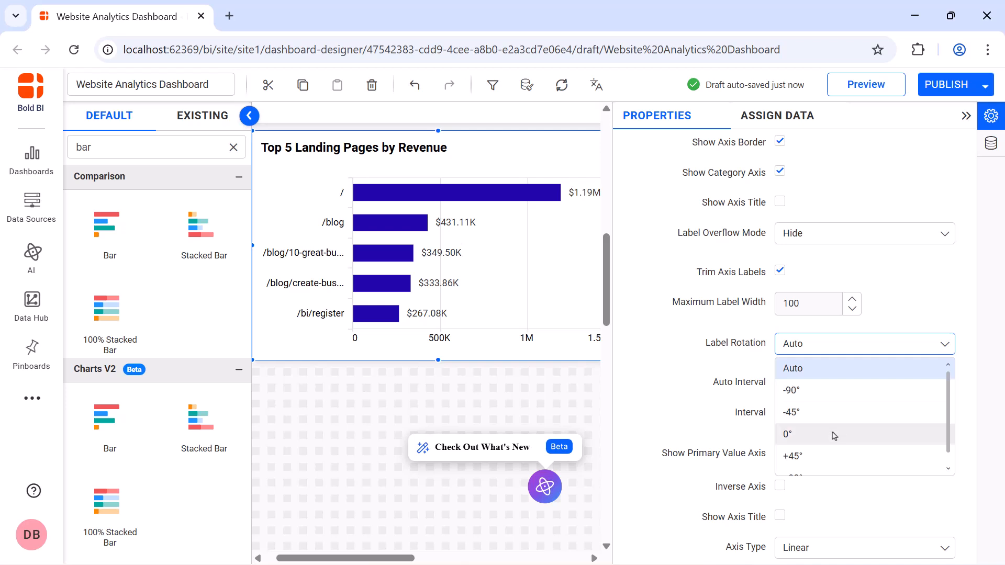
{"action": "left_click", "coordinate": [833, 433]}
Step: Format the bar chart's primary value axis as Currency
{"action": "scroll", "coordinate": [834, 435], "scroll_direction": "down", "scroll_amount": 2}
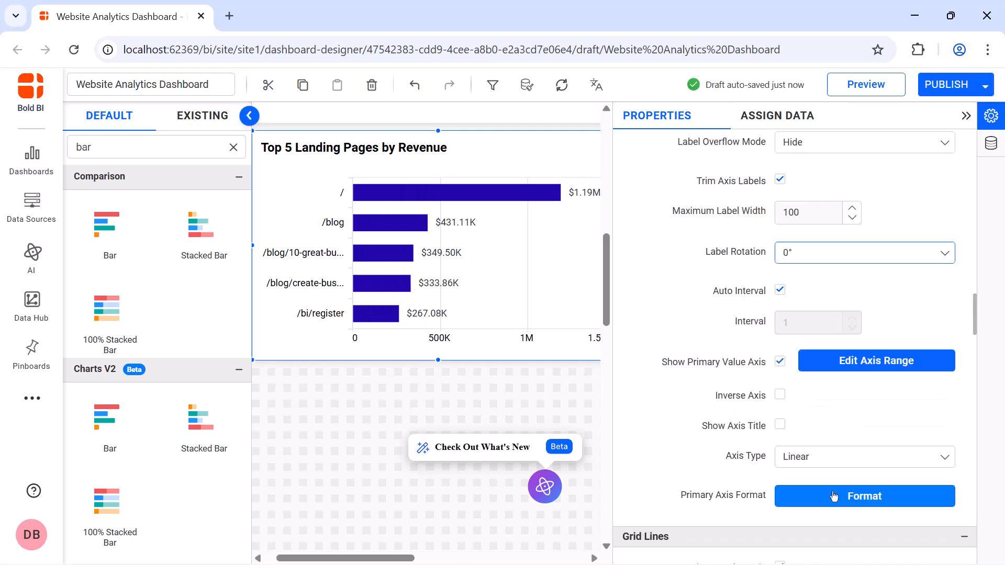
{"action": "left_click", "coordinate": [831, 496]}
{"action": "left_click", "coordinate": [530, 204]}
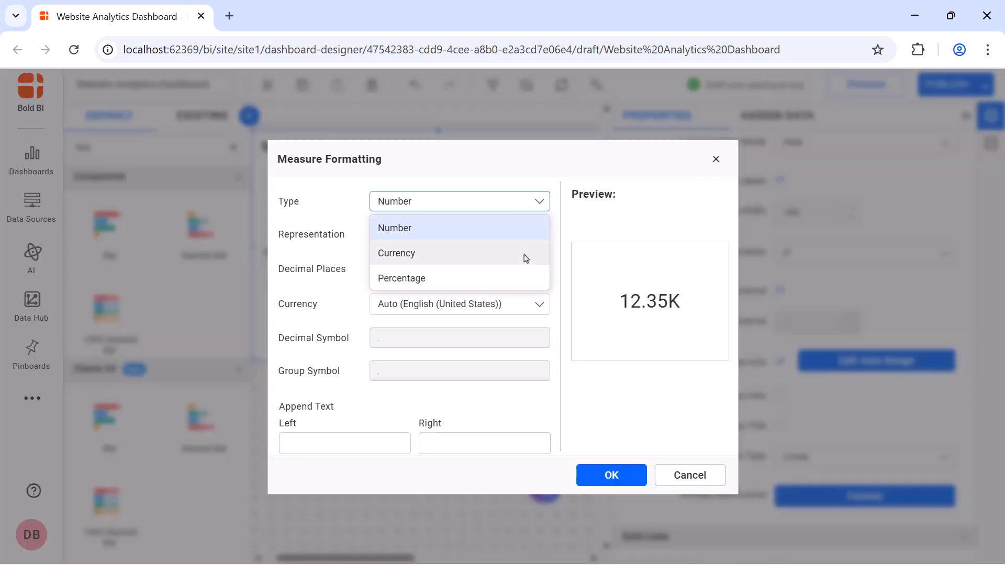
{"action": "left_click", "coordinate": [525, 254]}
{"action": "left_click", "coordinate": [627, 476]}
Step: Turn off automatic title font size for the Top 5 Landing Pages chart and set the title font size to 16
{"action": "scroll", "coordinate": [628, 476], "scroll_direction": "down", "scroll_amount": 10}
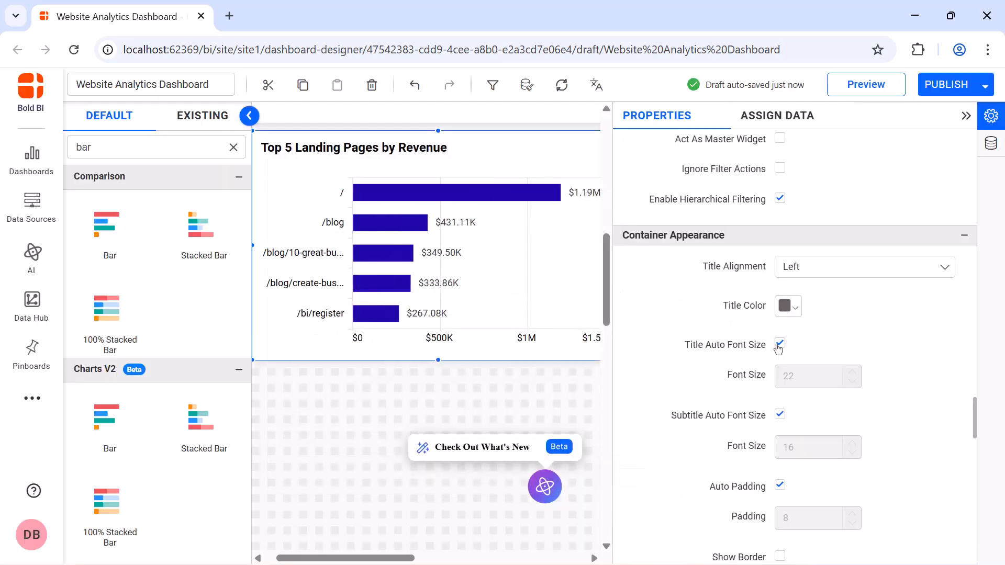
{"action": "left_click", "coordinate": [779, 344]}
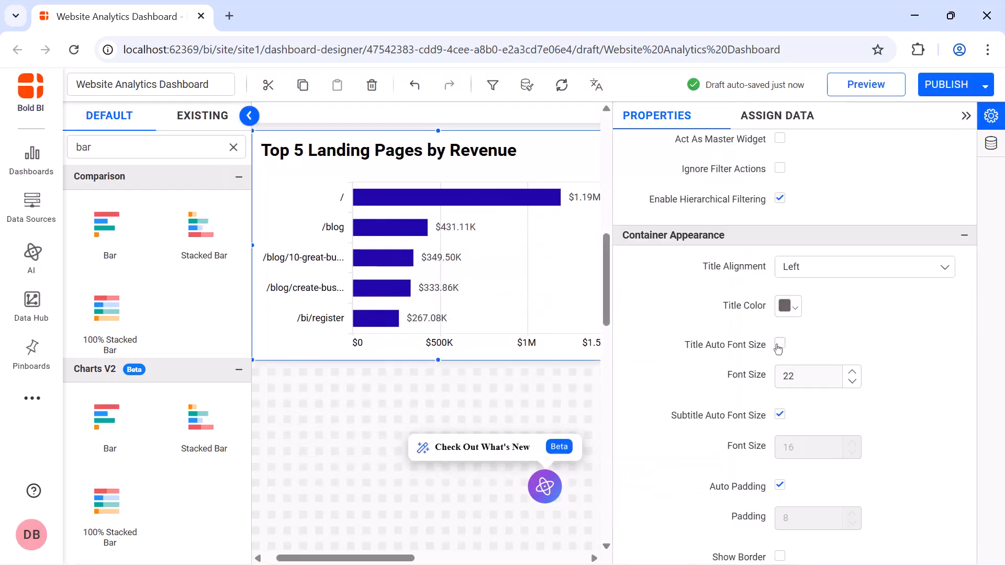
{"action": "double_click", "coordinate": [814, 375]}
{"action": "type", "text": "16"}
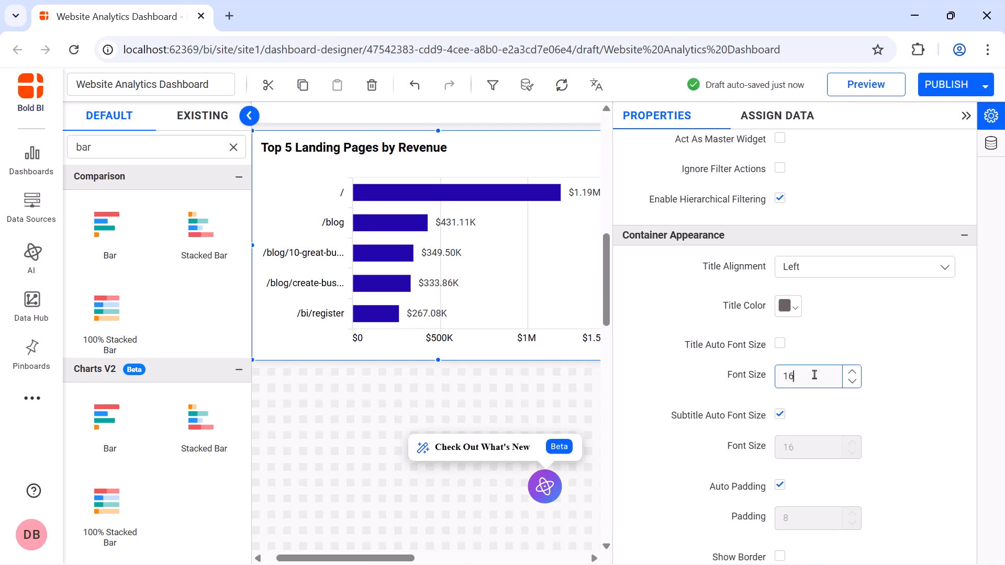
{"action": "left_click", "coordinate": [966, 116]}
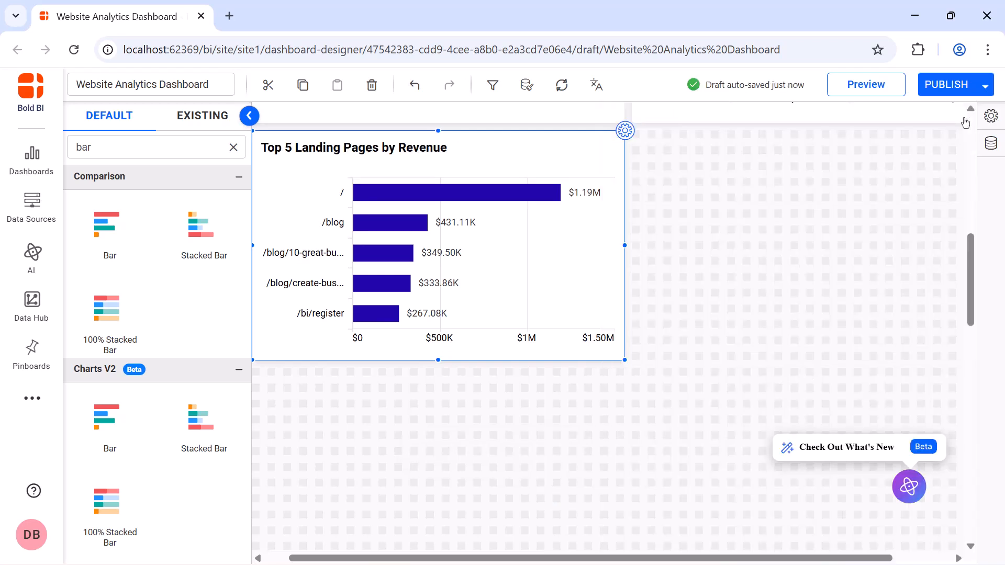
Step: Add a Spline chart to the empty space beside the Top 5 Landing Pages by Revenue chart
{"action": "left_click", "coordinate": [233, 147]}
{"action": "type", "text": "spl"}
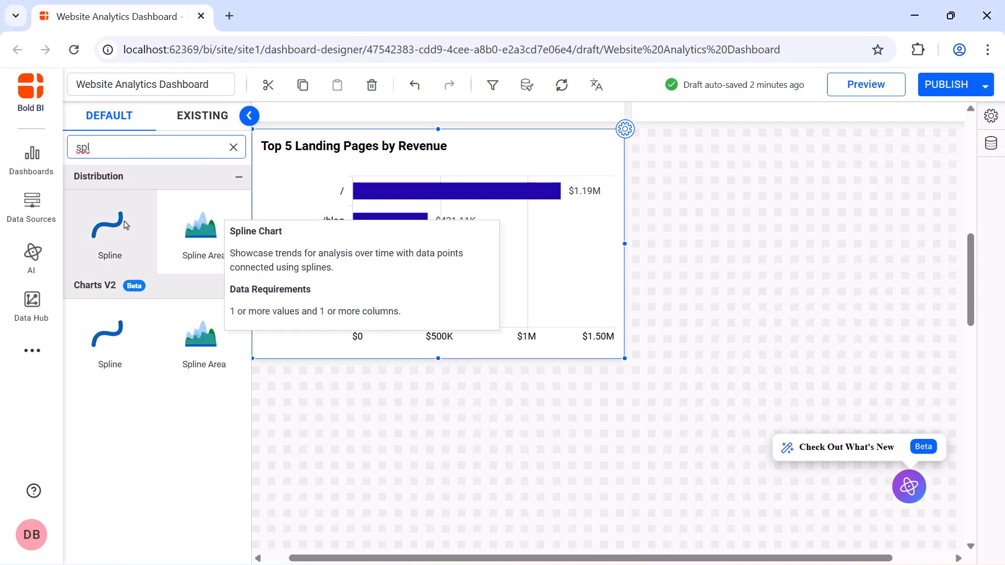
{"action": "left_click_drag", "start_coordinate": [107, 224], "coordinate": [638, 142]}
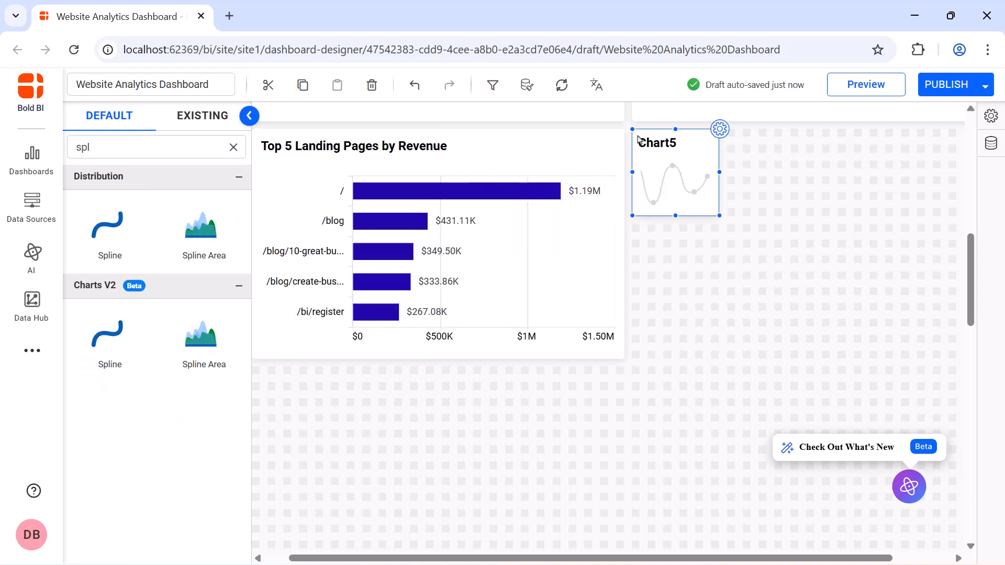
Step: Enlarge the new spline chart beside the bar chart, name it "Total Revenue vs. Average Order Value (AOV)" and subtitle it "Last 6 Months"
{"action": "left_click_drag", "start_coordinate": [718, 216], "coordinate": [938, 357]}
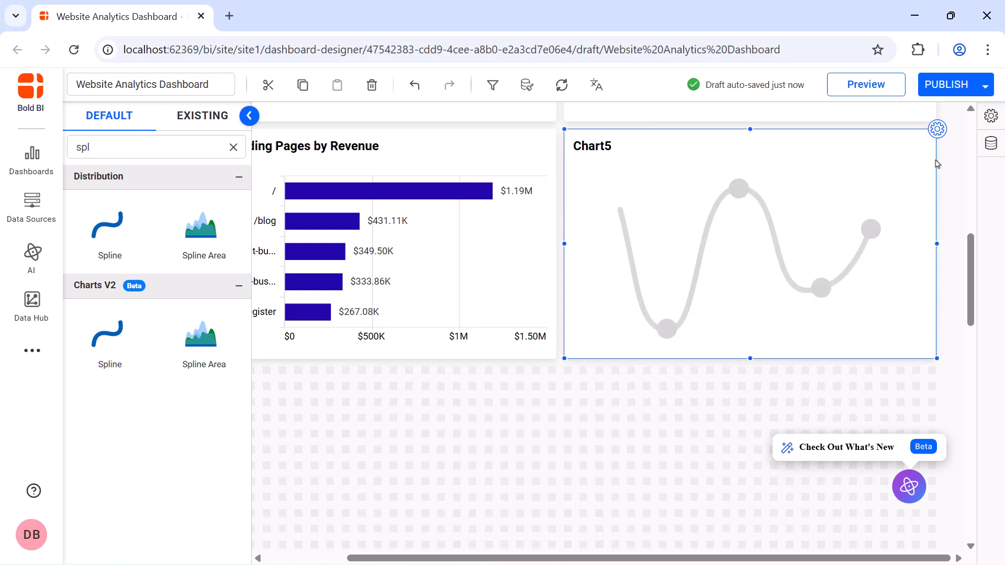
{"action": "left_click", "coordinate": [937, 134]}
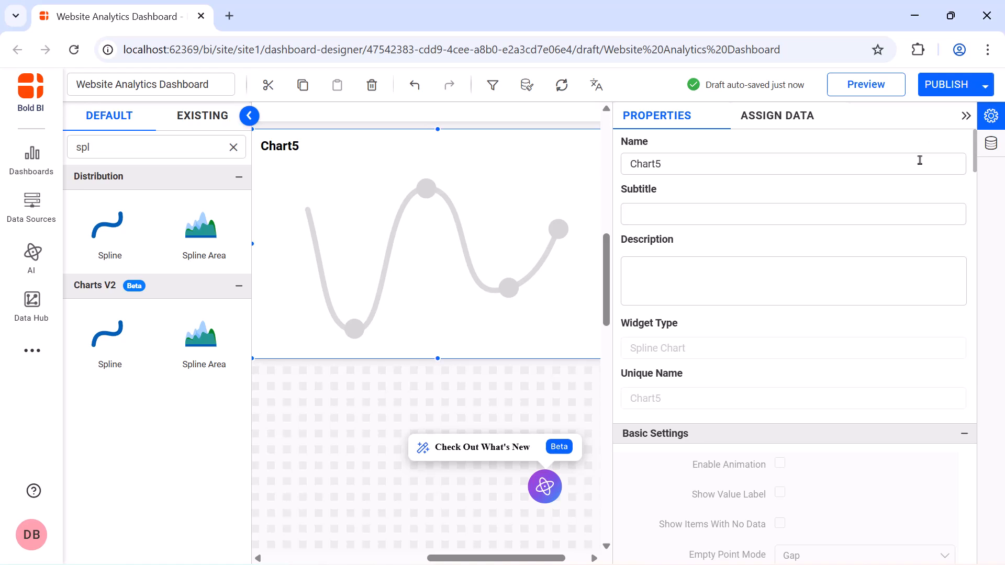
{"action": "left_click", "coordinate": [918, 162]}
{"action": "key", "text": "ctrl+a"}
{"action": "key", "text": "BackSpace"}
{"action": "type", "text": "Total Revenue vs. Average Order Value (AOV)"}
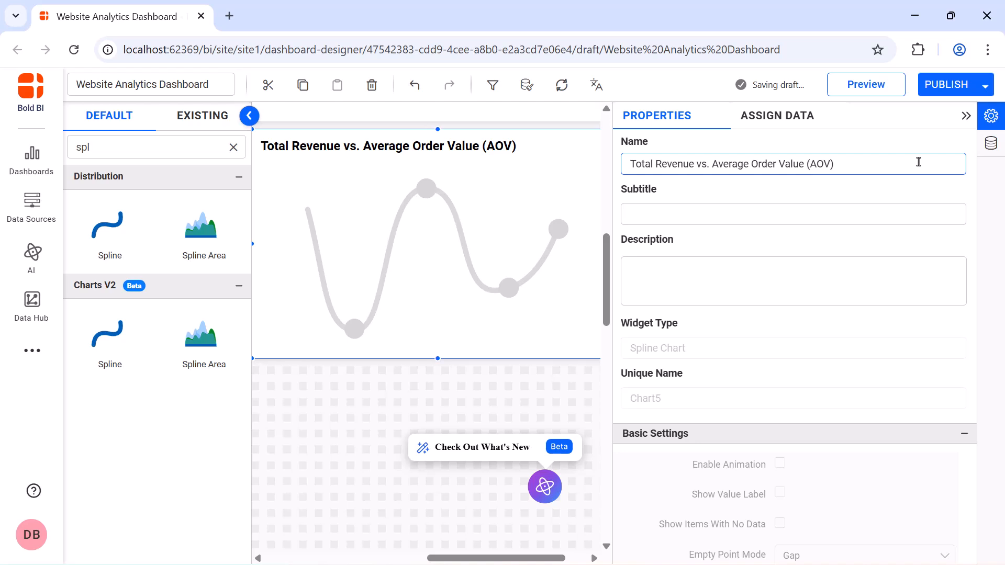
{"action": "left_click", "coordinate": [922, 211]}
{"action": "type", "text": "Last 6 Months"}
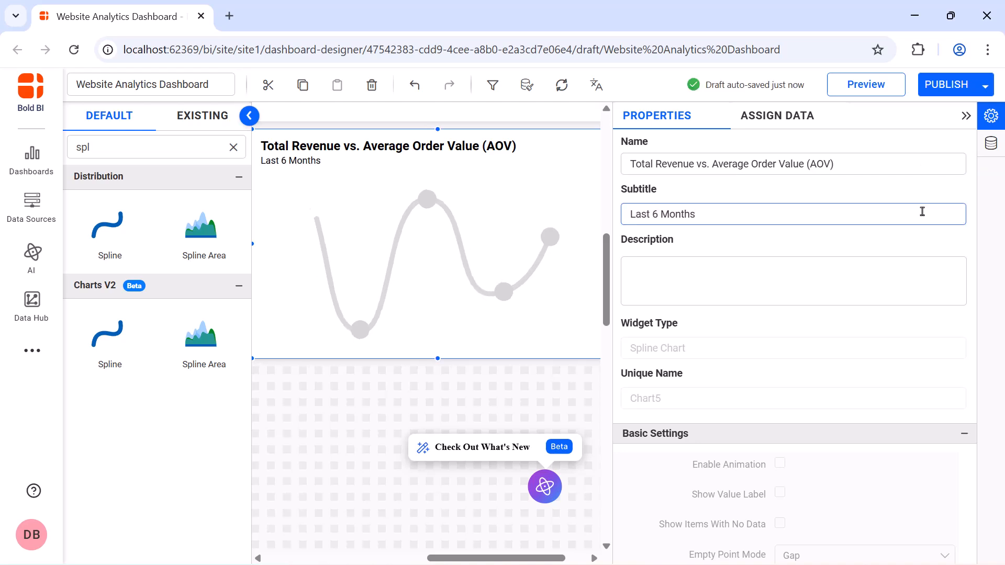
Step: Assign the Amount measure to the spline chart's values and rename it "Total Revenue"
{"action": "left_click", "coordinate": [793, 115]}
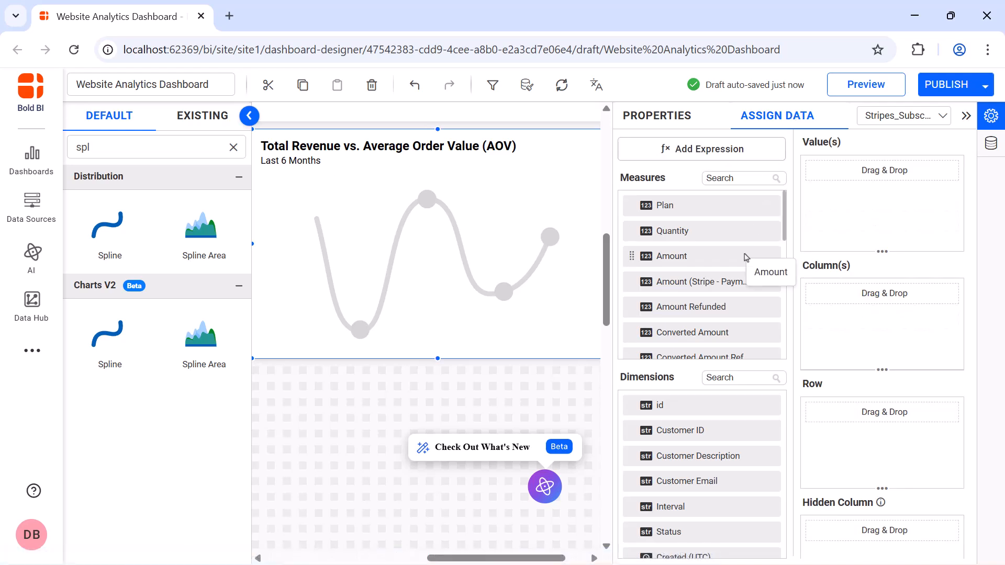
{"action": "left_click_drag", "start_coordinate": [745, 256], "coordinate": [821, 206]}
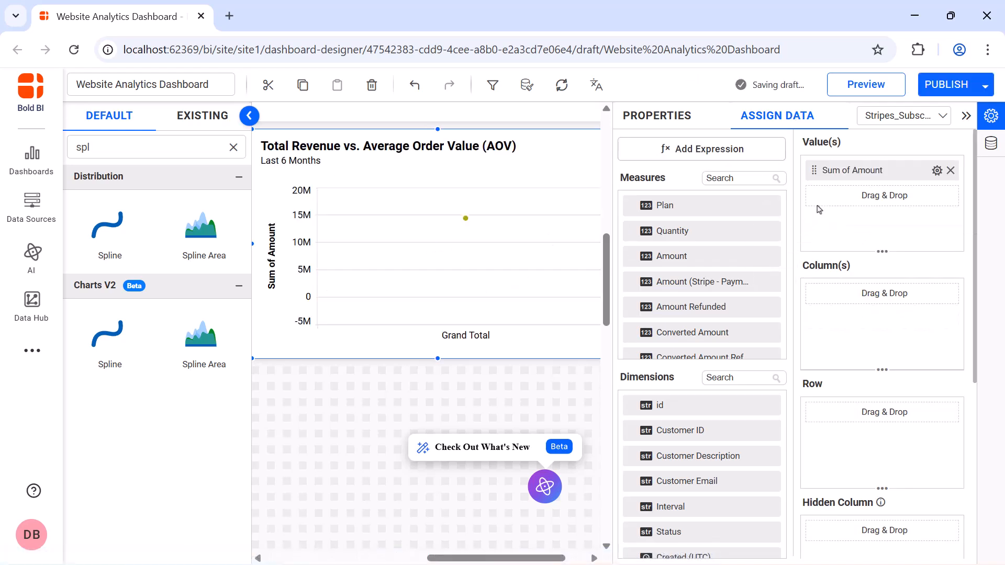
{"action": "left_click", "coordinate": [937, 171]}
{"action": "left_click", "coordinate": [927, 198]}
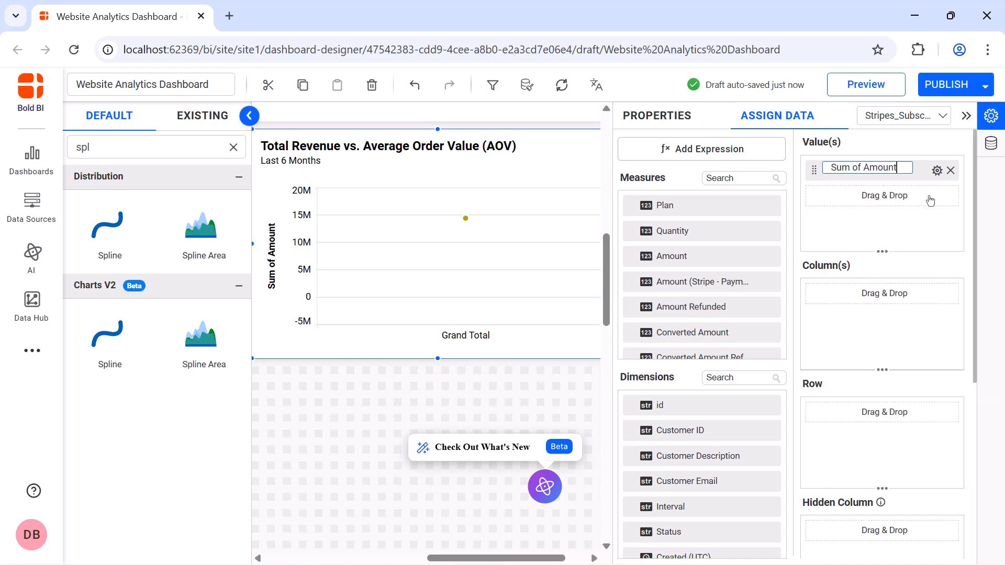
{"action": "type", "text": "Total Revenue"}
{"action": "key", "text": "Return"}
Step: Format the Total Revenue value as Currency
{"action": "left_click", "coordinate": [937, 173]}
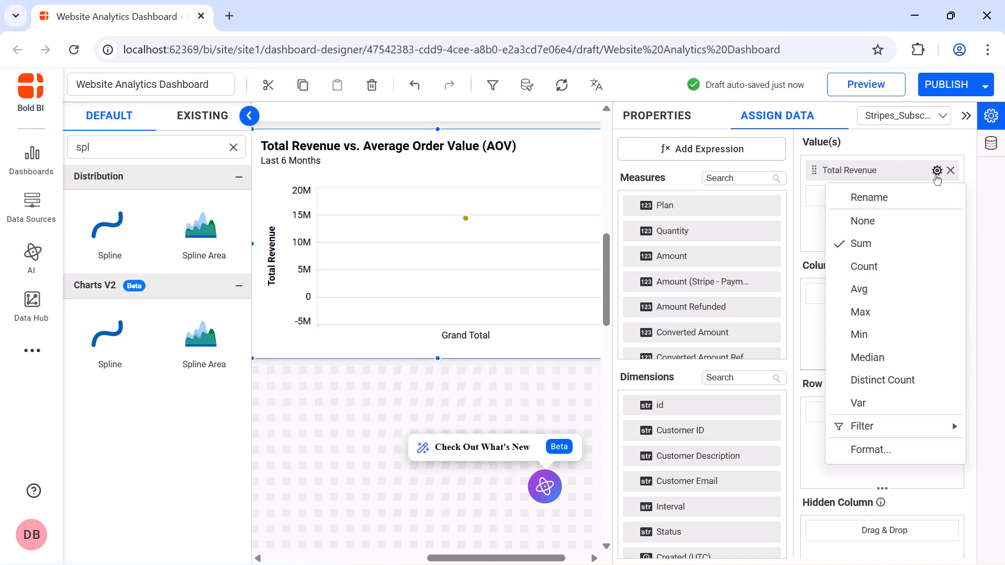
{"action": "left_click", "coordinate": [913, 449]}
{"action": "left_click", "coordinate": [539, 203]}
{"action": "left_click", "coordinate": [526, 254]}
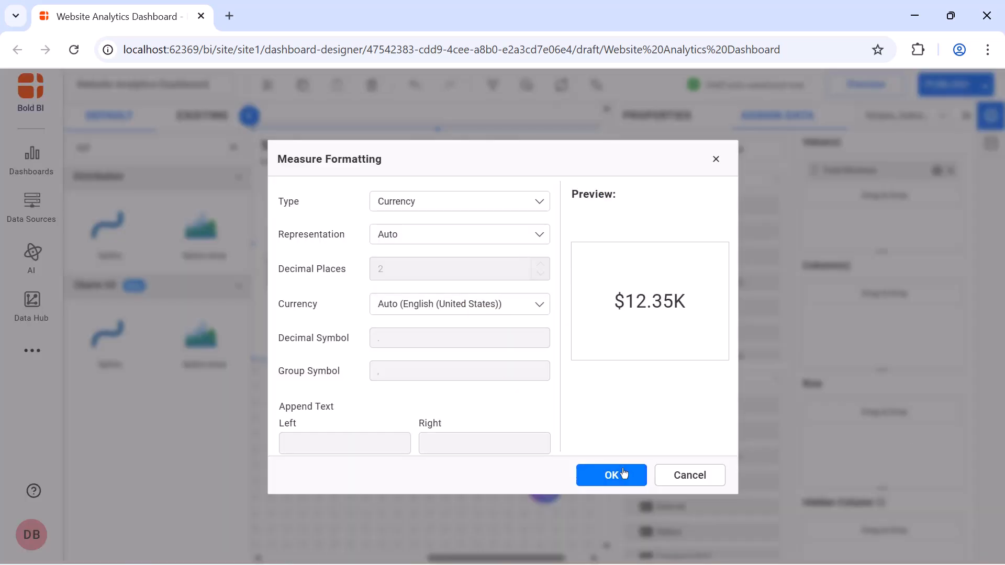
{"action": "left_click", "coordinate": [617, 474]}
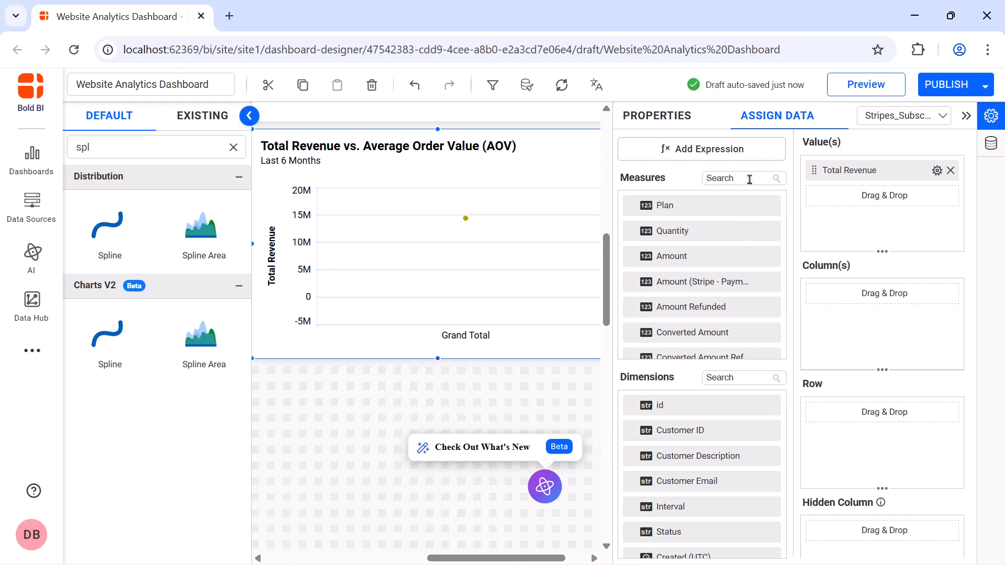
Step: Add the AOV measure to the chart's values and rename it "Average Order Value"
{"action": "left_click", "coordinate": [746, 178]}
{"action": "type", "text": "aov"}
{"action": "left_click_drag", "start_coordinate": [748, 205], "coordinate": [821, 211]}
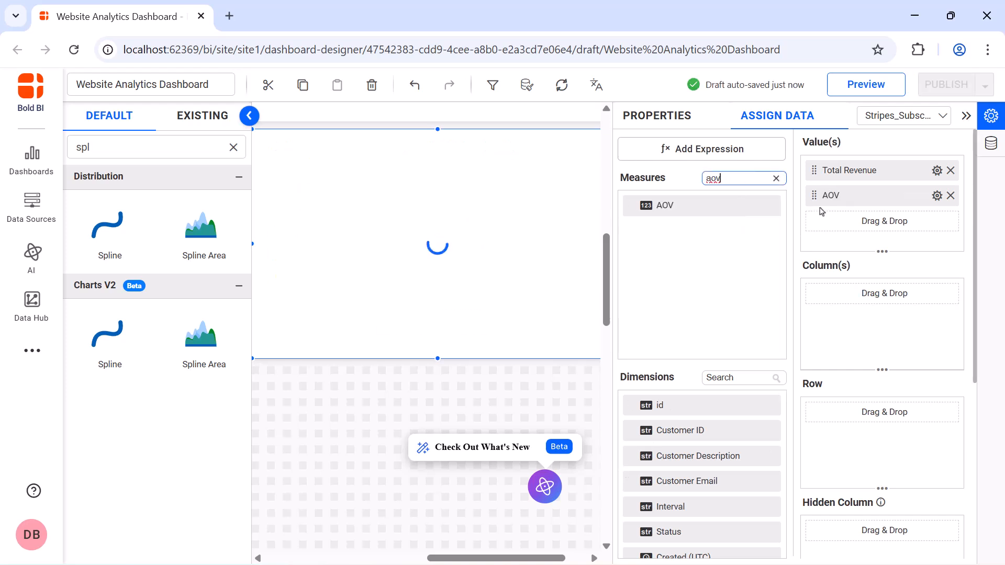
{"action": "left_click", "coordinate": [937, 195]}
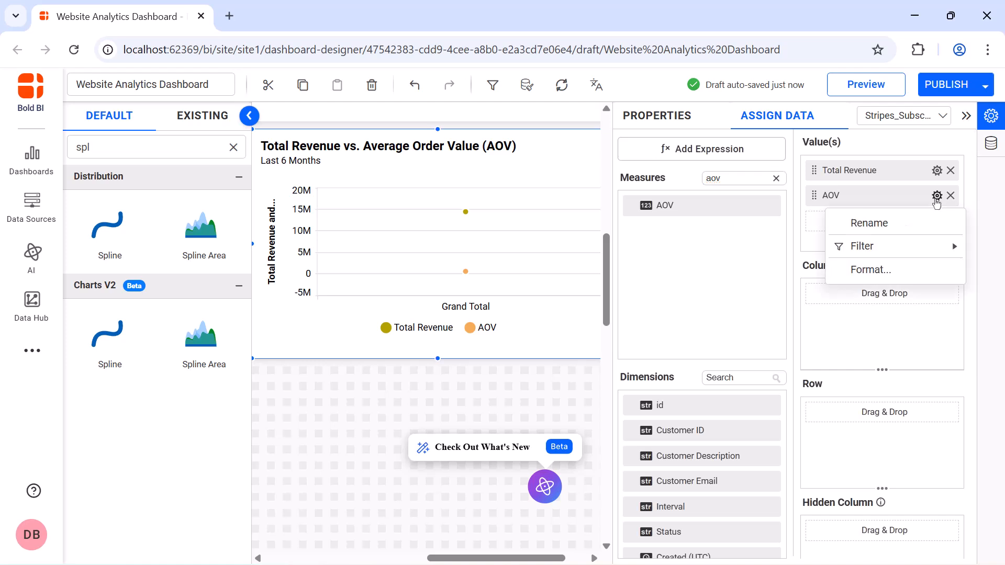
{"action": "left_click", "coordinate": [925, 222]}
{"action": "type", "text": "Average Order Value"}
{"action": "key", "text": "Return"}
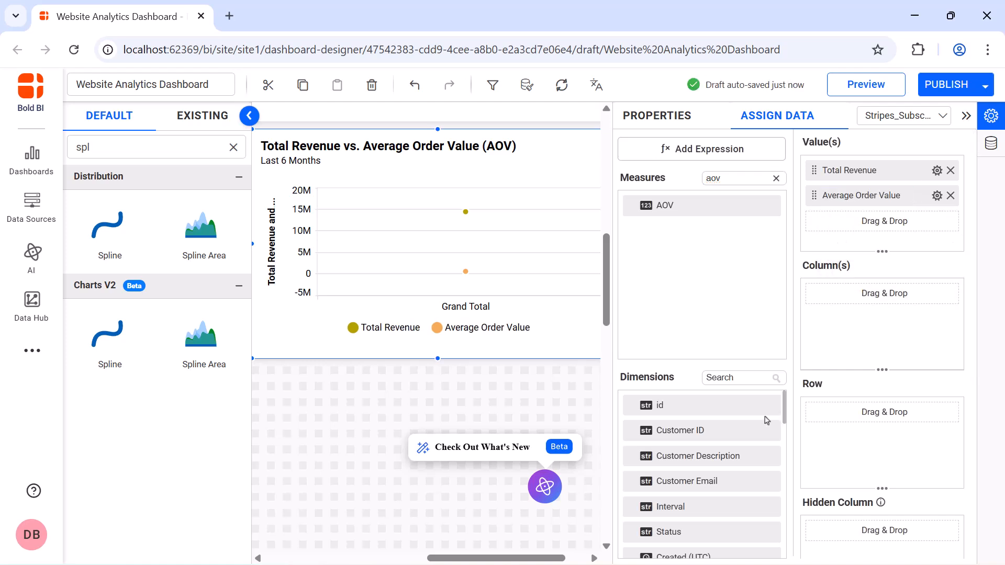
Step: Assign the Created (UTC) date dimension to the chart's columns and rename it "Month Year"
{"action": "scroll", "coordinate": [770, 413], "scroll_direction": "down", "scroll_amount": 2}
{"action": "left_click_drag", "start_coordinate": [743, 463], "coordinate": [811, 327]}
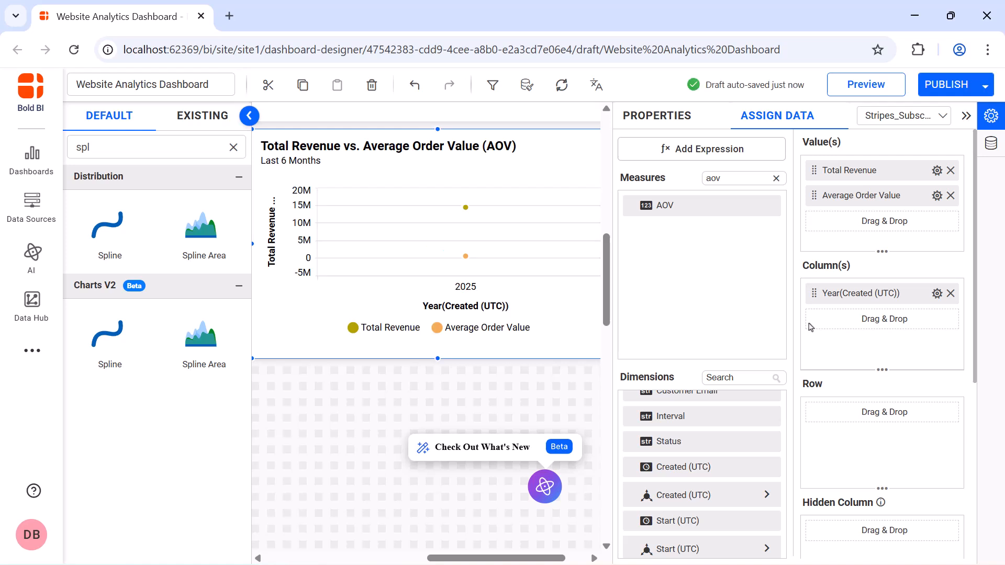
{"action": "left_click", "coordinate": [938, 297]}
{"action": "left_click", "coordinate": [938, 296]}
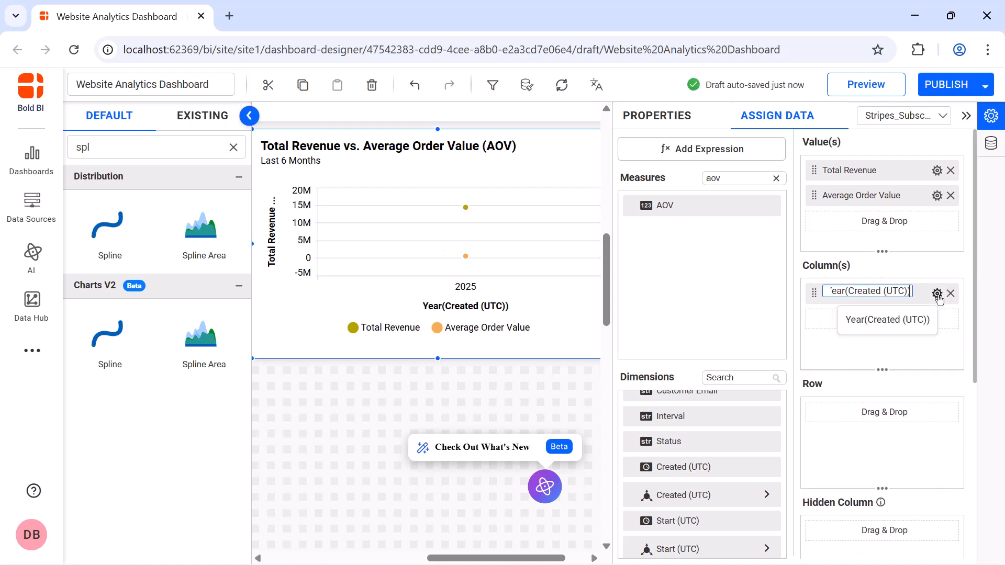
{"action": "key", "text": "ctrl+a"}
{"action": "type", "text": "Month Year"}
{"action": "key", "text": "Return"}
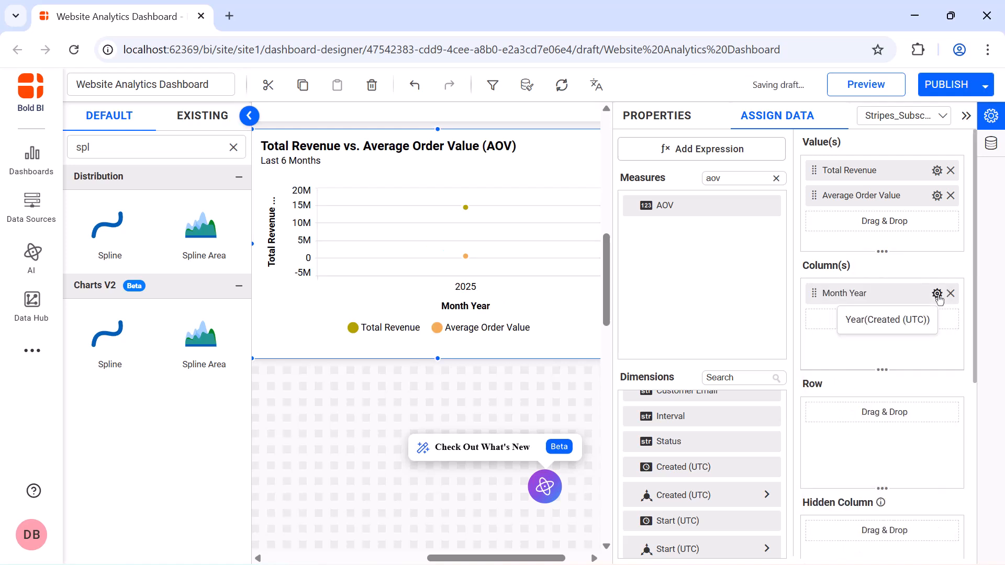
Step: Group the chart's Month Year date column by month and year
{"action": "left_click", "coordinate": [938, 296]}
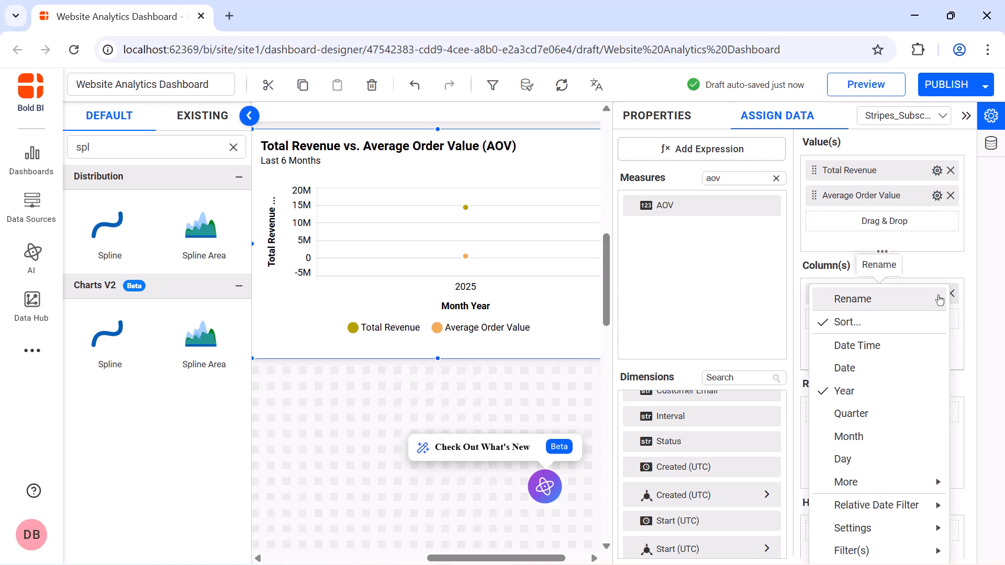
{"action": "mouse_move", "coordinate": [918, 489]}
{"action": "left_click", "coordinate": [734, 340]}
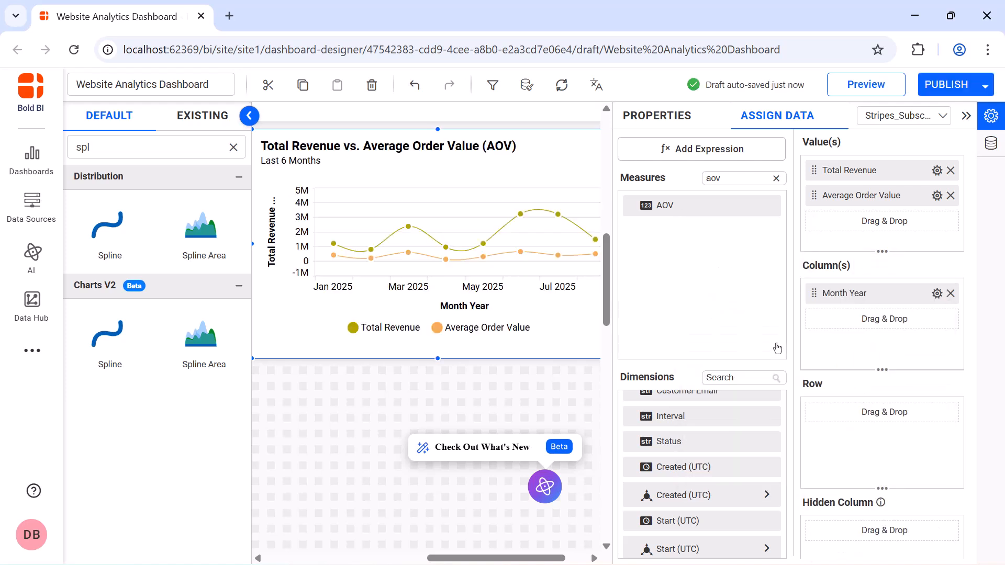
Step: Apply a relative date filter to the Month Year column with range Month and period Last 6 months
{"action": "left_click", "coordinate": [937, 294]}
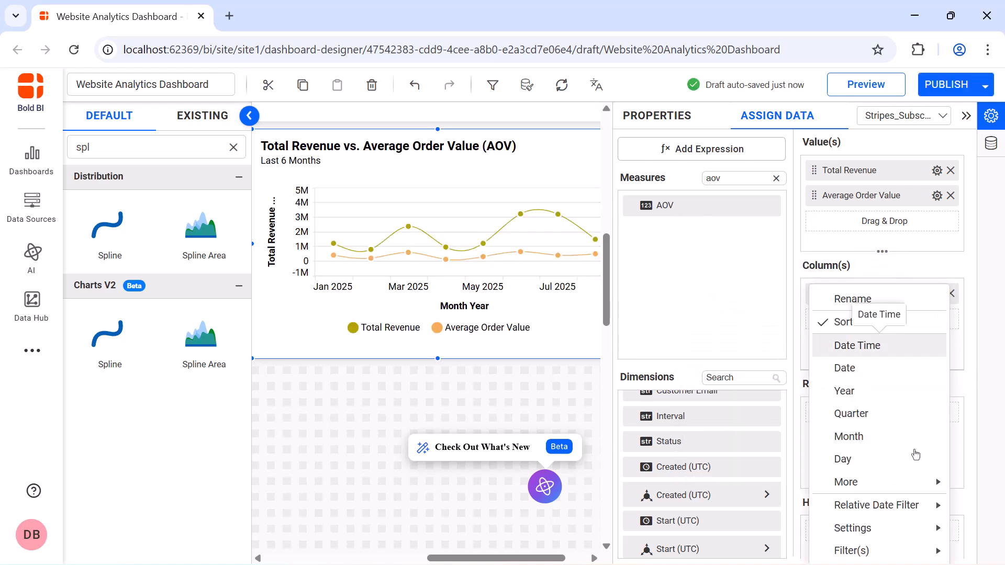
{"action": "mouse_move", "coordinate": [877, 505]}
{"action": "left_click", "coordinate": [786, 509]}
{"action": "left_click", "coordinate": [517, 245]}
{"action": "left_click", "coordinate": [497, 322]}
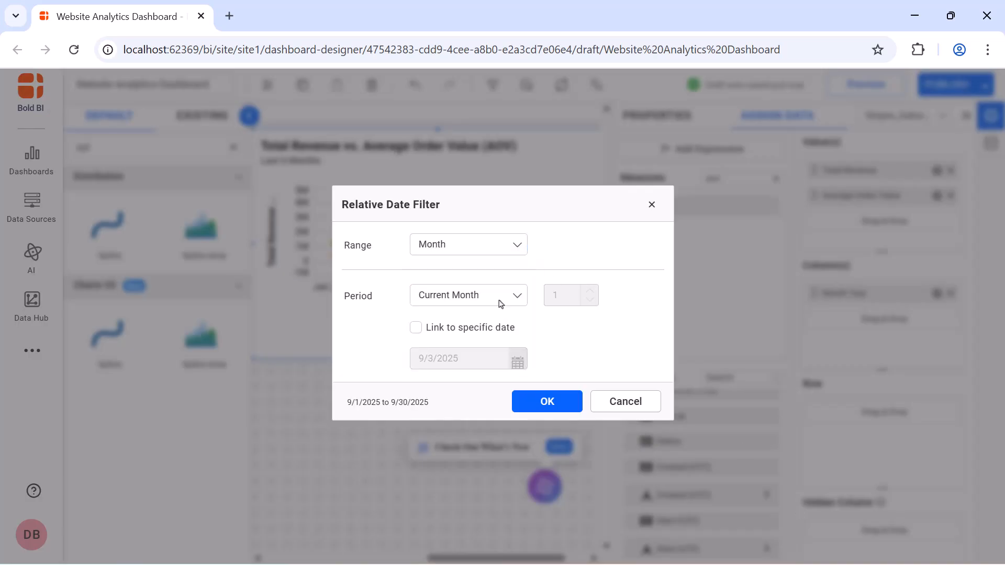
{"action": "left_click", "coordinate": [498, 296]}
{"action": "scroll", "coordinate": [498, 335], "scroll_direction": "down", "scroll_amount": 2}
{"action": "left_click", "coordinate": [498, 352]}
{"action": "left_click", "coordinate": [557, 296]}
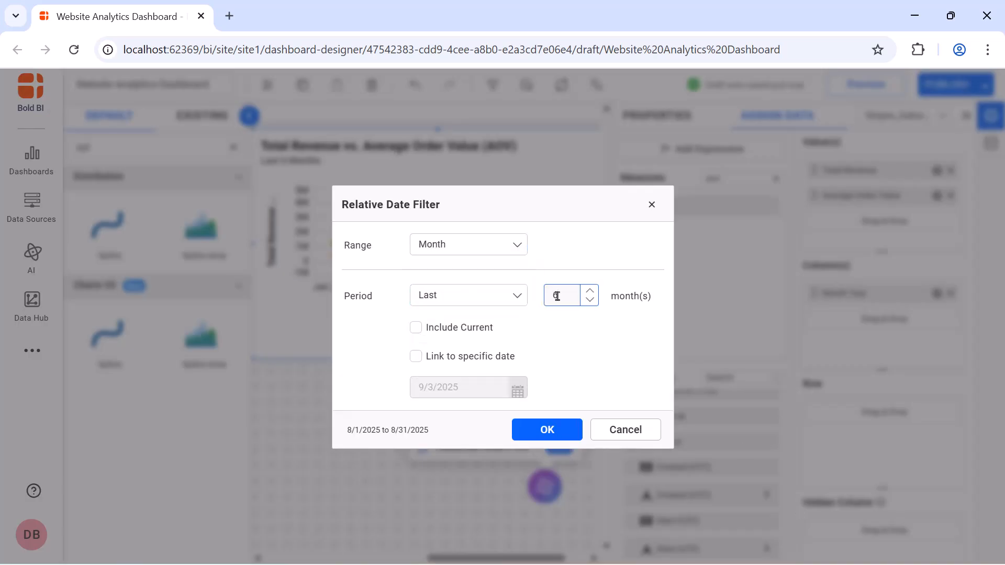
{"action": "type", "text": "6"}
{"action": "left_click", "coordinate": [552, 428]}
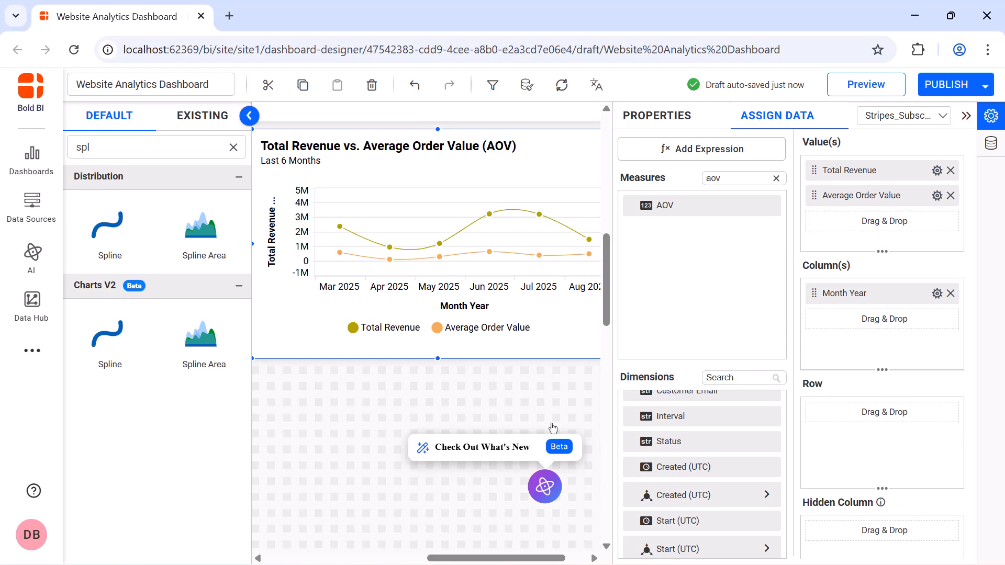
Step: Change the Amount series to a column chart type and plot the AOV series on the secondary axis
{"action": "left_click", "coordinate": [657, 116]}
{"action": "scroll", "coordinate": [794, 197], "scroll_direction": "down", "scroll_amount": 5}
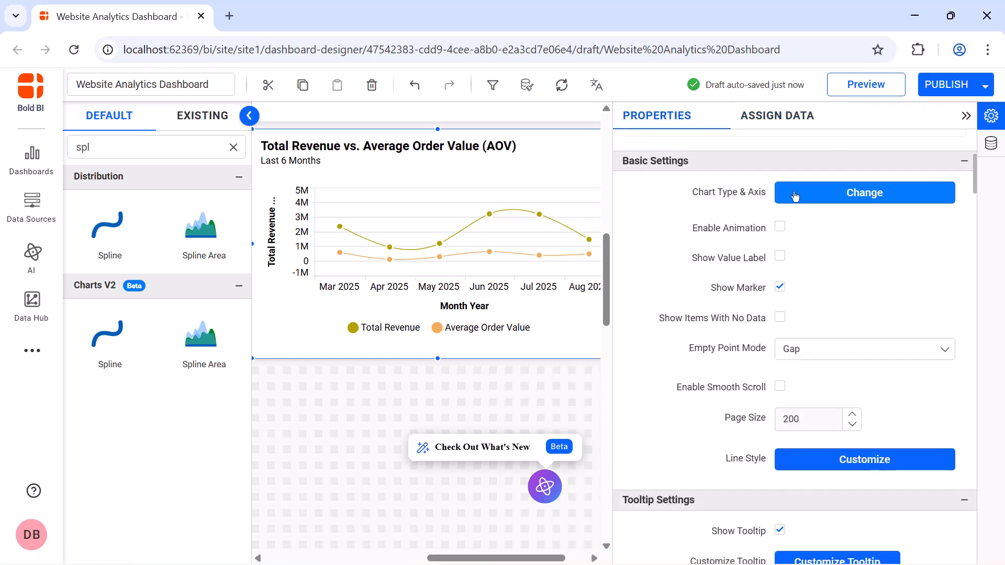
{"action": "left_click", "coordinate": [795, 196]}
{"action": "left_click", "coordinate": [539, 247]}
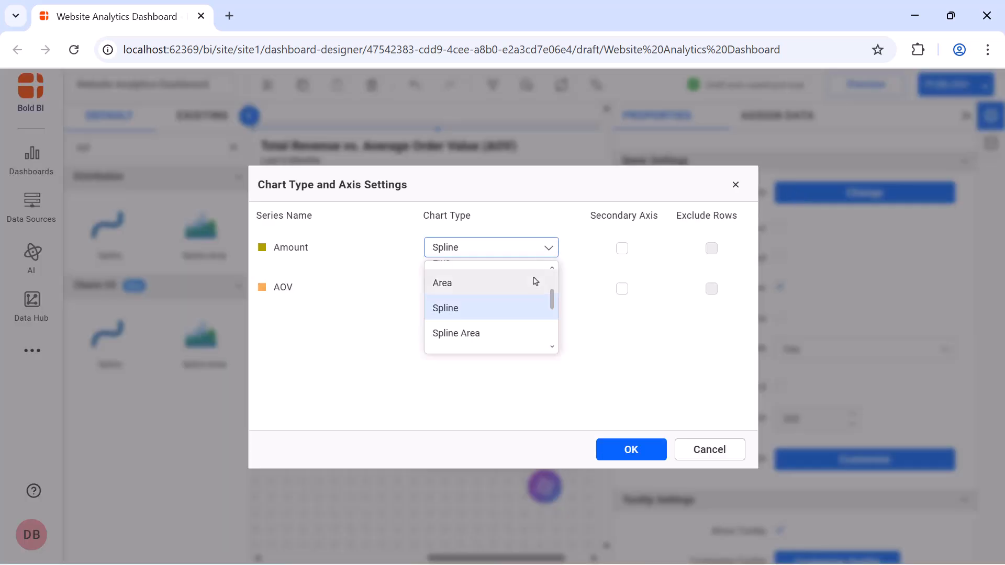
{"action": "scroll", "coordinate": [533, 281], "scroll_direction": "up", "scroll_amount": 1}
{"action": "left_click", "coordinate": [534, 281]}
{"action": "left_click", "coordinate": [622, 289]}
{"action": "left_click", "coordinate": [640, 449]}
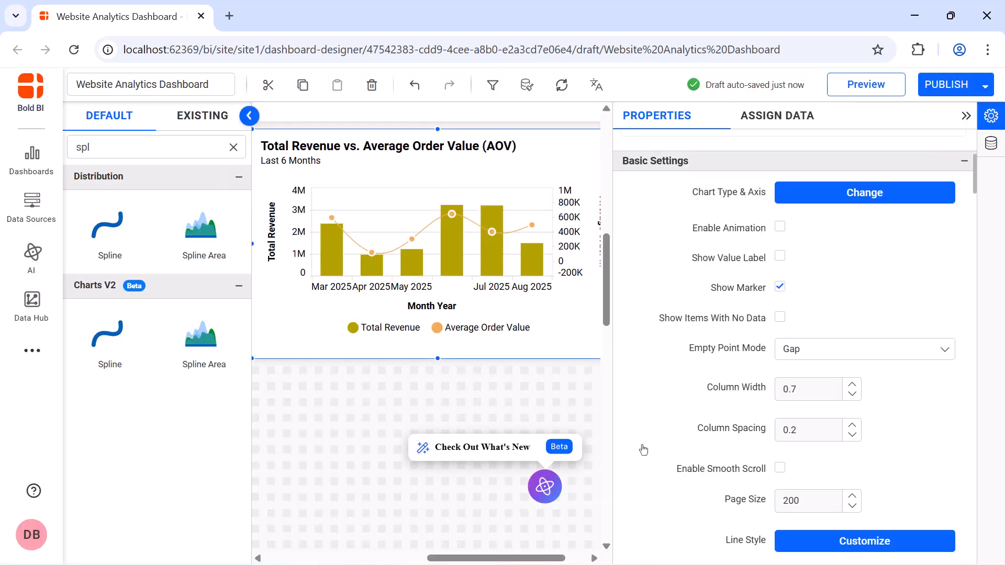
Step: Enable animation and value labels for the Total Revenue vs. Average Order Value chart
{"action": "left_click", "coordinate": [779, 229]}
{"action": "left_click", "coordinate": [780, 257]}
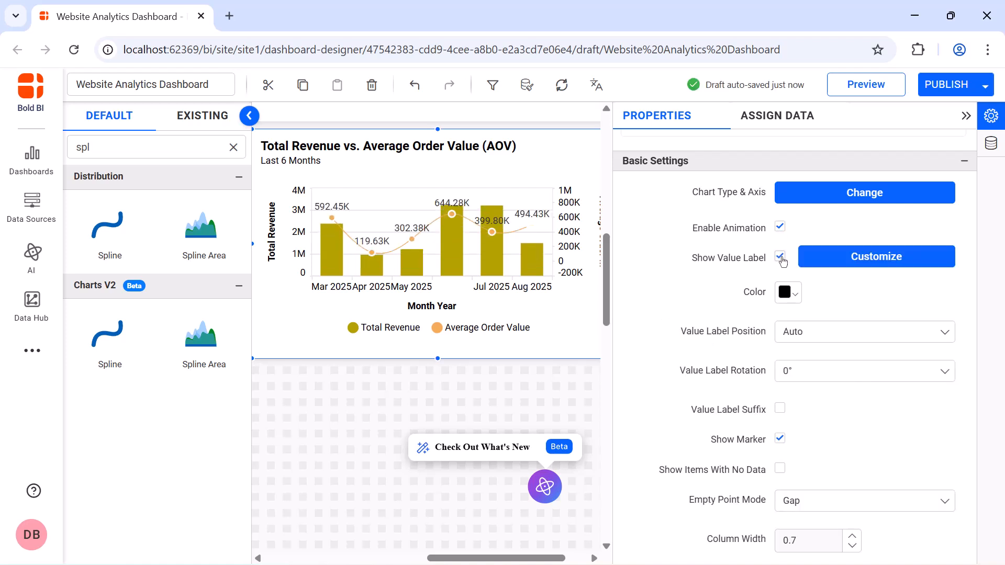
Step: Set the chart's legend position to Top and its legend shape to Series Type
{"action": "scroll", "coordinate": [780, 246], "scroll_direction": "down", "scroll_amount": 5}
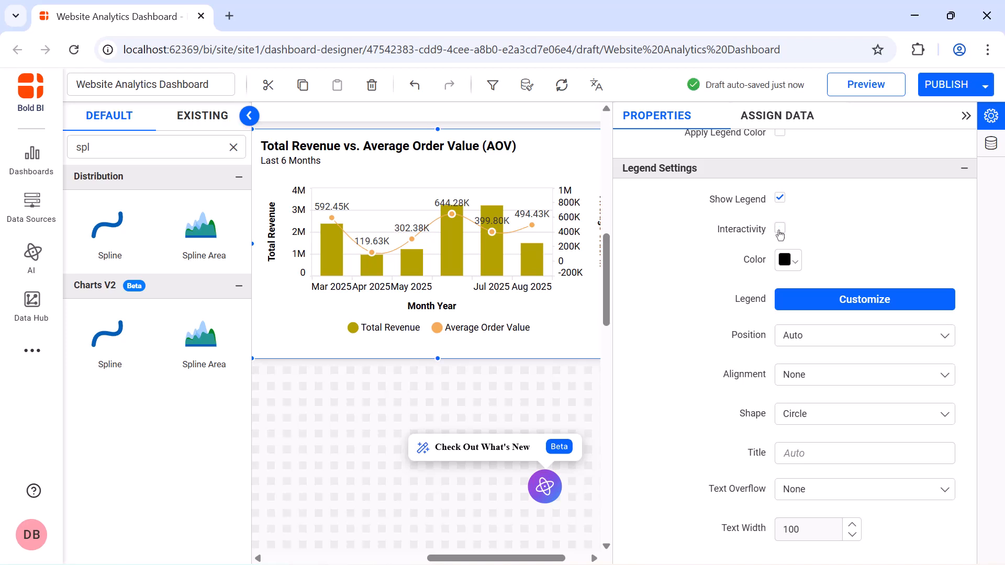
{"action": "left_click", "coordinate": [820, 333]}
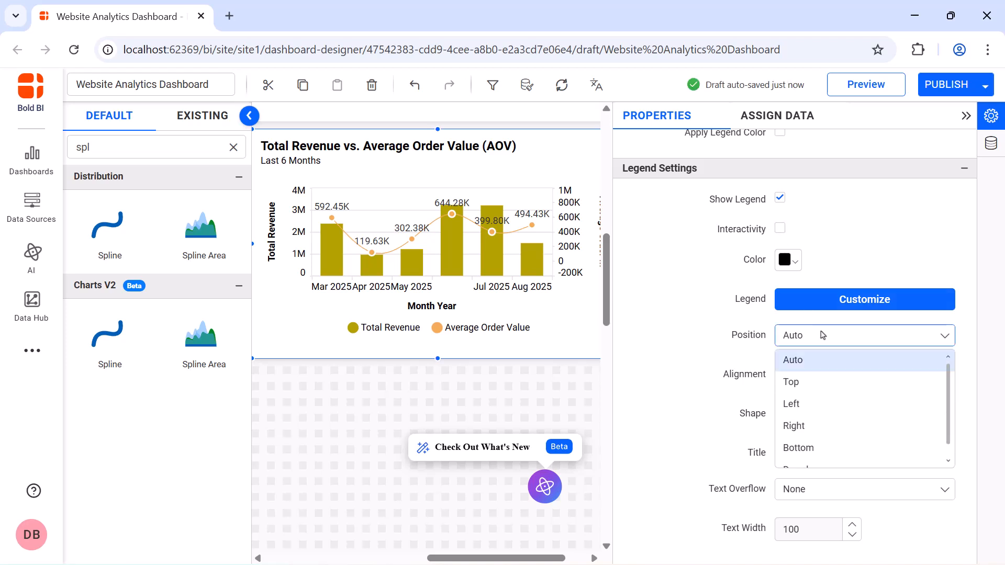
{"action": "left_click", "coordinate": [825, 388]}
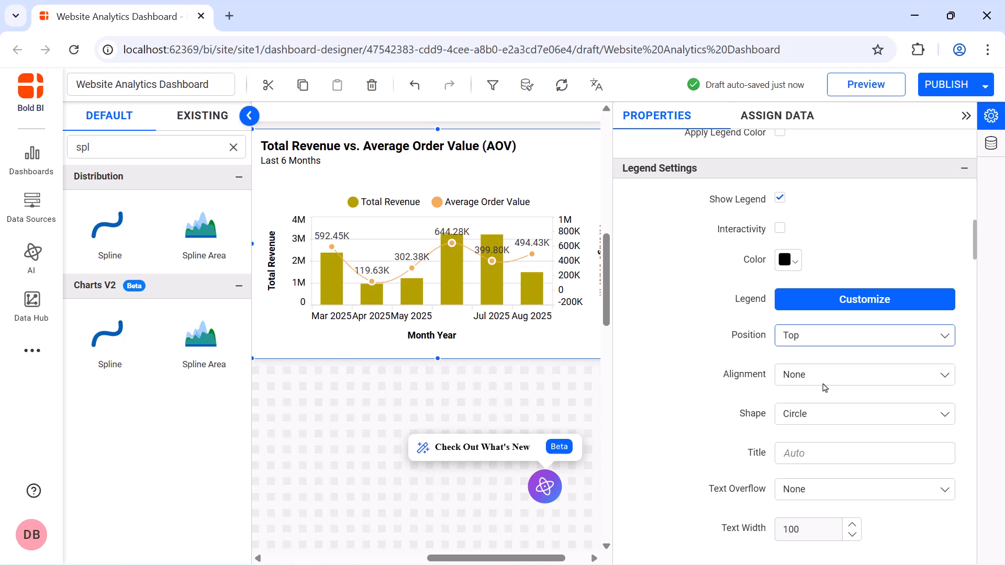
{"action": "left_click", "coordinate": [828, 418]}
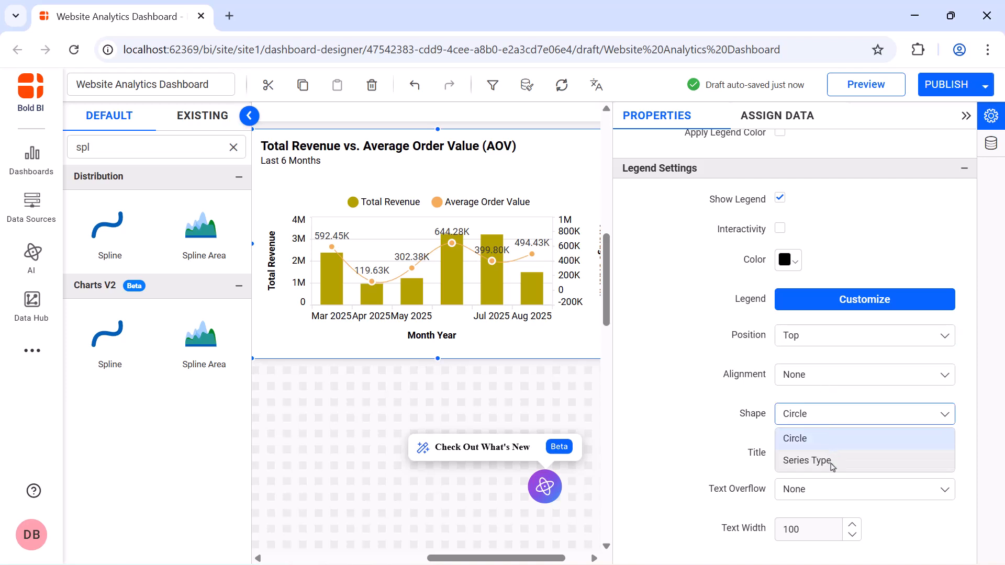
{"action": "left_click", "coordinate": [831, 463]}
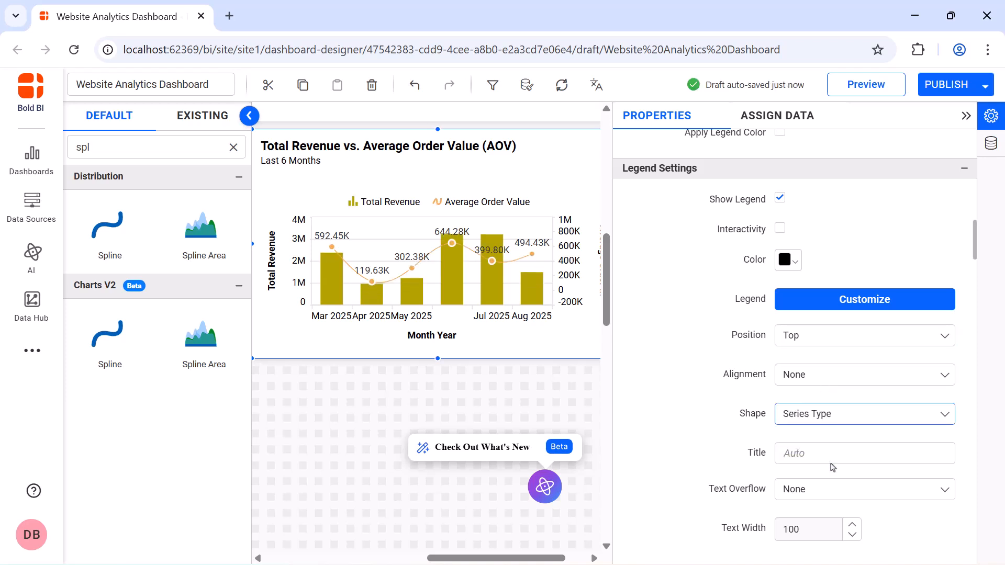
Step: Hide the axis titles of the chart's category axis and primary value axis
{"action": "scroll", "coordinate": [833, 468], "scroll_direction": "down", "scroll_amount": 10}
{"action": "left_click", "coordinate": [781, 345]}
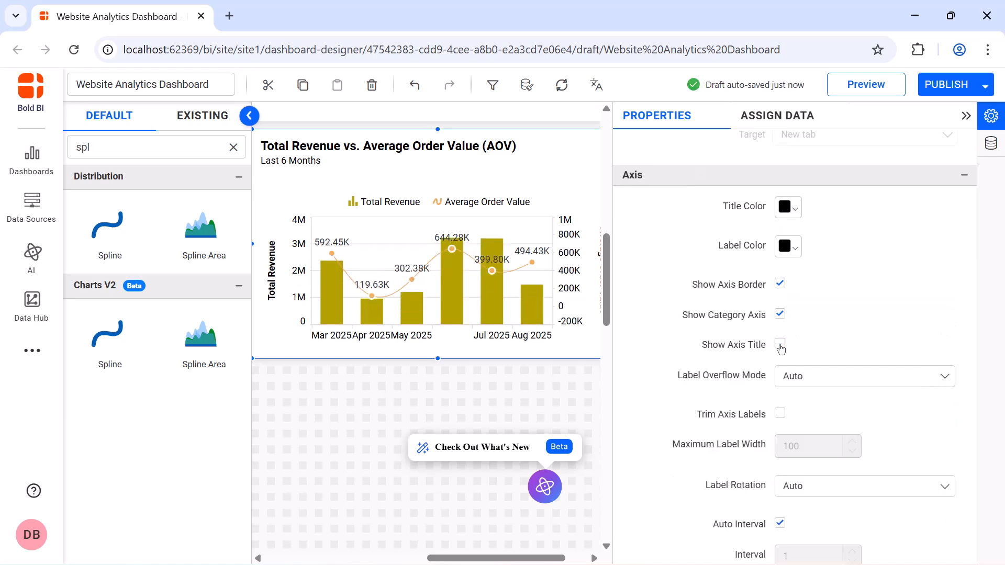
{"action": "scroll", "coordinate": [780, 348], "scroll_direction": "down", "scroll_amount": 3}
{"action": "left_click", "coordinate": [780, 522]}
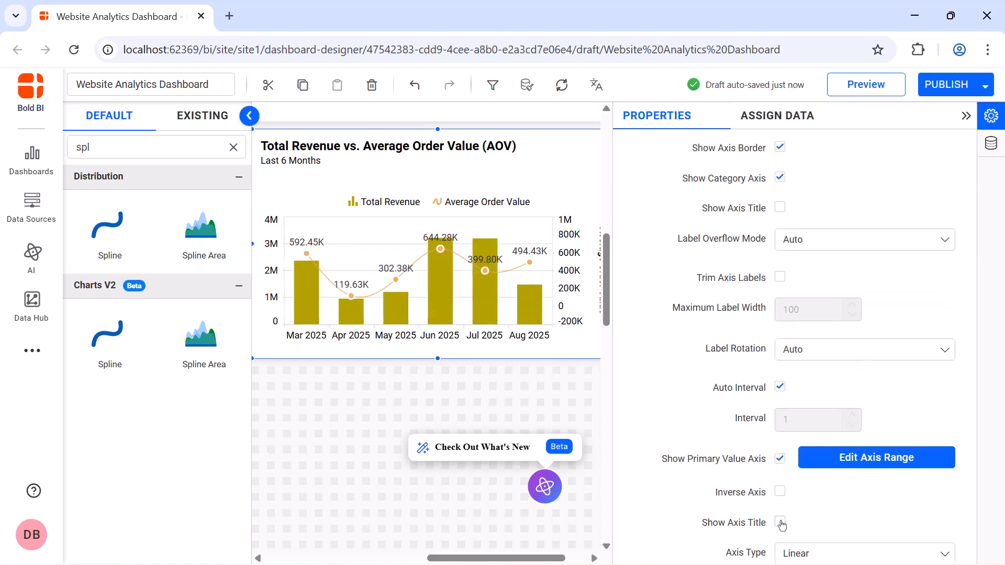
Step: Format the primary value axis of the Total Revenue vs. Average Order Value chart as Currency
{"action": "scroll", "coordinate": [825, 417], "scroll_direction": "down", "scroll_amount": 3}
{"action": "left_click", "coordinate": [825, 417]}
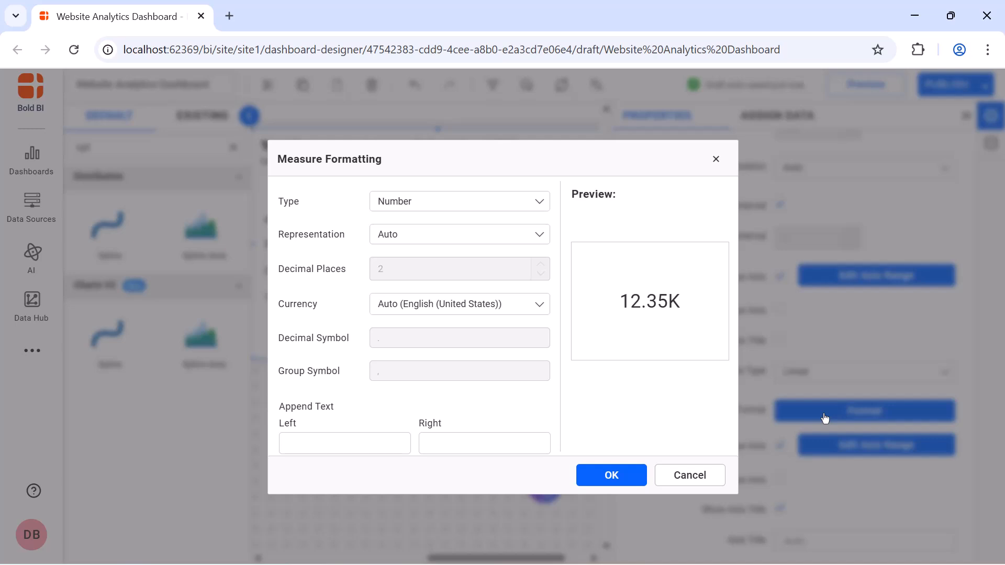
{"action": "left_click", "coordinate": [523, 201]}
{"action": "left_click", "coordinate": [521, 253]}
{"action": "left_click", "coordinate": [610, 473]}
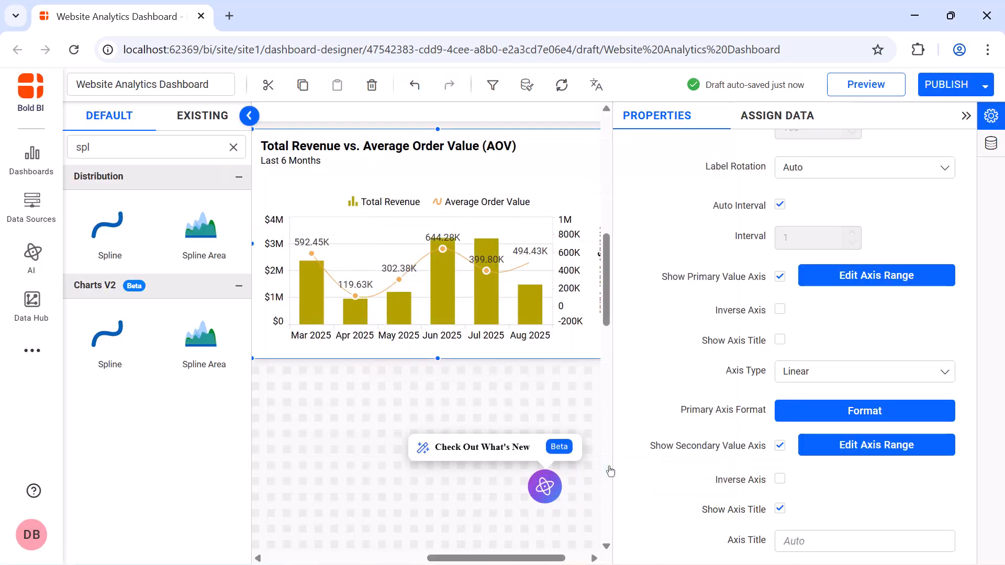
Step: Recolor the Total Revenue vs. Average Order Value chart, giving the Amount series orange and the AOV series crimson-pink
{"action": "scroll", "coordinate": [786, 314], "scroll_direction": "down", "scroll_amount": 5}
{"action": "left_click", "coordinate": [788, 303]}
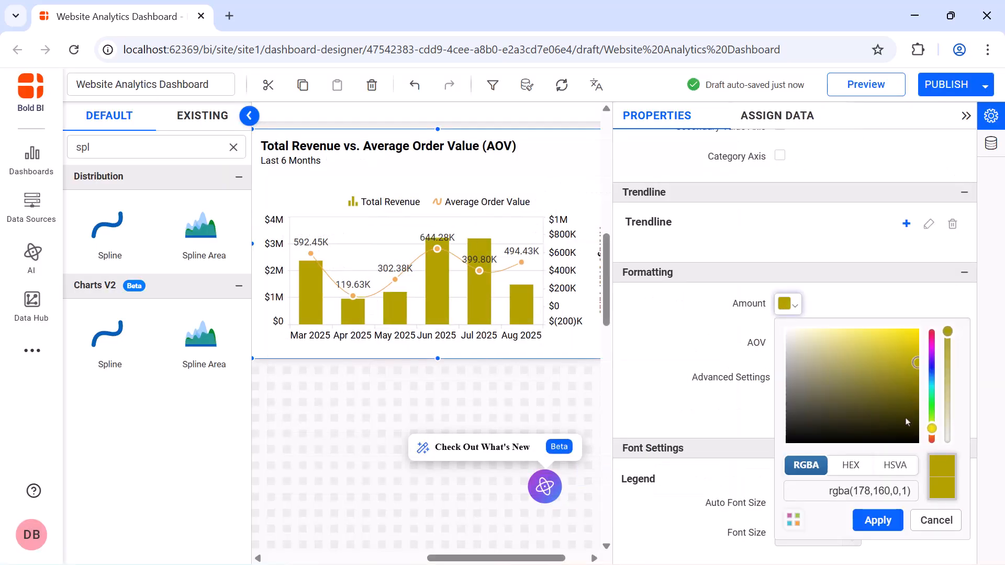
{"action": "left_click", "coordinate": [933, 437]}
{"action": "left_click", "coordinate": [898, 341]}
{"action": "left_click", "coordinate": [878, 521]}
{"action": "left_click", "coordinate": [788, 343]}
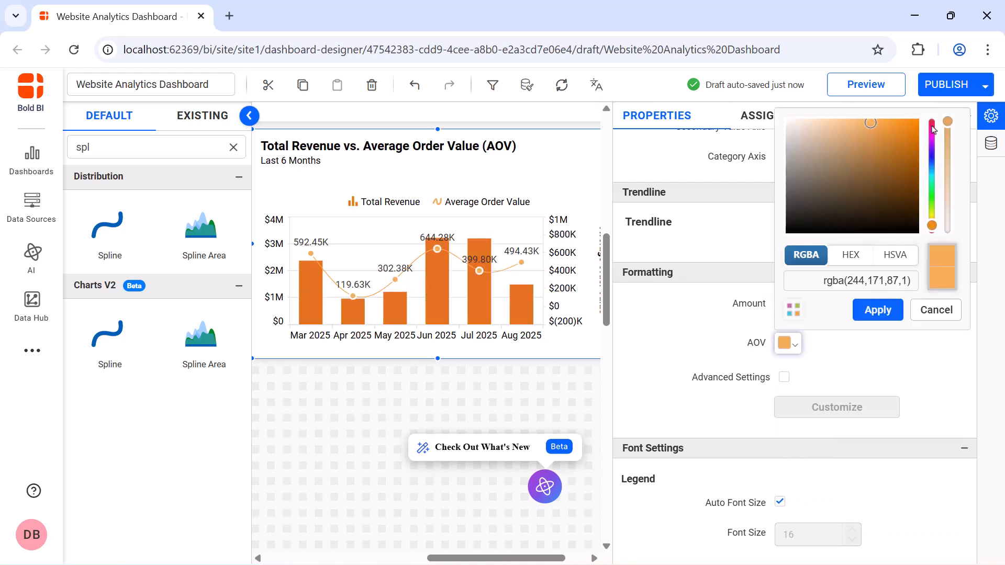
{"action": "left_click", "coordinate": [931, 129]}
{"action": "left_click", "coordinate": [884, 310]}
Step: Turn off automatic title font sizing for the Total Revenue vs. Average Order Value chart and set its title size to 16
{"action": "scroll", "coordinate": [781, 293], "scroll_direction": "down", "scroll_amount": 5}
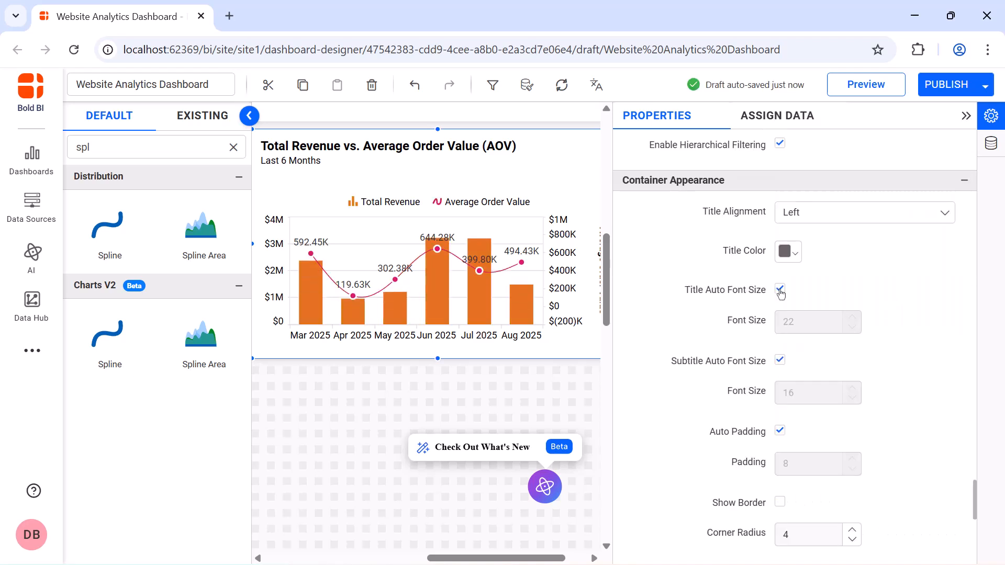
{"action": "left_click", "coordinate": [780, 290]}
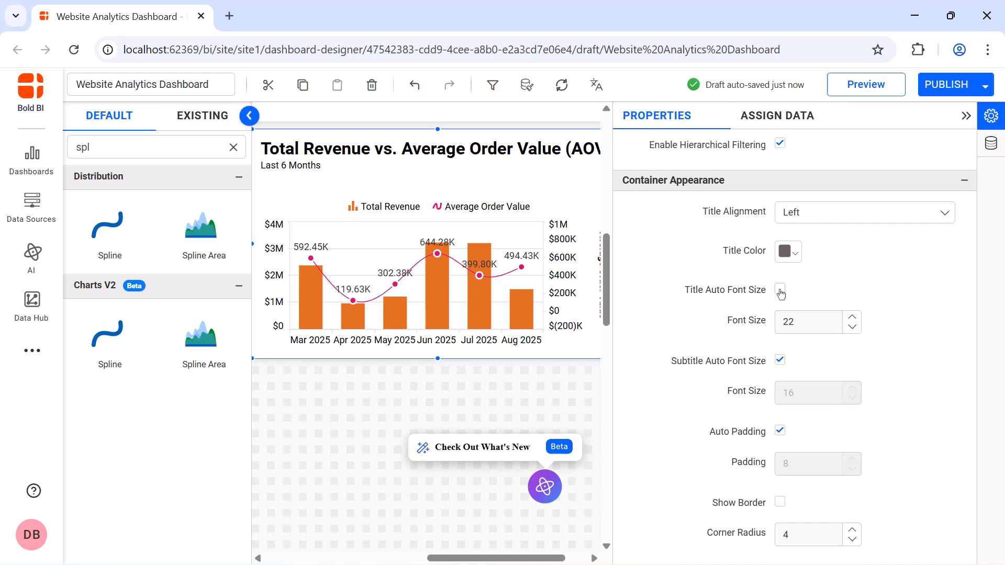
{"action": "left_click", "coordinate": [810, 318]}
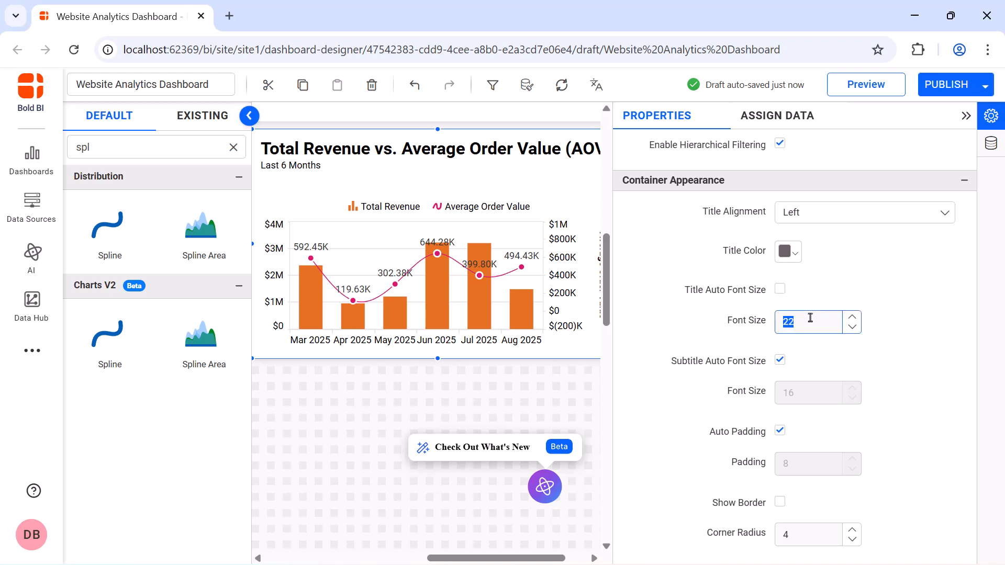
{"action": "type", "text": "16"}
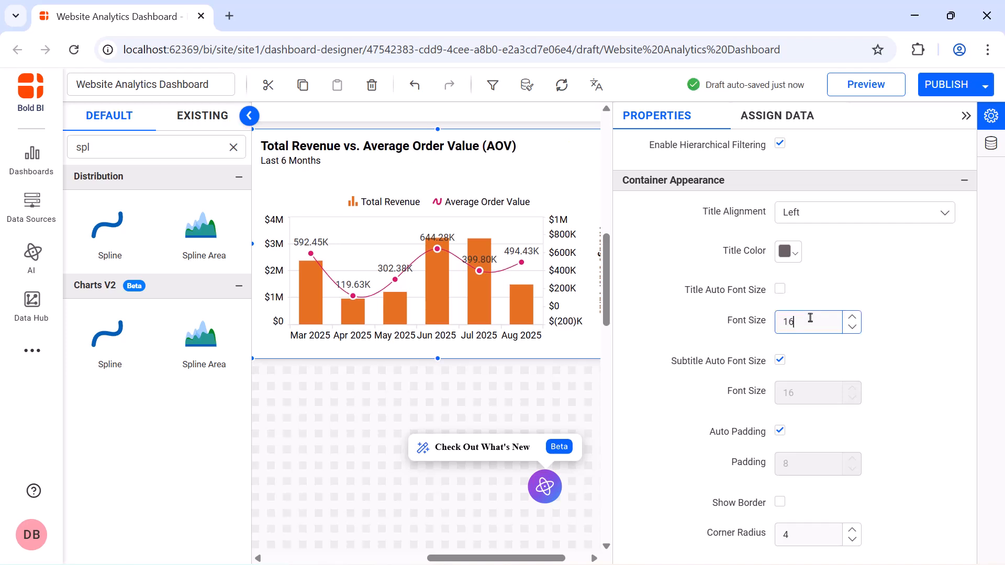
{"action": "left_click", "coordinate": [966, 115]}
Step: Add a Pie chart in the empty area below the existing charts and enlarge it to the width of the chart above
{"action": "scroll", "coordinate": [966, 120], "scroll_direction": "down", "scroll_amount": 5}
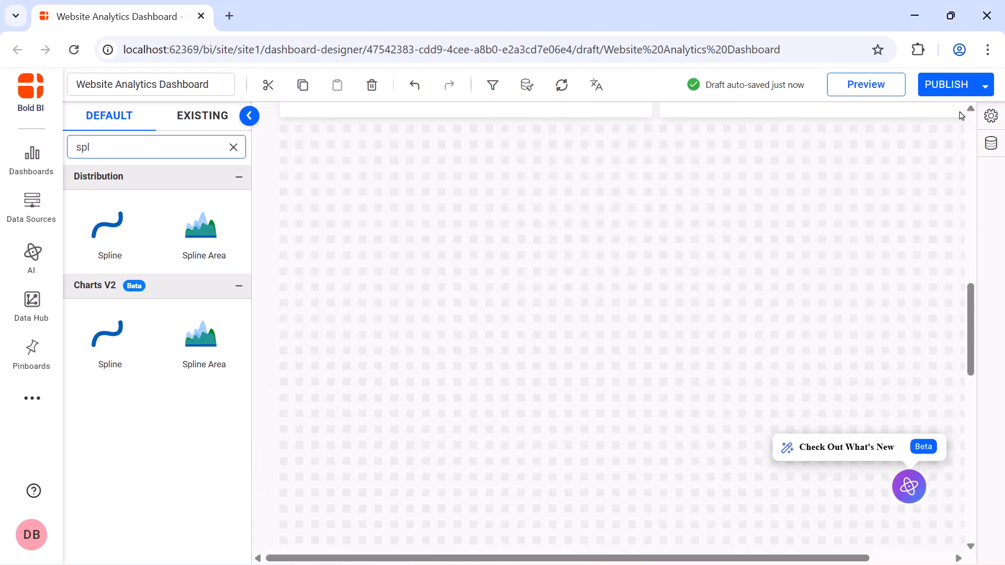
{"action": "left_click", "coordinate": [234, 147]}
{"action": "type", "text": "ple"}
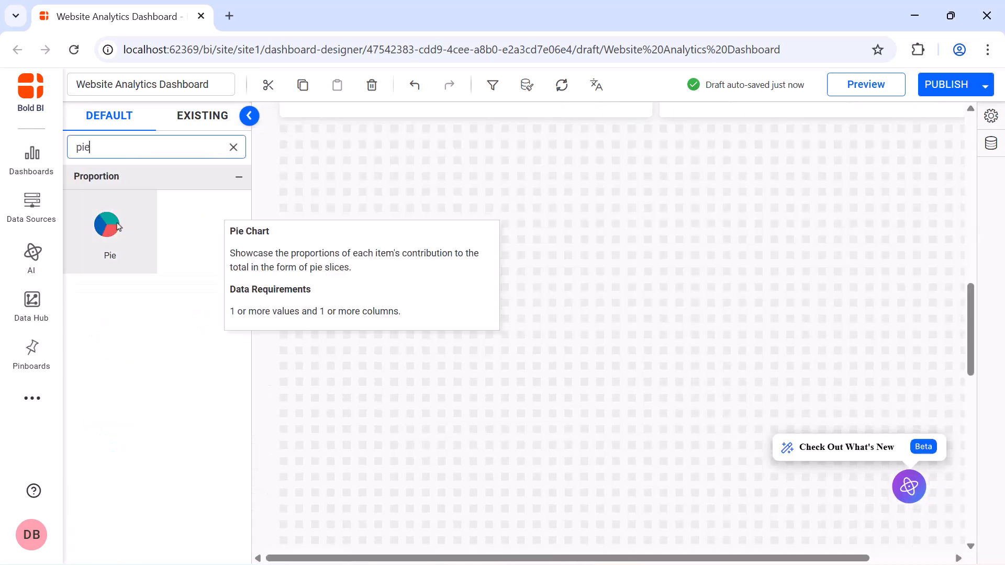
{"action": "left_click_drag", "start_coordinate": [106, 224], "coordinate": [325, 172]}
{"action": "left_click_drag", "start_coordinate": [367, 212], "coordinate": [646, 333]}
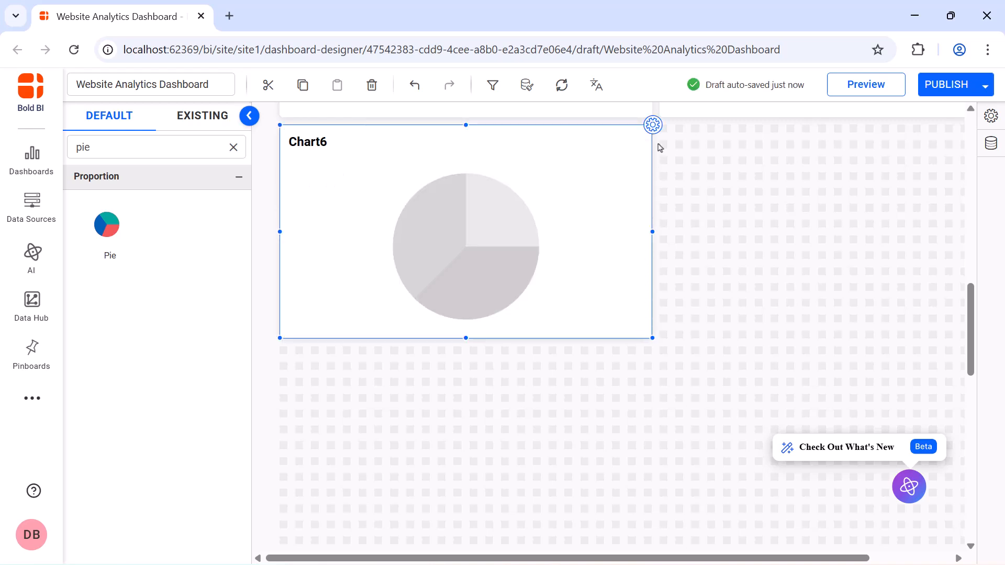
Step: Rename the new pie chart as Sessions by Traffic Source
{"action": "left_click", "coordinate": [654, 126]}
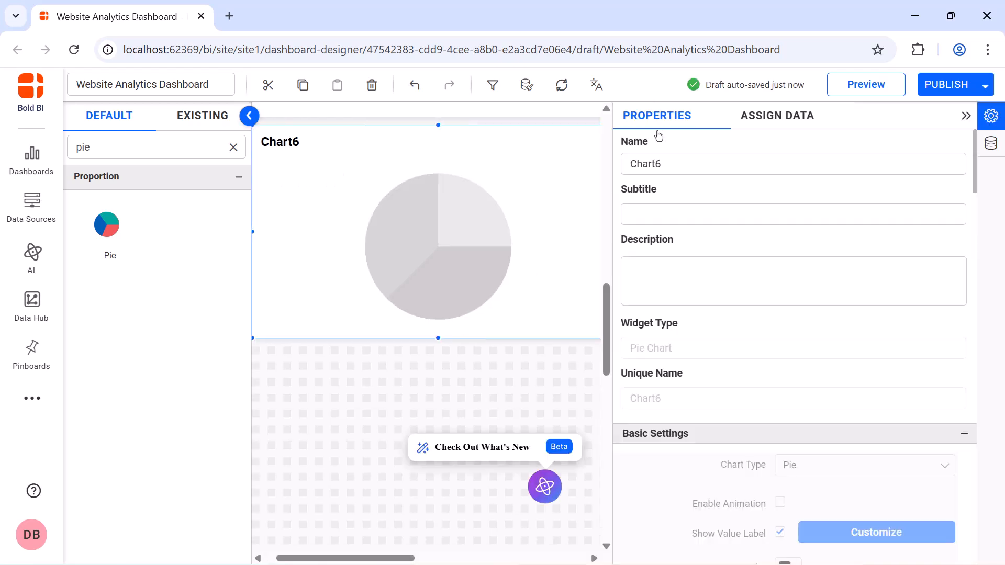
{"action": "left_click", "coordinate": [681, 166]}
{"action": "key", "text": "ctrl+a"}
{"action": "type", "text": "Sessions by Traffic Source"}
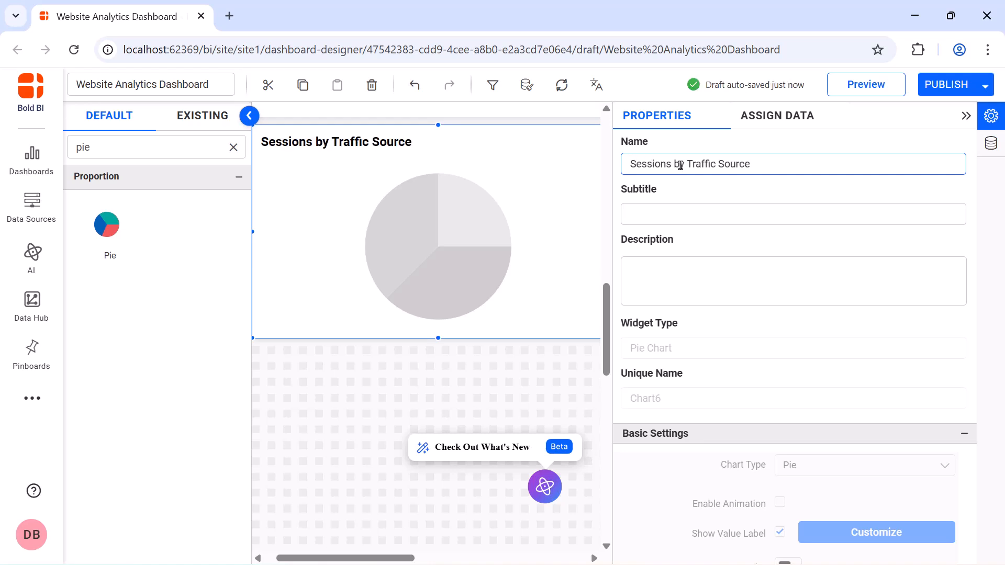
Step: Switch the pie chart to the GA_Channel data source and assign Pages / Session as its value, renamed Percentage
{"action": "left_click", "coordinate": [808, 121]}
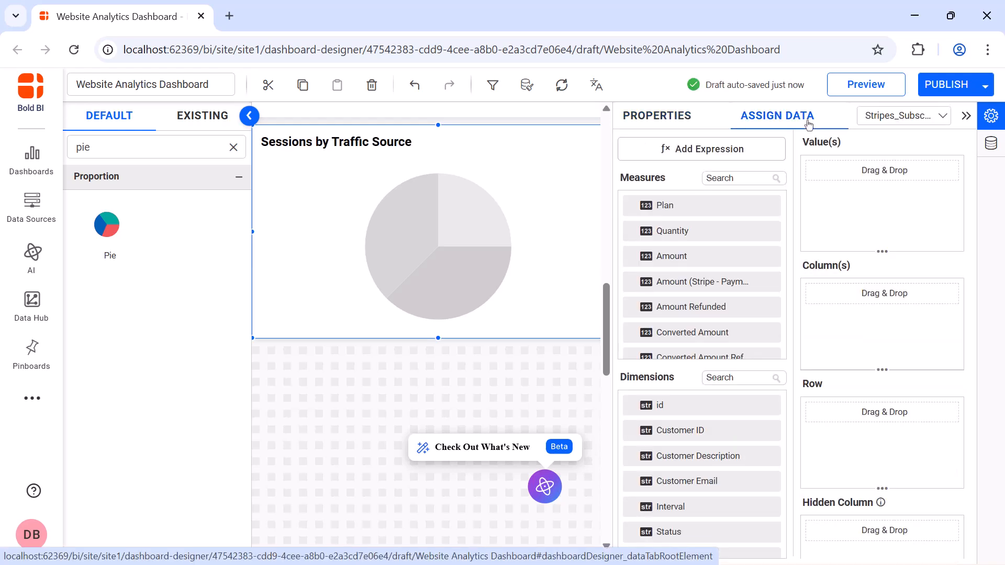
{"action": "left_click", "coordinate": [905, 116]}
{"action": "left_click", "coordinate": [907, 167]}
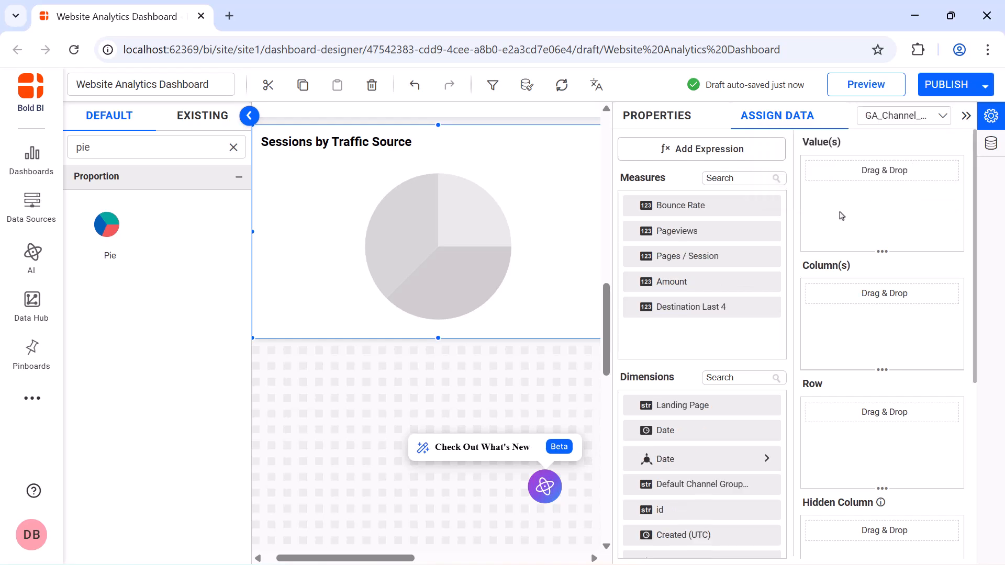
{"action": "left_click_drag", "start_coordinate": [770, 261], "coordinate": [832, 217]}
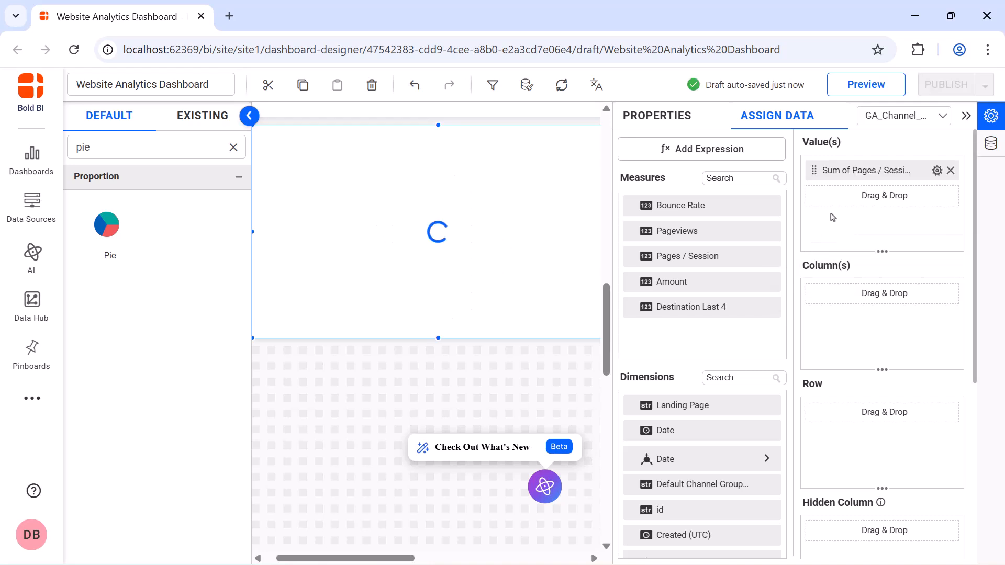
{"action": "left_click", "coordinate": [937, 170]}
{"action": "left_click", "coordinate": [859, 197]}
{"action": "type", "text": "Percentage"}
{"action": "key", "text": "Return"}
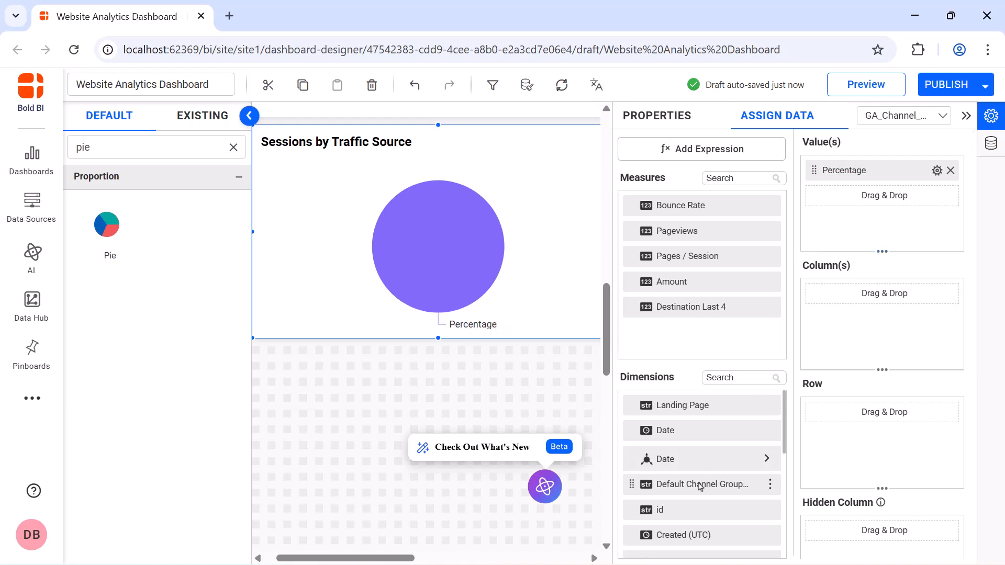
Step: Assign Default Channel Grouping as the pie chart's column and rename it Traffic Source
{"action": "left_click_drag", "start_coordinate": [701, 484], "coordinate": [837, 341]}
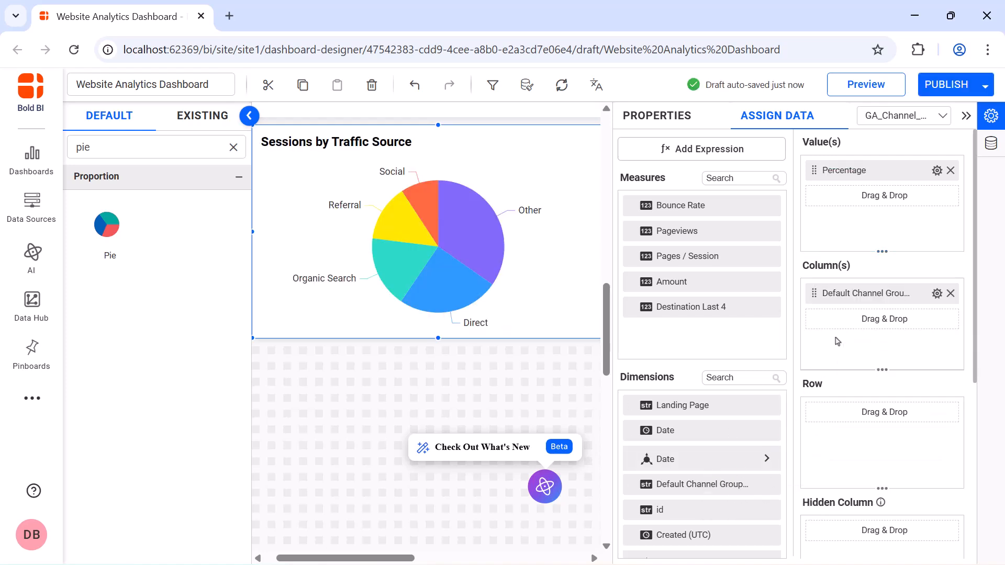
{"action": "left_click", "coordinate": [937, 293]}
{"action": "left_click", "coordinate": [931, 321]}
{"action": "type", "text": "Traffic Source"}
{"action": "key", "text": "Return"}
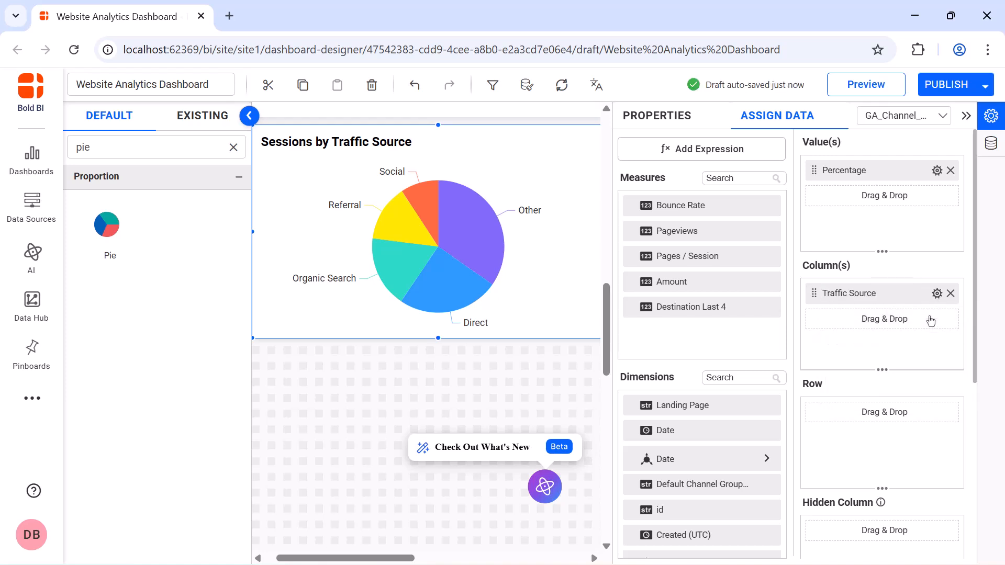
Step: Set the data label of the Sessions by Traffic Source pie chart to Percentage
{"action": "left_click", "coordinate": [671, 117]}
{"action": "scroll", "coordinate": [824, 330], "scroll_direction": "down", "scroll_amount": 5}
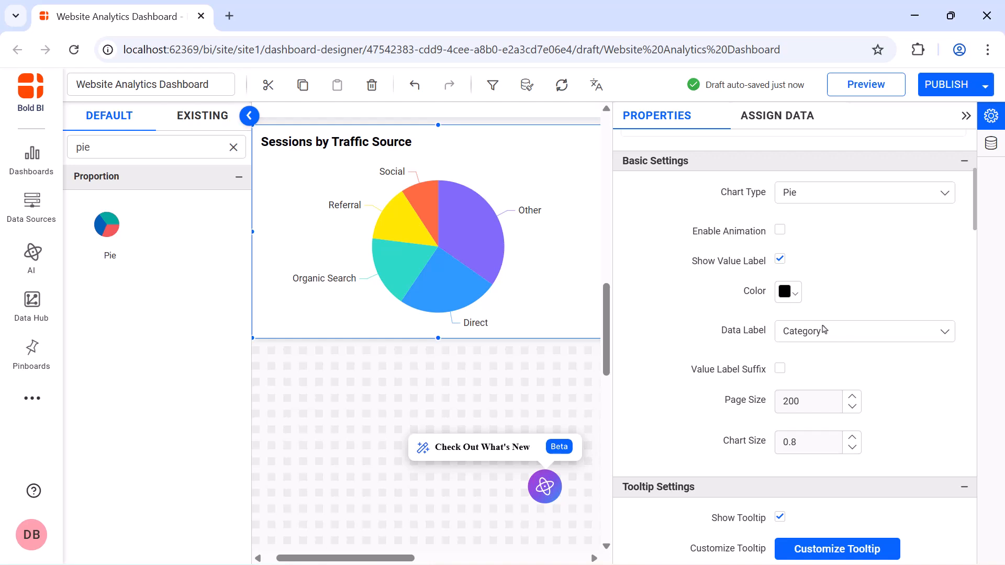
{"action": "left_click", "coordinate": [824, 330]}
{"action": "left_click", "coordinate": [821, 400]}
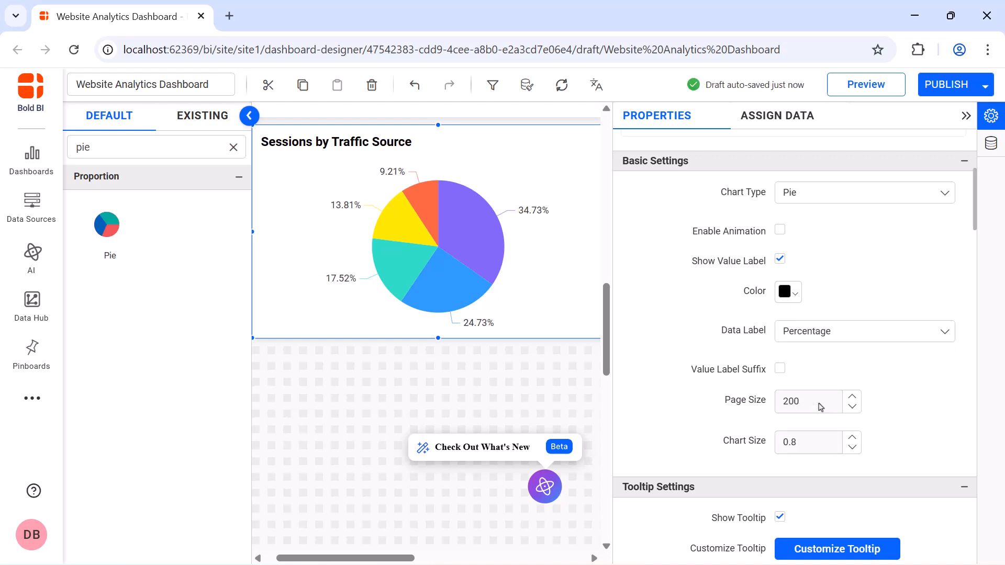
Step: Show the pie chart's legend with its position set to Top and its shape set to Series Type
{"action": "scroll", "coordinate": [781, 197], "scroll_direction": "down", "scroll_amount": 9}
{"action": "left_click", "coordinate": [780, 195]}
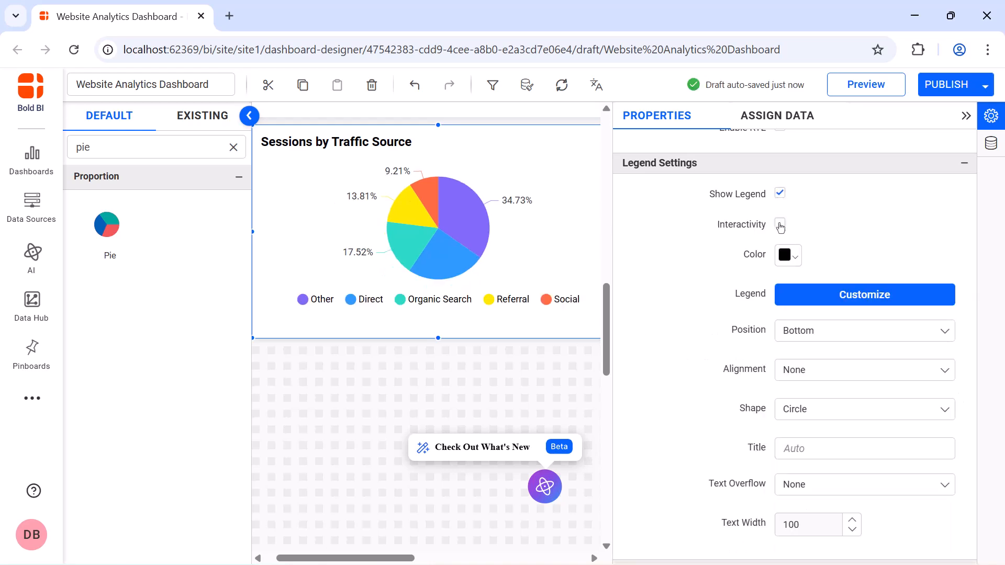
{"action": "left_click", "coordinate": [846, 343]}
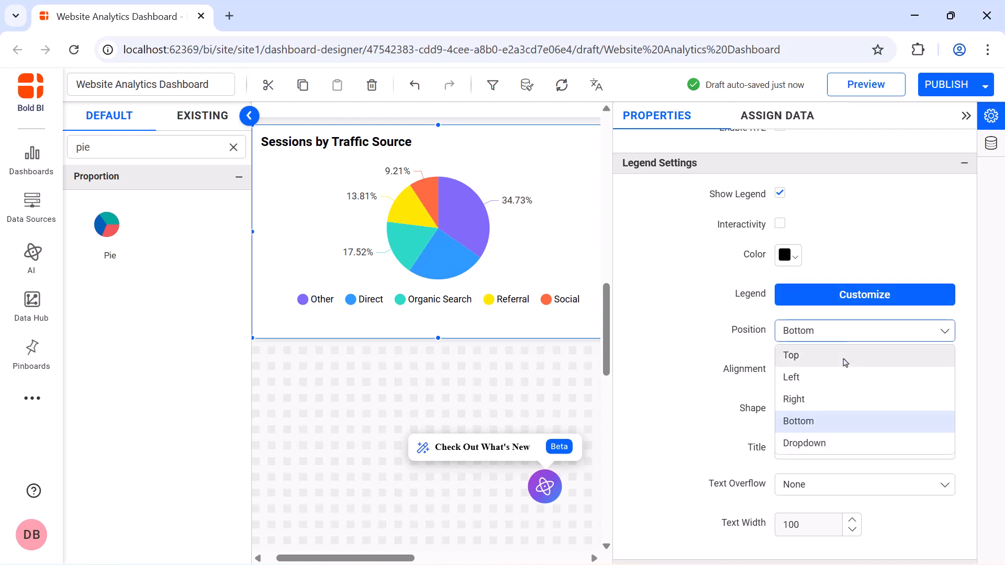
{"action": "left_click", "coordinate": [846, 356]}
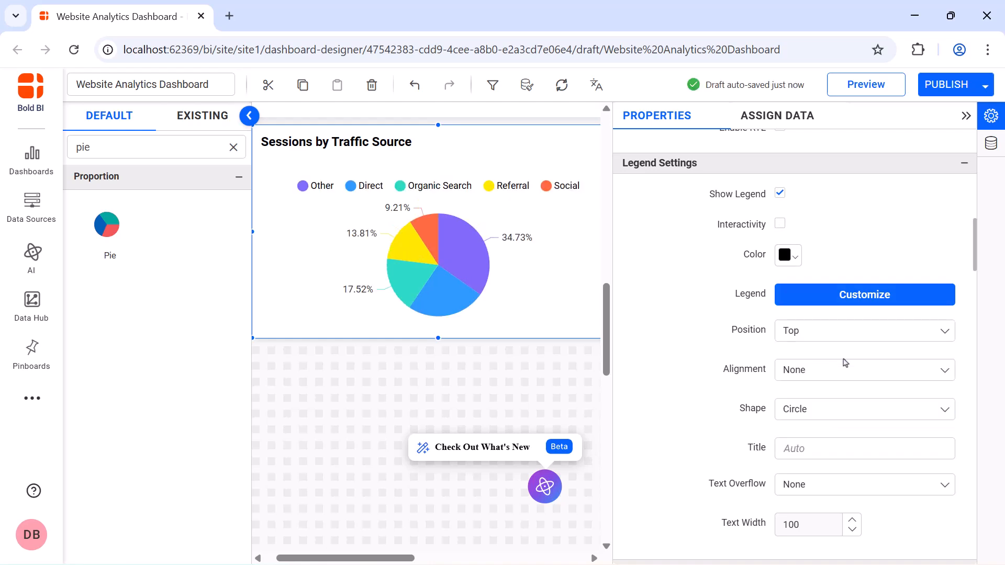
{"action": "left_click", "coordinate": [845, 410]}
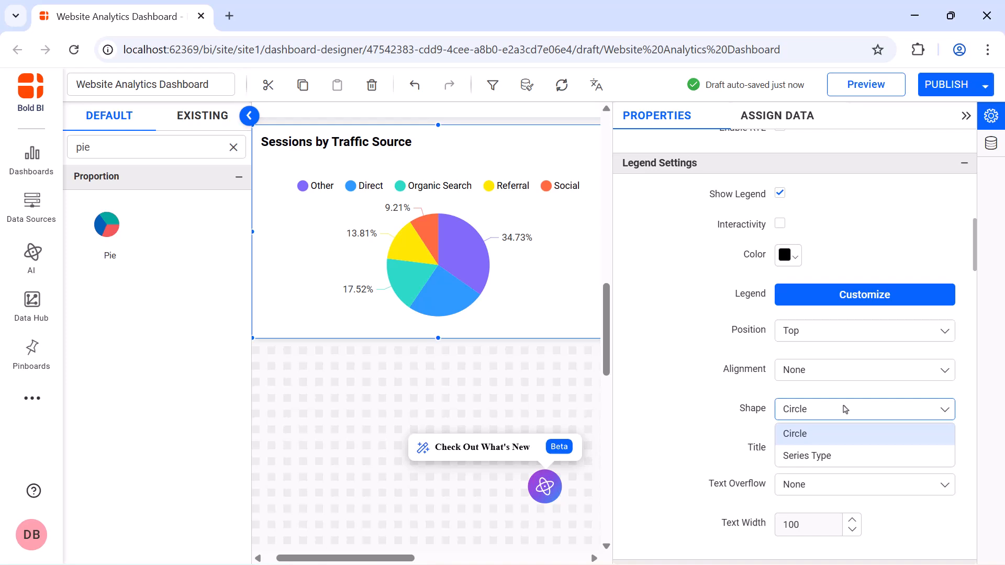
{"action": "left_click", "coordinate": [845, 453]}
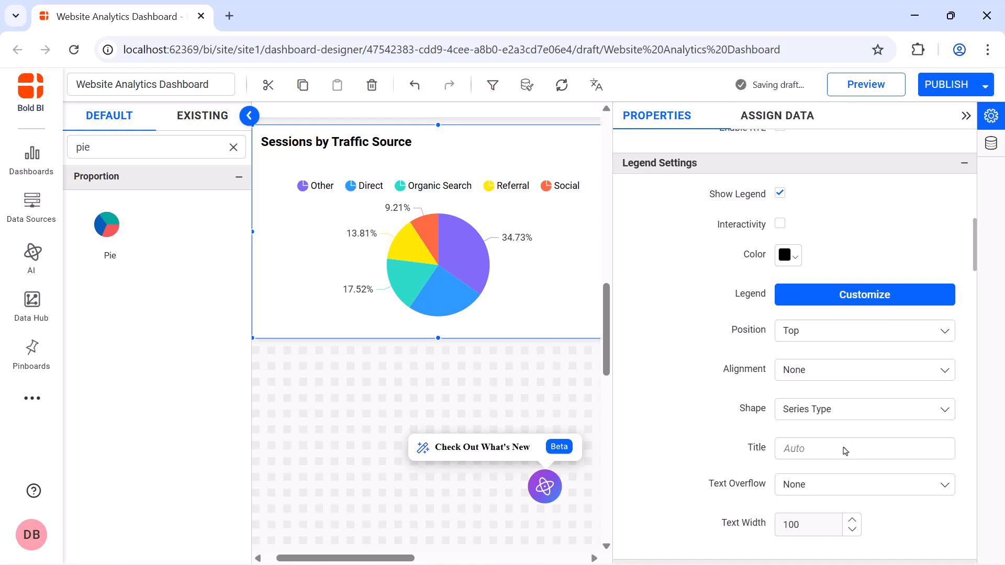
Step: Enable the pie chart's advanced series palette settings and save the color mapping based on Default Channel Grouping
{"action": "scroll", "coordinate": [845, 451], "scroll_direction": "down", "scroll_amount": 10}
{"action": "left_click", "coordinate": [784, 253]}
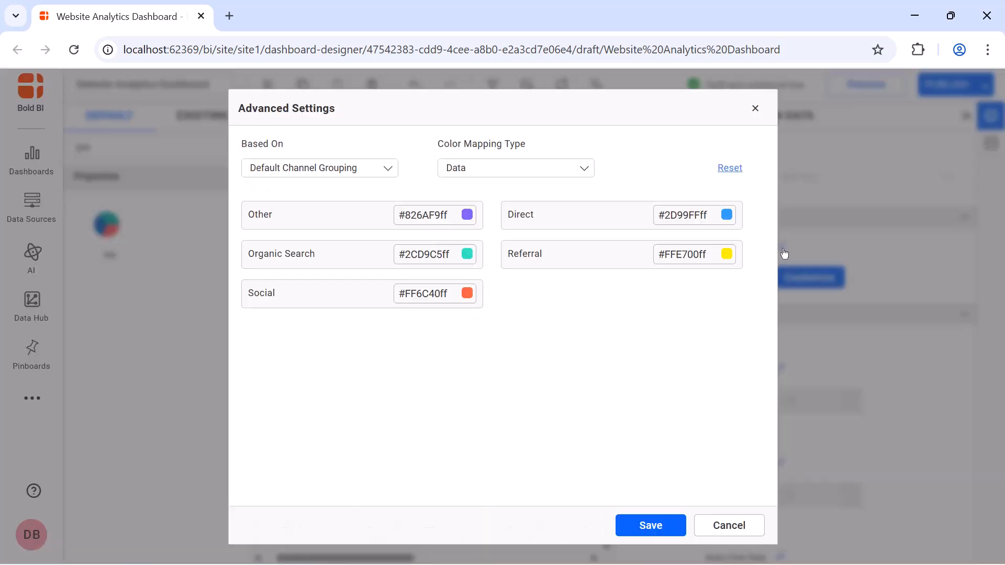
{"action": "left_click", "coordinate": [651, 528]}
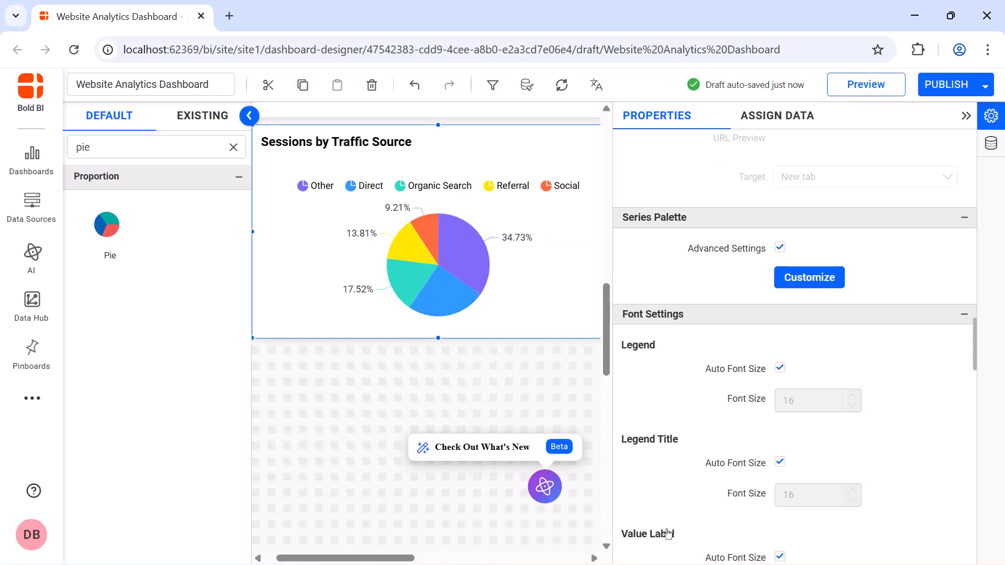
Step: Turn off automatic font sizing for the pie chart's legend and set its font size to 12
{"action": "scroll", "coordinate": [668, 533], "scroll_direction": "down", "scroll_amount": 2}
{"action": "left_click", "coordinate": [780, 279]}
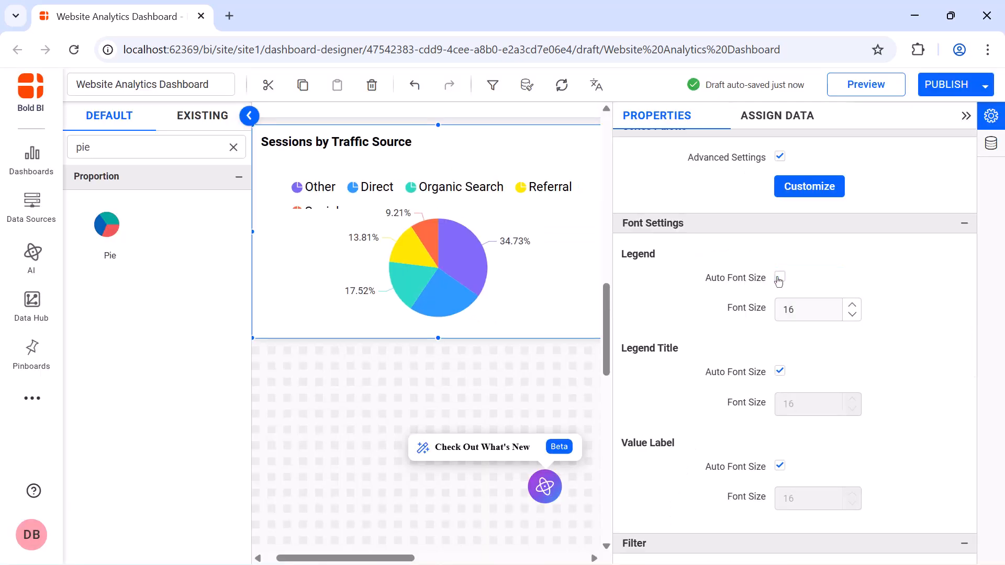
{"action": "double_click", "coordinate": [801, 306]}
{"action": "type", "text": "12"}
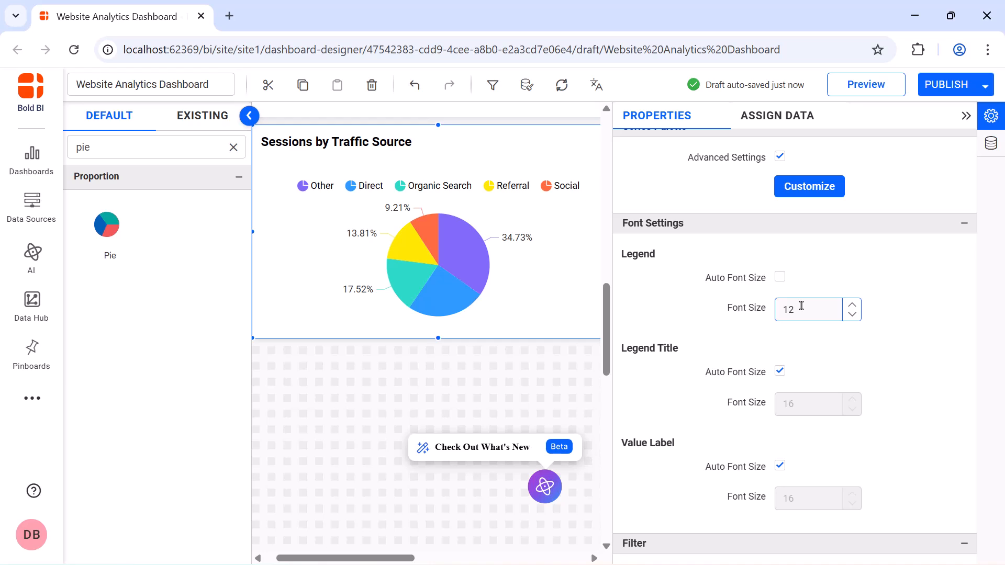
Step: Turn off automatic title font sizing for the Sessions by Traffic Source chart and set its title size to 16
{"action": "scroll", "coordinate": [790, 295], "scroll_direction": "down", "scroll_amount": 8}
{"action": "left_click", "coordinate": [780, 278]}
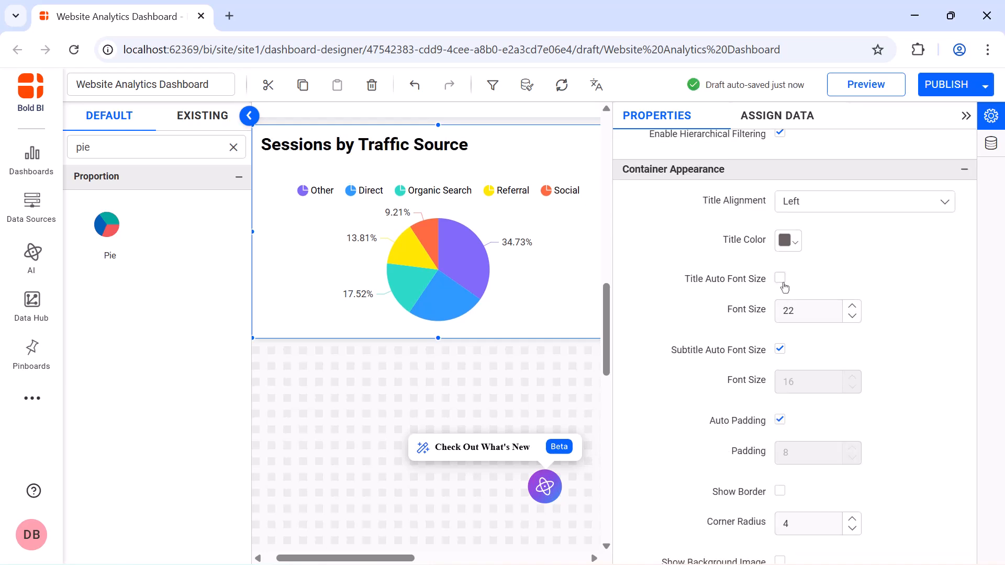
{"action": "double_click", "coordinate": [793, 310]}
{"action": "type", "text": "16"}
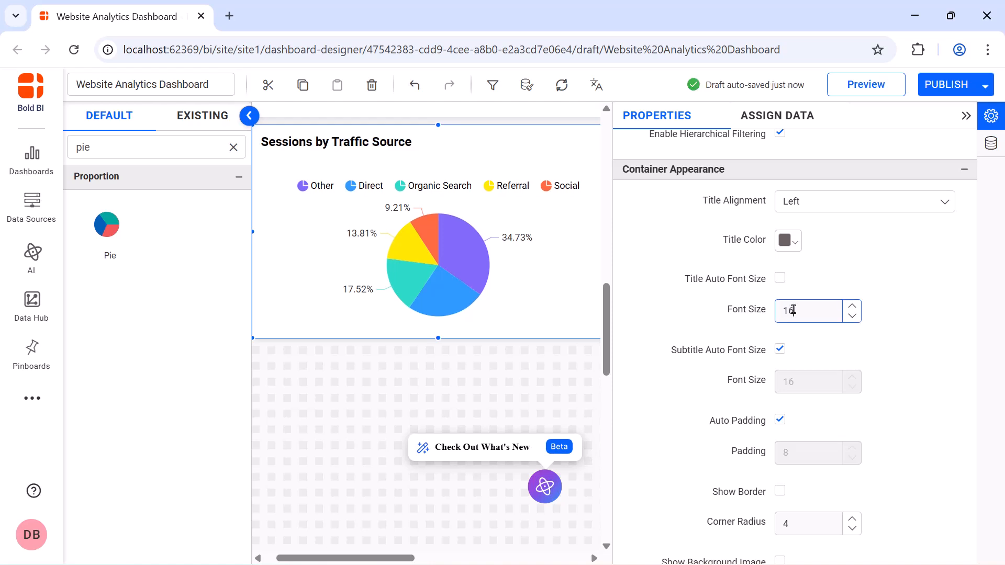
{"action": "left_click", "coordinate": [964, 119]}
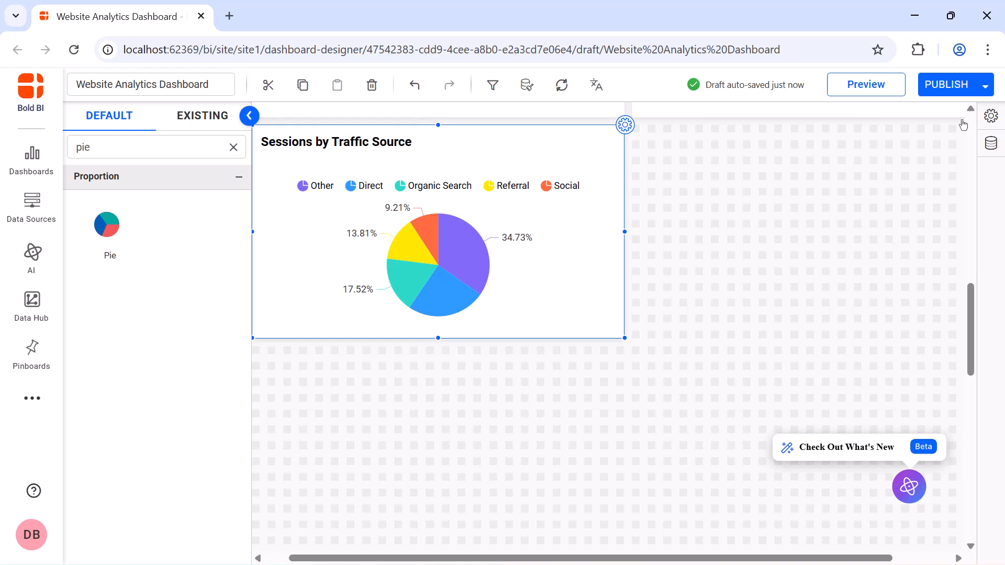
Step: Add an Area chart beside the Sessions by Traffic Source chart, enlarge it to match that chart's size, and open its properties
{"action": "left_click", "coordinate": [232, 148]}
{"action": "left_click", "coordinate": [209, 149]}
{"action": "type", "text": "area"}
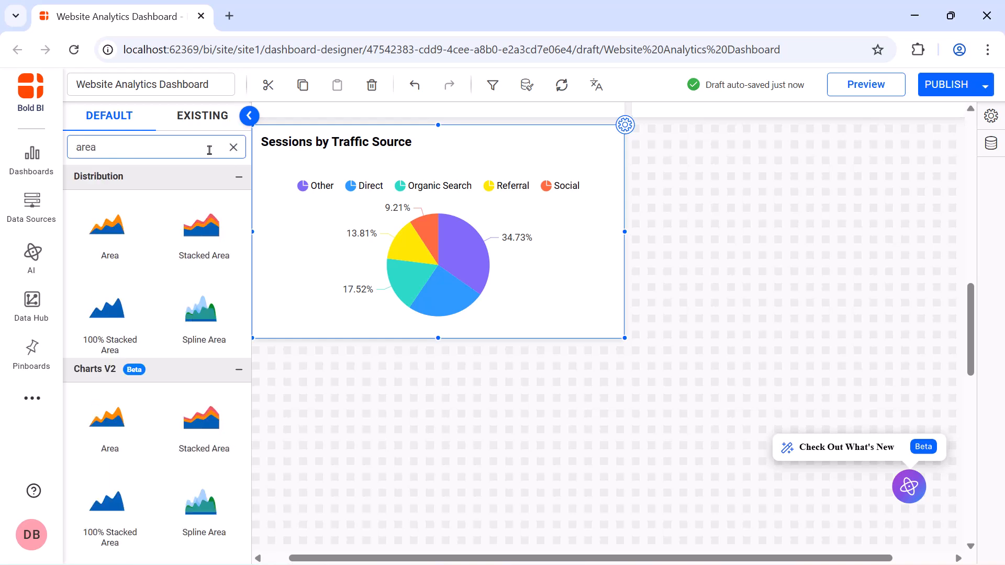
{"action": "left_click_drag", "start_coordinate": [106, 256], "coordinate": [675, 167]}
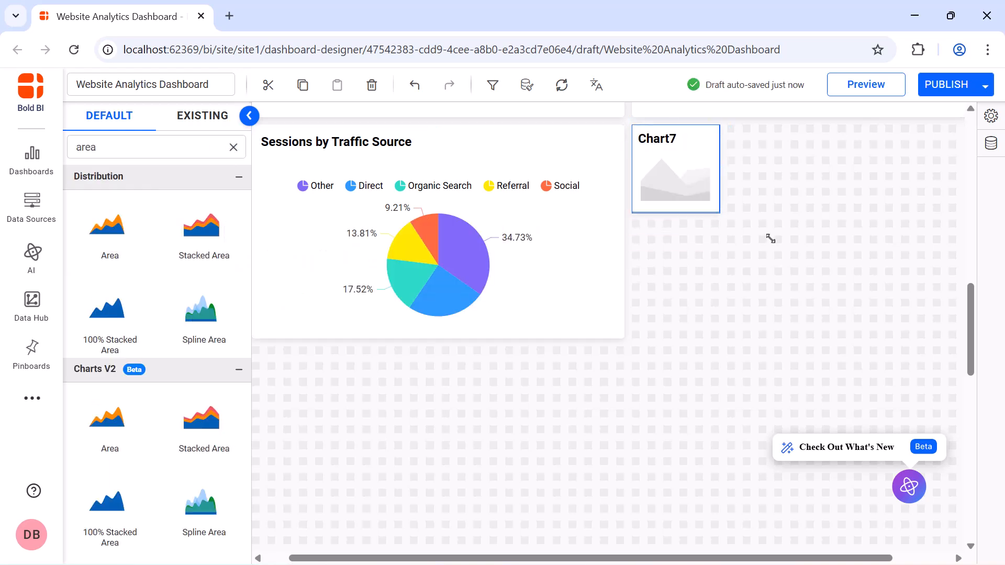
{"action": "left_click_drag", "start_coordinate": [770, 239], "coordinate": [928, 327]}
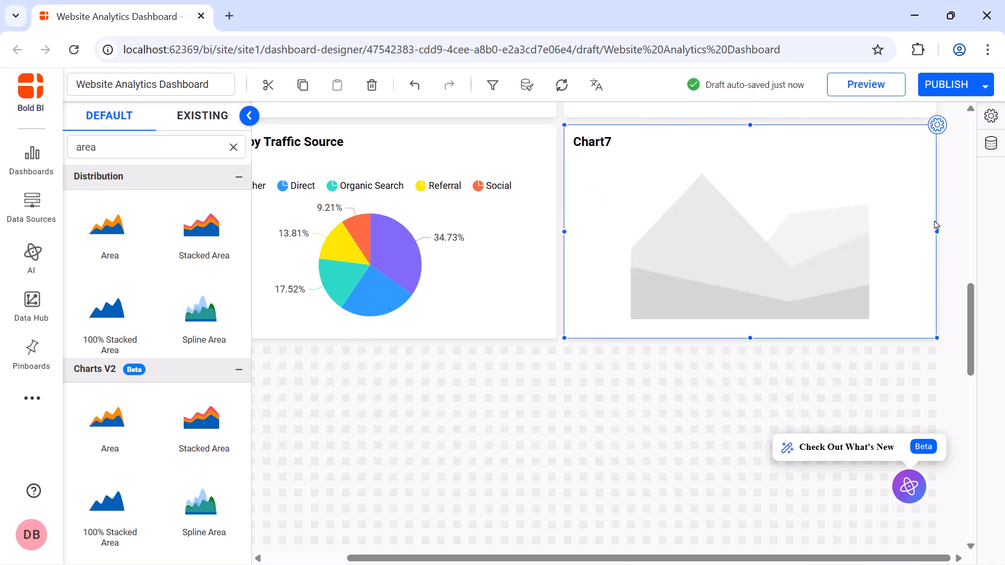
{"action": "left_click", "coordinate": [937, 126]}
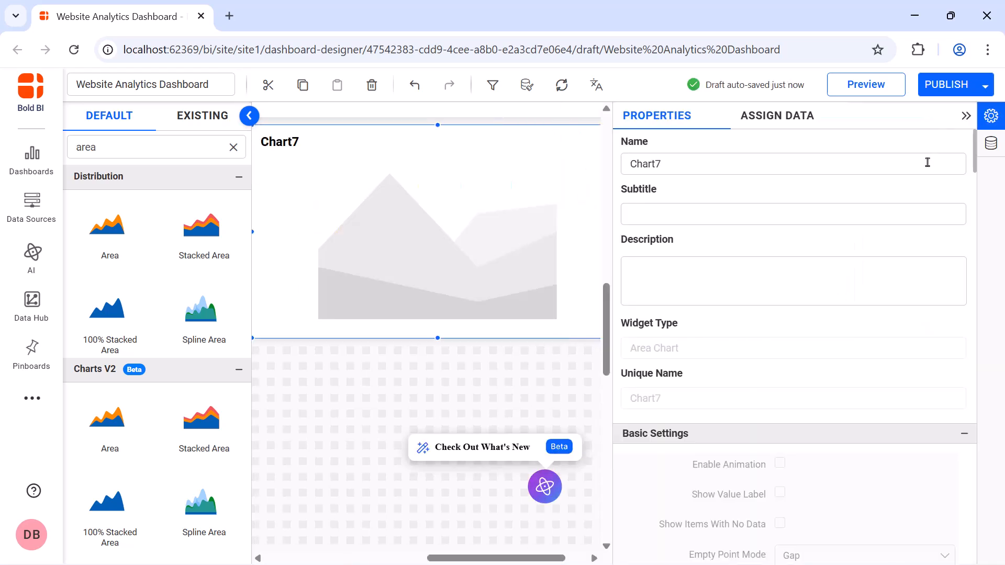
Step: Name the new area chart Page Views and Sessions and give it the subtitle Last 6 Months
{"action": "left_click", "coordinate": [927, 162]}
{"action": "key", "text": "ctrl+a"}
{"action": "type", "text": "Page Views and Sessions"}
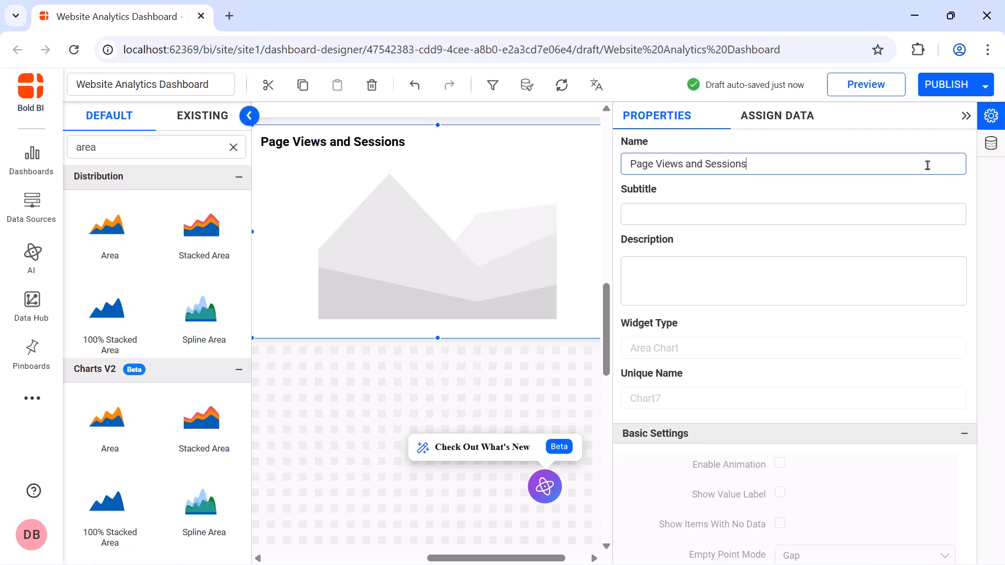
{"action": "left_click", "coordinate": [933, 218]}
{"action": "type", "text": "Last 6 Months"}
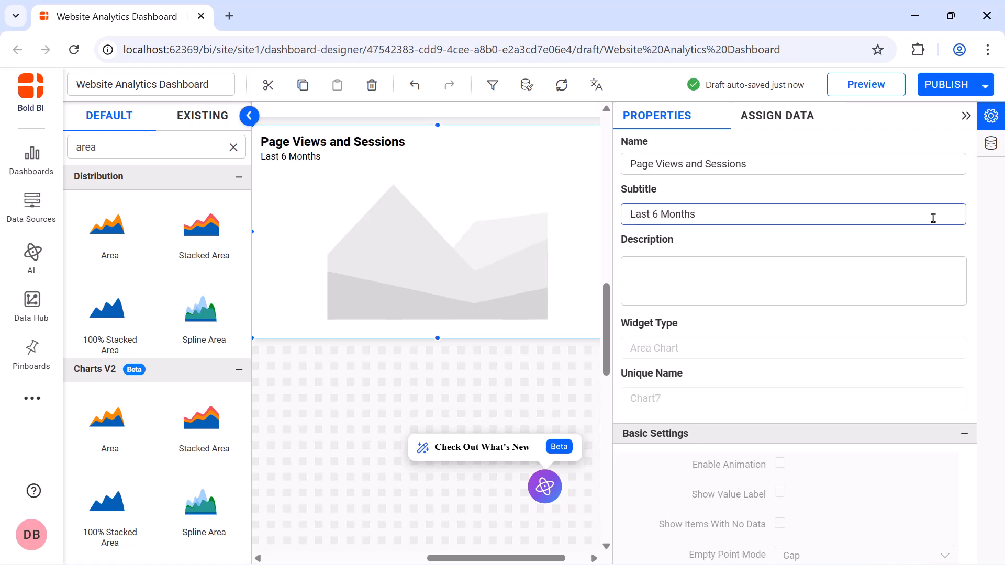
Step: Switch the chart to the GA_Channel data source, add Pageviews as a value and rename it Page Views
{"action": "left_click", "coordinate": [787, 124]}
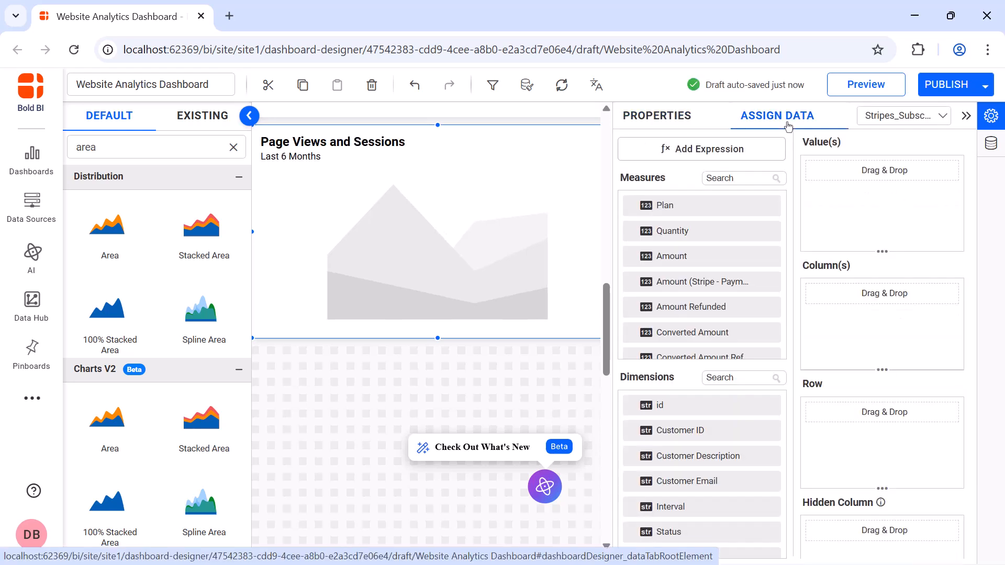
{"action": "left_click", "coordinate": [872, 113]}
{"action": "left_click", "coordinate": [874, 167]}
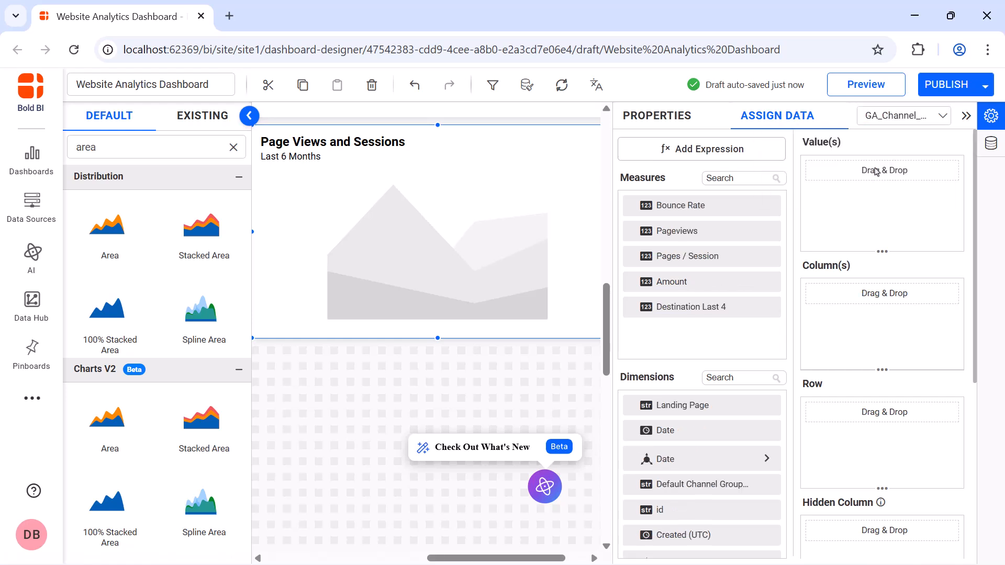
{"action": "left_click_drag", "start_coordinate": [754, 231], "coordinate": [831, 185]}
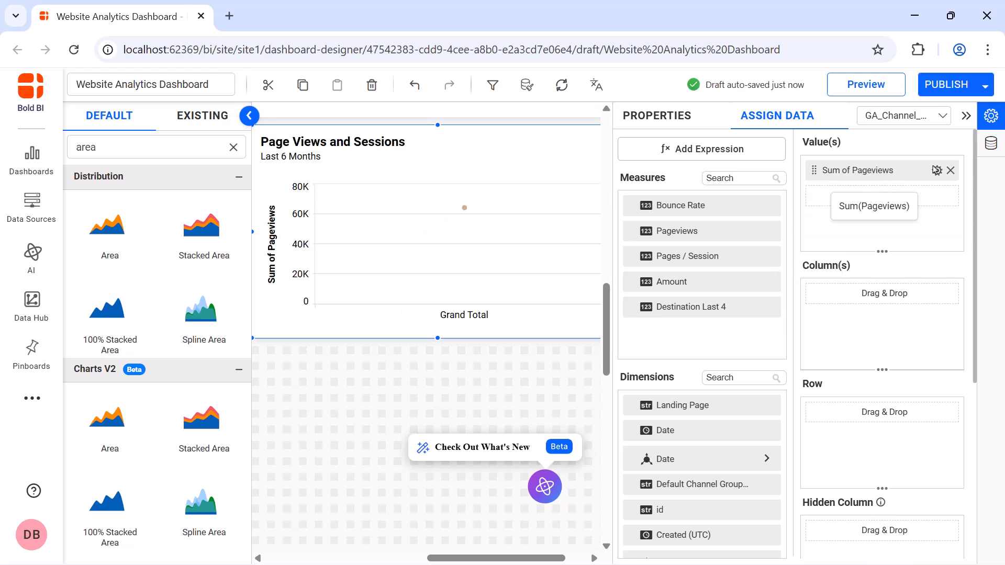
{"action": "left_click", "coordinate": [937, 170]}
{"action": "left_click", "coordinate": [934, 194]}
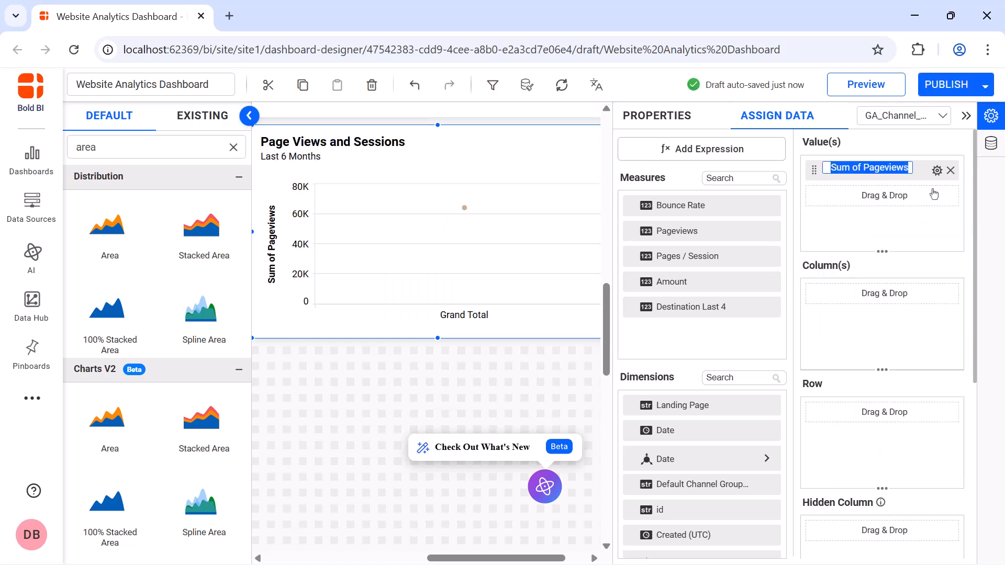
{"action": "type", "text": "Page Views"}
{"action": "key", "text": "Return"}
Step: Add Pages / Session as a second chart value and rename it Sessions
{"action": "left_click_drag", "start_coordinate": [765, 259], "coordinate": [820, 224]}
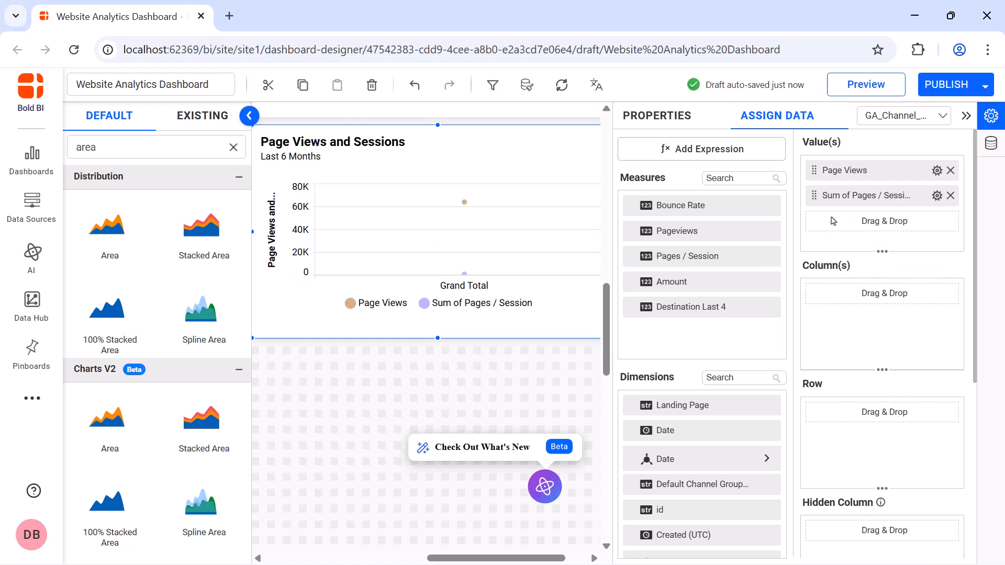
{"action": "left_click", "coordinate": [937, 195]}
{"action": "left_click", "coordinate": [931, 222]}
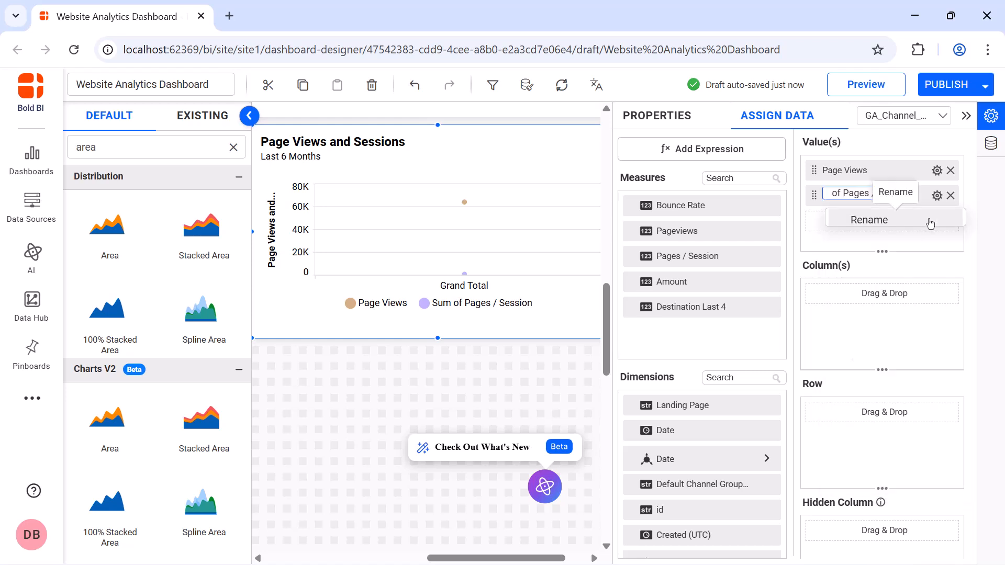
{"action": "key", "text": "ctrl+a"}
{"action": "type", "text": "Sessions"}
{"action": "key", "text": "Return"}
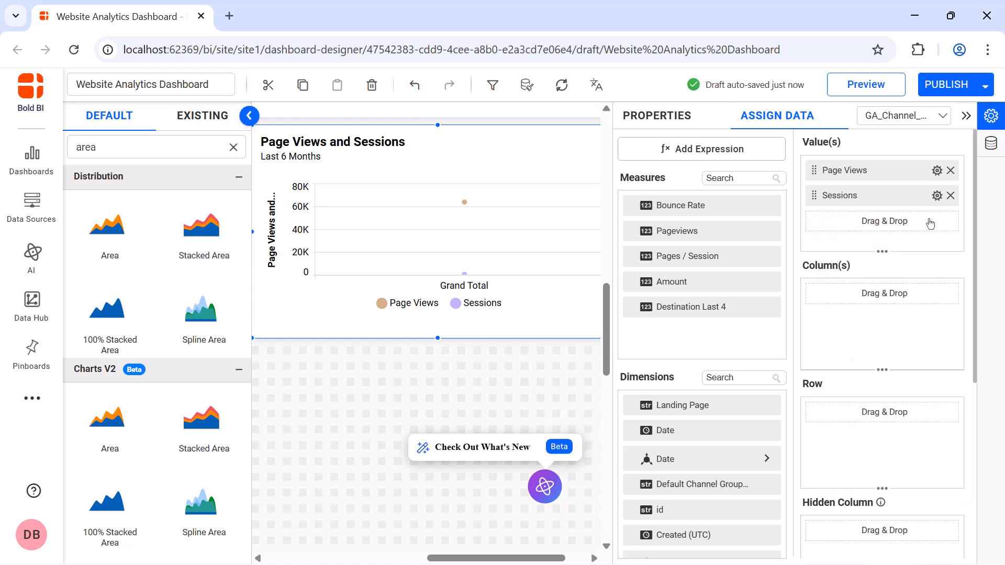
Step: Add Date as the chart's column field and group it by Month Year
{"action": "left_click_drag", "start_coordinate": [766, 432], "coordinate": [833, 329]}
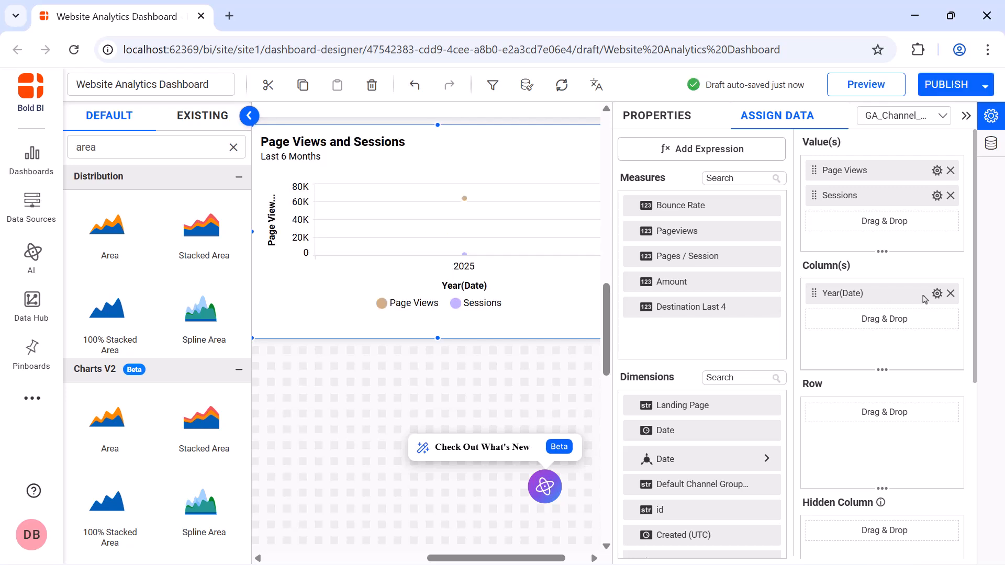
{"action": "left_click", "coordinate": [936, 294]}
{"action": "mouse_move", "coordinate": [875, 481]}
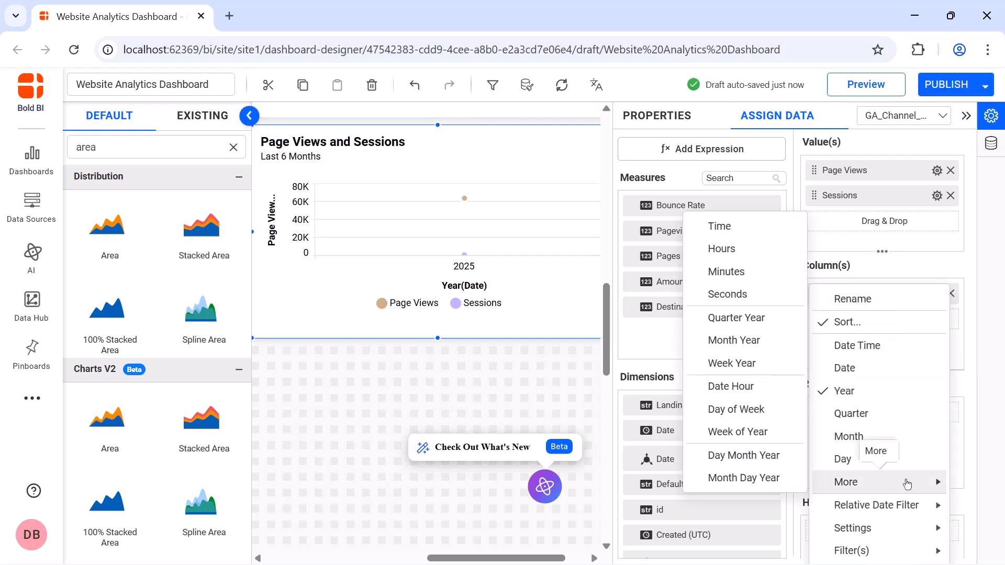
{"action": "left_click", "coordinate": [746, 346]}
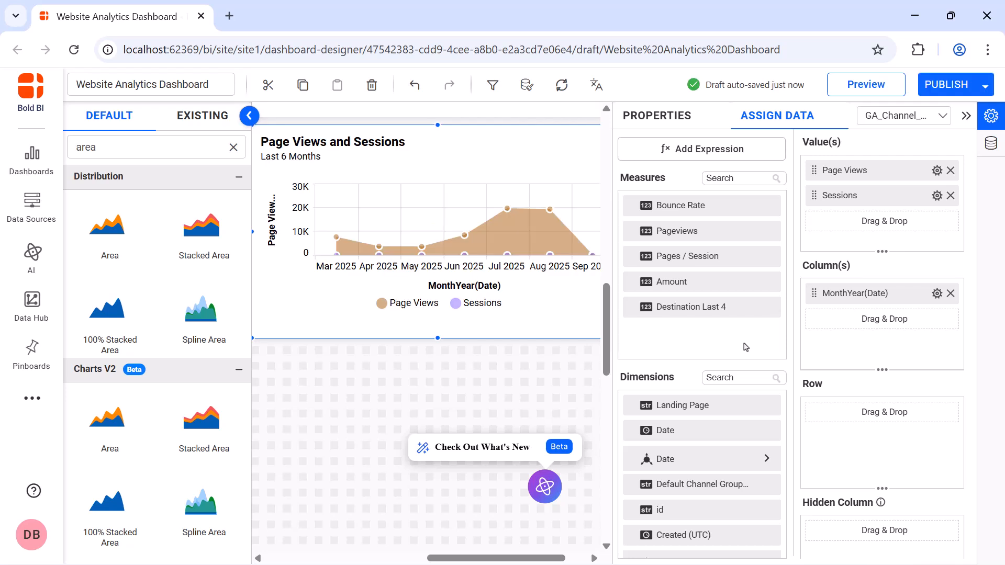
Step: Apply a relative date filter to the Date column with a Month range covering the last 6 months
{"action": "left_click", "coordinate": [937, 294]}
{"action": "mouse_move", "coordinate": [838, 504]}
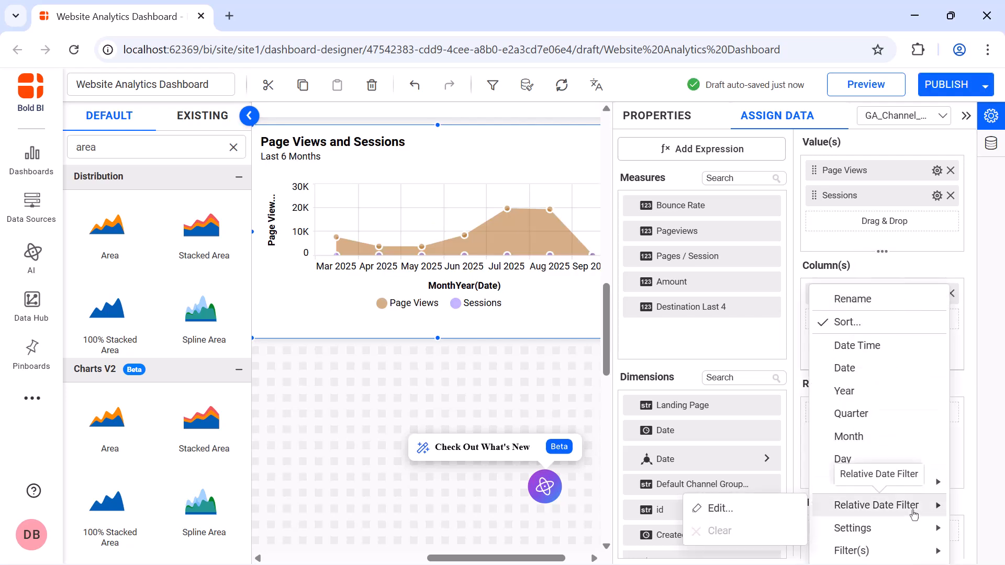
{"action": "left_click", "coordinate": [768, 503]}
{"action": "left_click", "coordinate": [468, 244]}
{"action": "left_click", "coordinate": [447, 322]}
{"action": "left_click", "coordinate": [468, 294]}
{"action": "scroll", "coordinate": [465, 335], "scroll_direction": "down", "scroll_amount": 1}
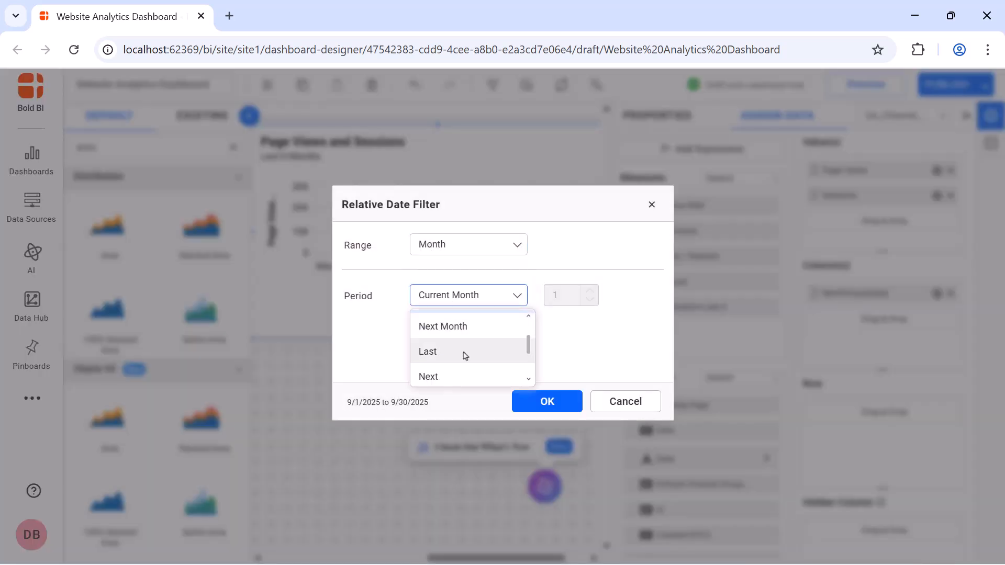
{"action": "left_click", "coordinate": [464, 353]}
{"action": "double_click", "coordinate": [565, 296]}
{"action": "type", "text": "6"}
{"action": "left_click", "coordinate": [558, 428]}
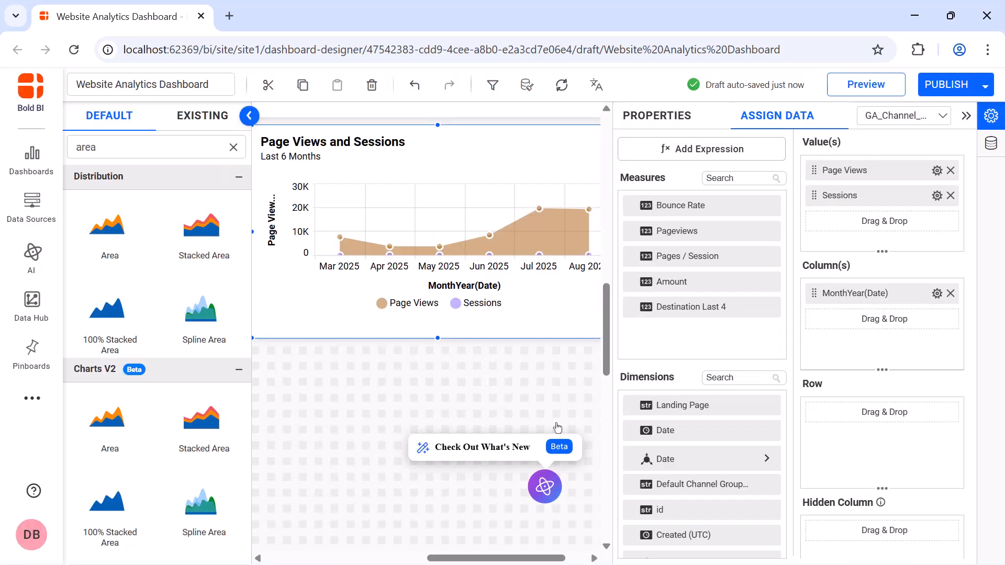
Step: Set the Pageviews series to Spline on the secondary axis and the Pages / Session series to Column
{"action": "left_click", "coordinate": [657, 115]}
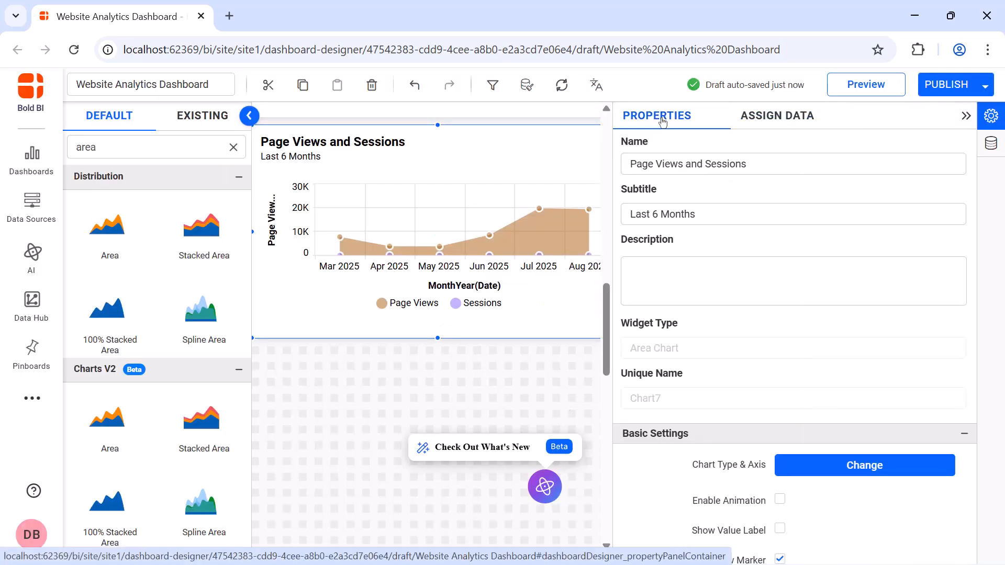
{"action": "scroll", "coordinate": [785, 201], "scroll_direction": "down", "scroll_amount": 5}
{"action": "left_click", "coordinate": [786, 201]}
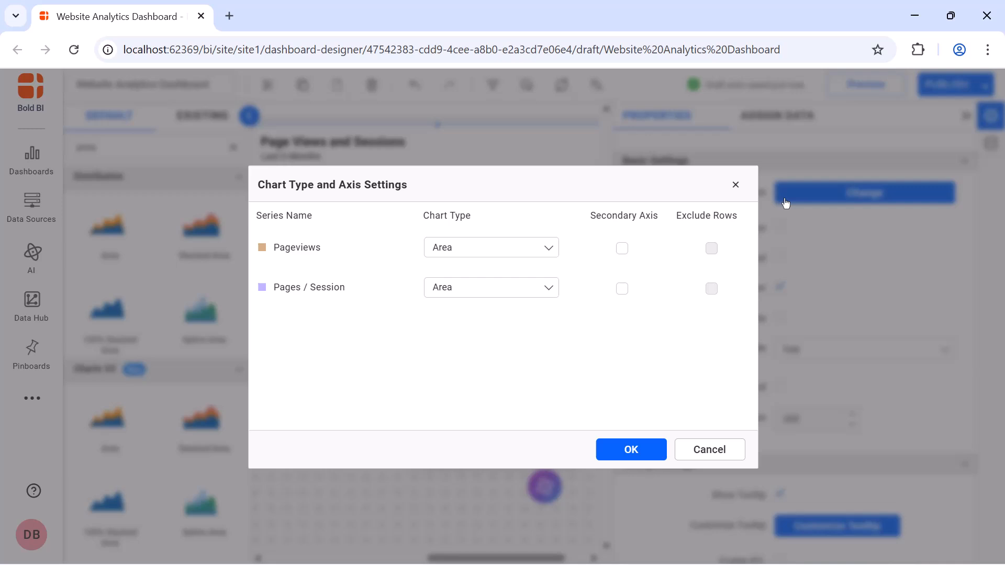
{"action": "left_click", "coordinate": [556, 242]}
{"action": "left_click", "coordinate": [502, 335]}
{"action": "left_click", "coordinate": [622, 248]}
{"action": "left_click", "coordinate": [505, 289]}
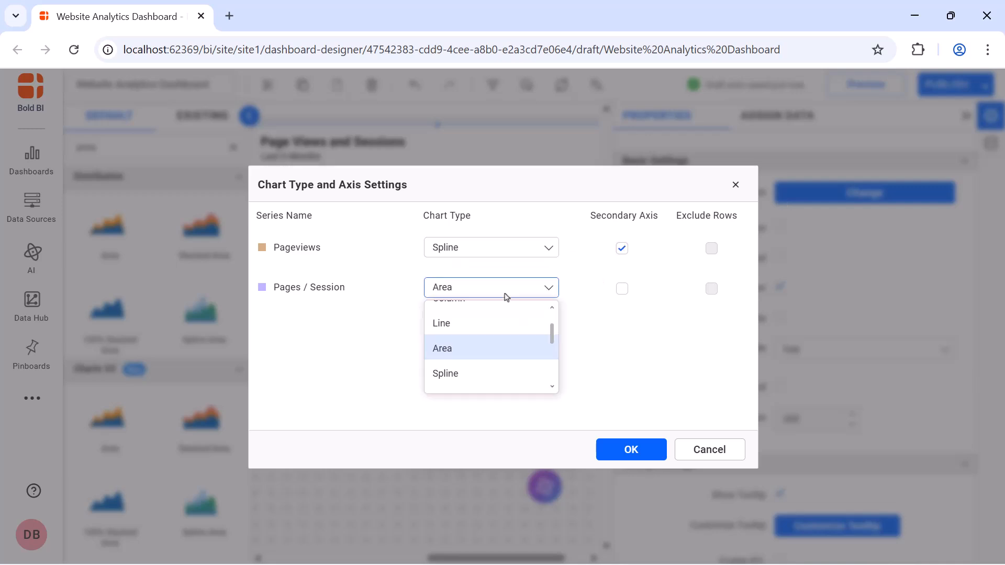
{"action": "left_click", "coordinate": [497, 340]}
{"action": "left_click", "coordinate": [632, 449]}
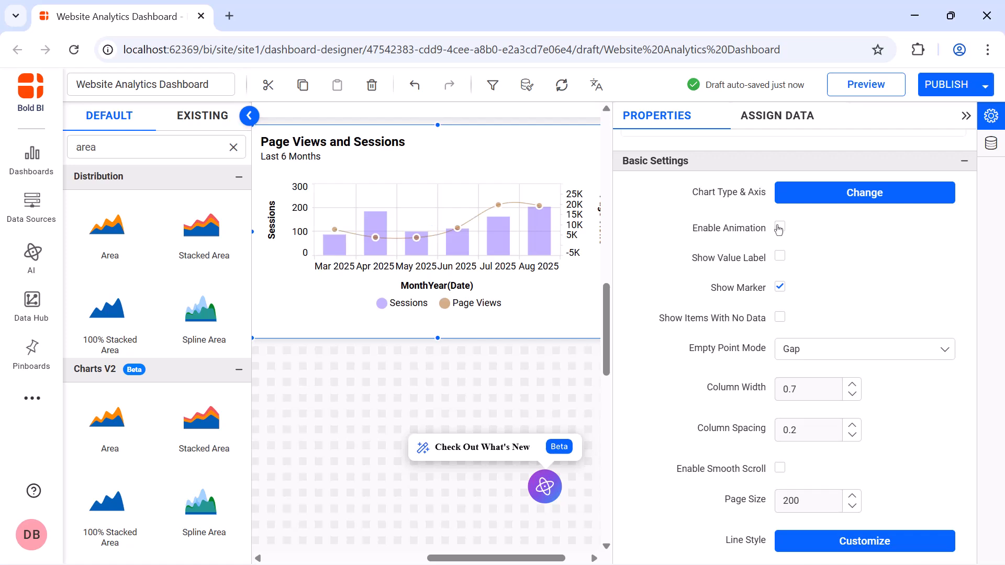
Step: Enable animation and value labels for the Page Views and Sessions chart
{"action": "left_click", "coordinate": [779, 228]}
{"action": "left_click", "coordinate": [780, 257]}
Step: Turn off legend interactivity, set the legend position to Top and its shape to Series Type
{"action": "scroll", "coordinate": [780, 246], "scroll_direction": "down", "scroll_amount": 10}
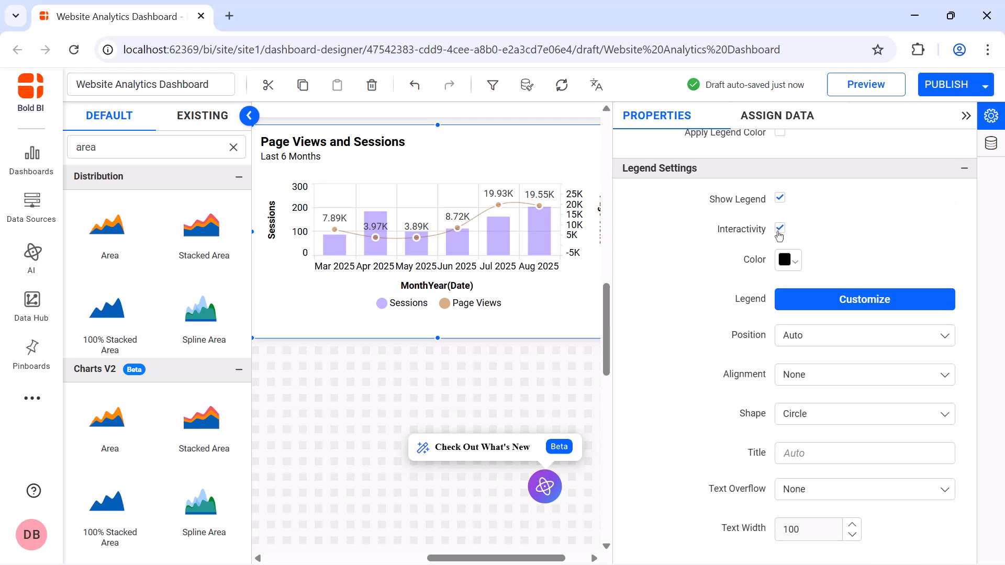
{"action": "left_click", "coordinate": [779, 230]}
{"action": "left_click", "coordinate": [827, 335]}
{"action": "left_click", "coordinate": [830, 380]}
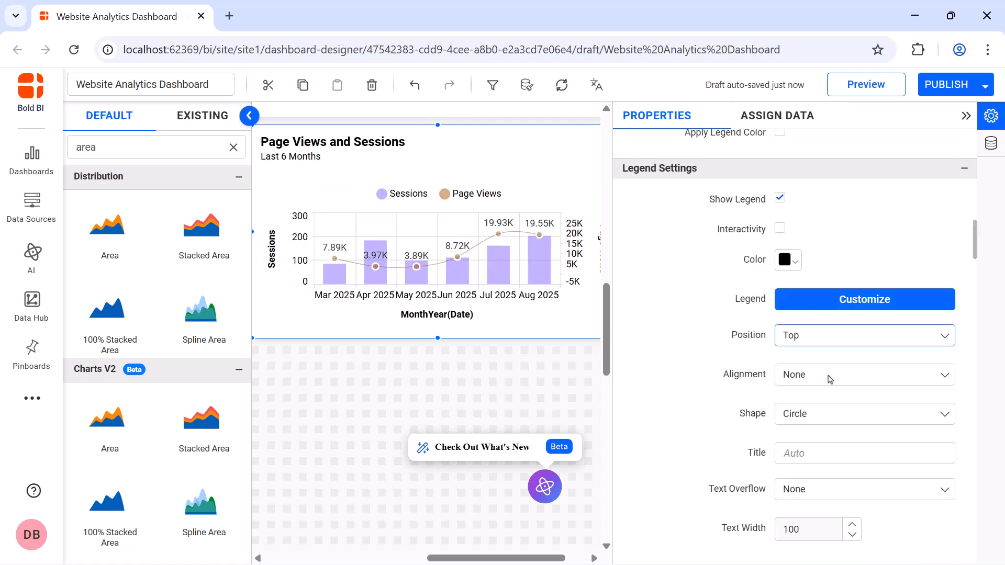
{"action": "left_click", "coordinate": [835, 412]}
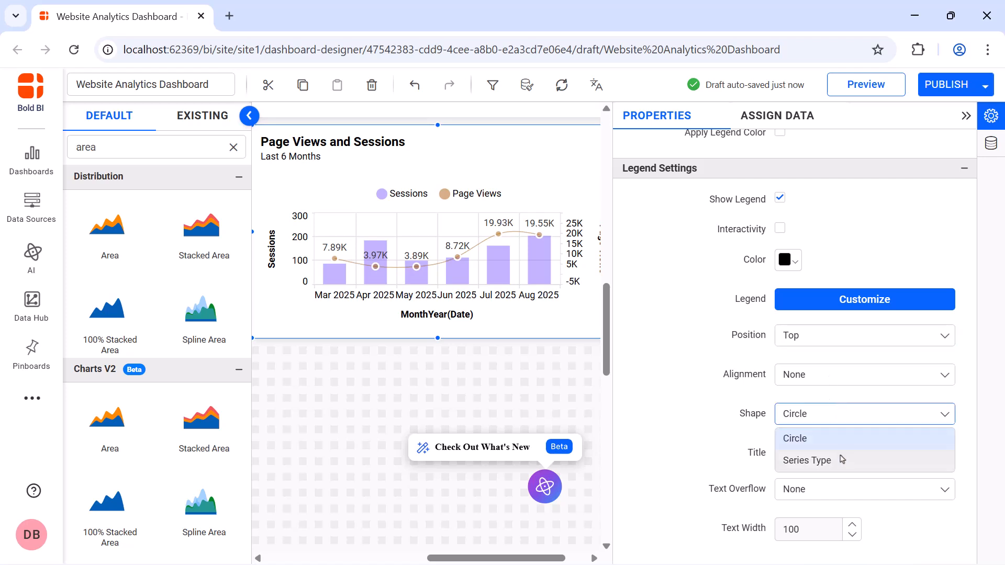
{"action": "left_click", "coordinate": [841, 457]}
Step: Hide the category and primary value axis titles, and set the category label rotation to -45°
{"action": "scroll", "coordinate": [842, 459], "scroll_direction": "down", "scroll_amount": 10}
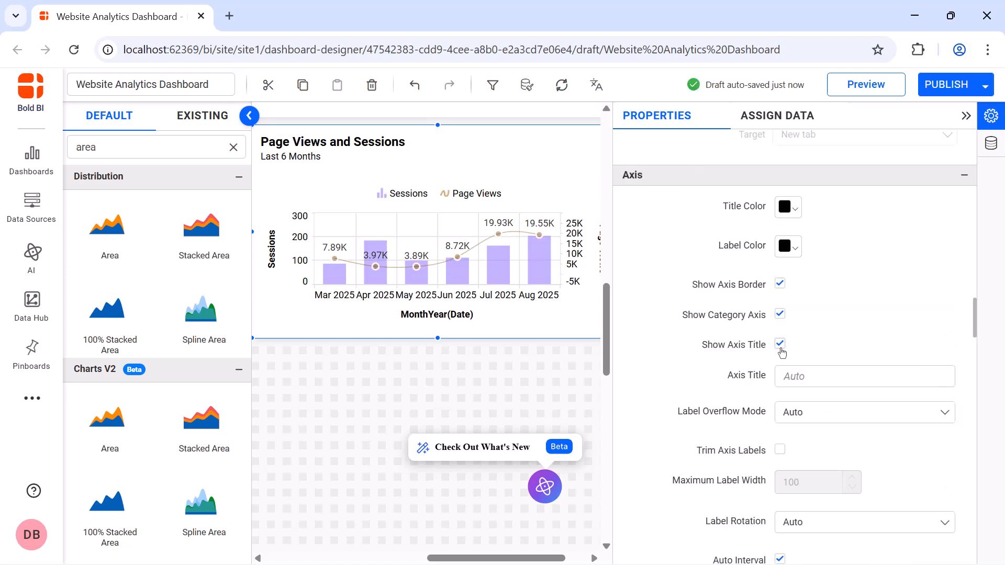
{"action": "left_click", "coordinate": [780, 343]}
{"action": "scroll", "coordinate": [784, 524], "scroll_direction": "down", "scroll_amount": 3}
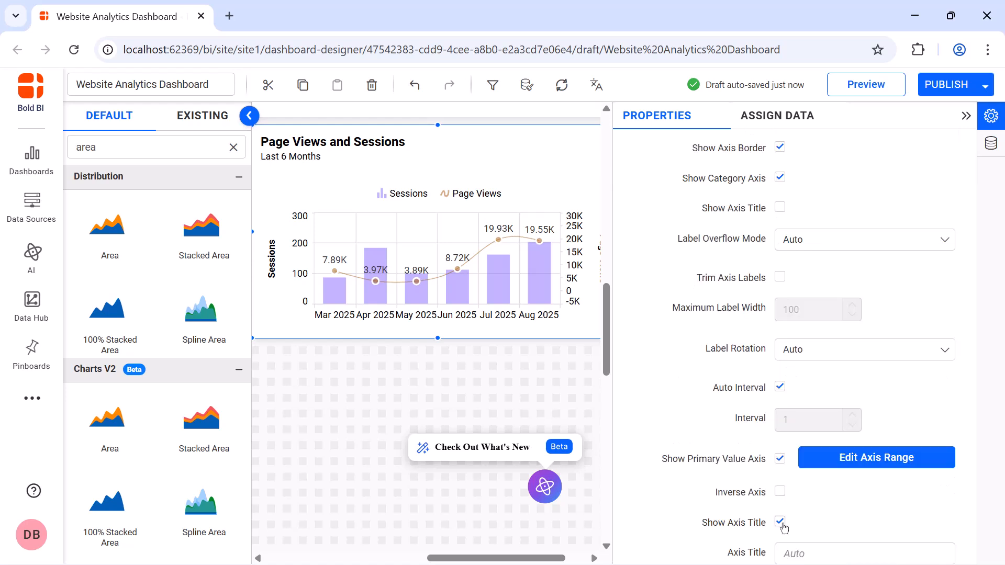
{"action": "left_click", "coordinate": [780, 522]}
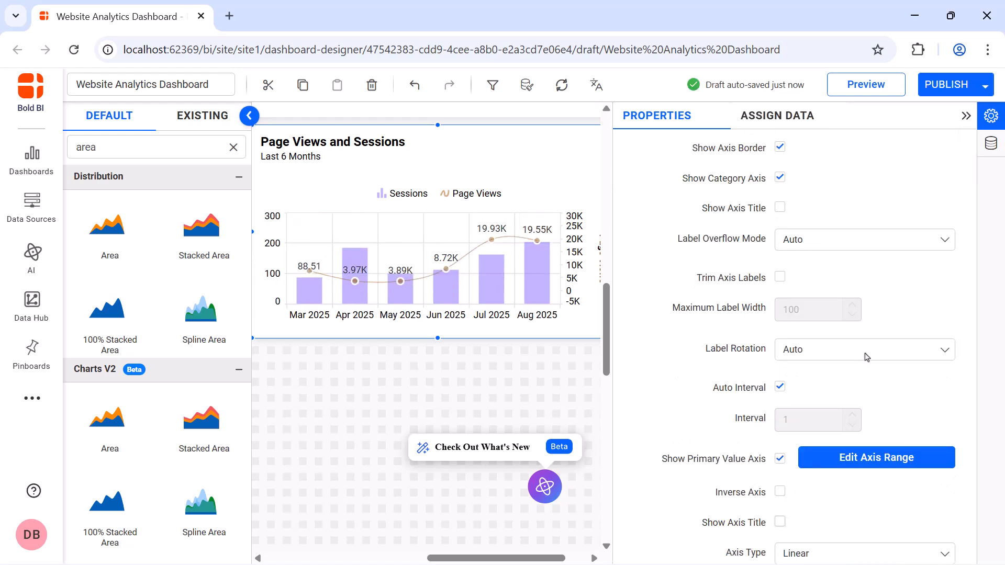
{"action": "left_click", "coordinate": [869, 355]}
{"action": "left_click", "coordinate": [860, 419]}
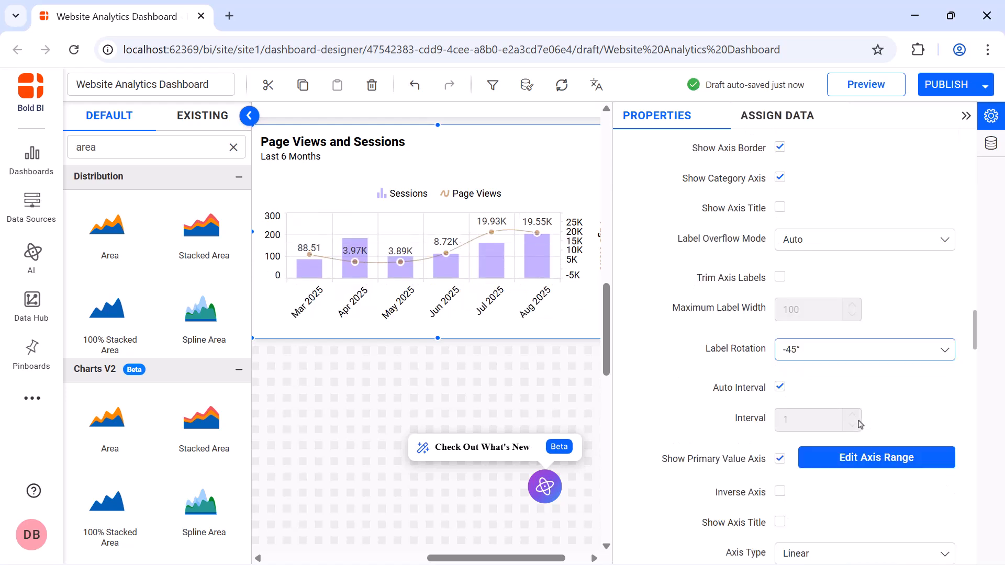
Step: Set the minimum of both the primary and secondary value axis ranges to 0
{"action": "left_click", "coordinate": [861, 460]}
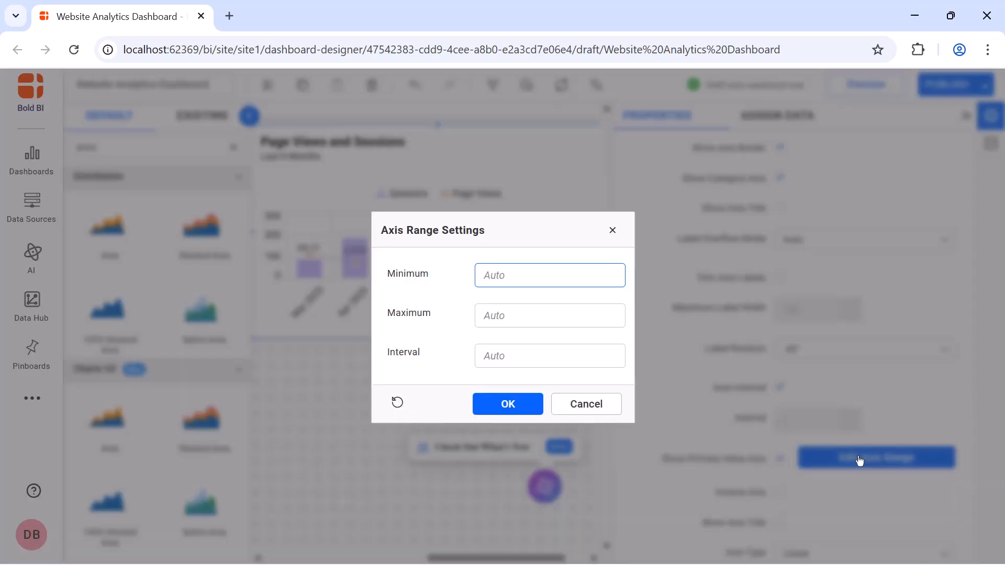
{"action": "type", "text": "0"}
{"action": "left_click", "coordinate": [507, 404]}
{"action": "scroll", "coordinate": [846, 399], "scroll_direction": "down", "scroll_amount": 4}
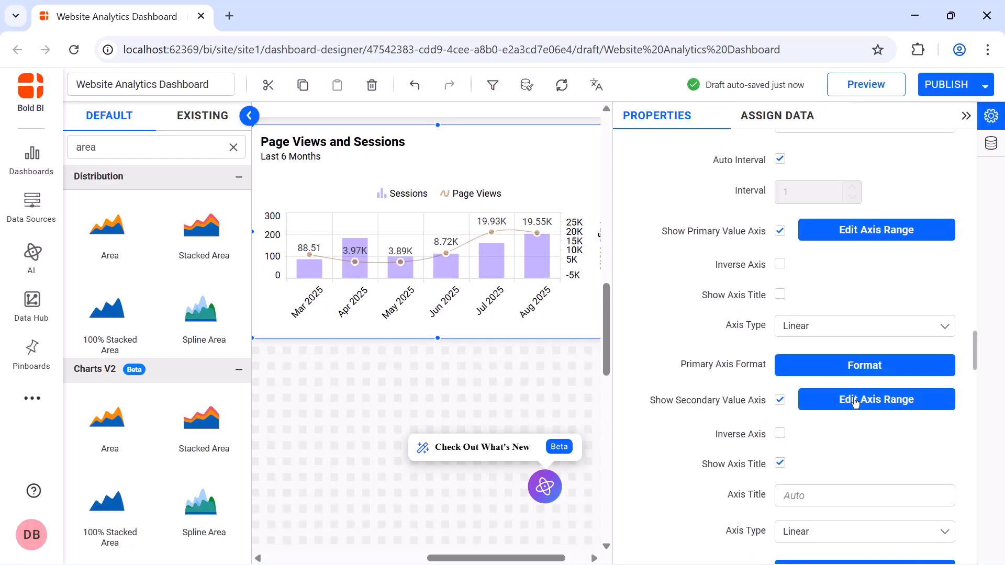
{"action": "left_click", "coordinate": [855, 402]}
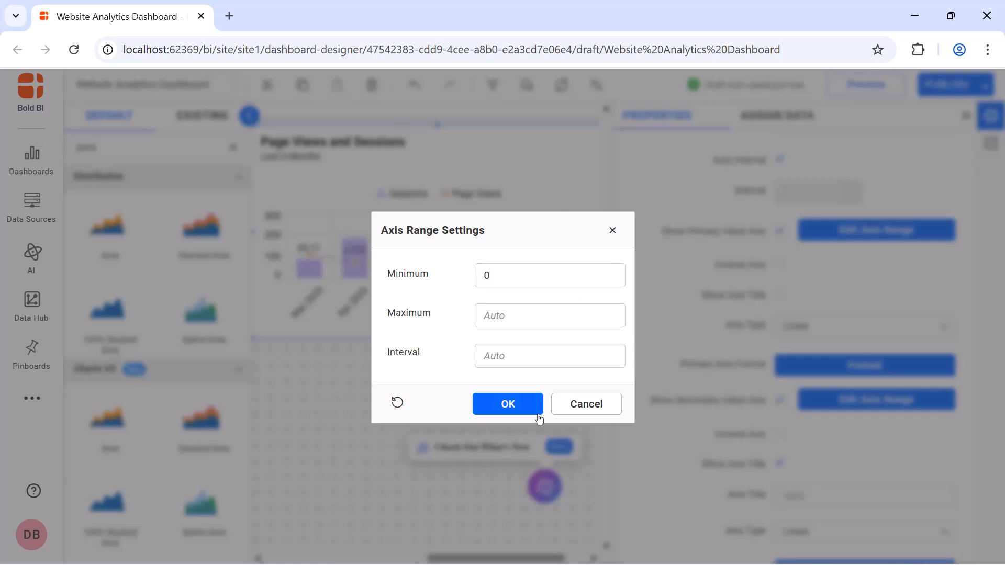
{"action": "left_click", "coordinate": [523, 405]}
Step: Change the Pageviews series color to opaque yellow, rgba(245,223,27,1)
{"action": "scroll", "coordinate": [786, 233], "scroll_direction": "down", "scroll_amount": 5}
{"action": "left_click", "coordinate": [785, 234]}
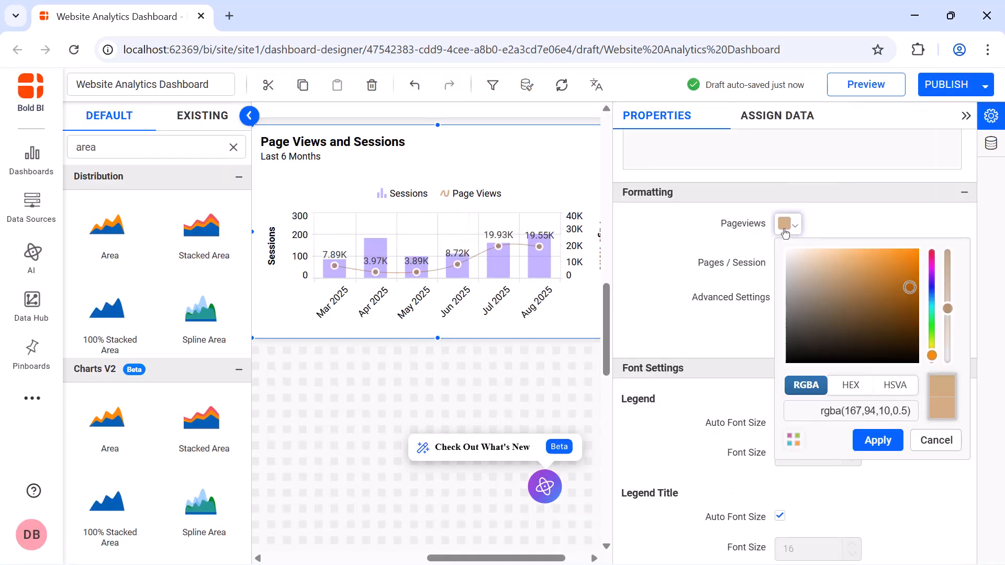
{"action": "left_click_drag", "start_coordinate": [932, 357], "coordinate": [932, 347]}
{"action": "left_click", "coordinate": [905, 253]}
{"action": "left_click", "coordinate": [947, 252]}
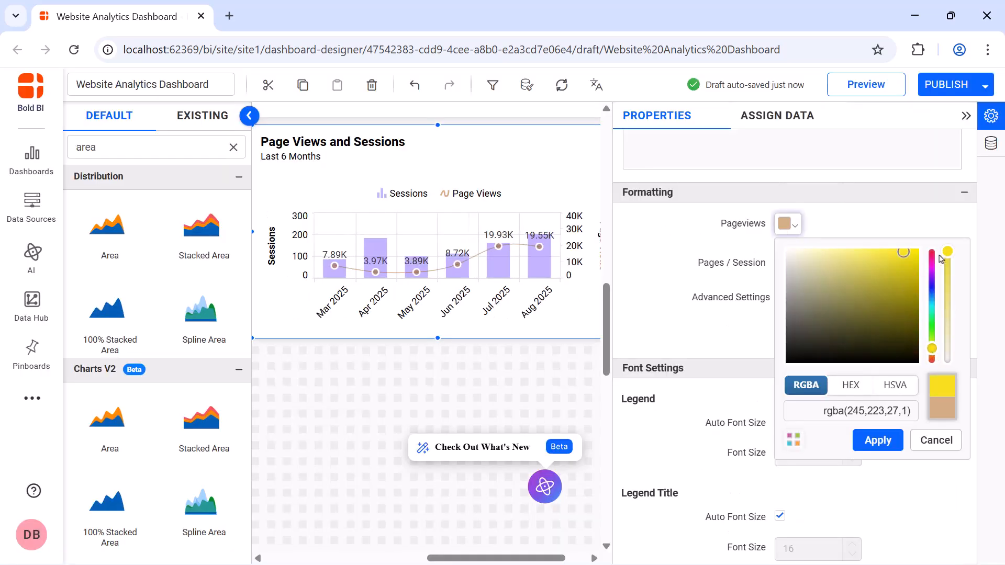
{"action": "left_click", "coordinate": [884, 443]}
Step: Change the Pages / Session series color to a fully opaque orange
{"action": "left_click", "coordinate": [788, 264]}
{"action": "left_click", "coordinate": [932, 396]}
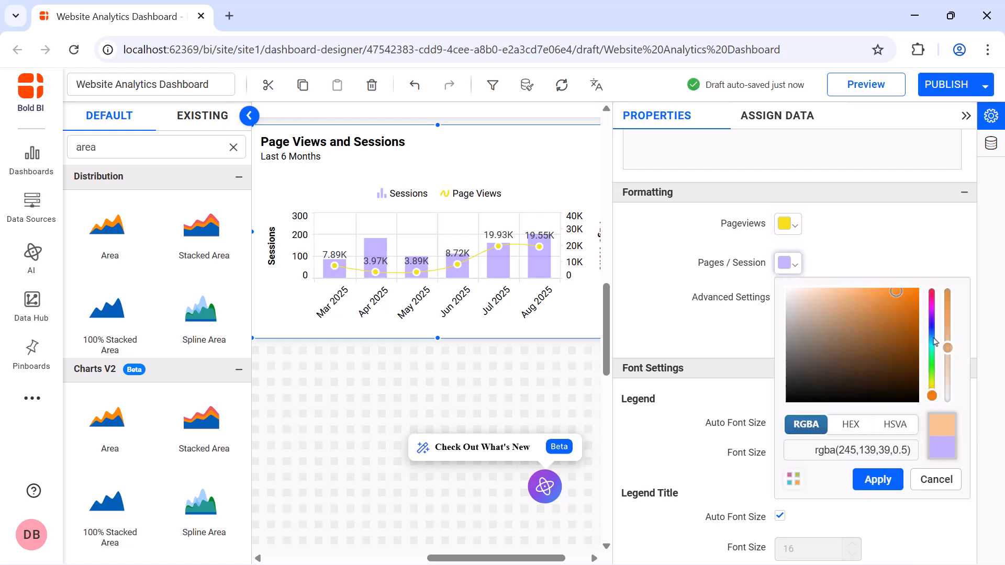
{"action": "left_click", "coordinate": [910, 293]}
{"action": "left_click", "coordinate": [947, 292]}
{"action": "left_click", "coordinate": [878, 479]}
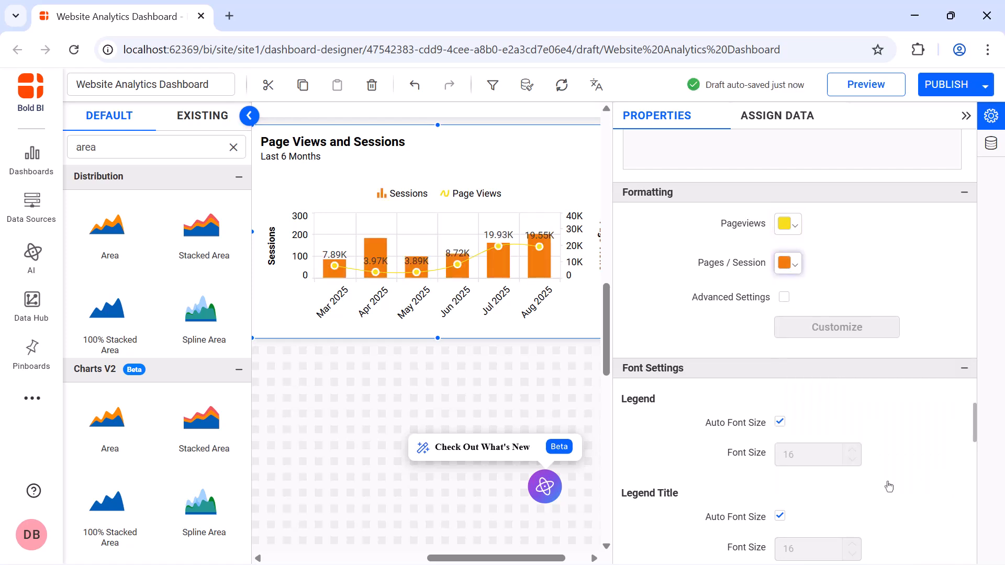
Step: Turn off automatic title font sizing for the Page Views and Sessions chart, set its title size to 16, and collapse the properties
{"action": "scroll", "coordinate": [781, 266], "scroll_direction": "down", "scroll_amount": 10}
{"action": "left_click", "coordinate": [780, 258]}
{"action": "double_click", "coordinate": [788, 291]}
{"action": "type", "text": "16"}
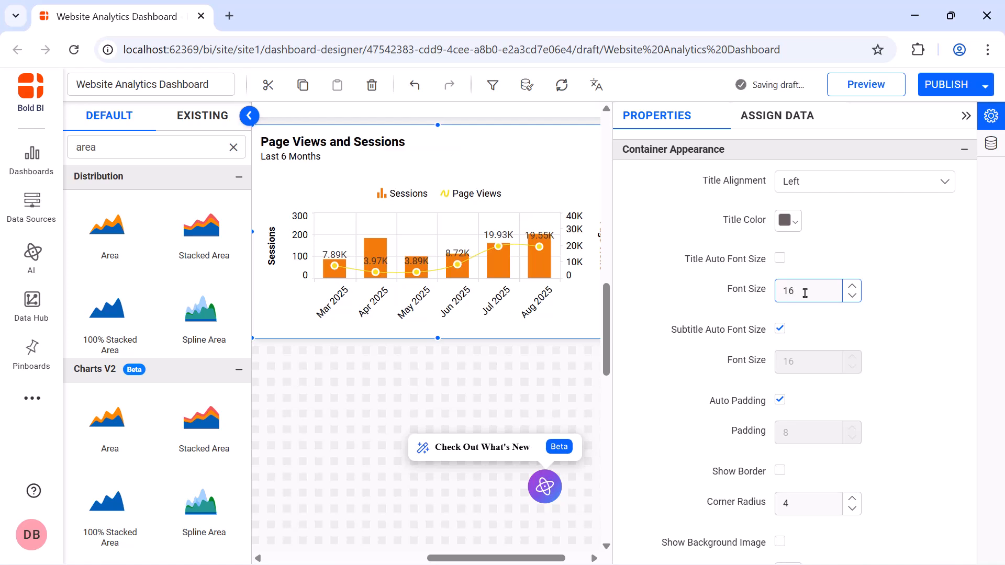
{"action": "left_click", "coordinate": [966, 116]}
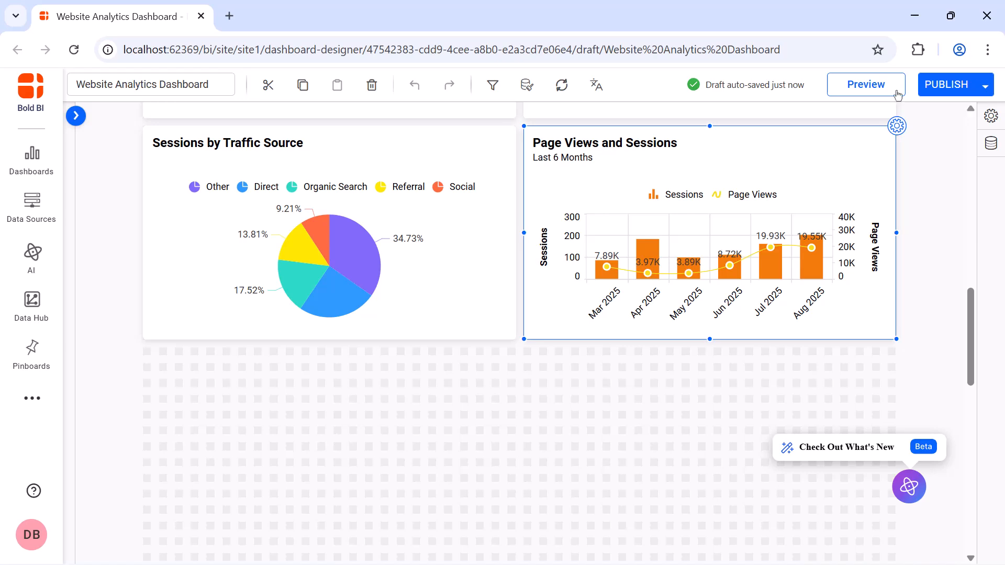
Step: Preview the finished dashboard, close the preview, and publish it as Website Analytics Dashboard in the Getting Started Tutorial category
{"action": "left_click", "coordinate": [891, 90]}
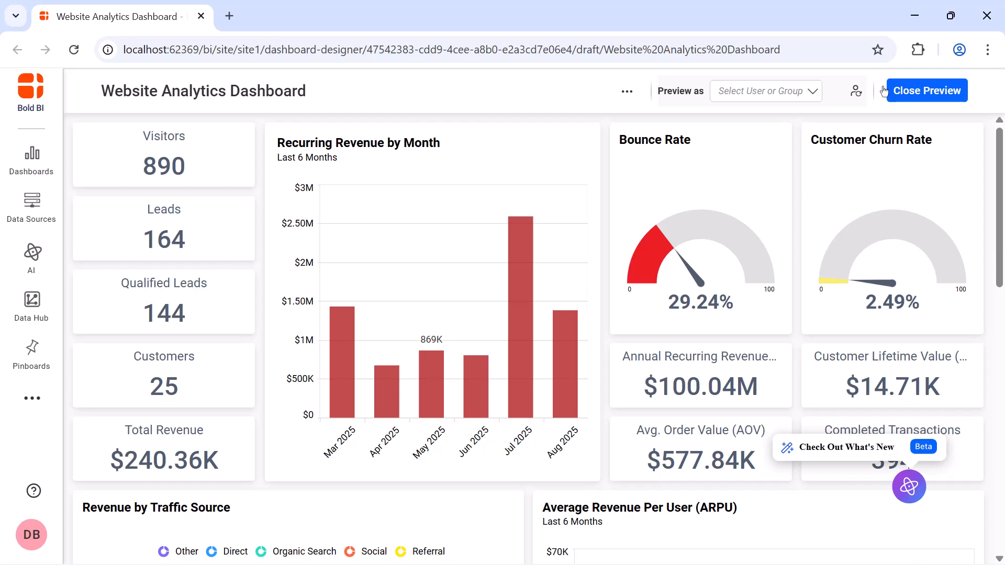
{"action": "left_click", "coordinate": [884, 91]}
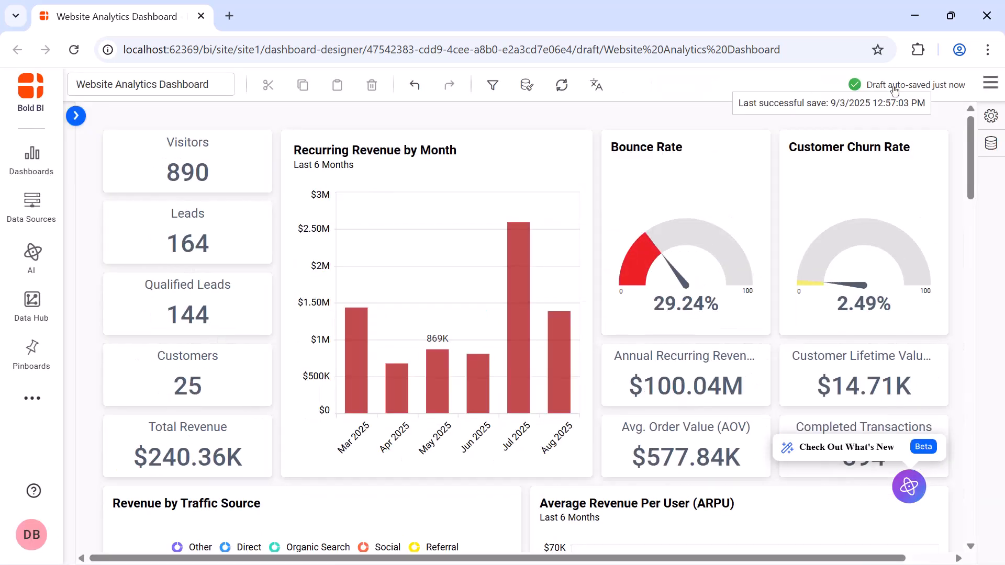
{"action": "left_click", "coordinate": [991, 82]}
{"action": "left_click", "coordinate": [897, 161]}
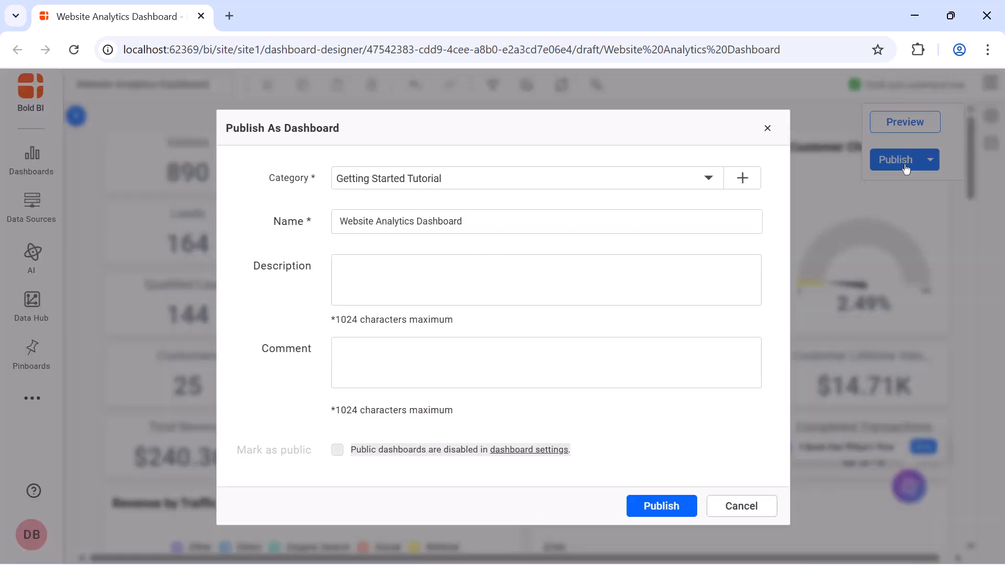
{"action": "left_click", "coordinate": [684, 505]}
{"action": "left_click", "coordinate": [557, 392]}
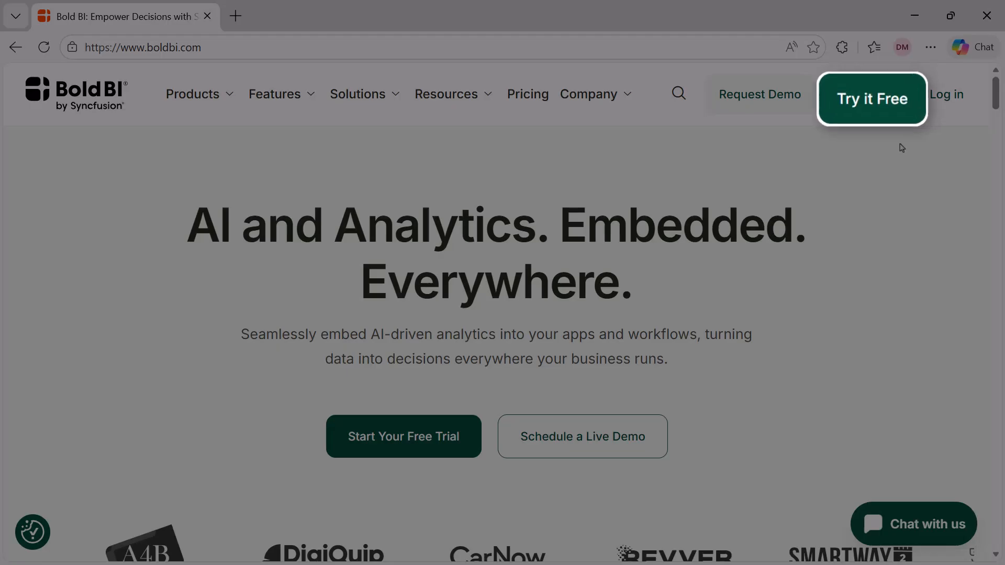
Step: On the Bold BI website, open the free trial page and the demo request page
{"action": "left_click", "coordinate": [882, 113]}
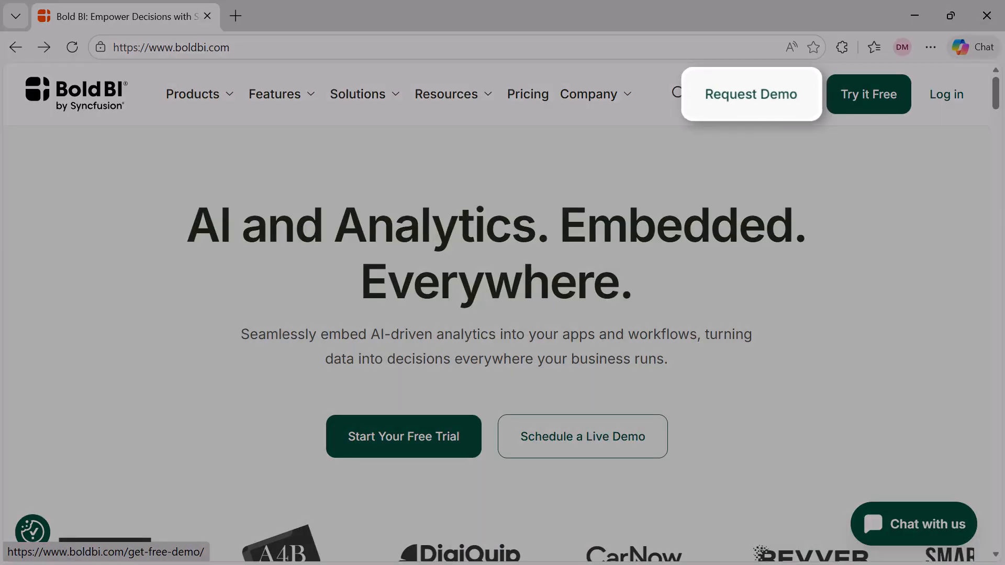
{"action": "left_click", "coordinate": [754, 107]}
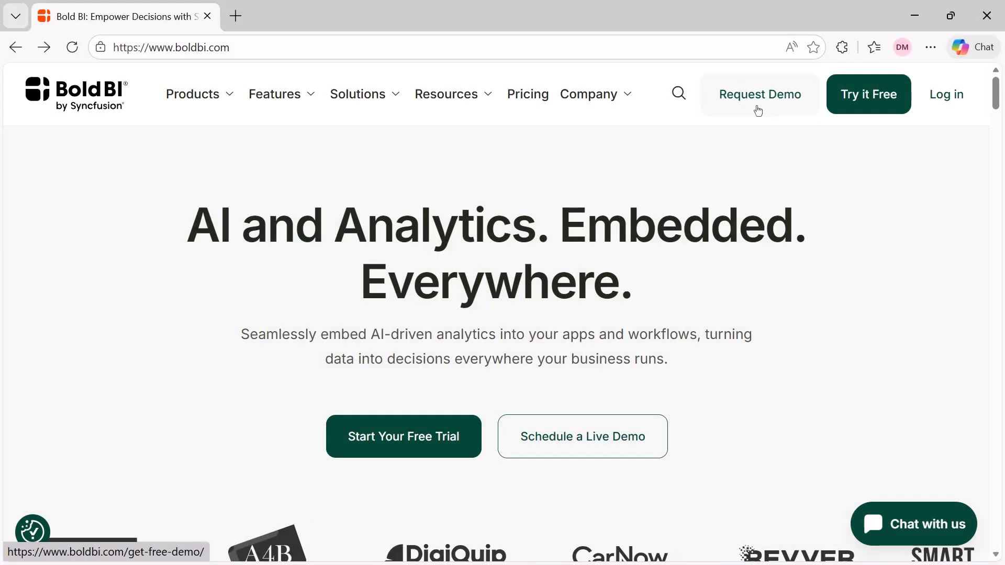